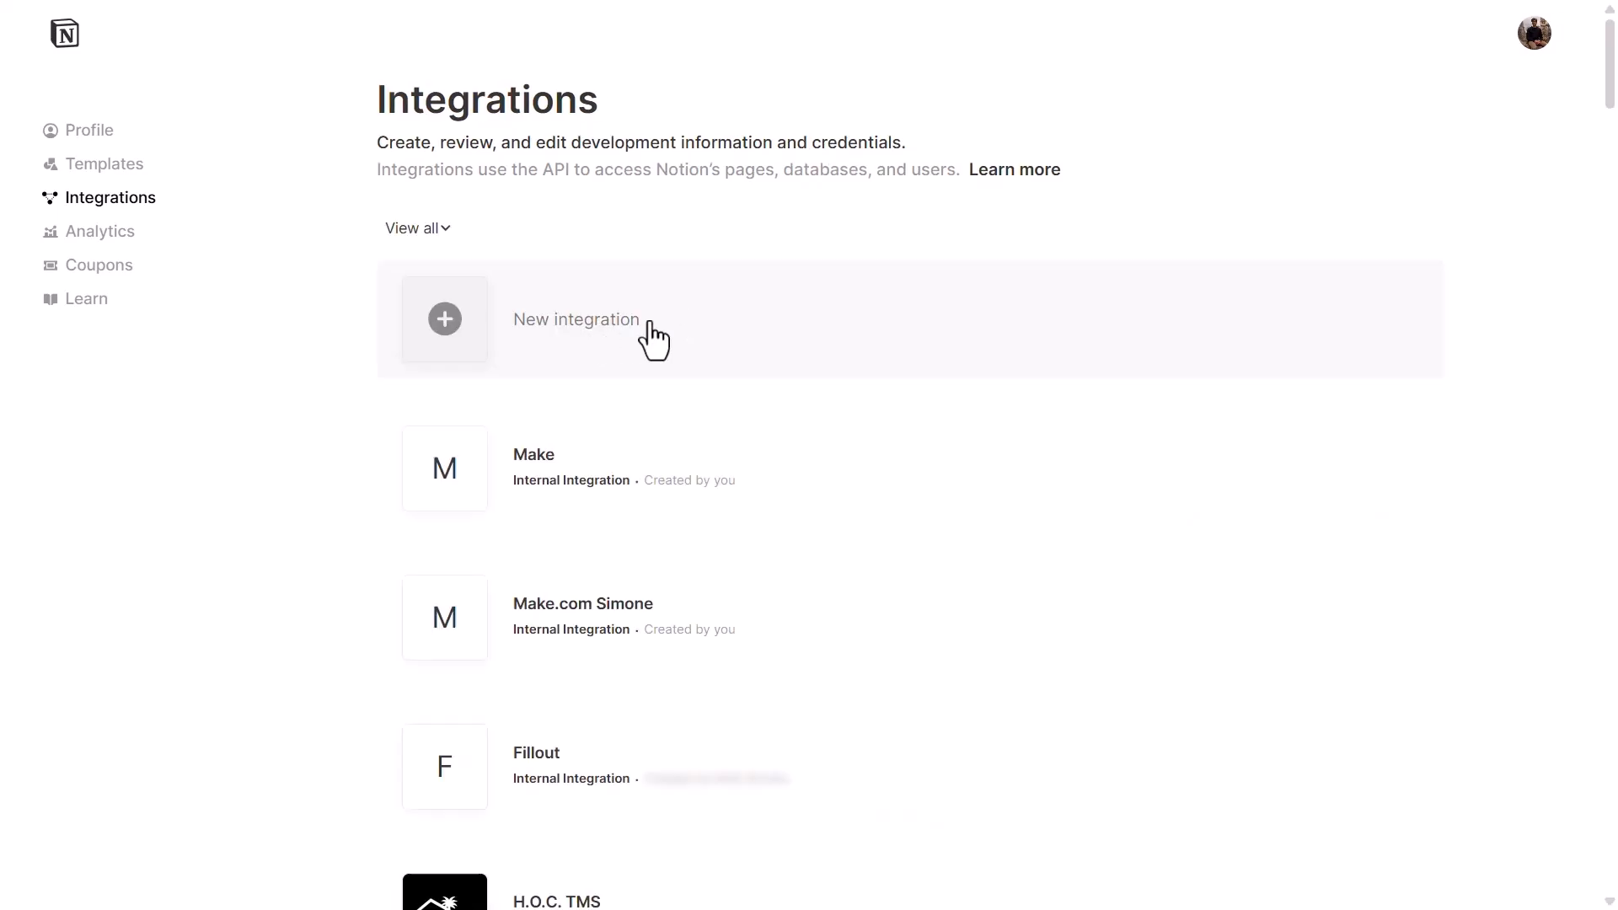
- Start a new integration and name it "[Test] workspace webhook"
left_click(751, 341)
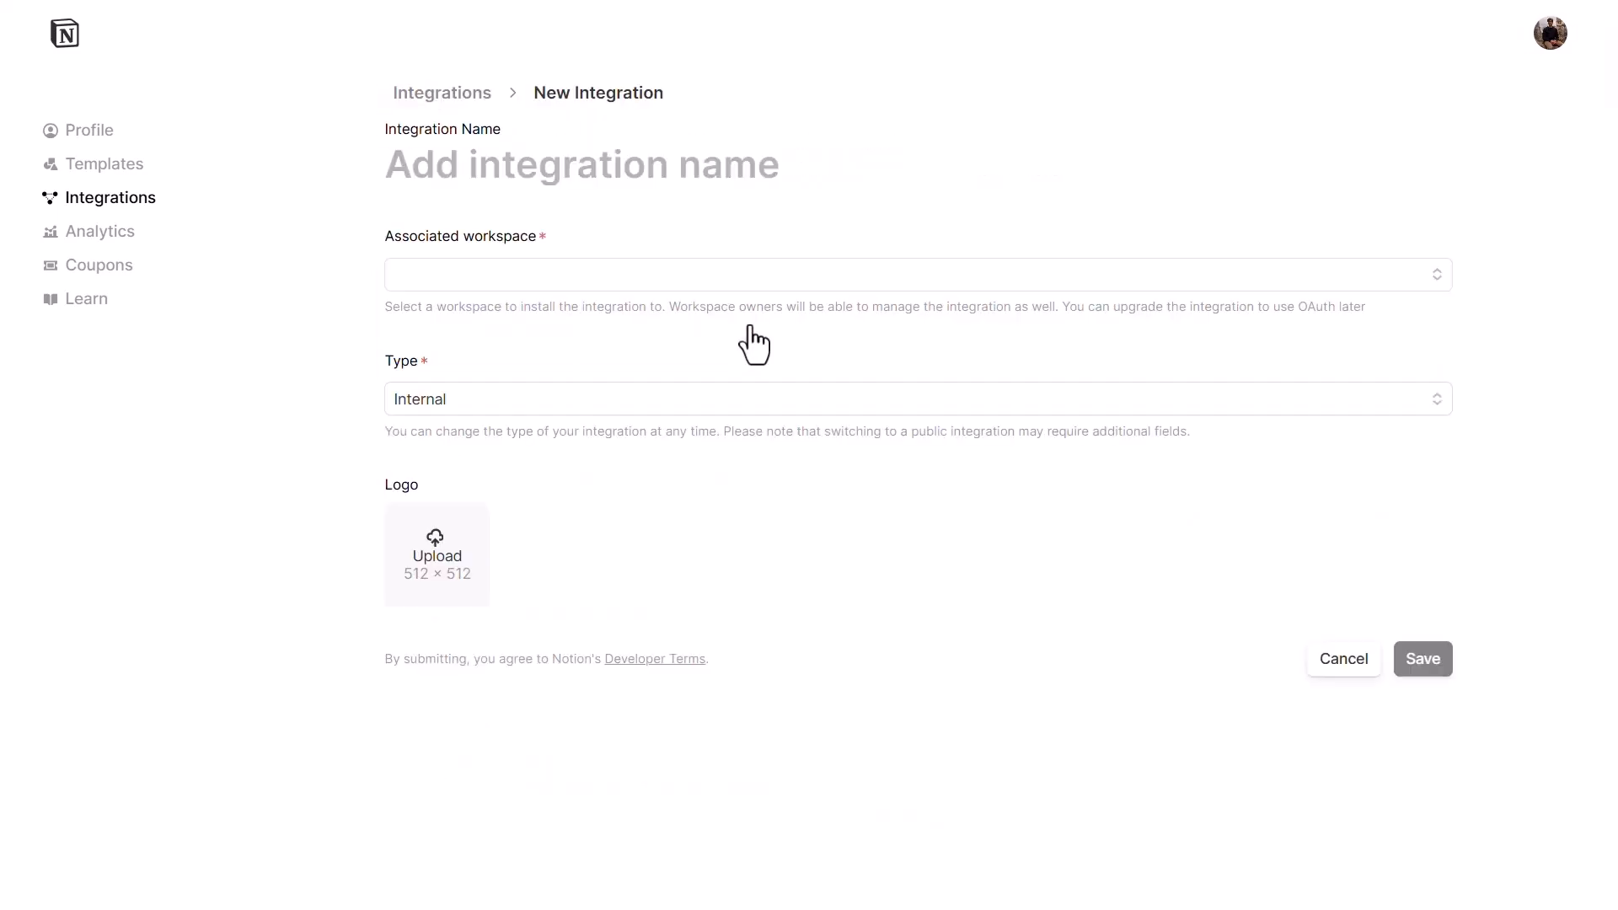
left_click(485, 178)
type("[Test] workspace webhook")
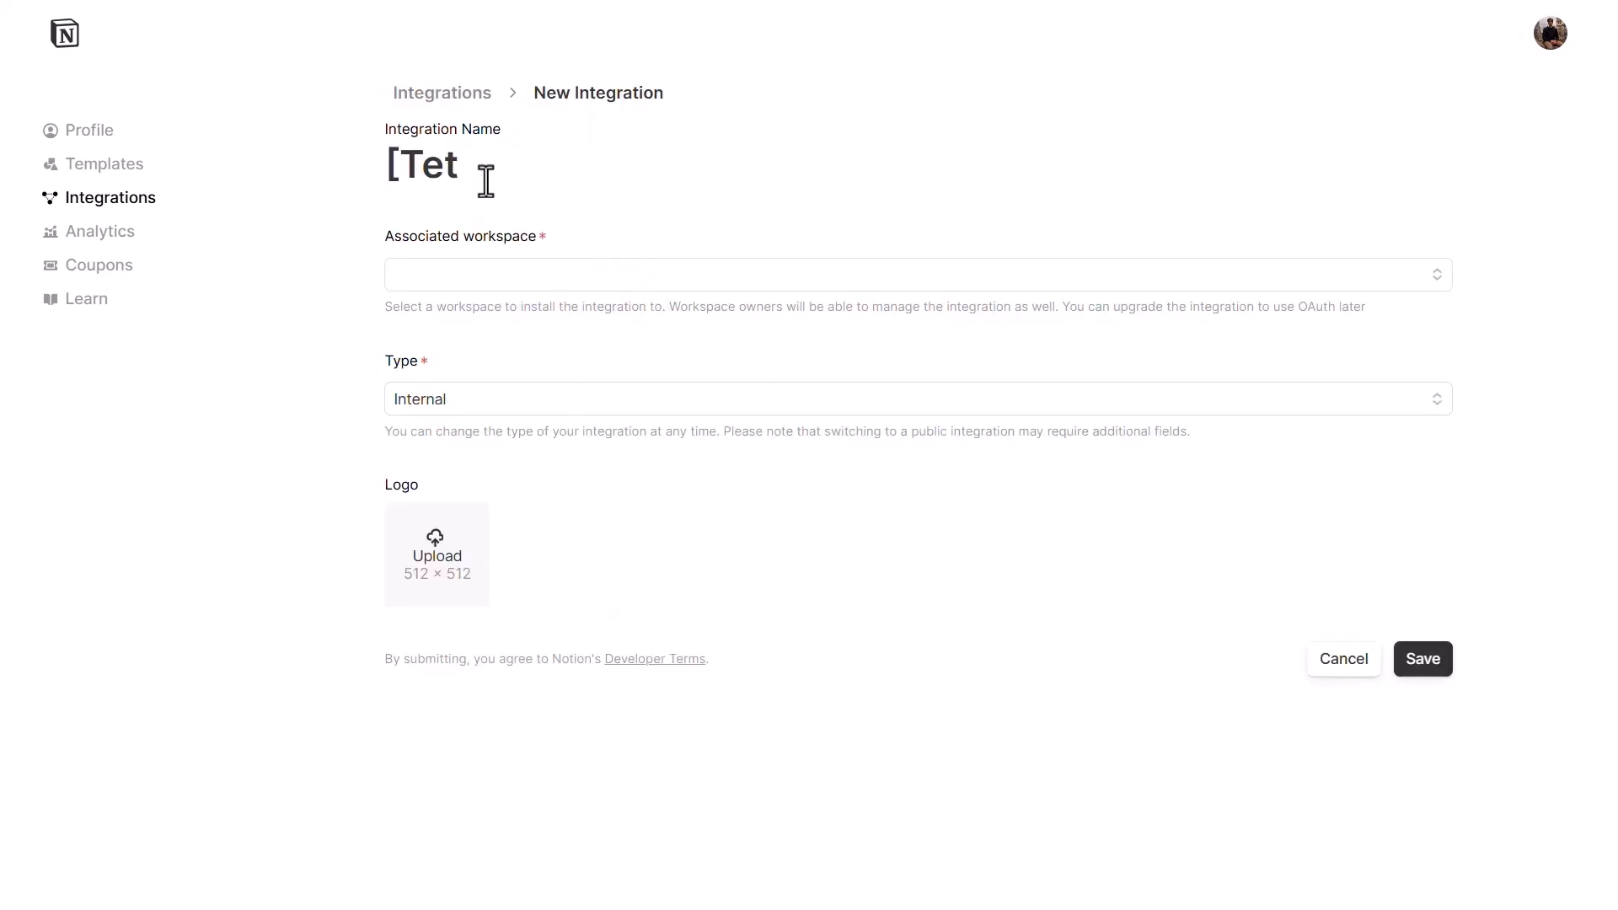
- Associate the integration with the personal workspace, keep its type as Internal, and save it
left_click(510, 295)
left_click(663, 209)
left_click(559, 396)
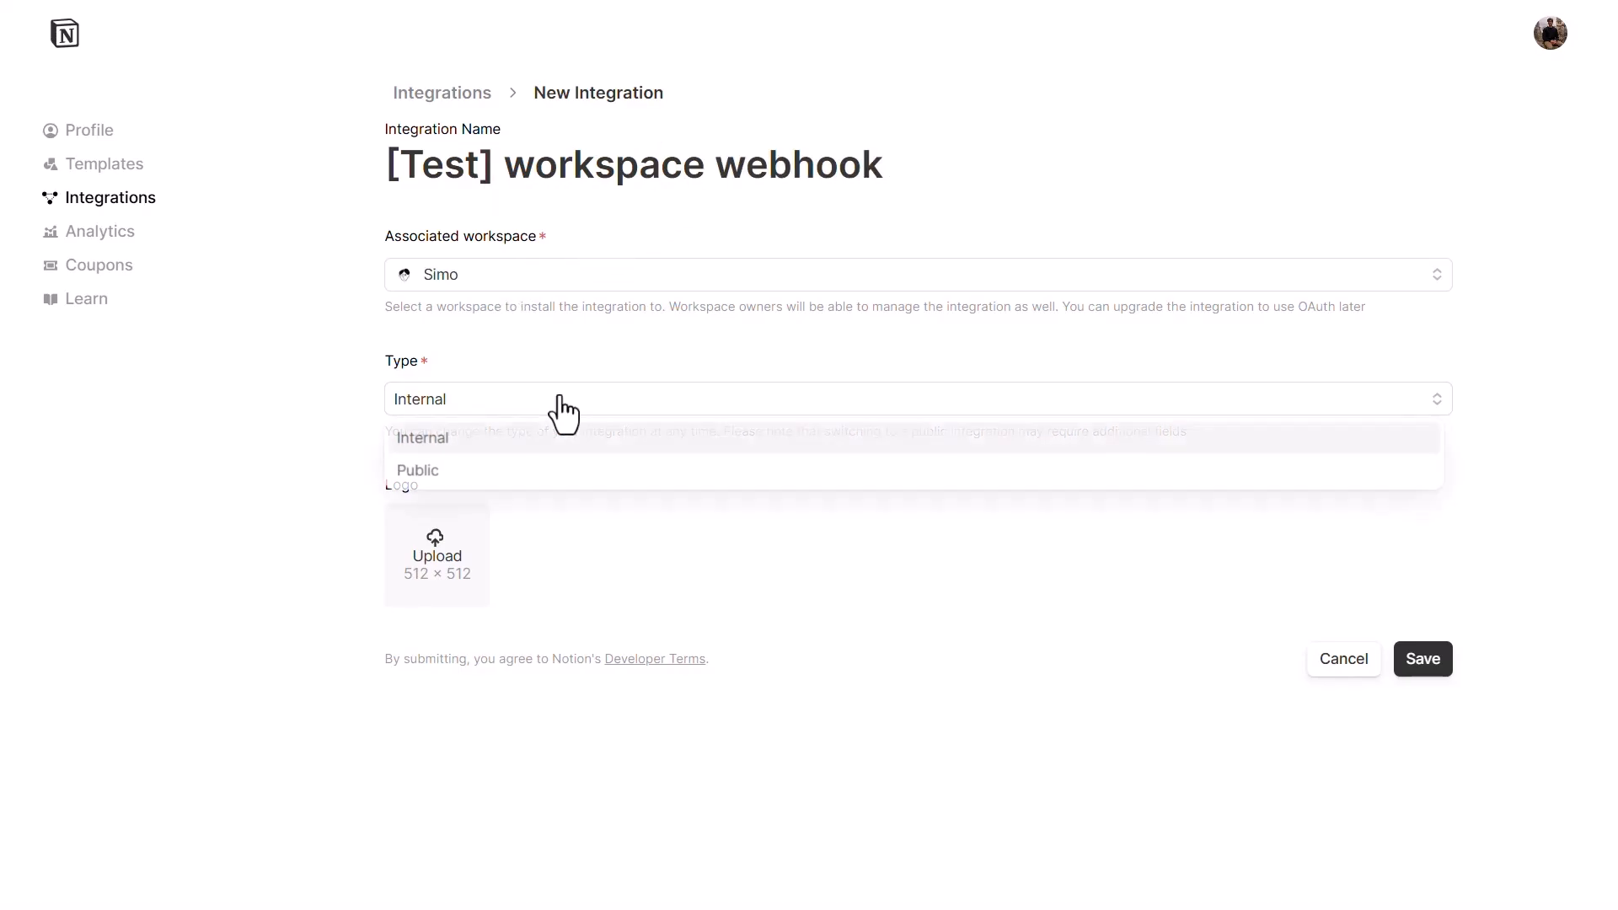
left_click(559, 400)
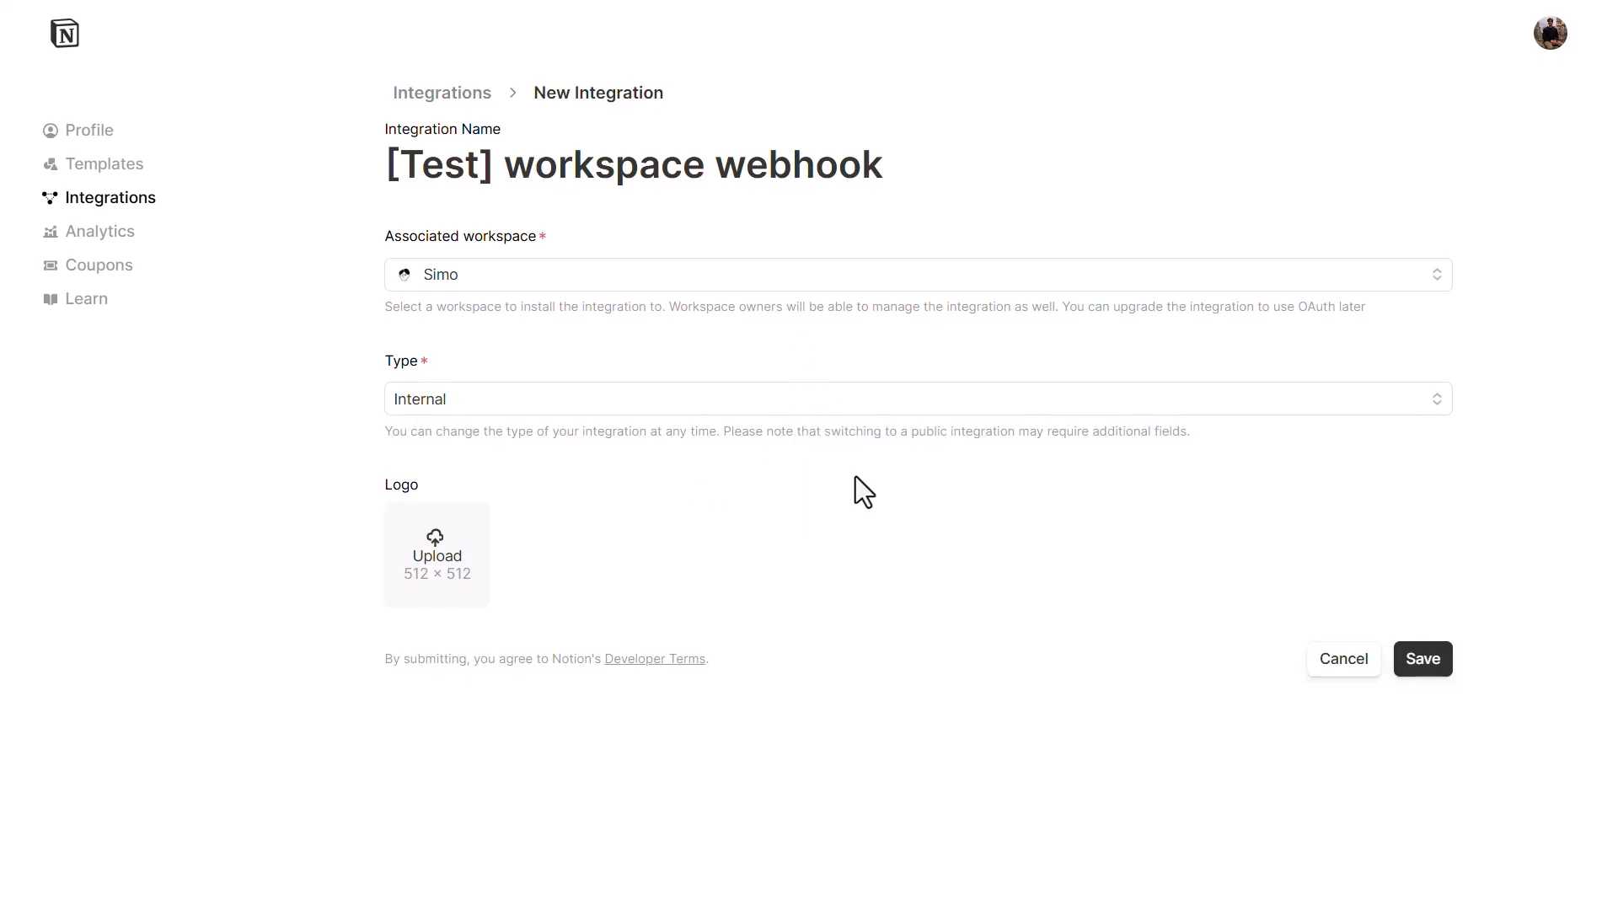
left_click(1423, 659)
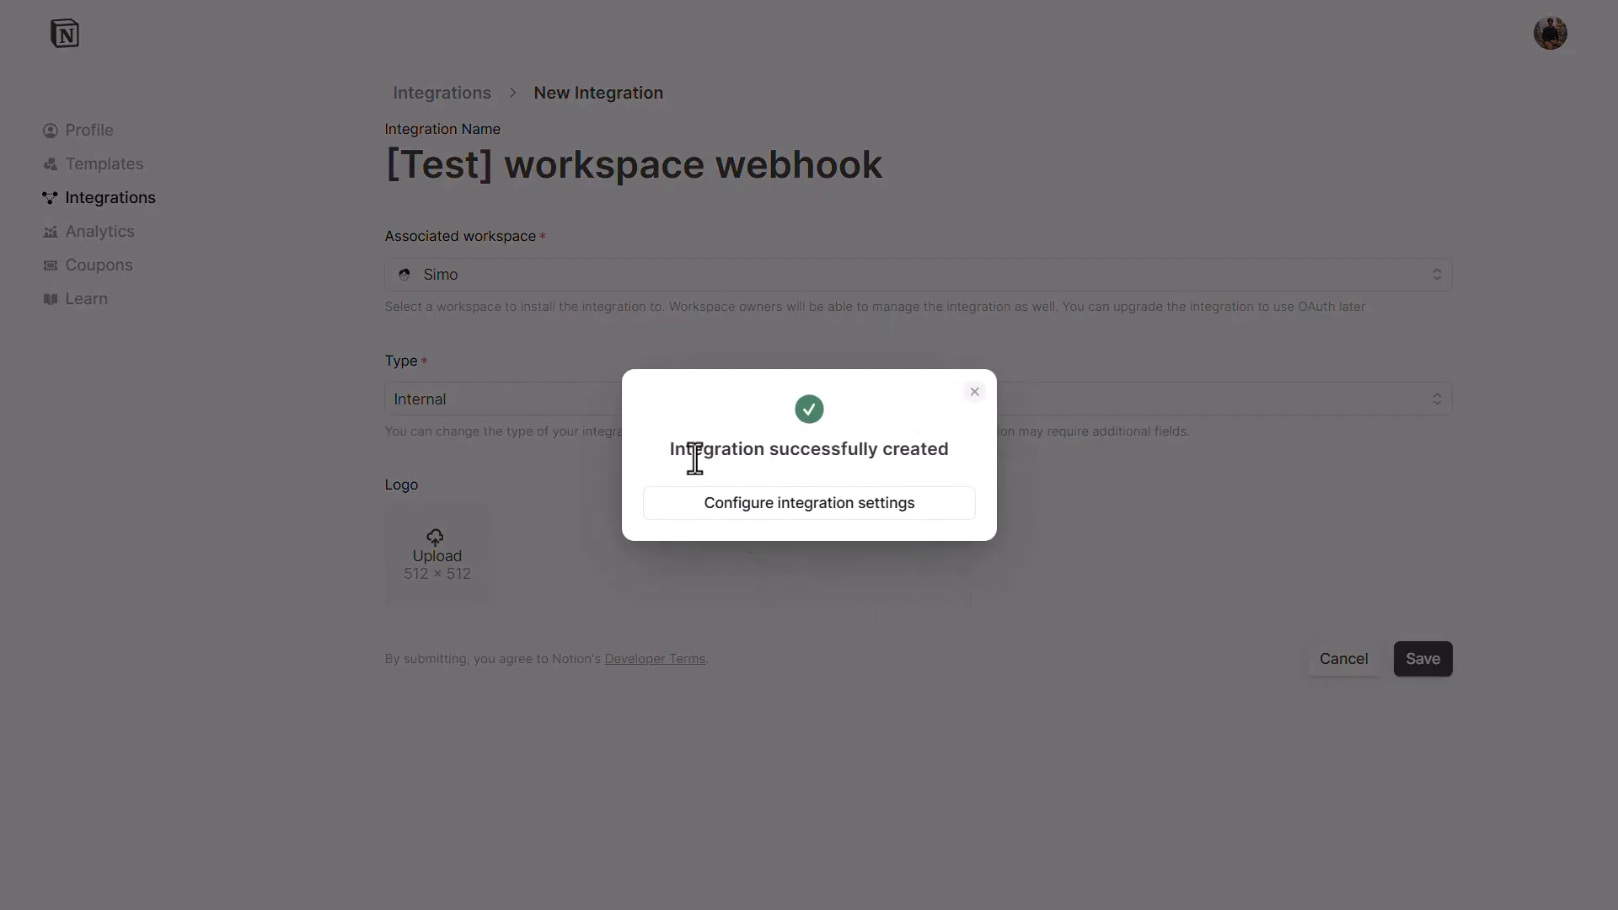
- In the new integration's settings, enable the Read comments, Insert comments and Transfer content capabilities and save them
left_click(910, 506)
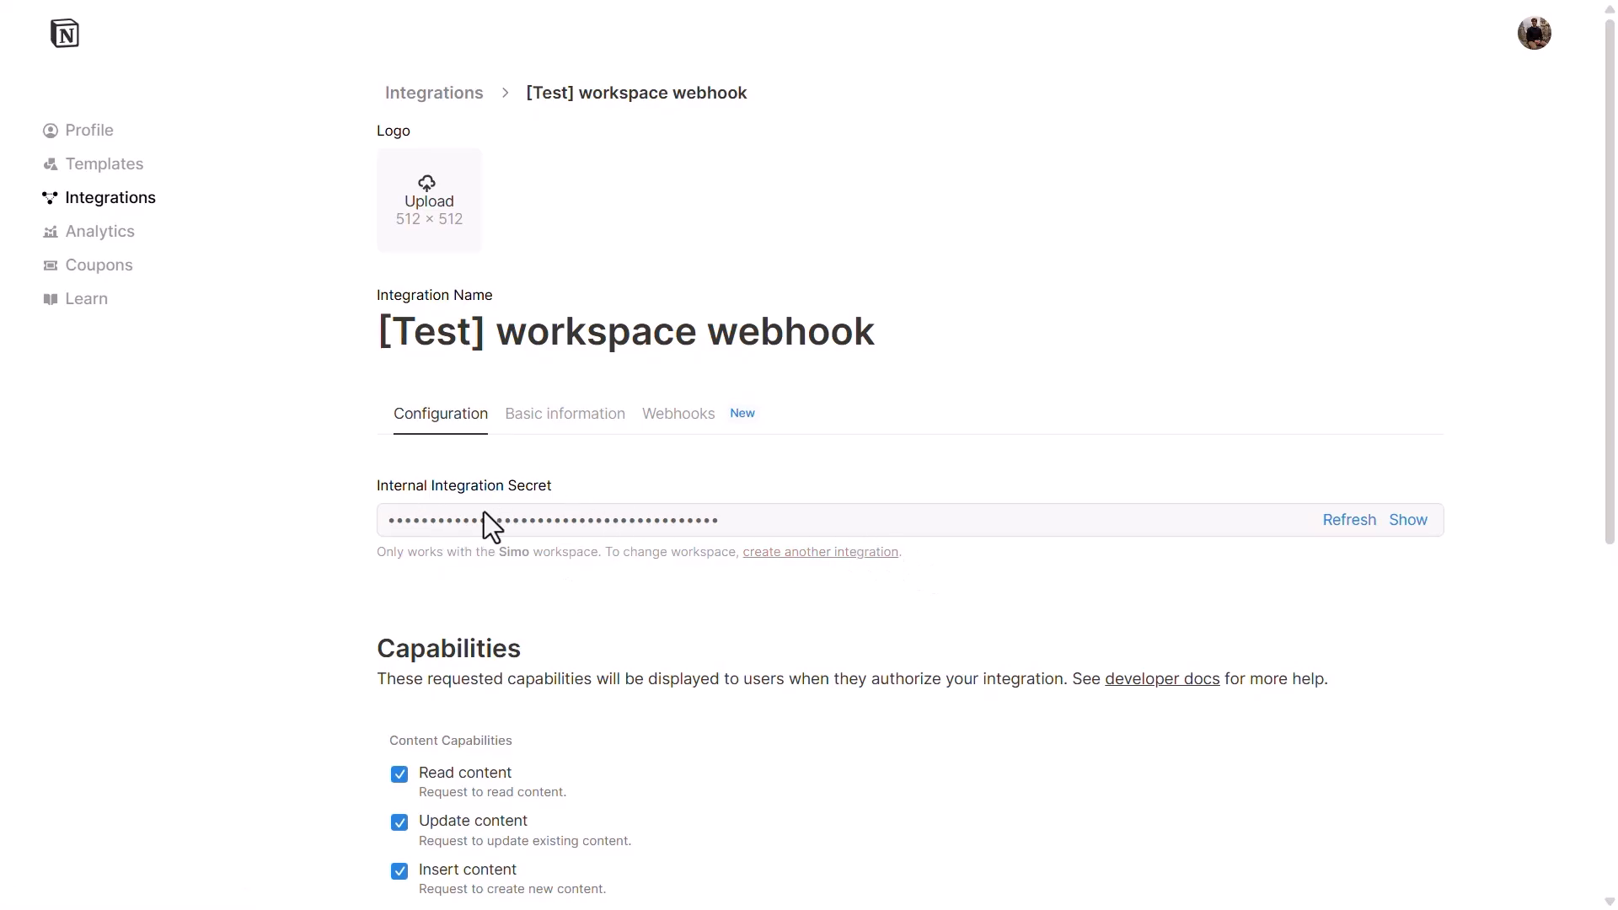
scroll(668, 632, "down", 2)
scroll(665, 623, "down", 3)
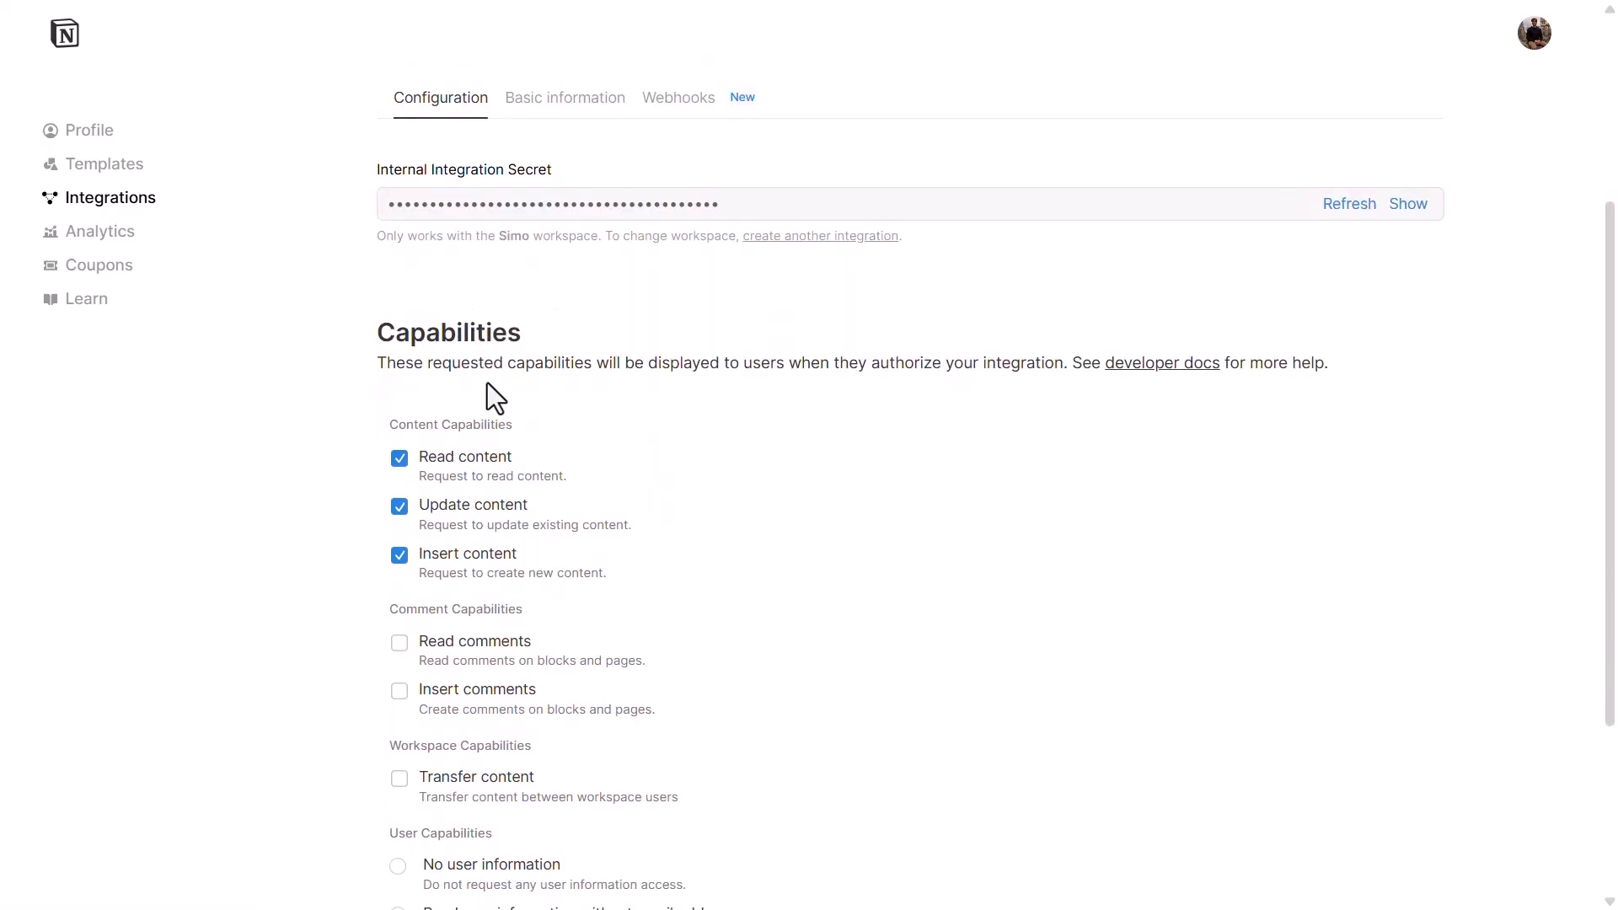
scroll(488, 384, "down", 3)
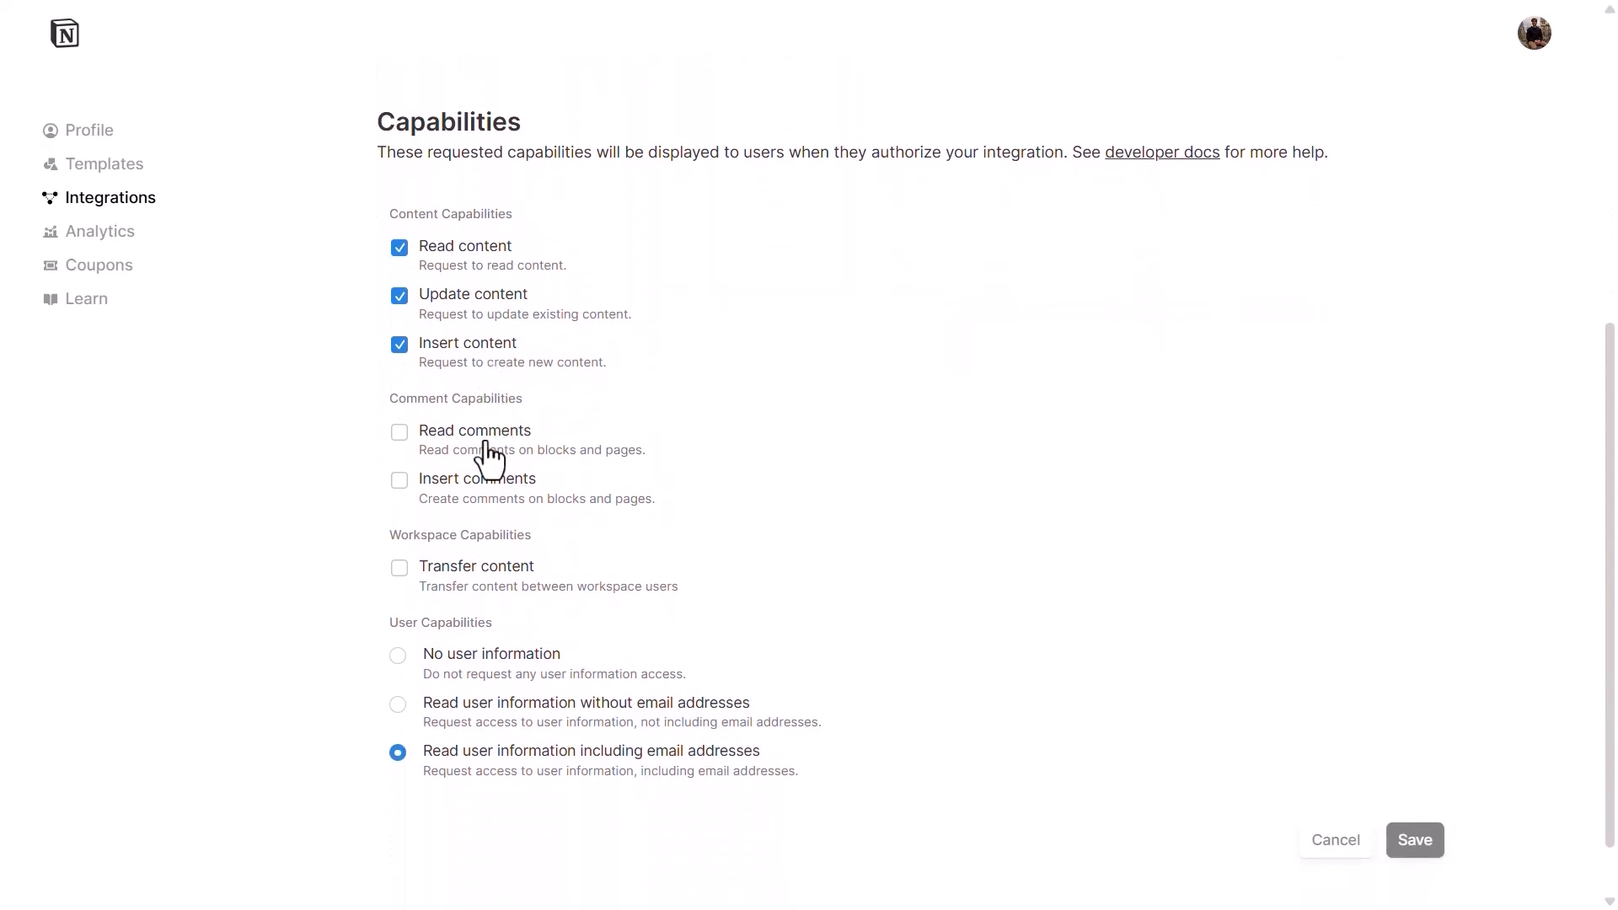
left_click(488, 456)
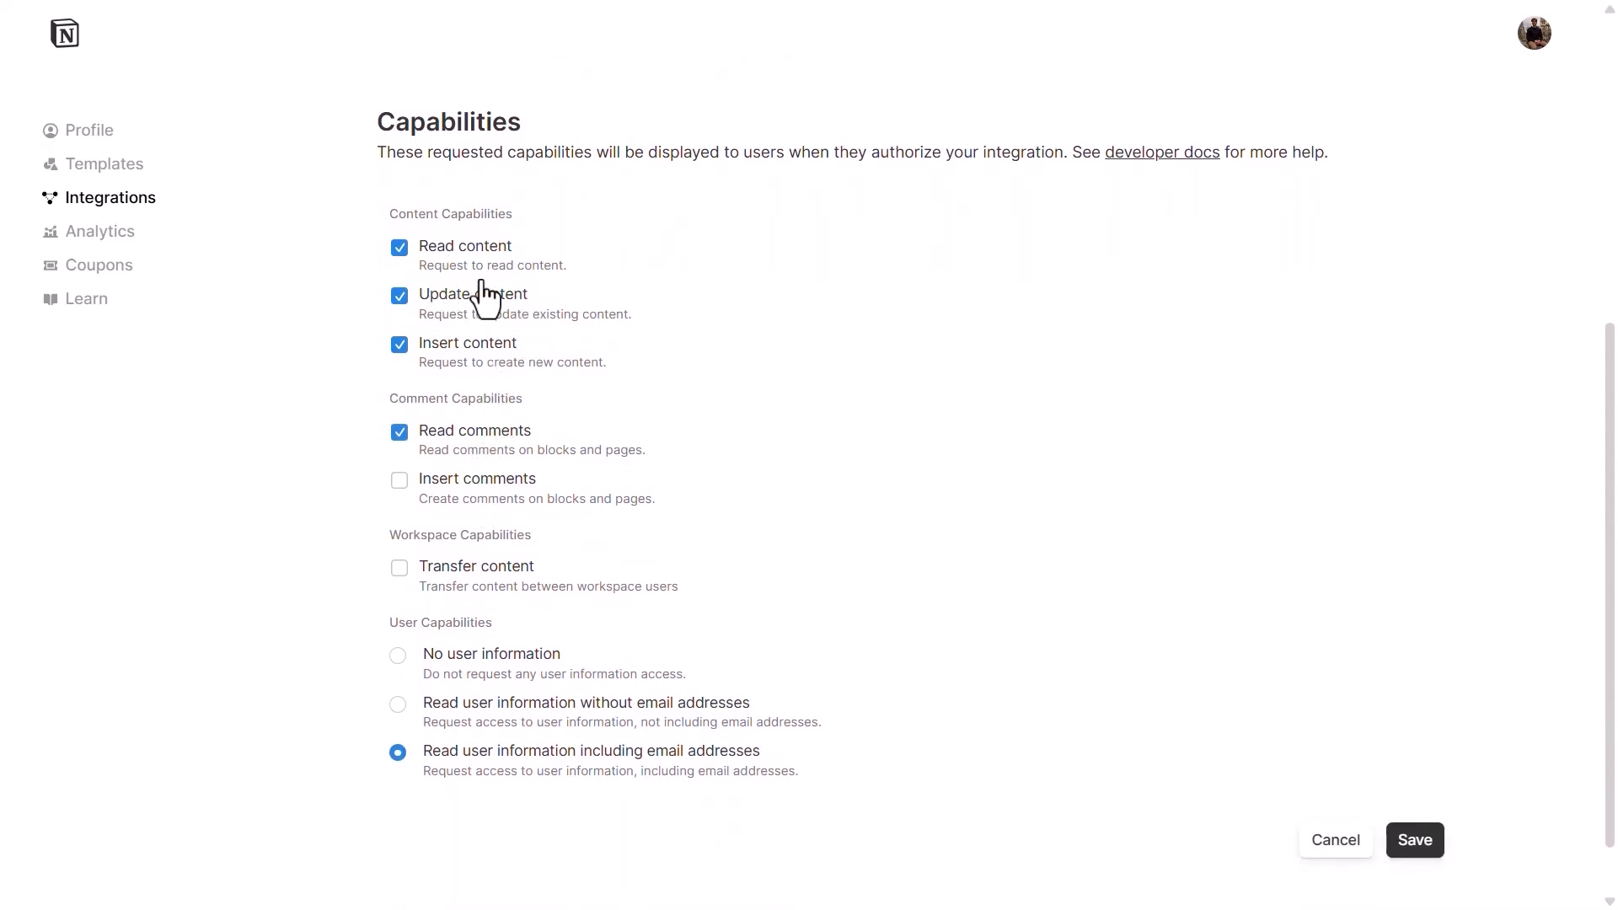
left_click(494, 493)
scroll(538, 523, "down", 1)
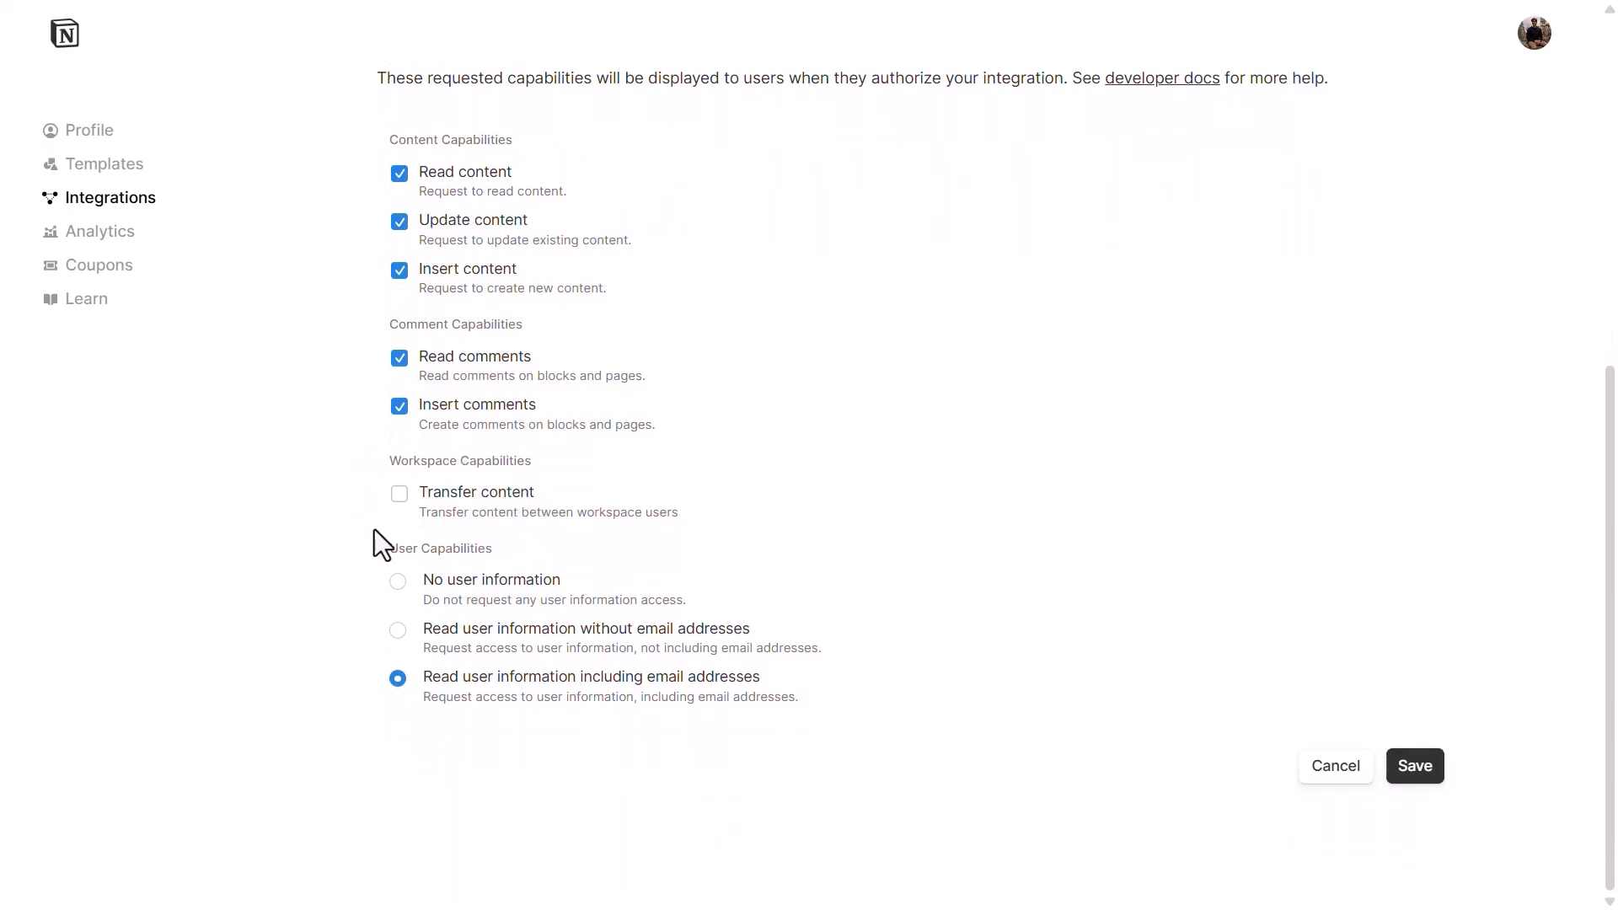
left_click(476, 492)
left_click(1414, 766)
- Check the integration's basic information and begin creating a webhook subscription for it
scroll(679, 746, "up", 3)
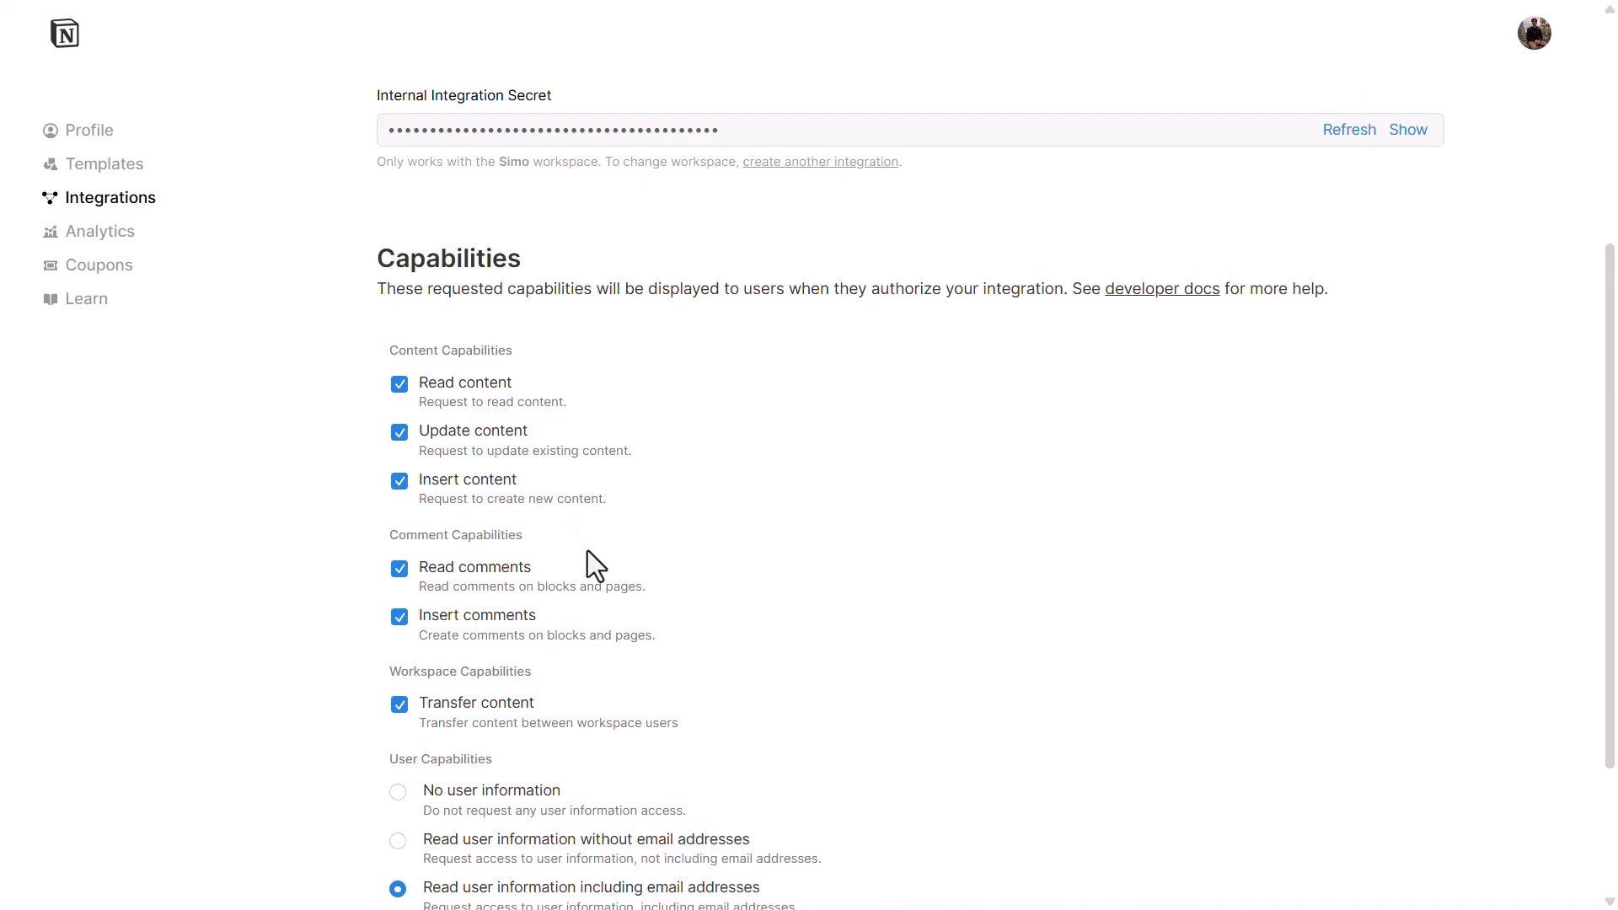
scroll(589, 565, "up", 5)
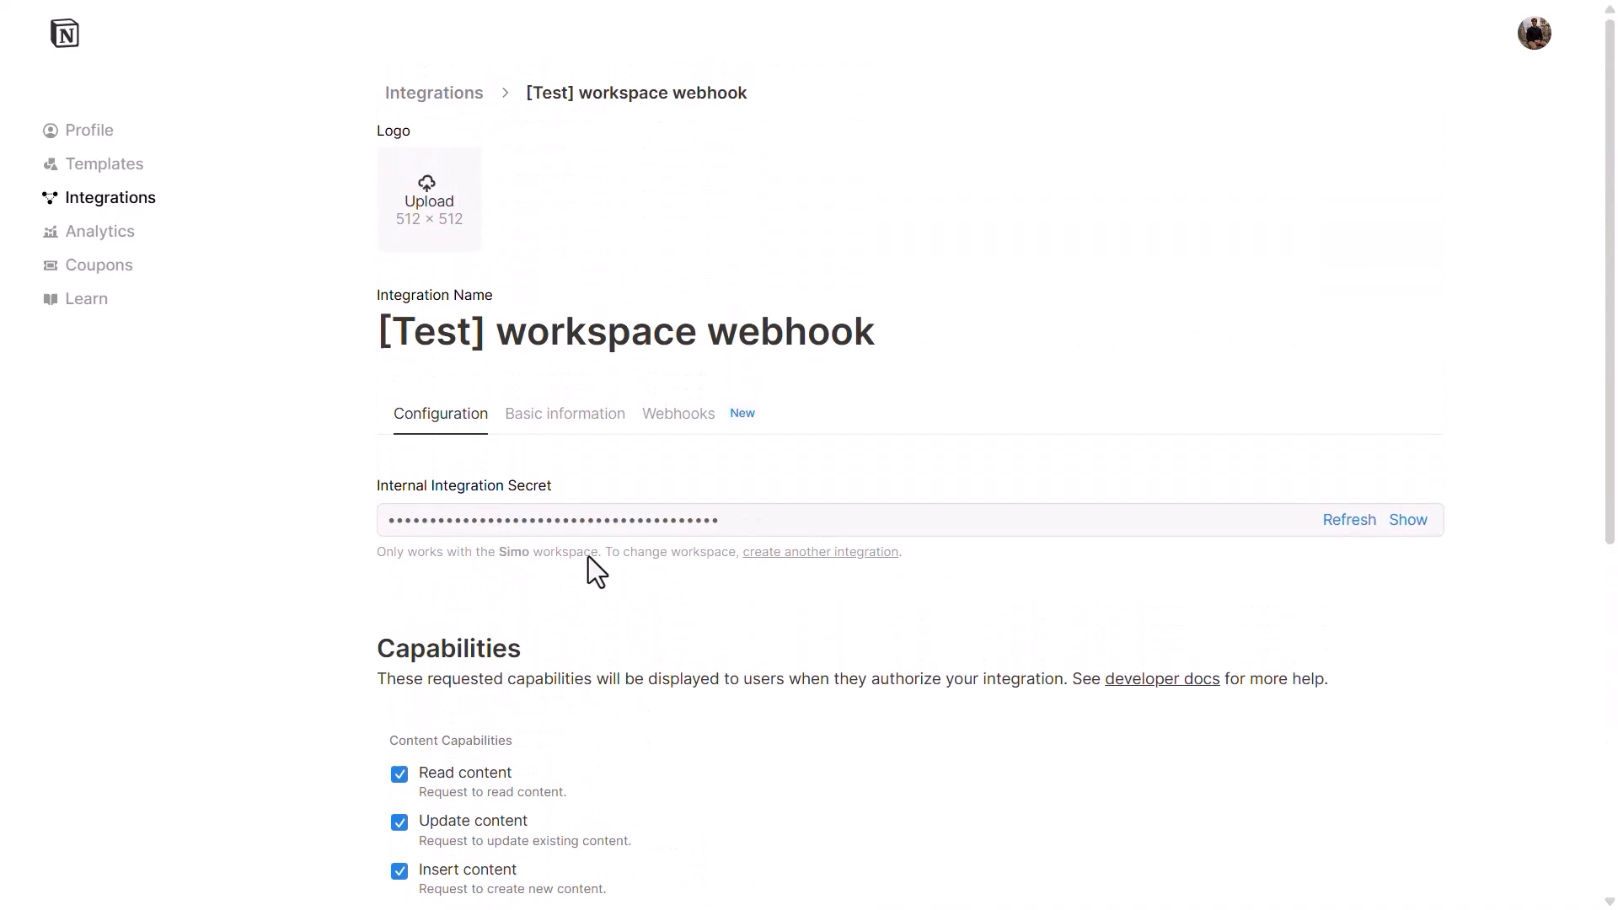
left_click(600, 420)
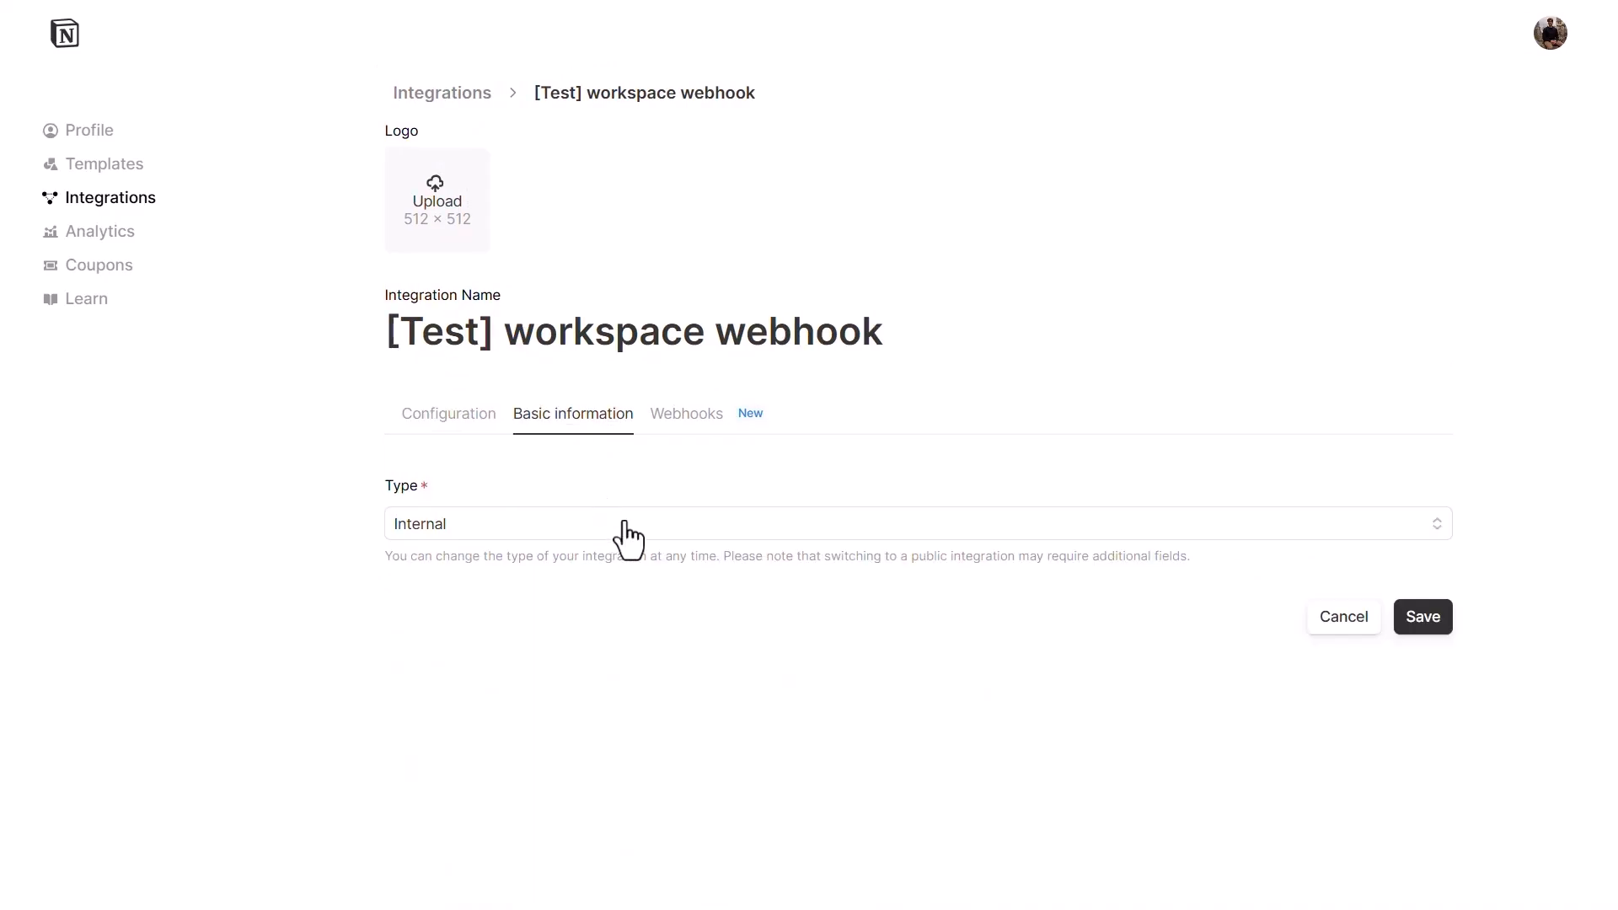
left_click(659, 432)
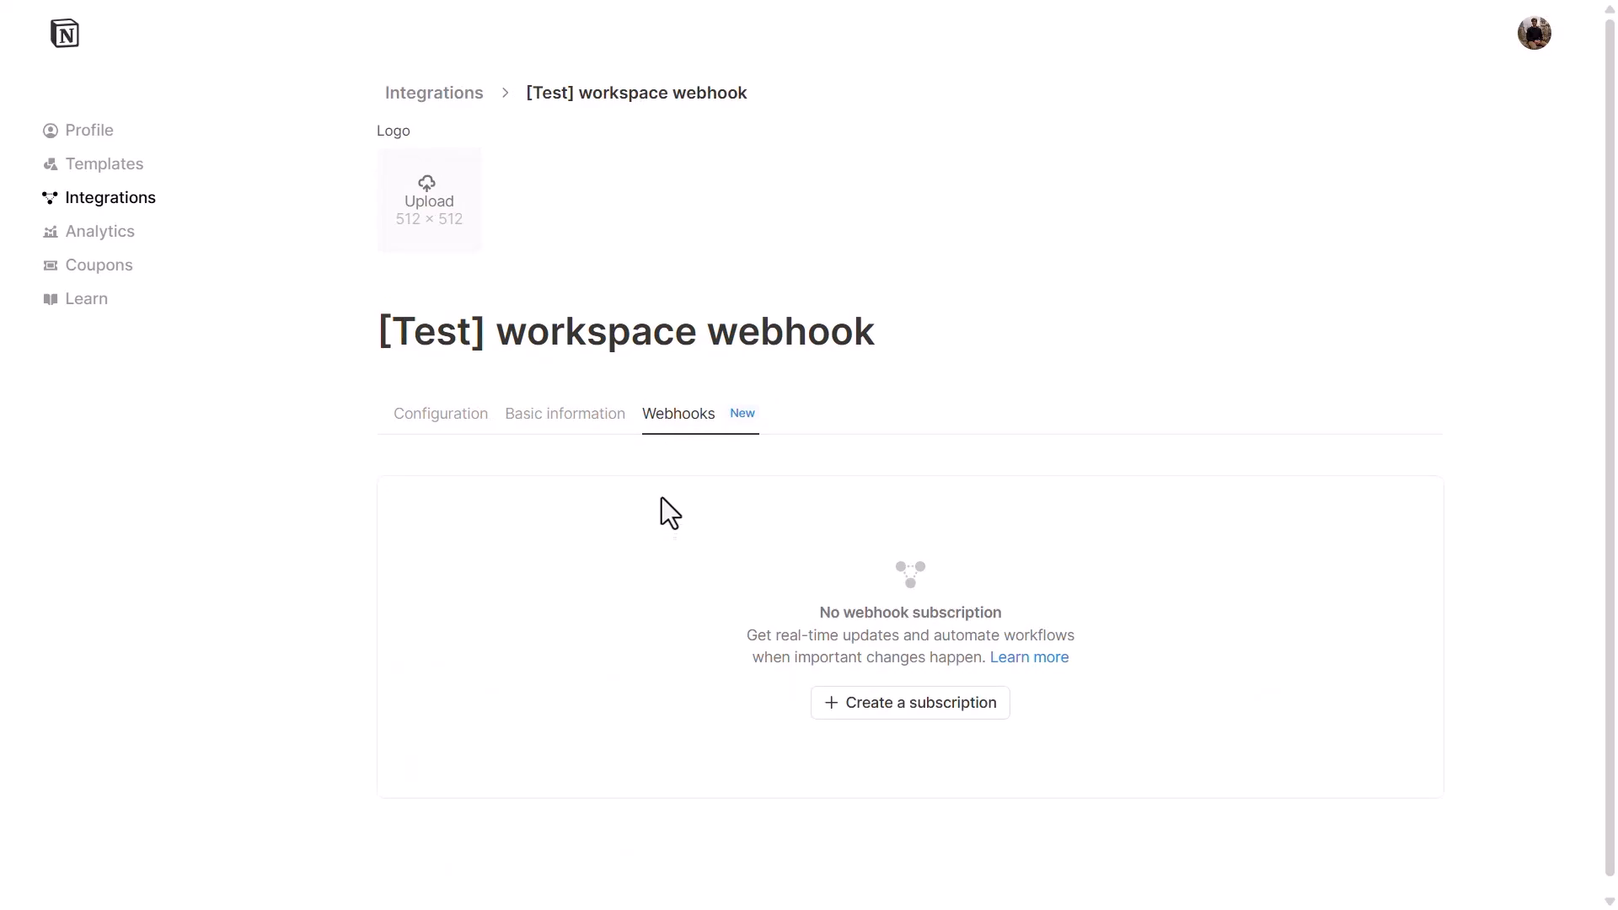
left_click(864, 706)
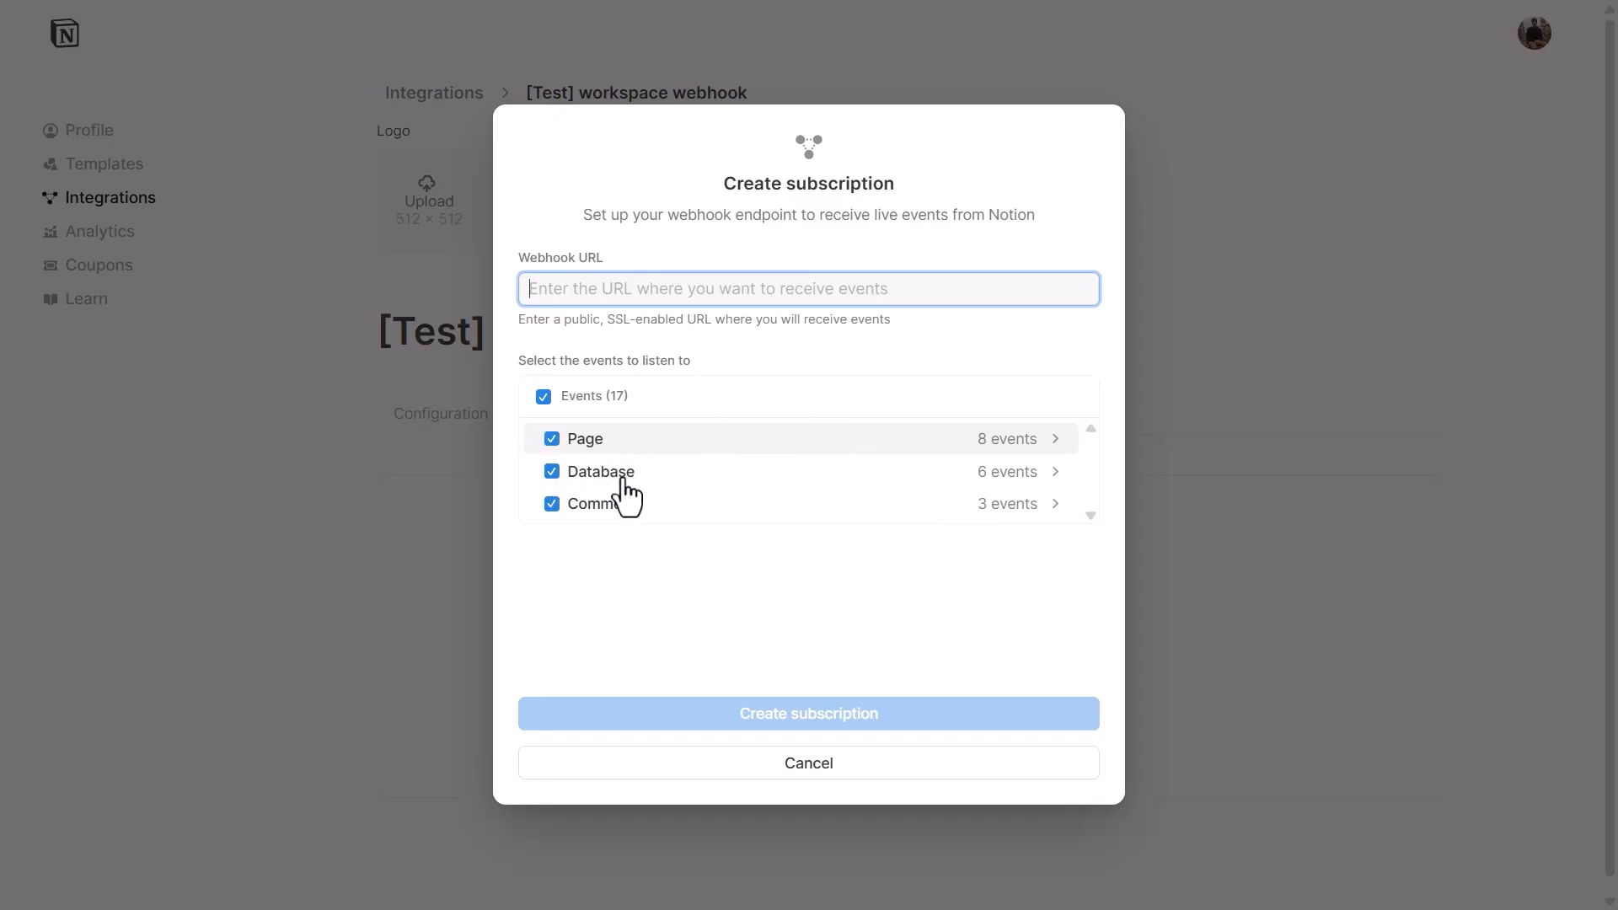
- Examine the individual page, database and comment events available for the webhook subscription, leaving all of them selected
left_click(551, 505)
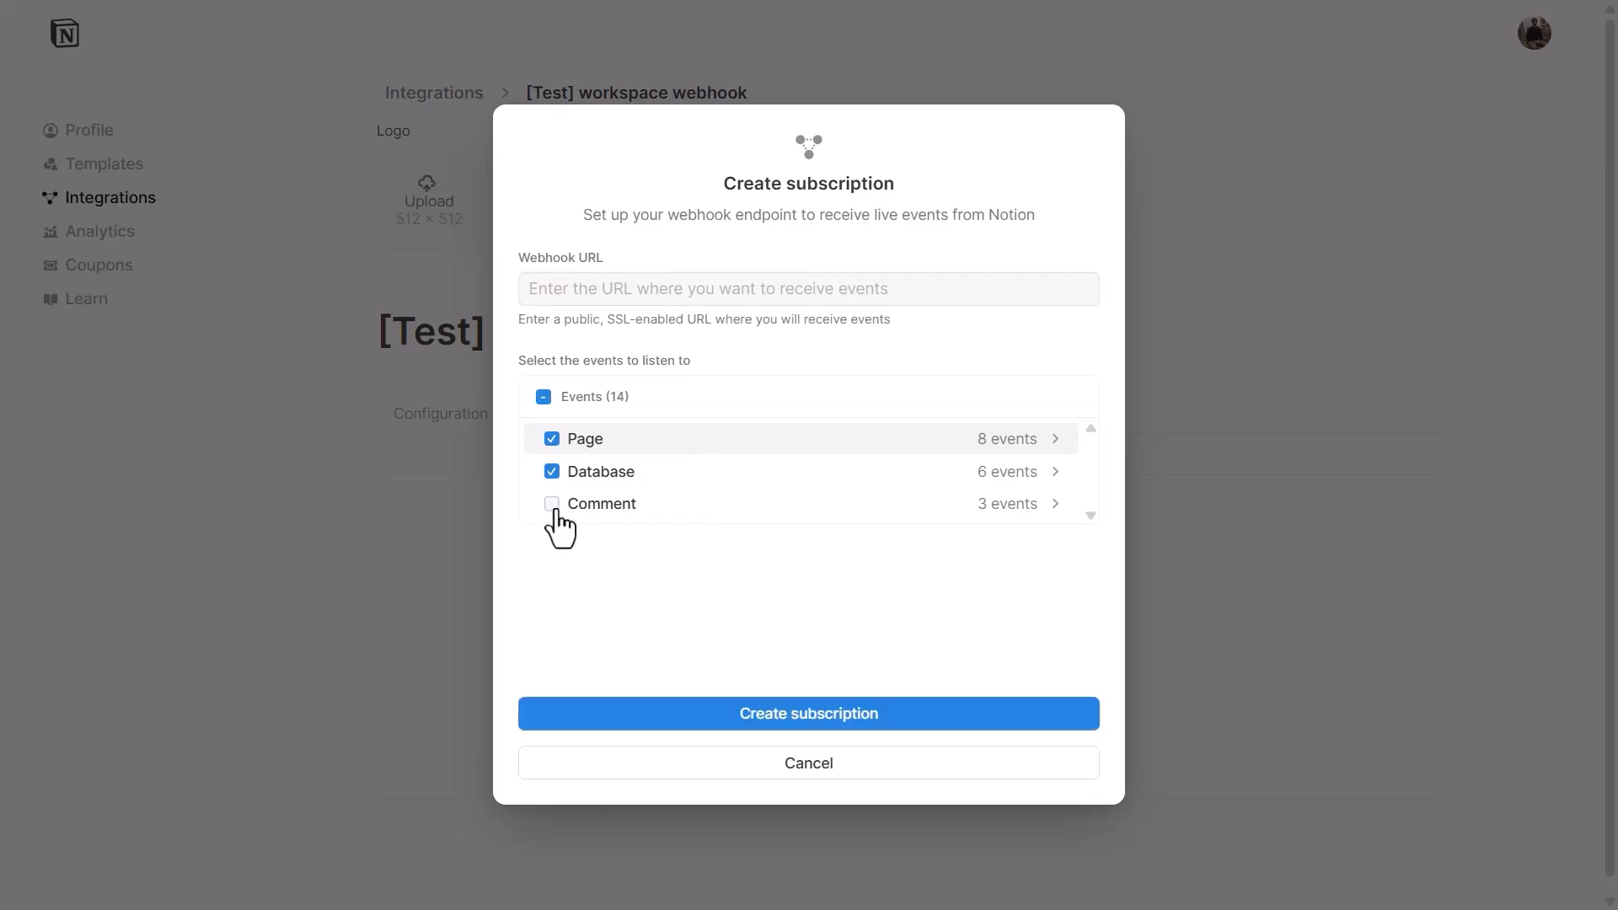
left_click(553, 510)
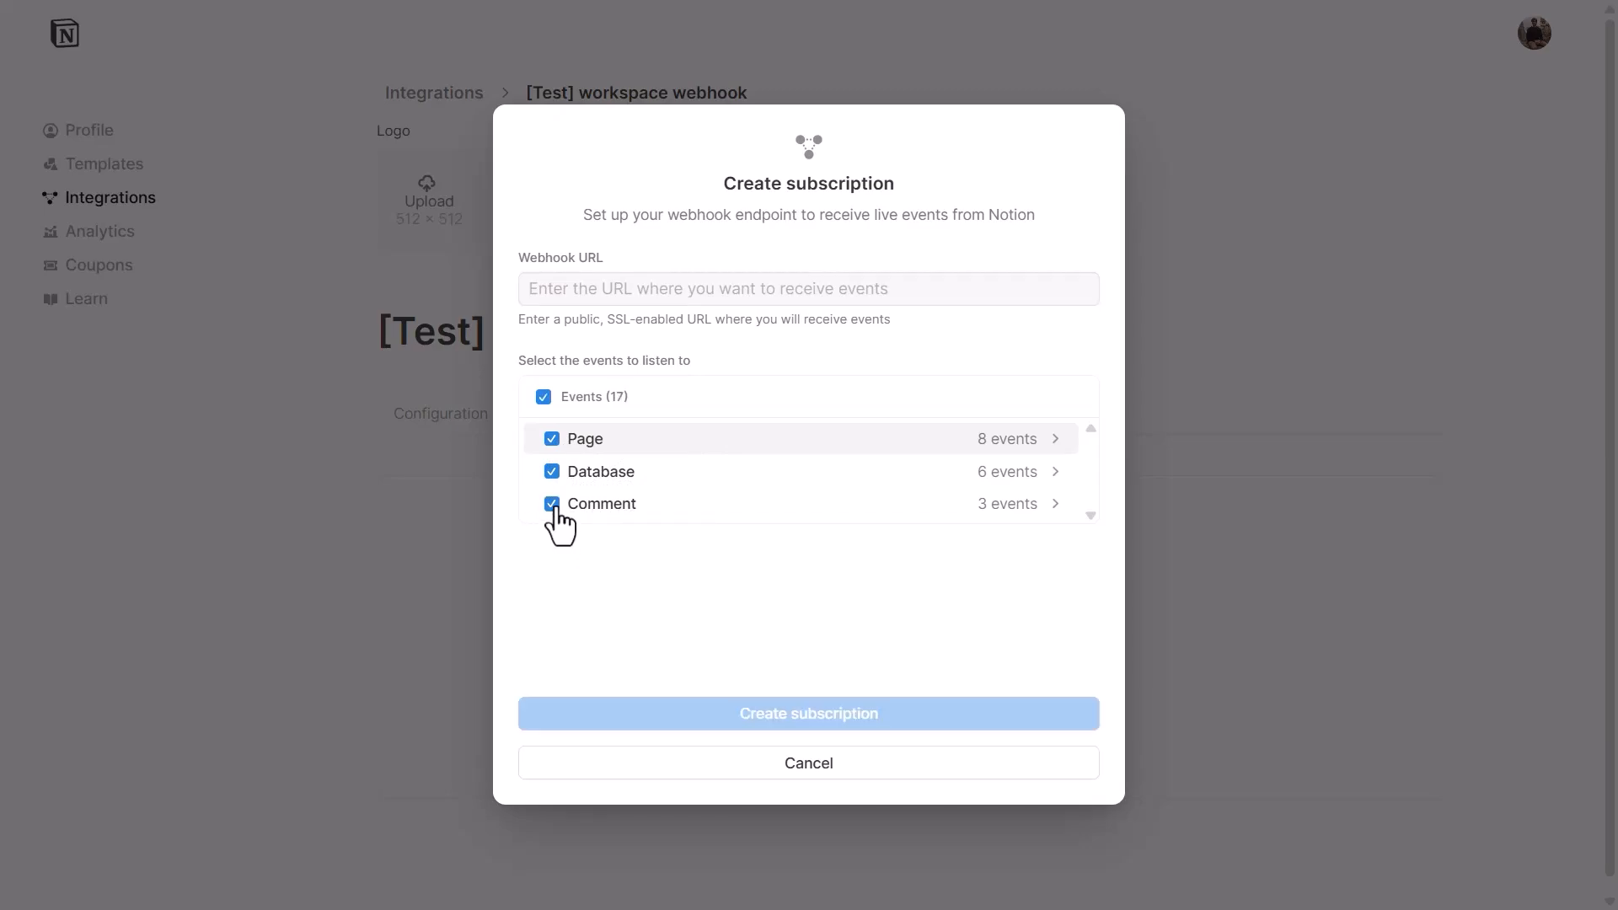
left_click(1030, 447)
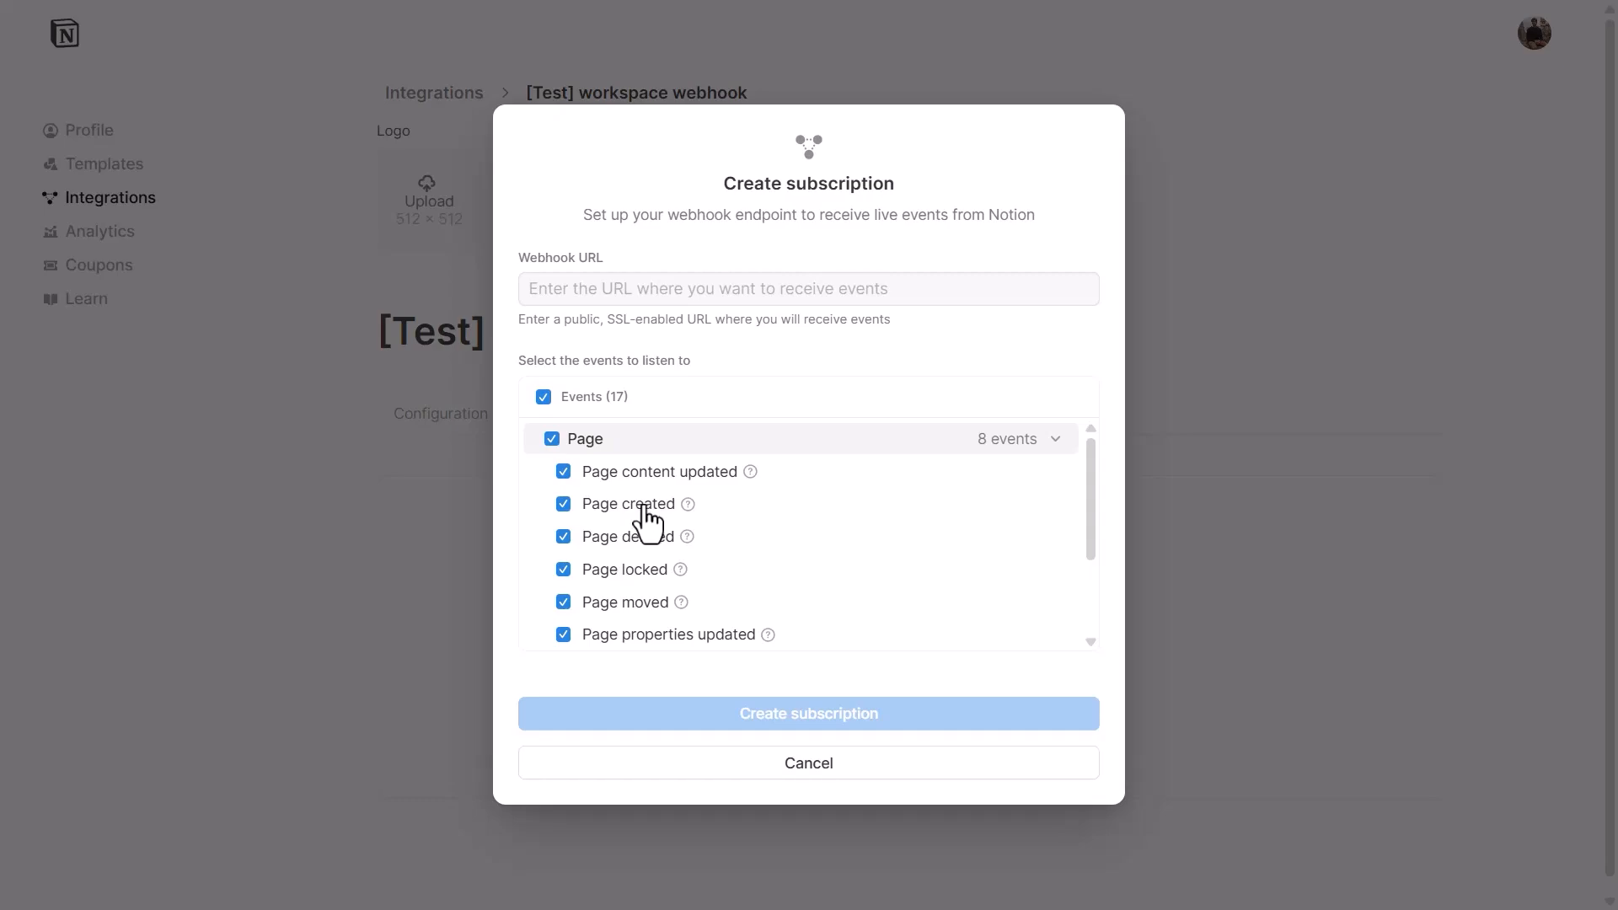
scroll(693, 560, "down", 2)
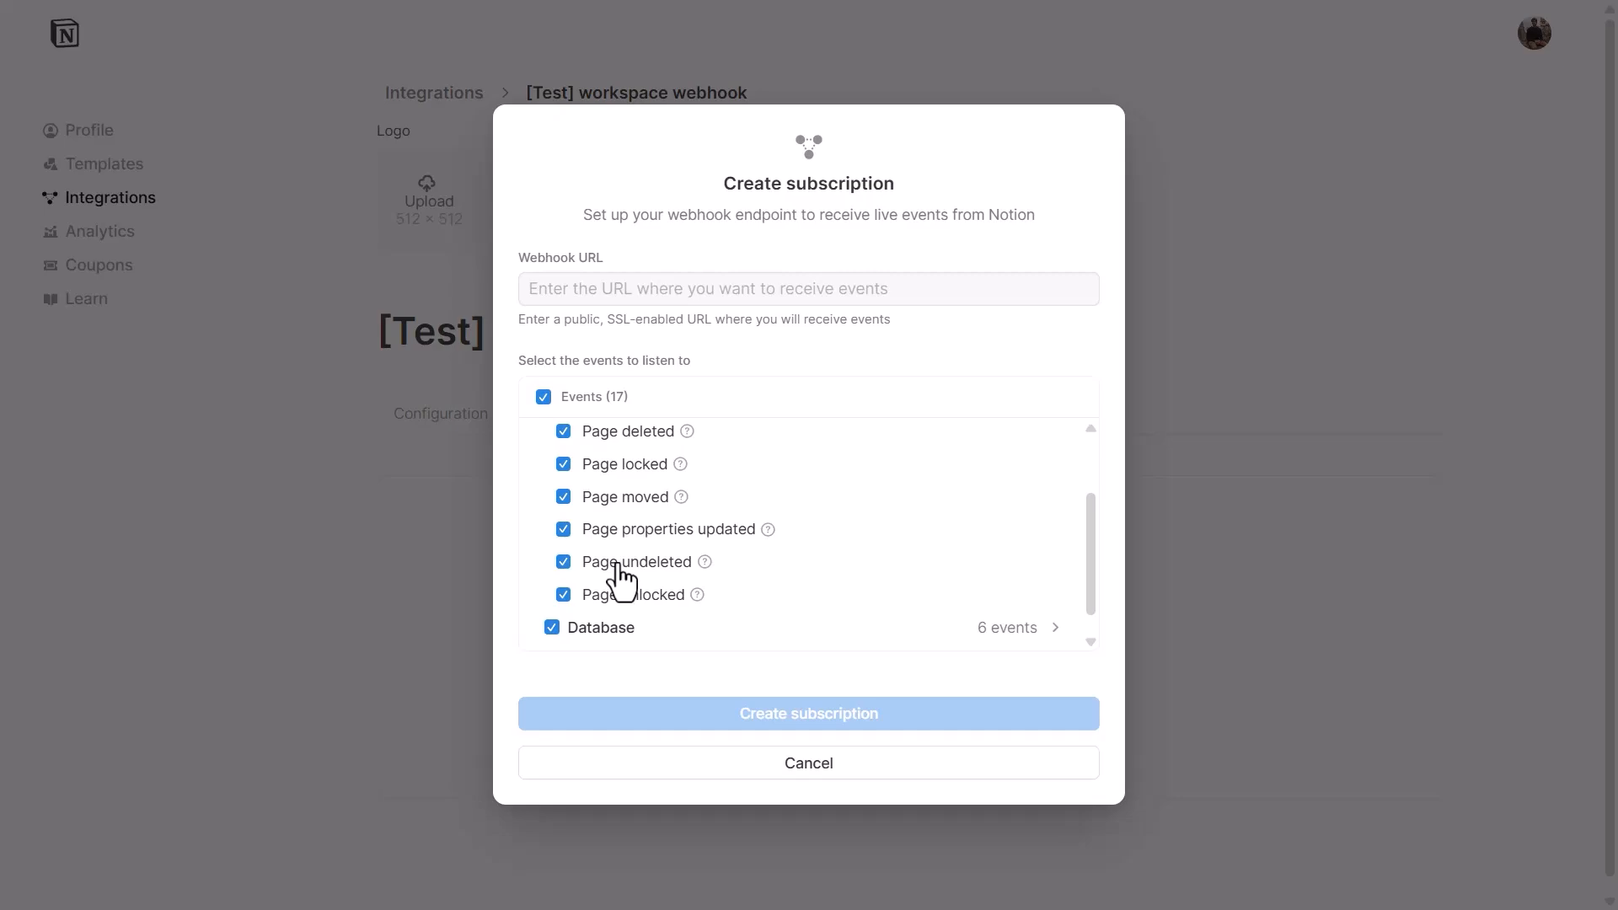
scroll(622, 567, "down", 1)
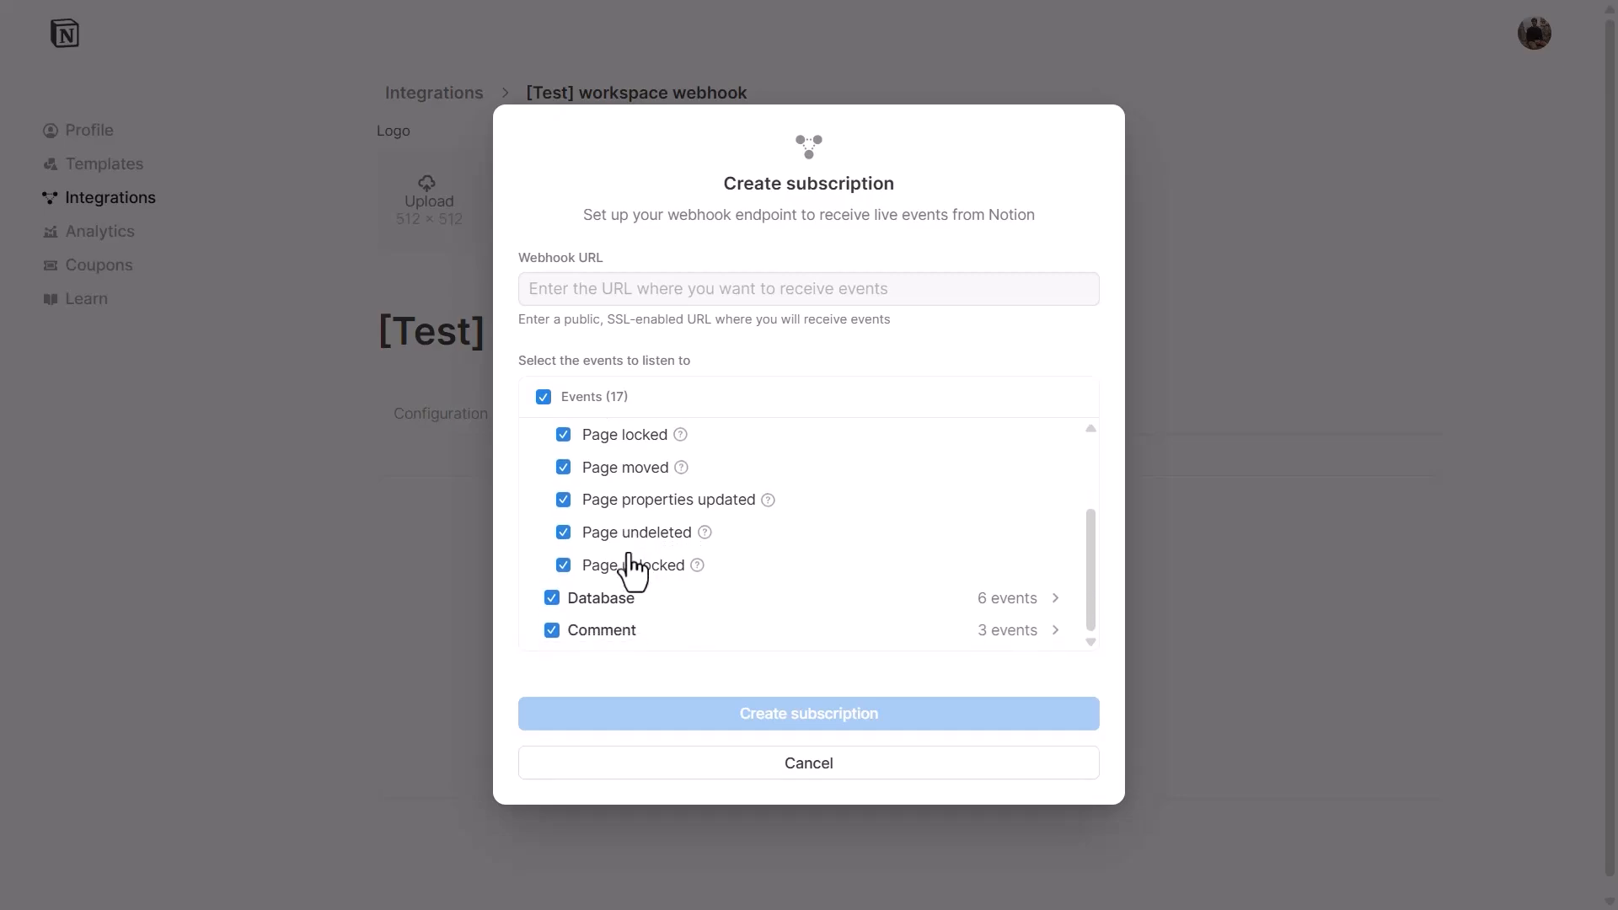
left_click(980, 600)
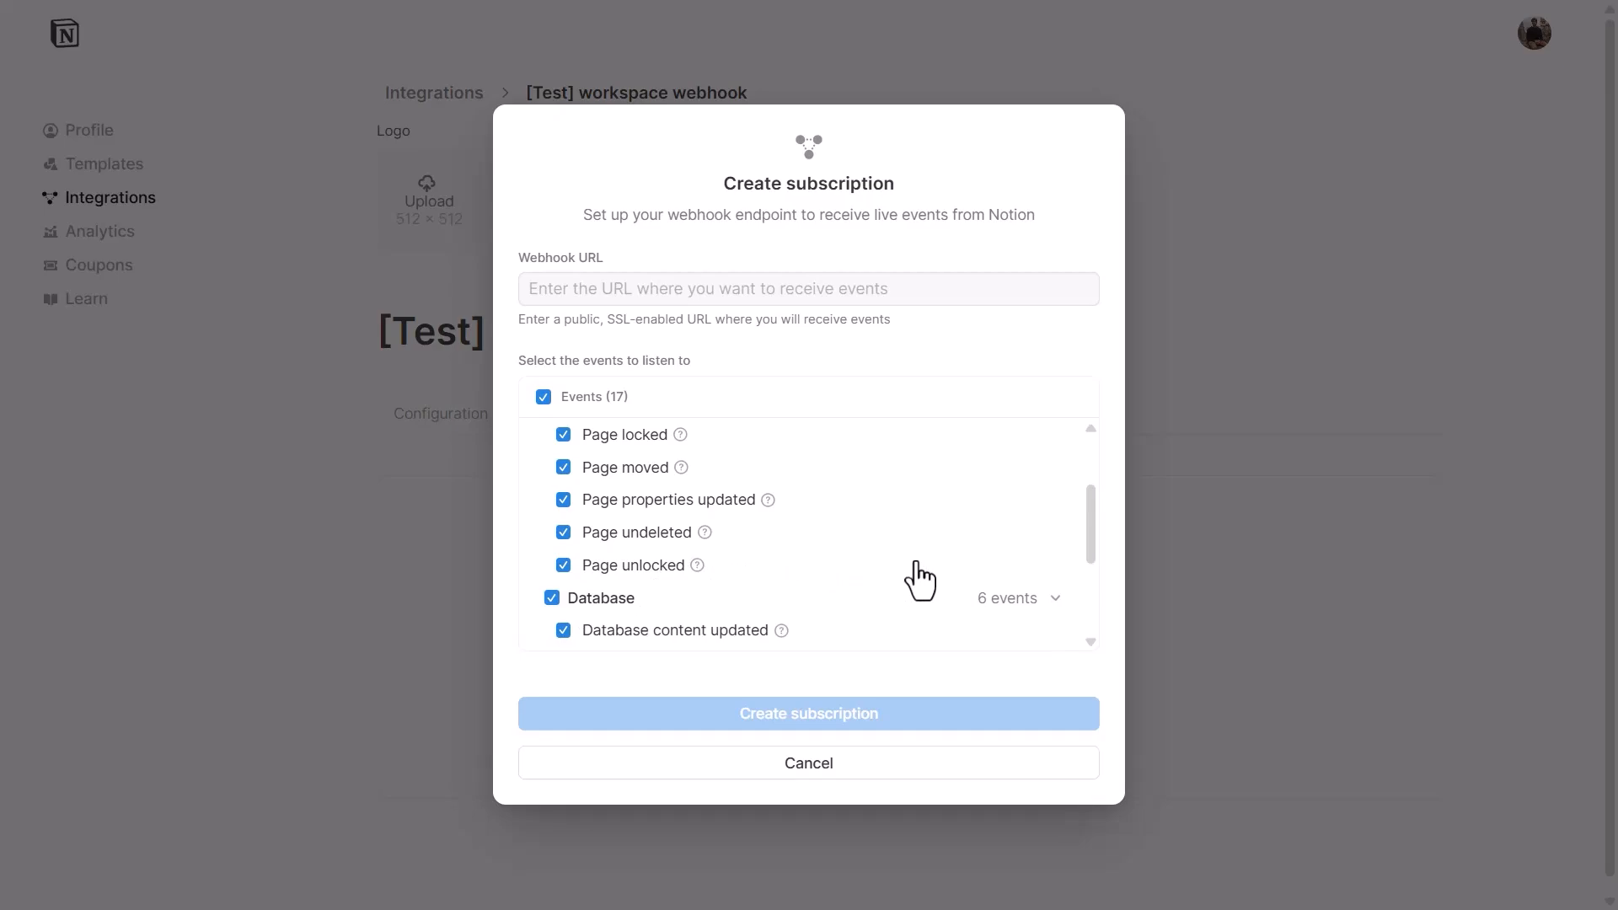
scroll(915, 563, "down", 2)
mouse_move(1090, 582)
left_mouse_down()
mouse_move(1089, 546)
mouse_move(1090, 565)
left_mouse_up()
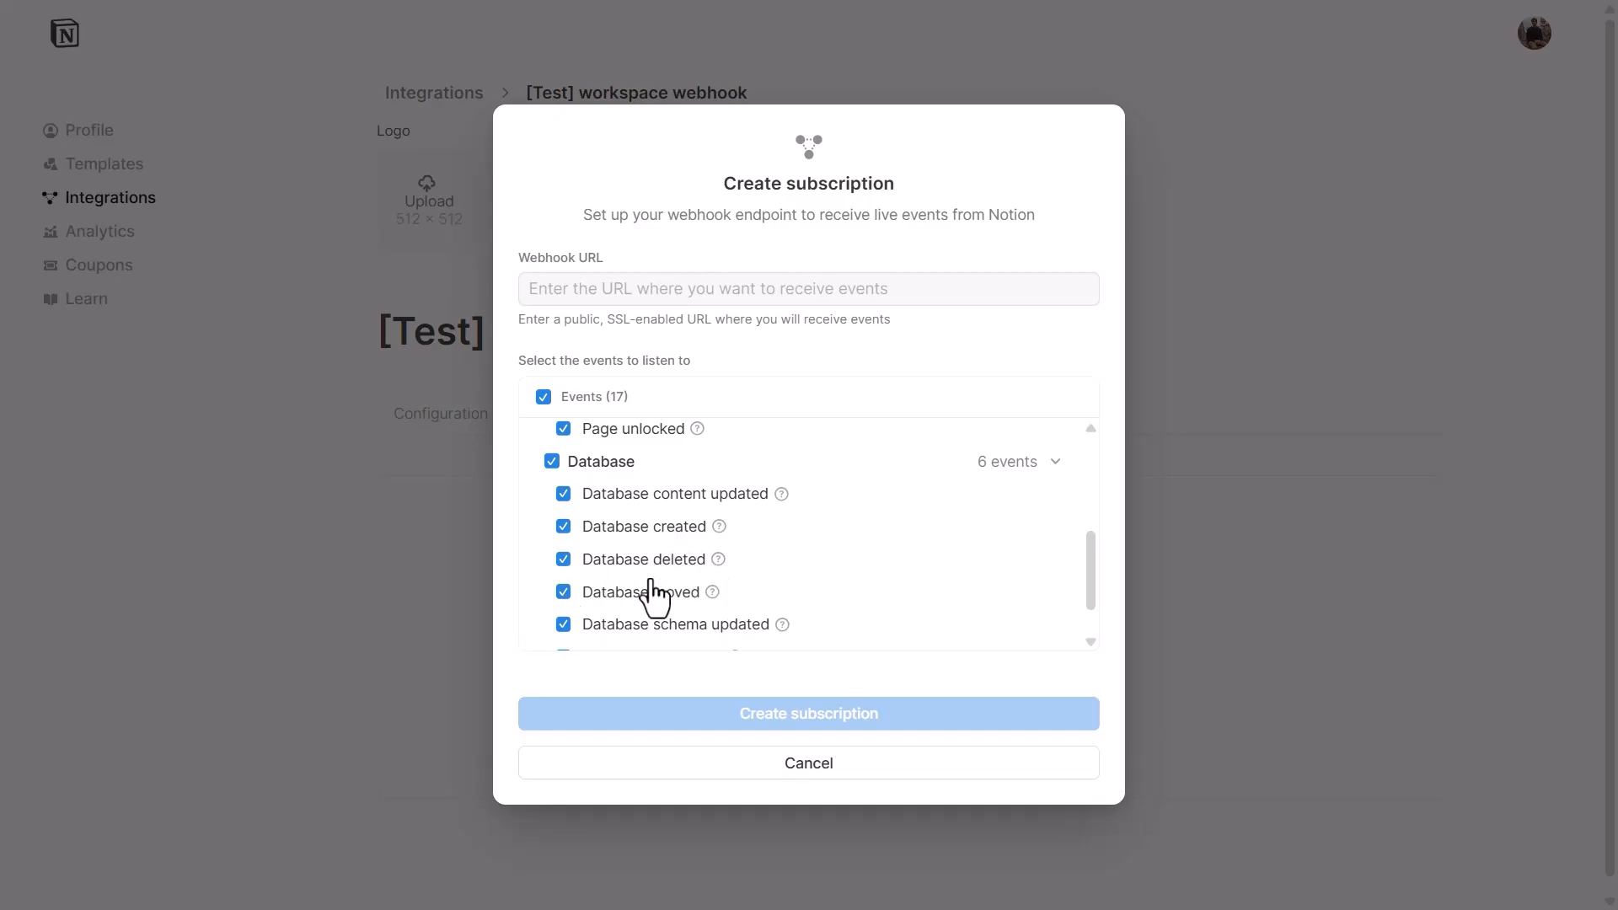
scroll(653, 594, "down", 1)
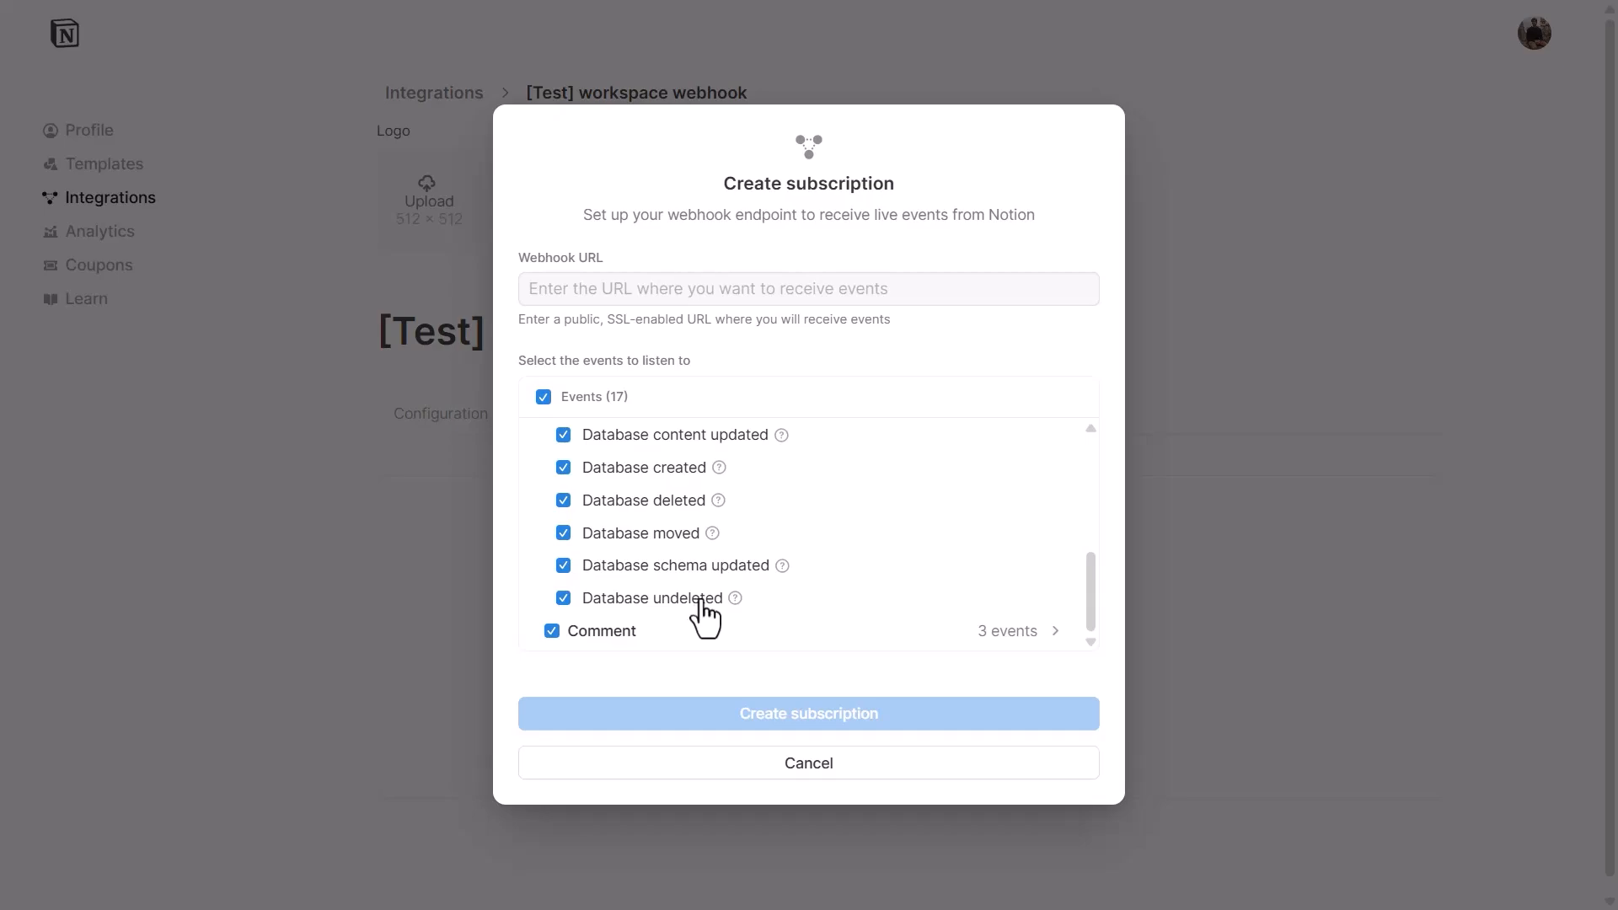
left_click(733, 631)
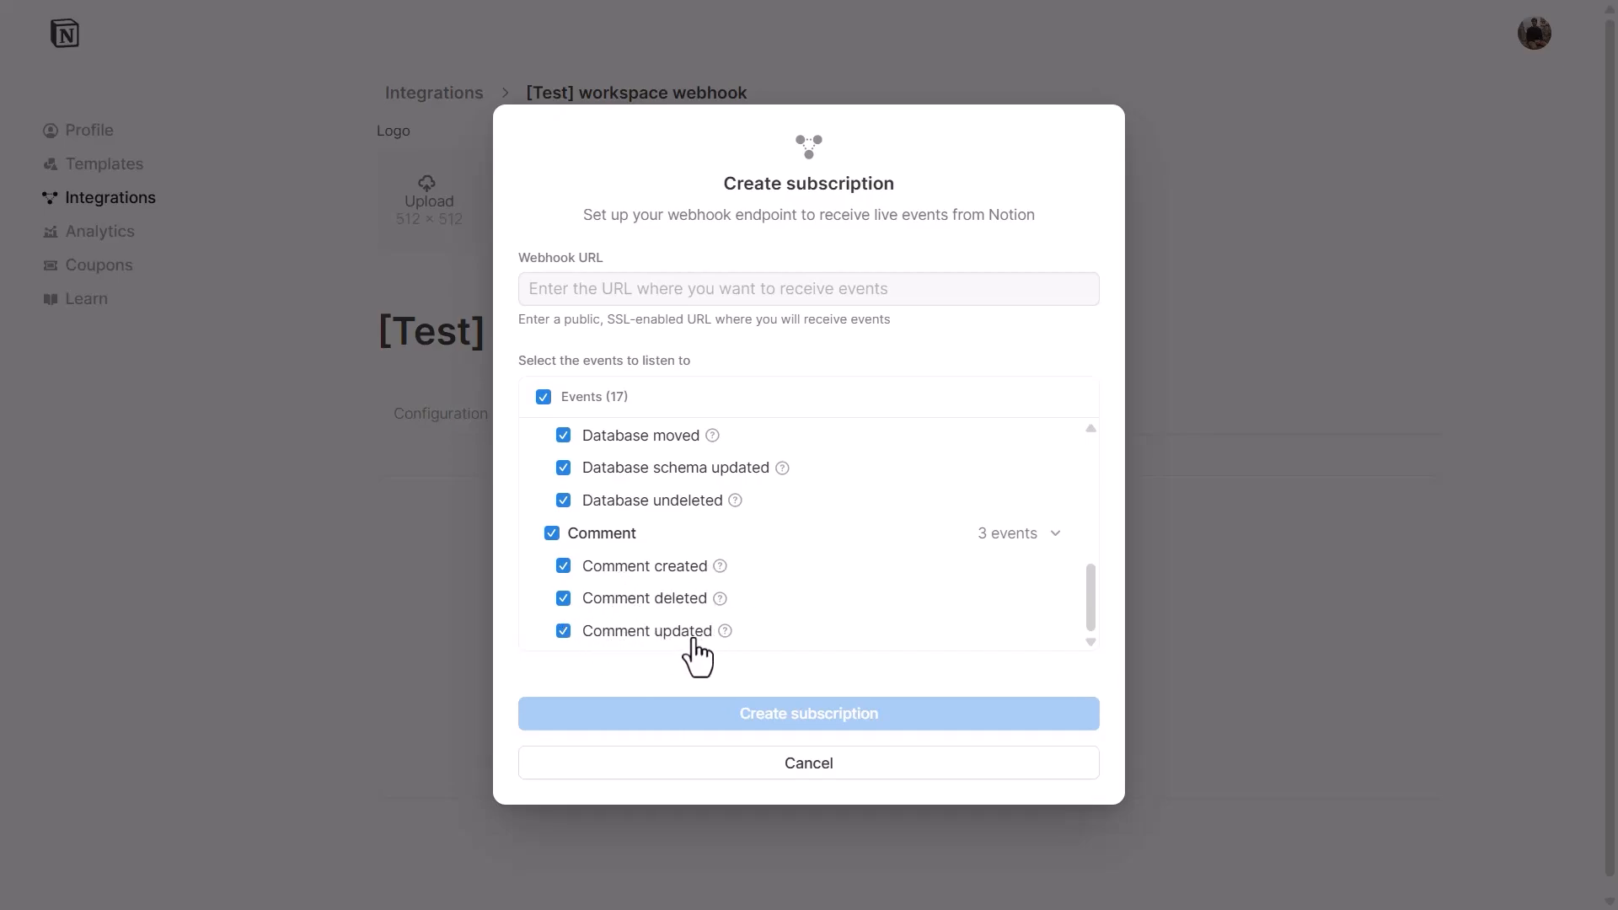
scroll(885, 581, "up", 5)
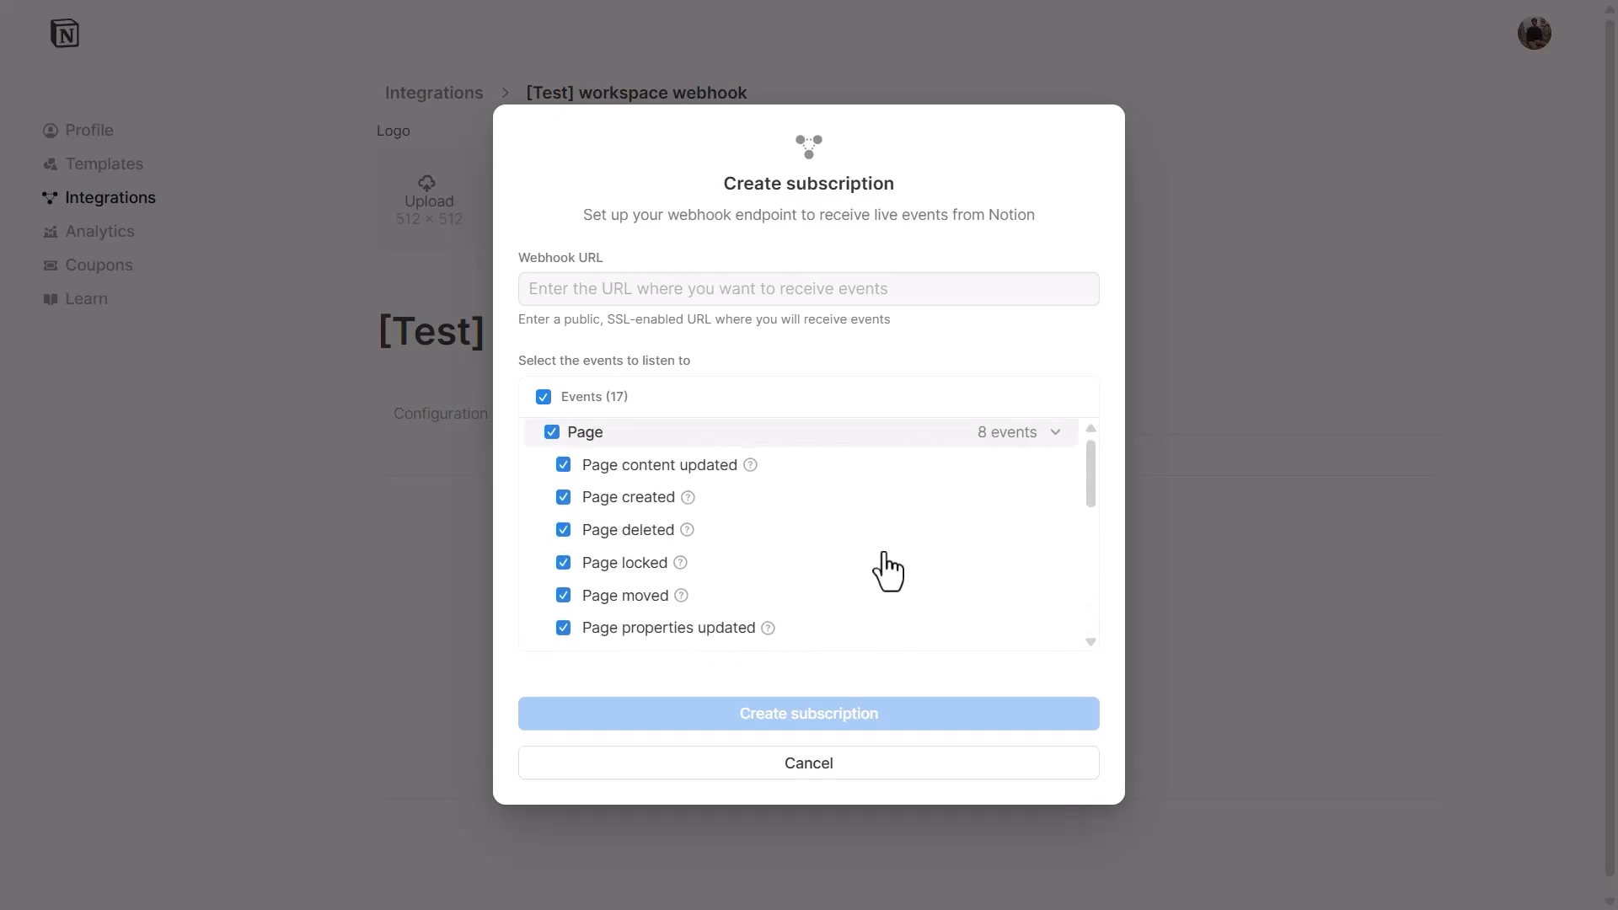
- Switch to Make, copy the address of the custom webhook in the Notion workspace webhooks scenario, and save the module
left_click(670, 289)
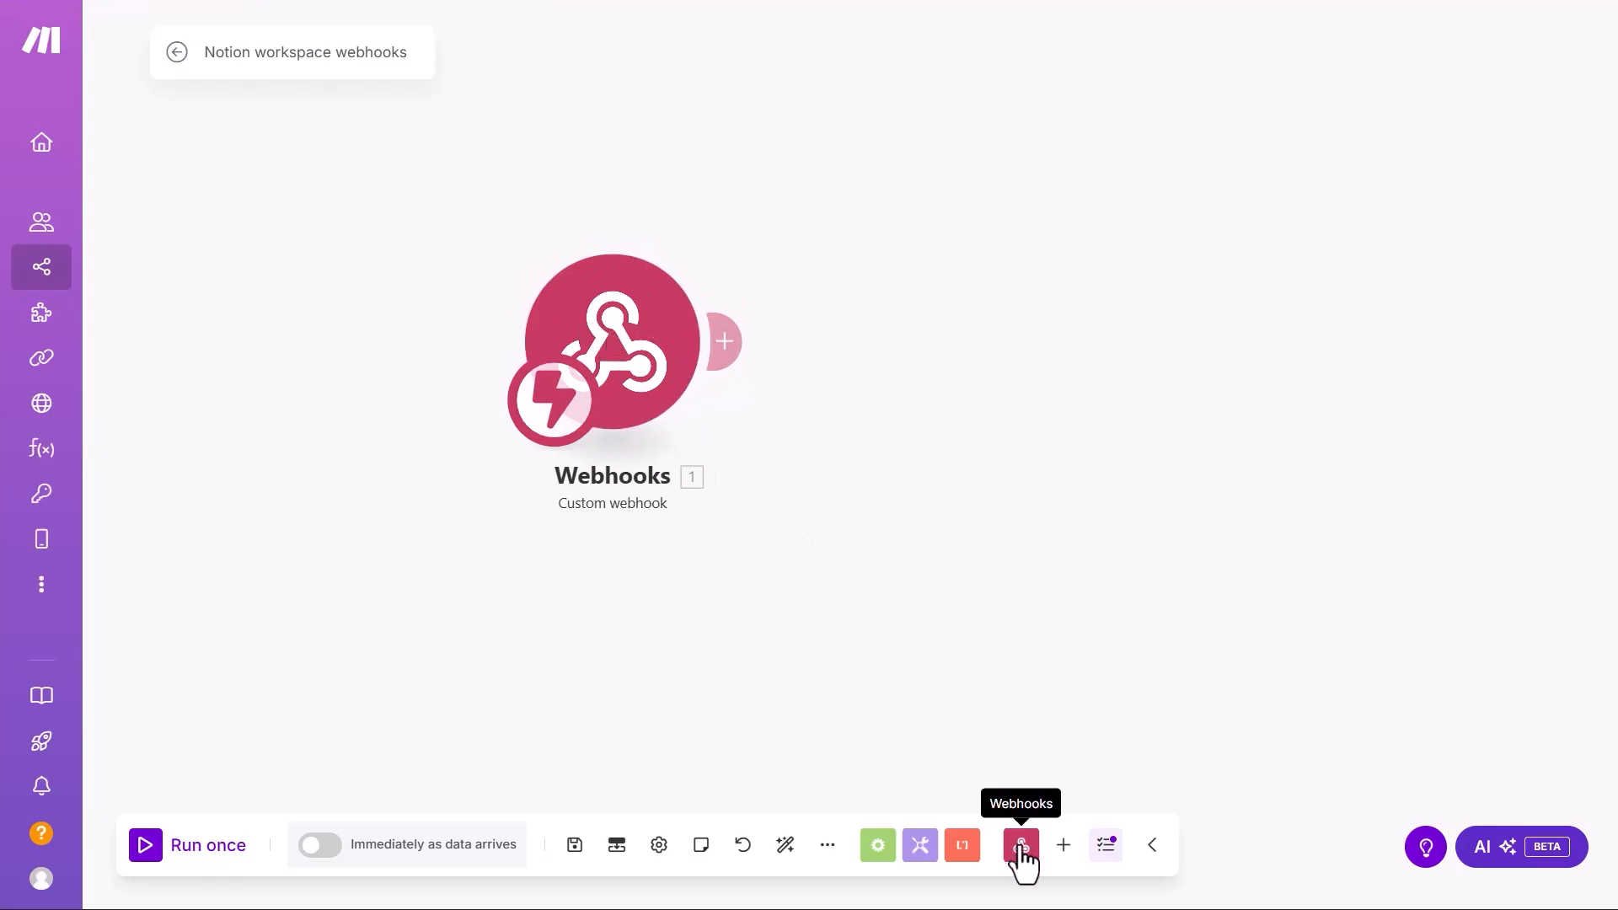
left_click(1064, 846)
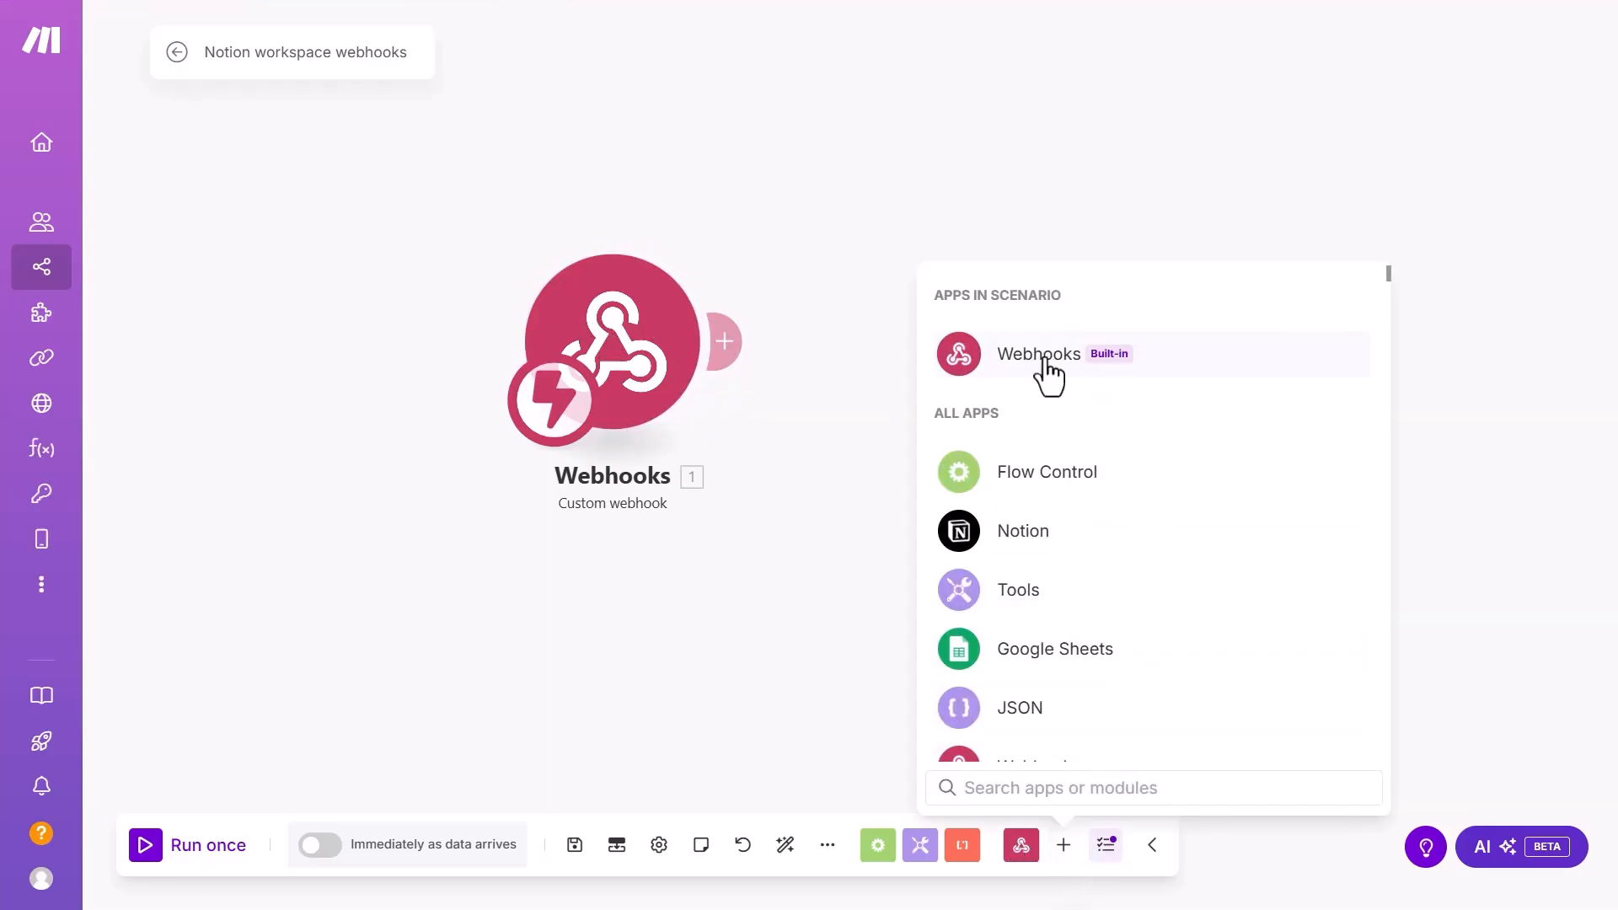
left_click(819, 523)
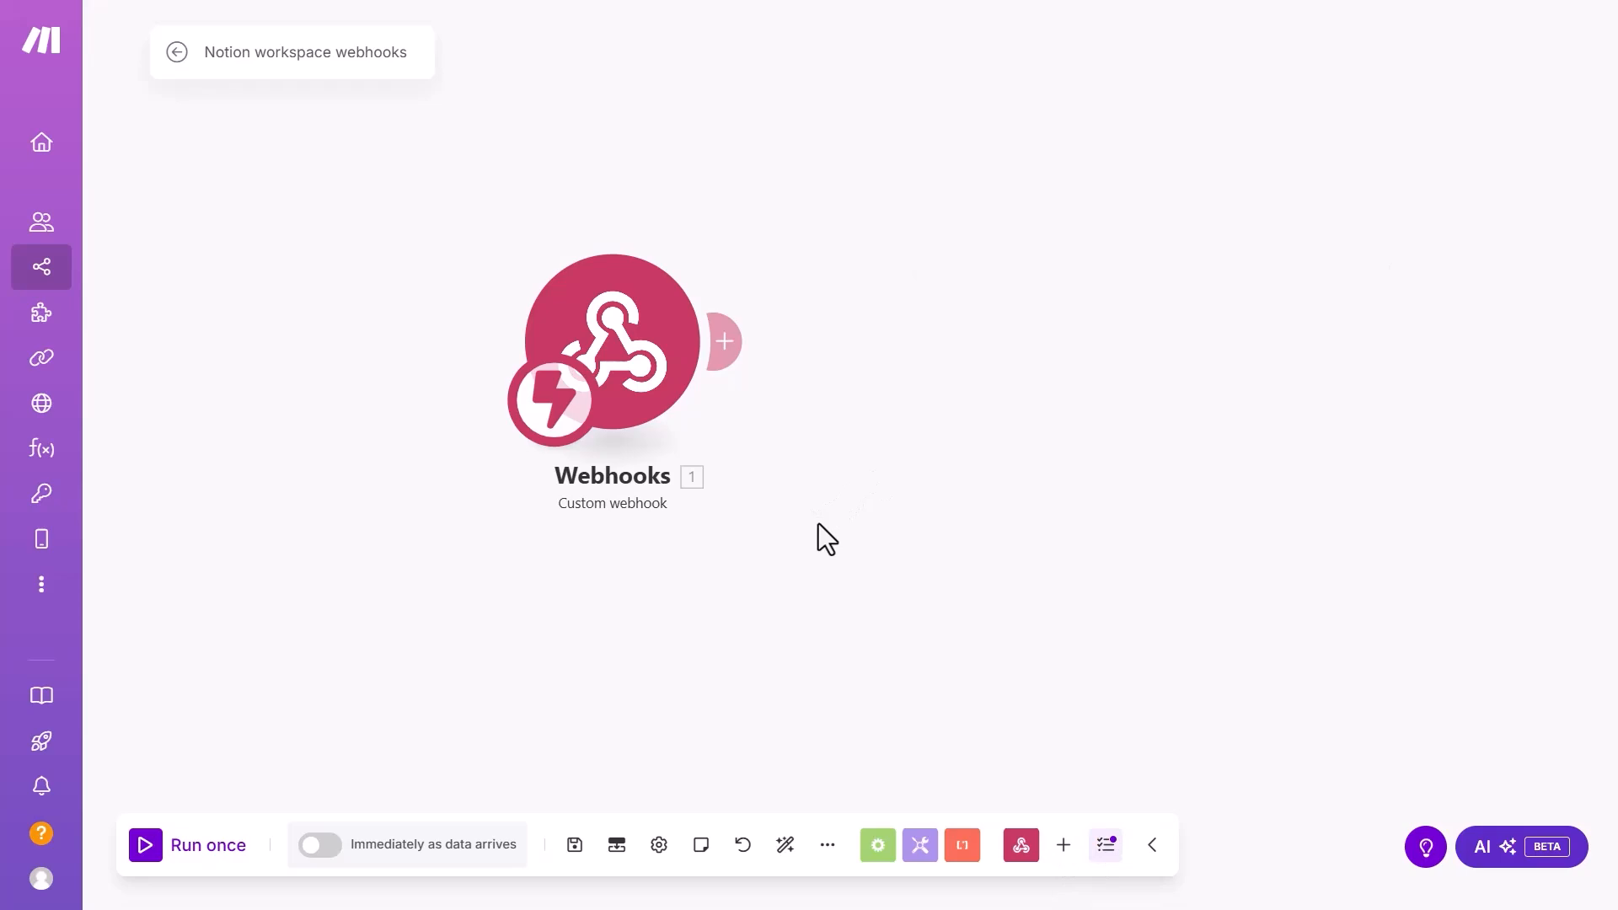
left_click(612, 347)
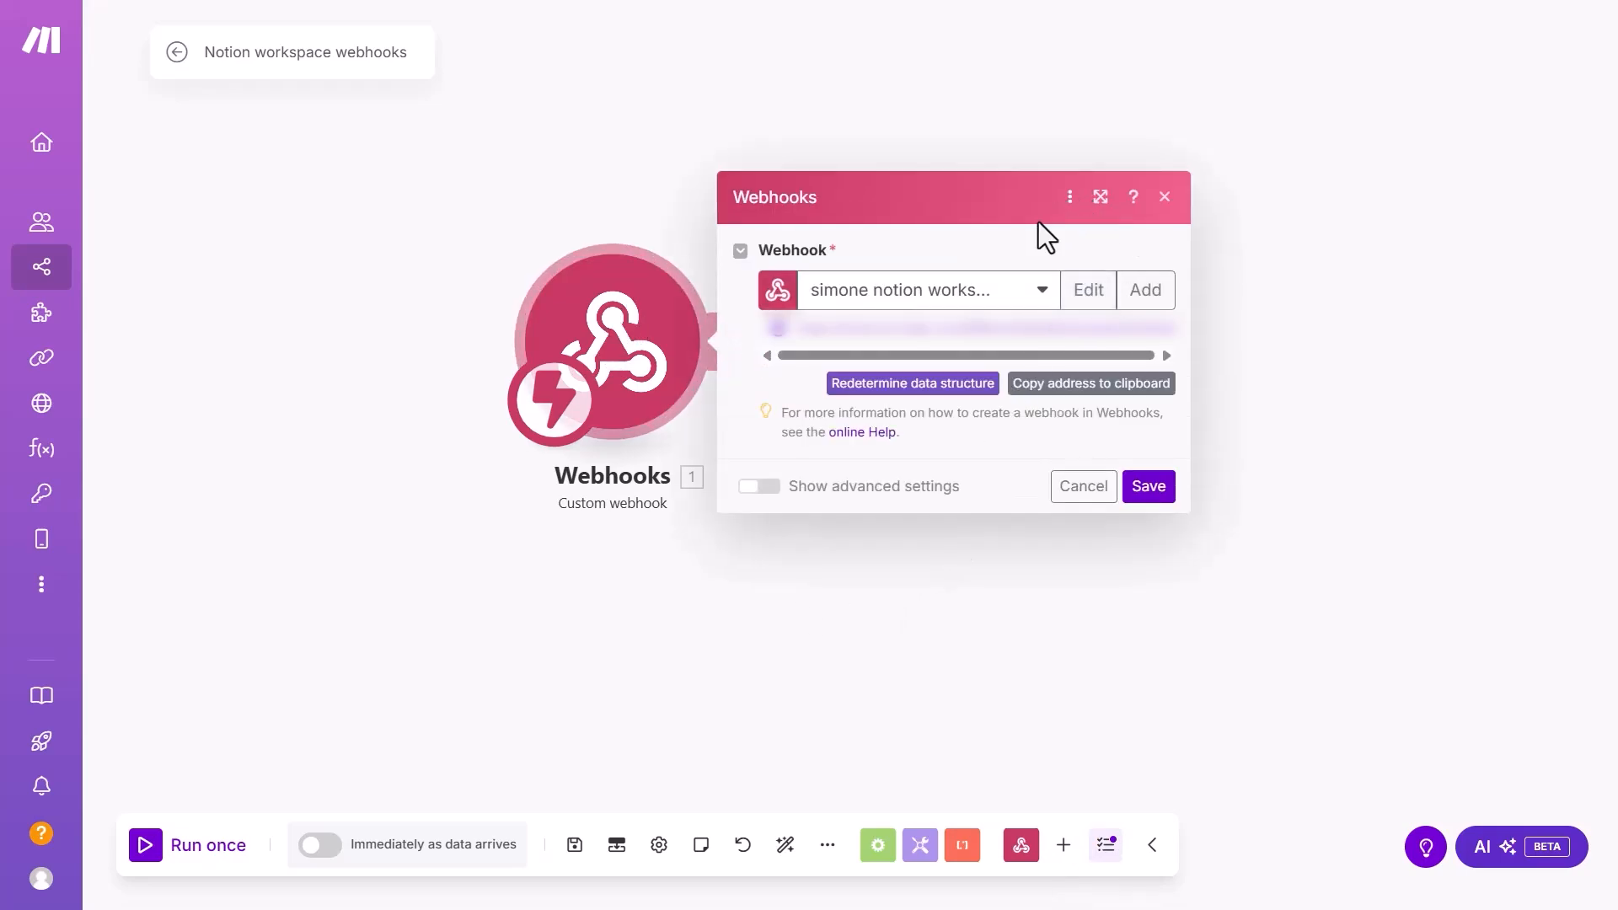
left_click(1101, 196)
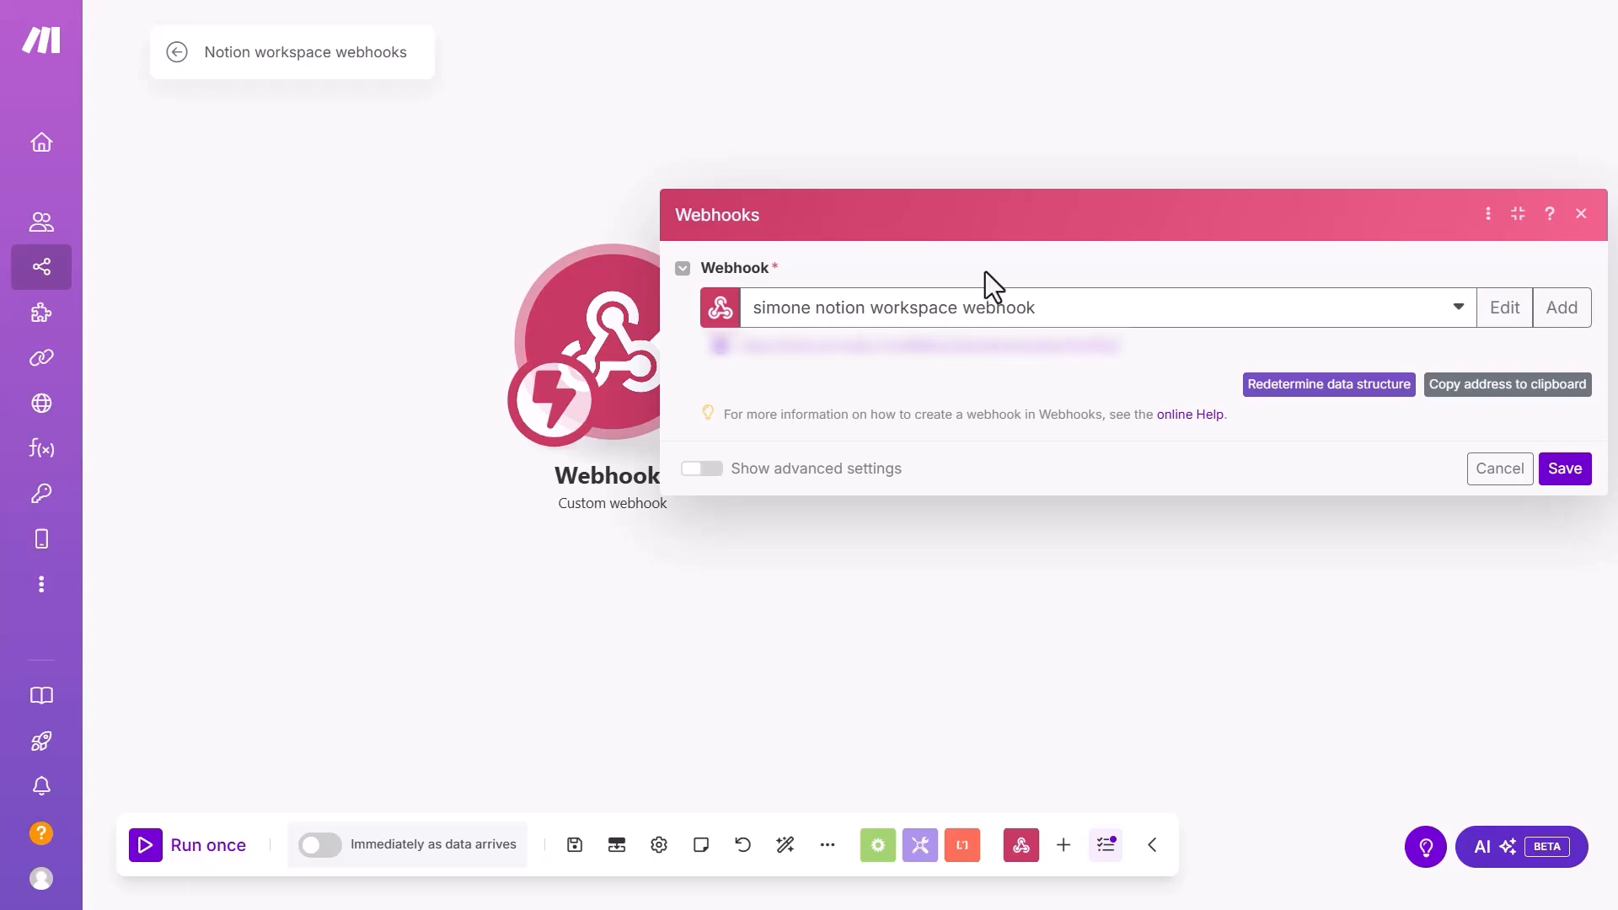
left_click(1487, 389)
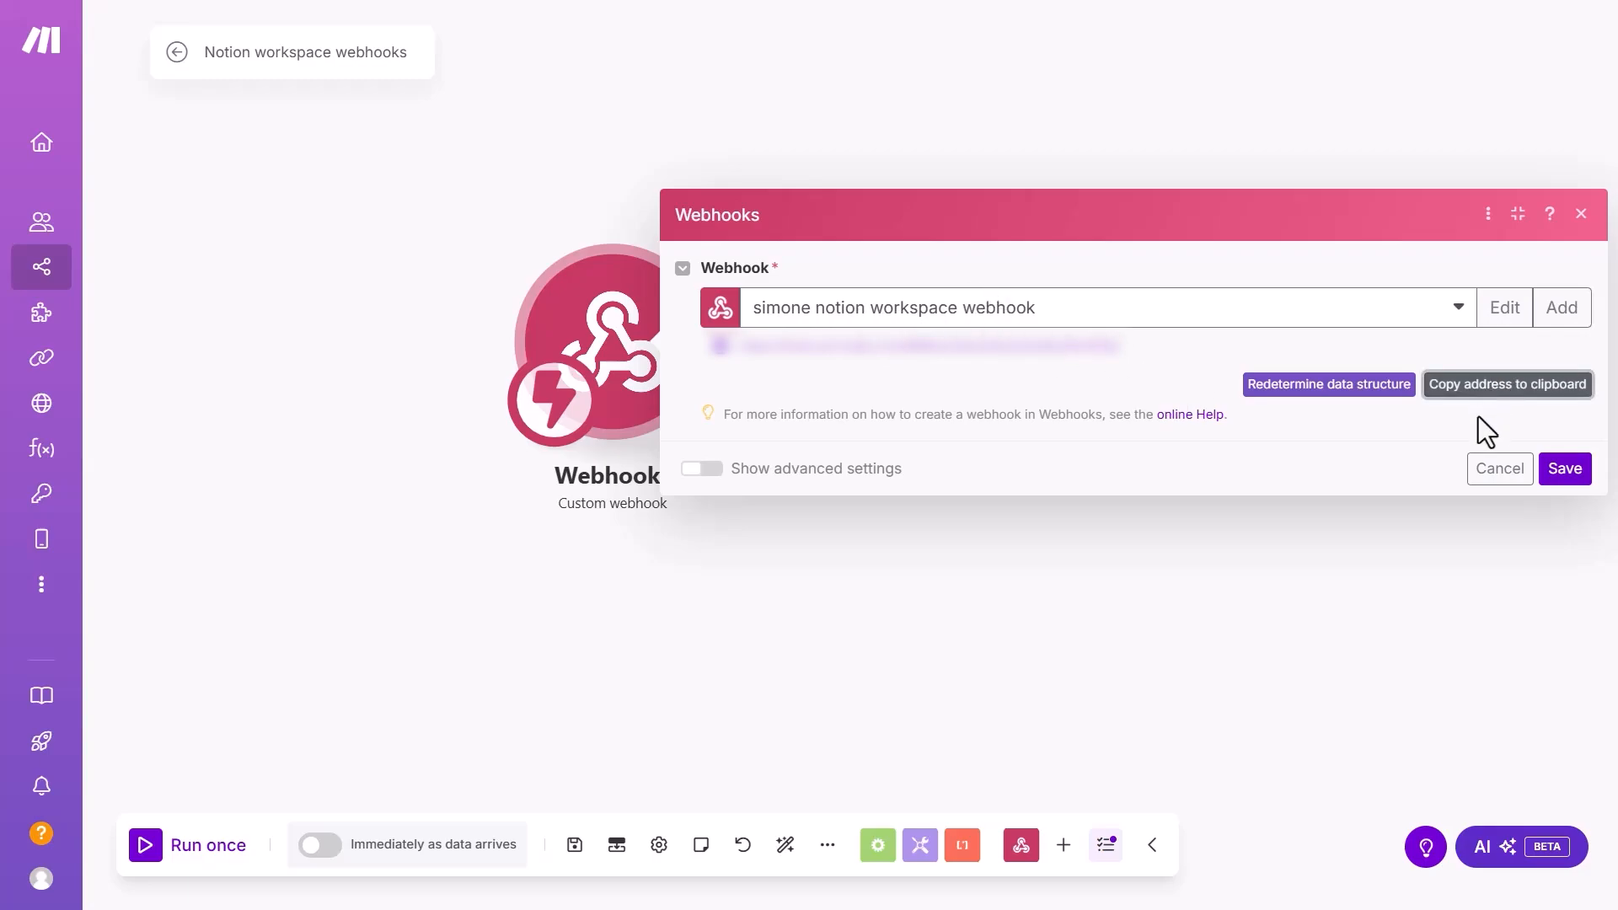
left_click(1545, 477)
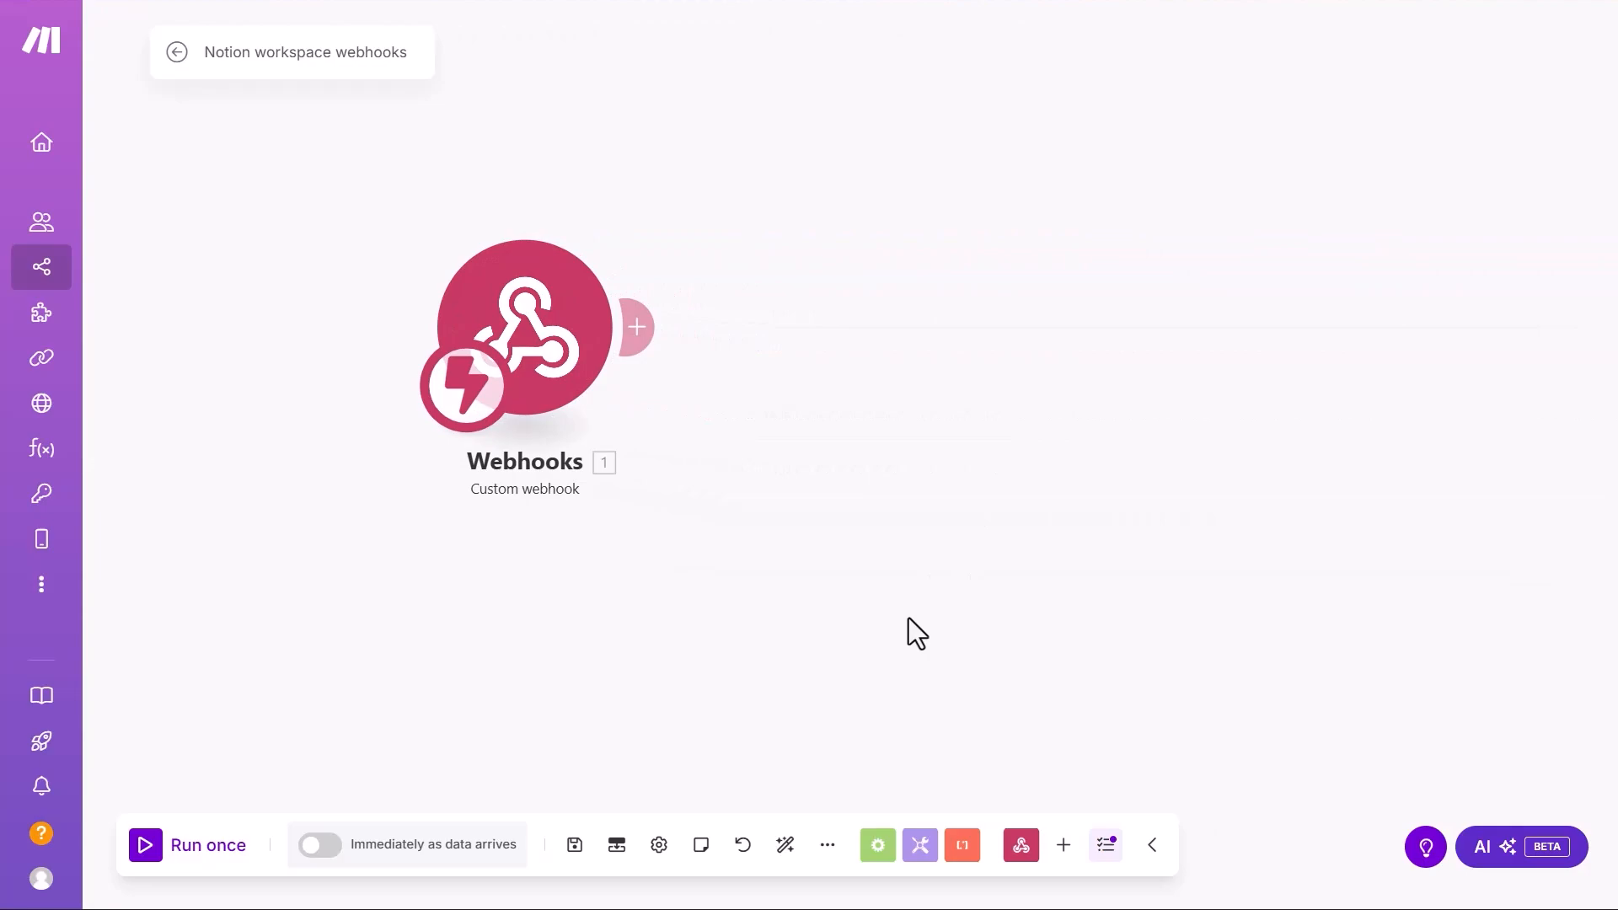
- Return to Notion and create the subscription with the copied Make address as webhook URL and all events selected
key("alt+Tab")
key("alt+Tab")
left_click(702, 297)
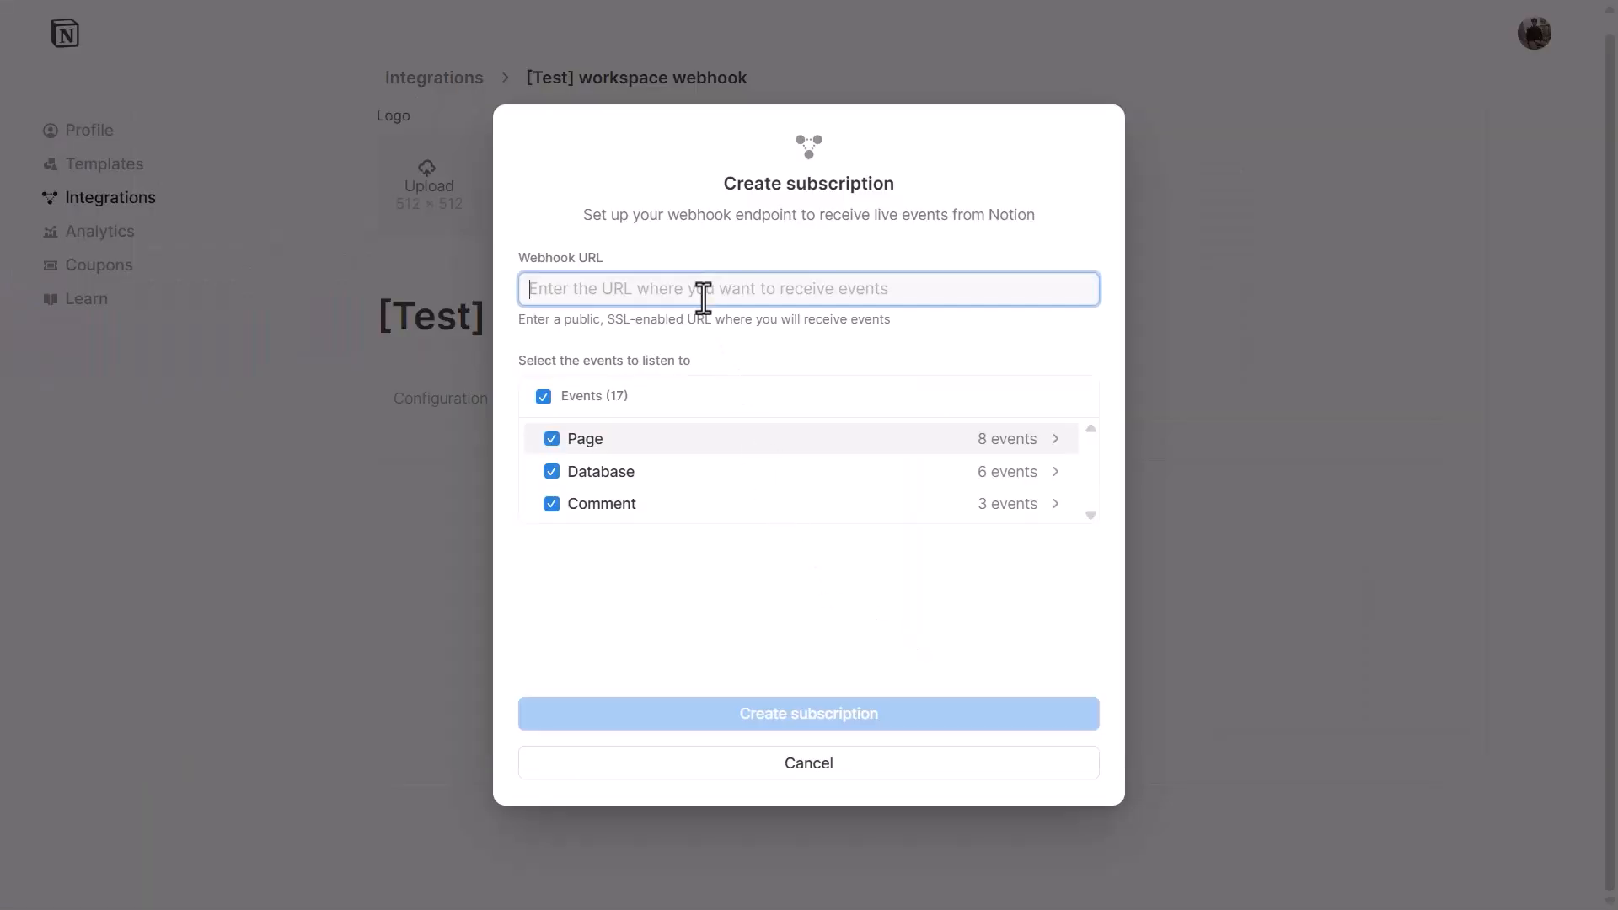
key("ctrl+v")
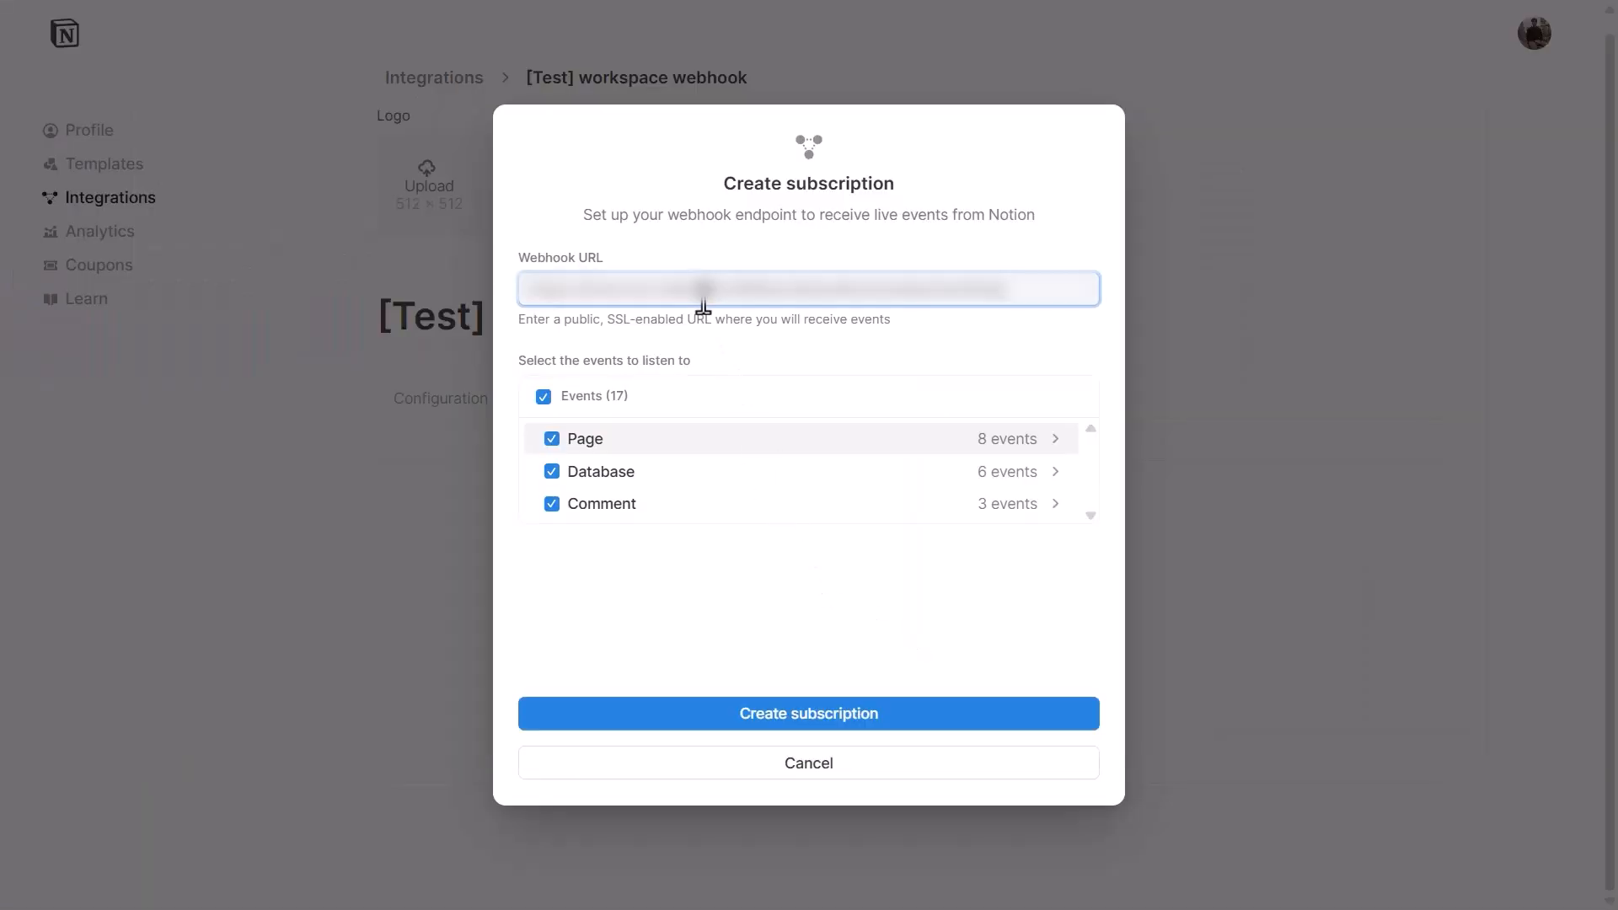
left_click(746, 721)
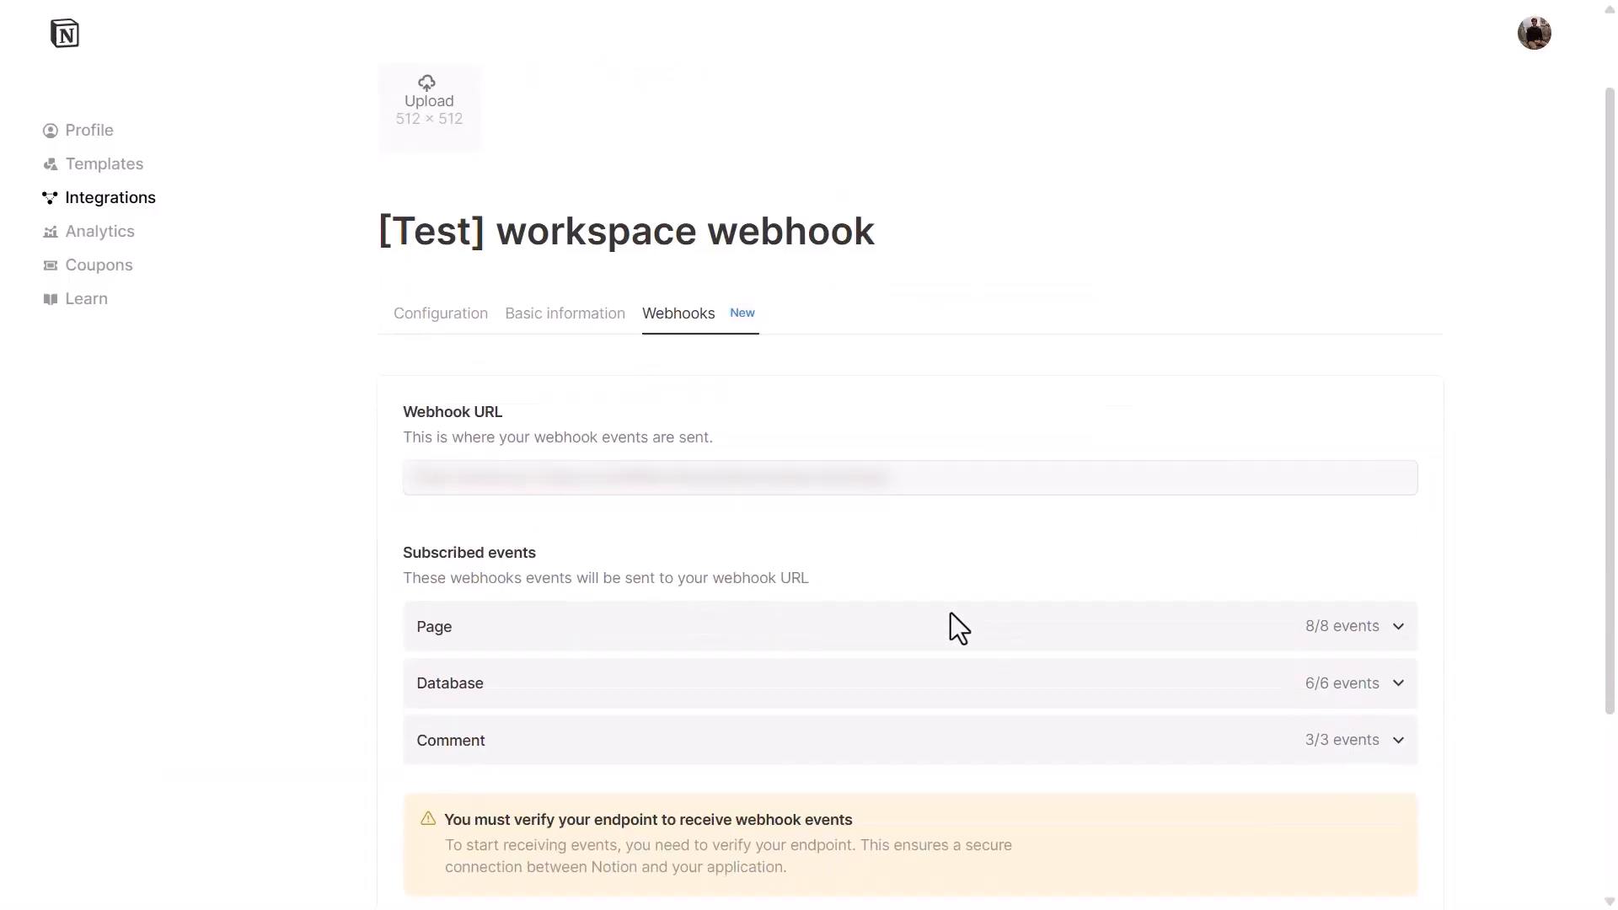
- Review the endpoint verification notice, then switch to Make and run only the custom webhook module, waiting for new data
left_click_drag(448, 694, 781, 705)
left_click(781, 705)
scroll(792, 705, "down", 2)
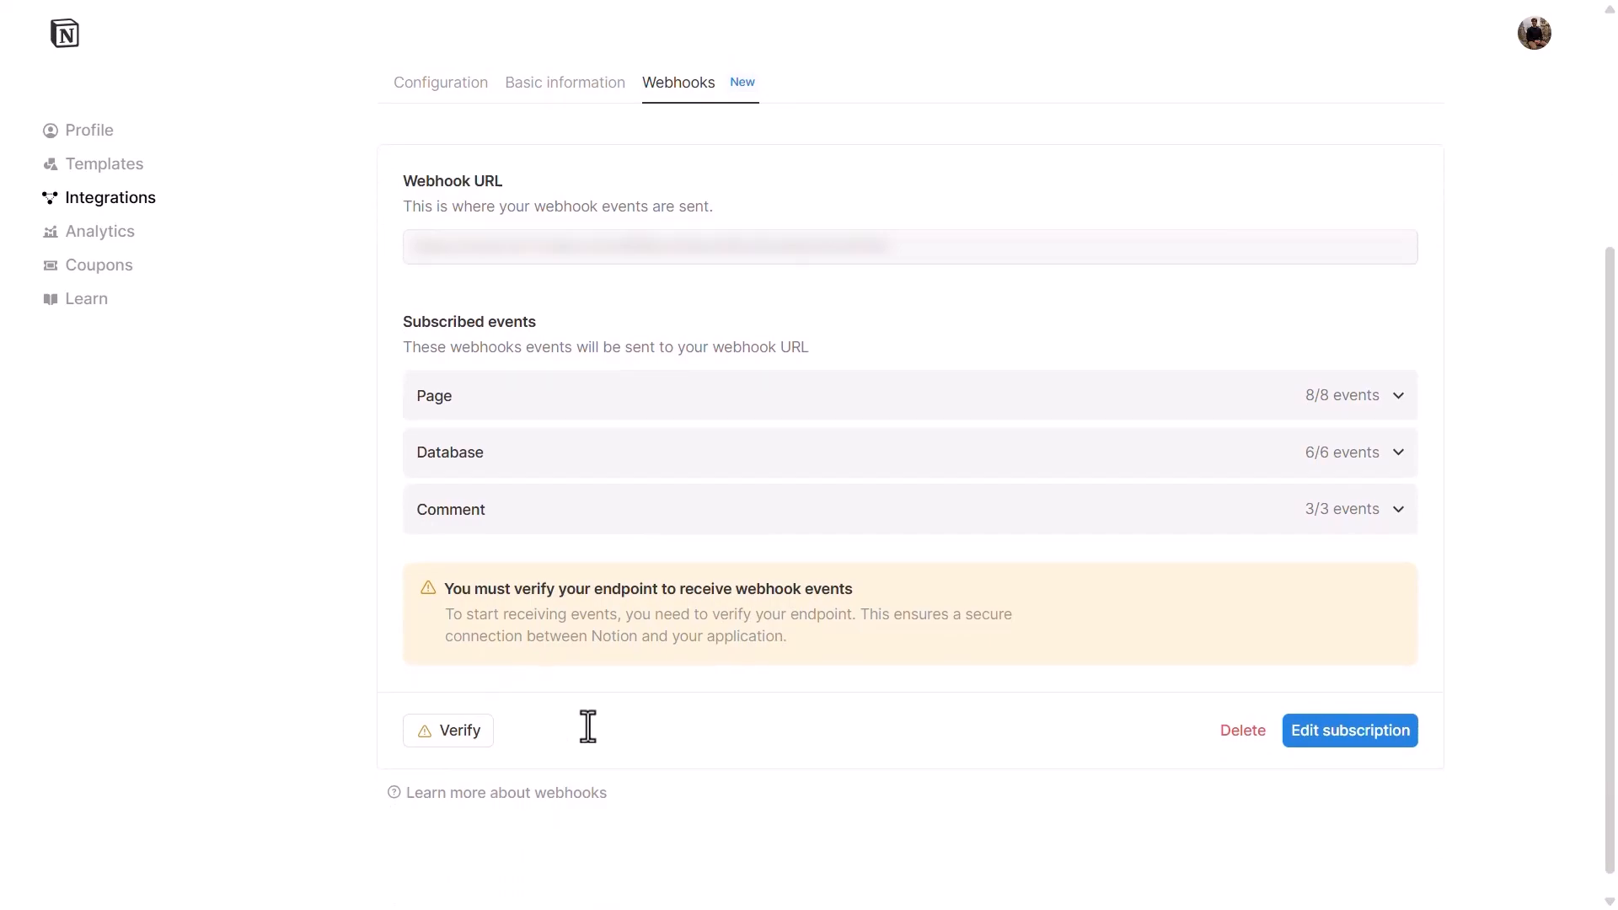
key("alt+Tab")
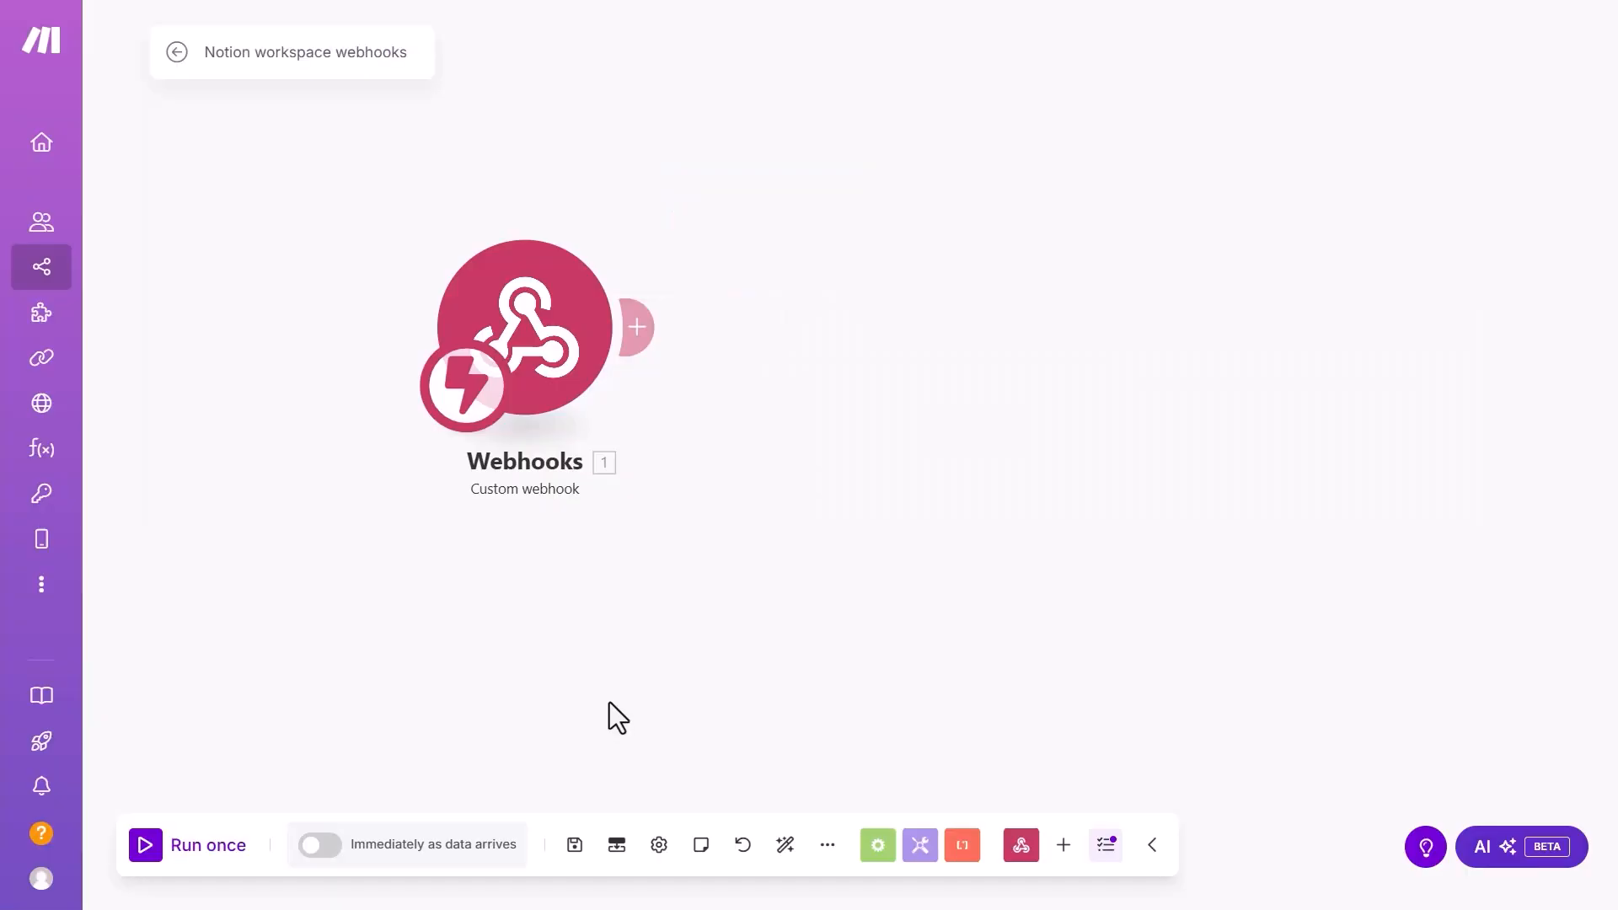
right_click(547, 320)
left_click(594, 373)
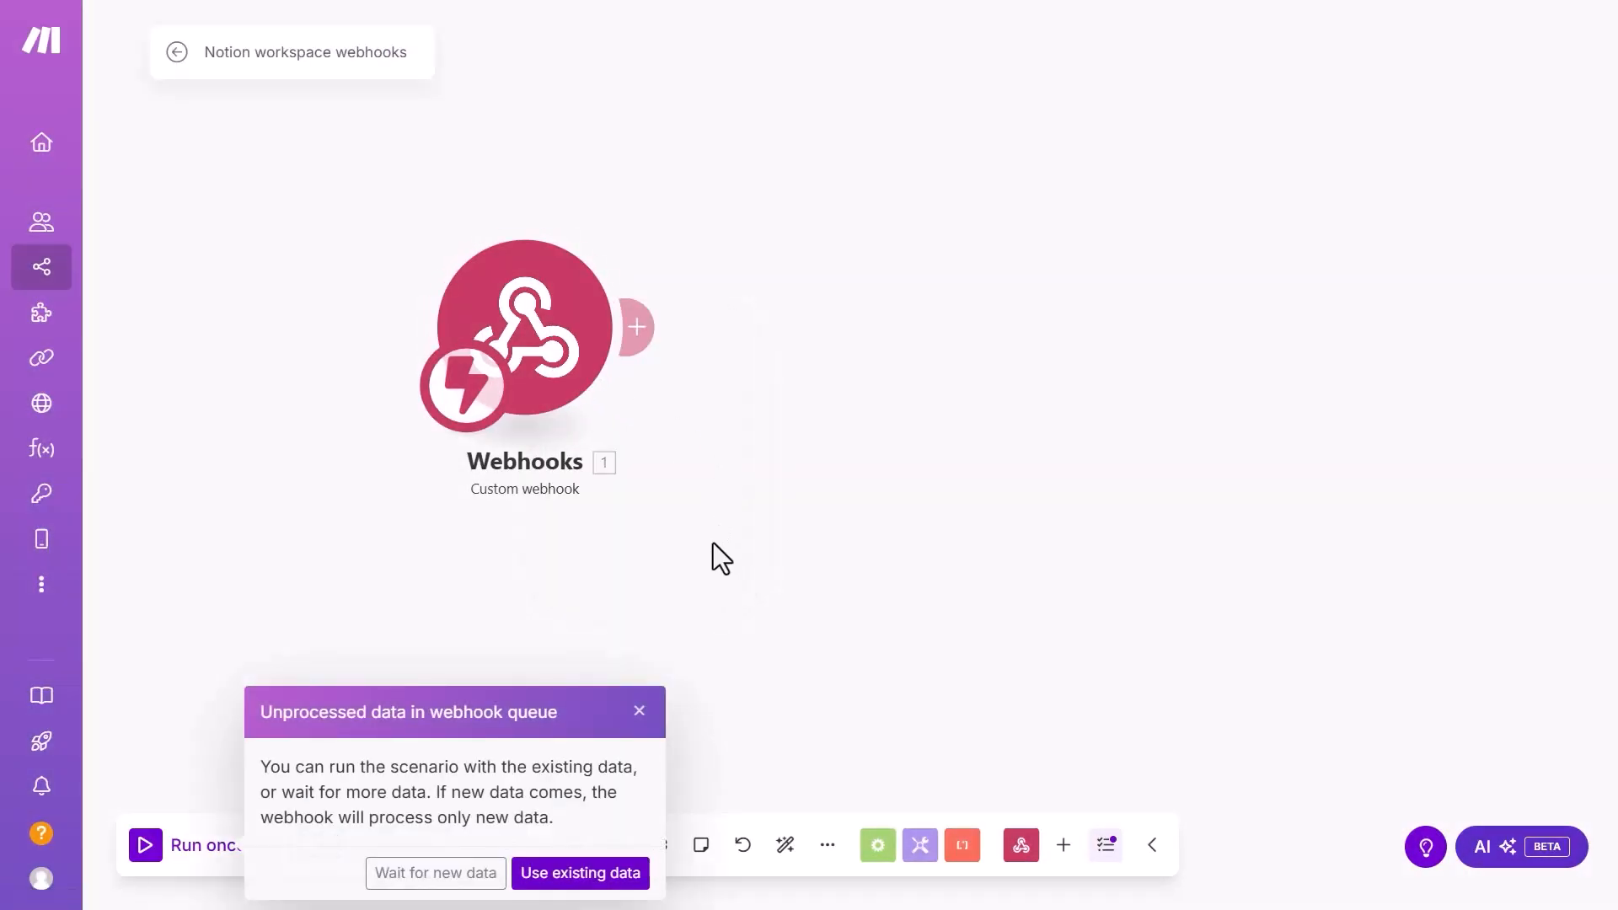
left_click(481, 874)
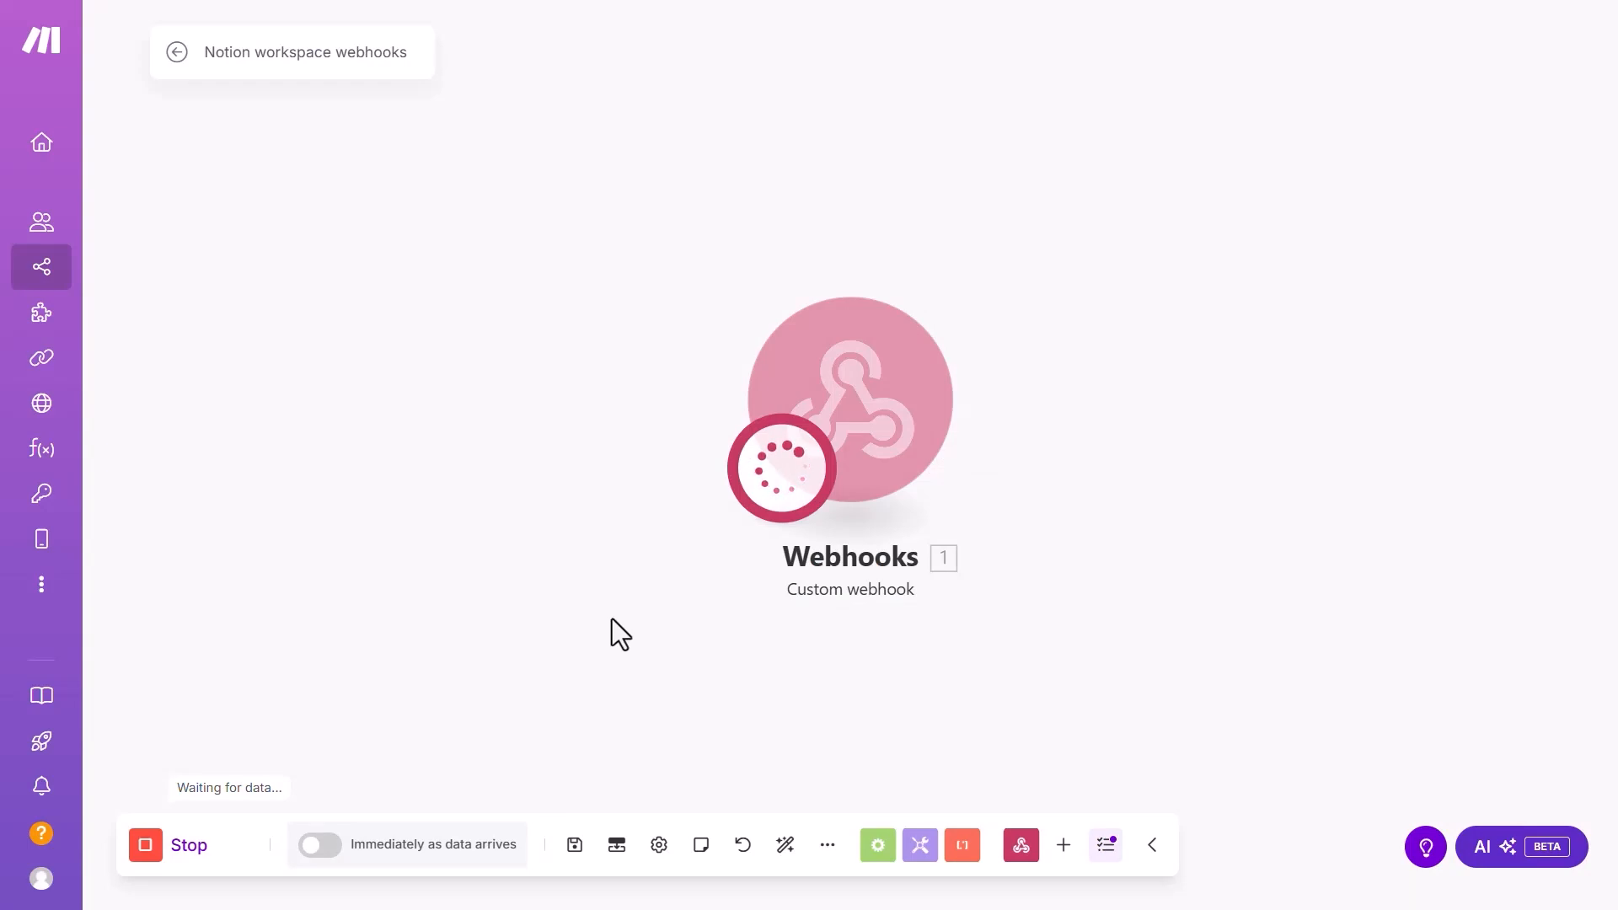
- Return to Notion, resend the verification token, paste it into the verification token field and verify the webhook subscription
left_click_drag(612, 619, 477, 610)
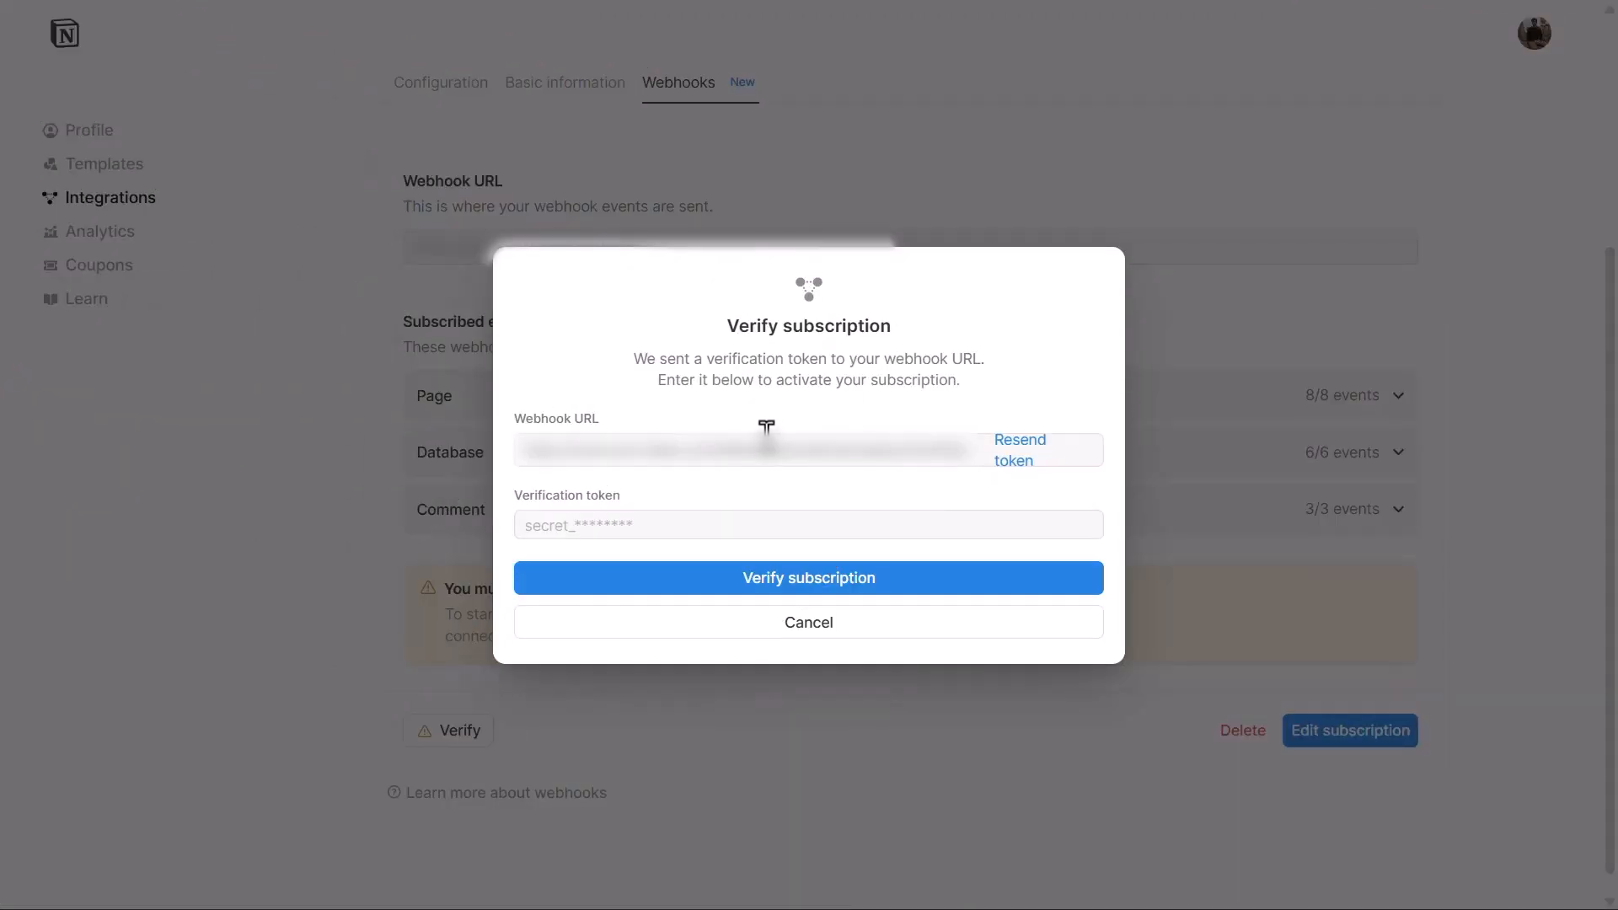
left_click(1002, 523)
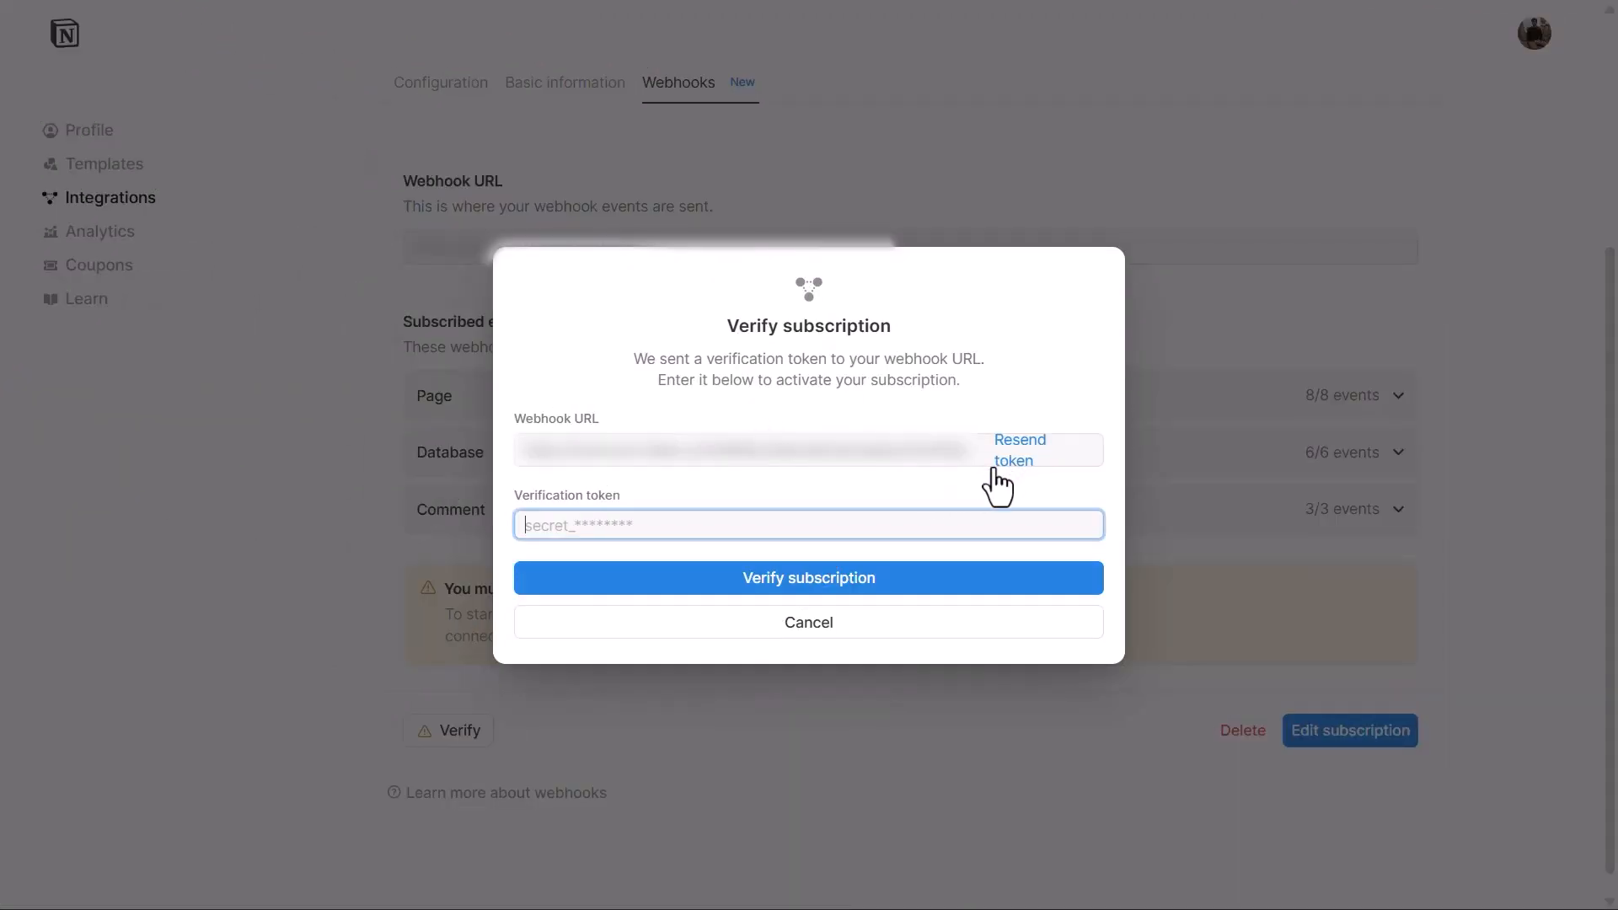
left_click(819, 473)
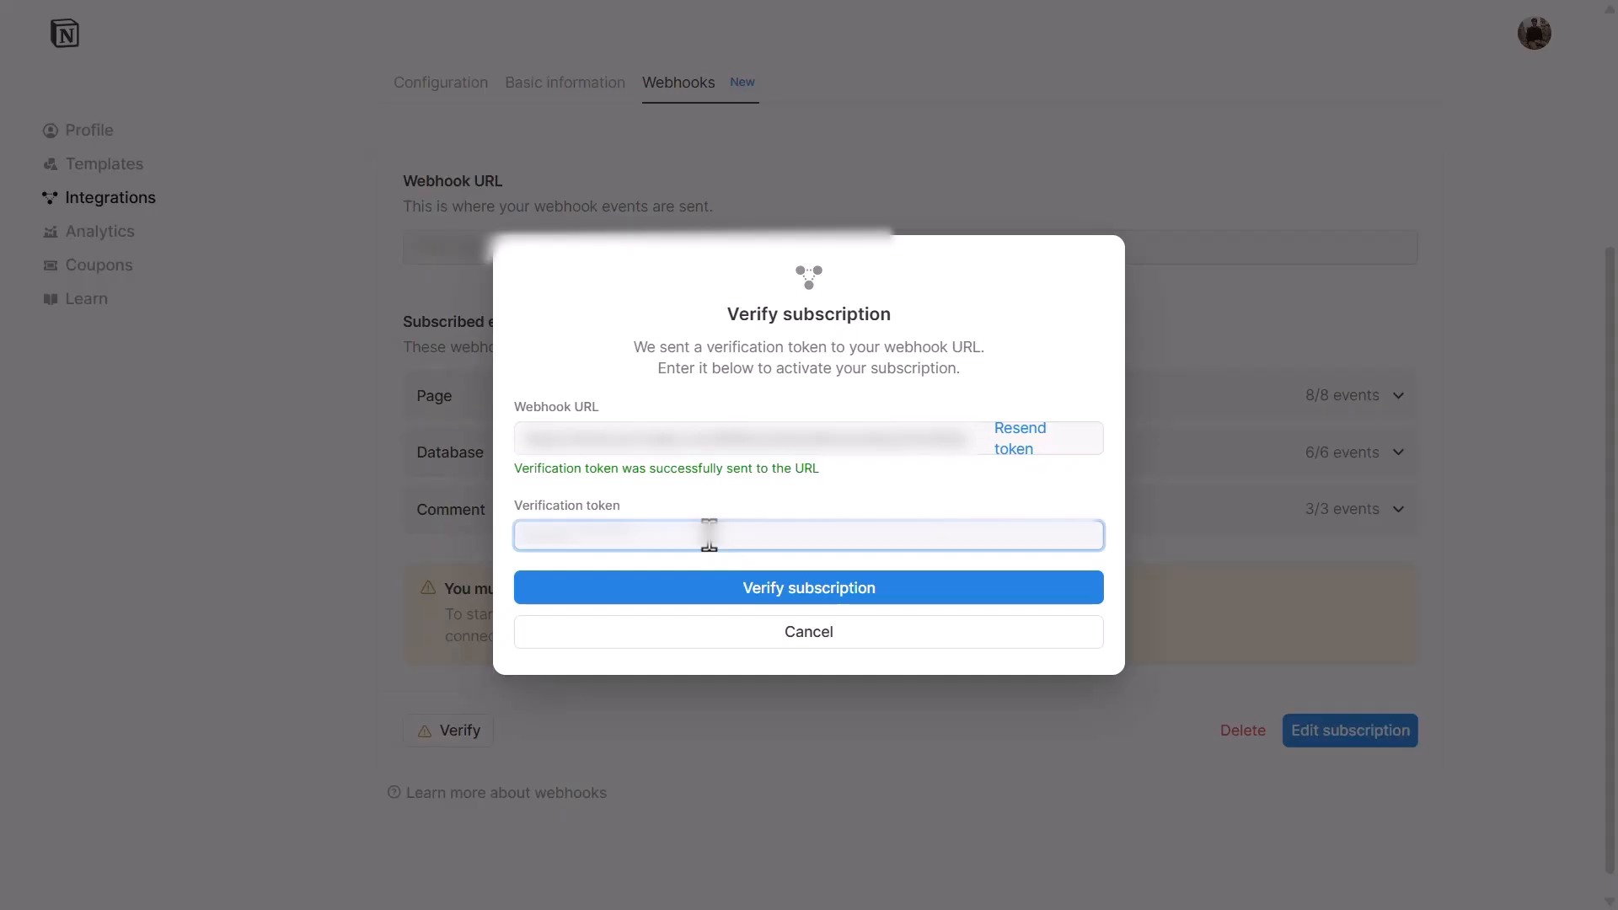
key("ctrl+v")
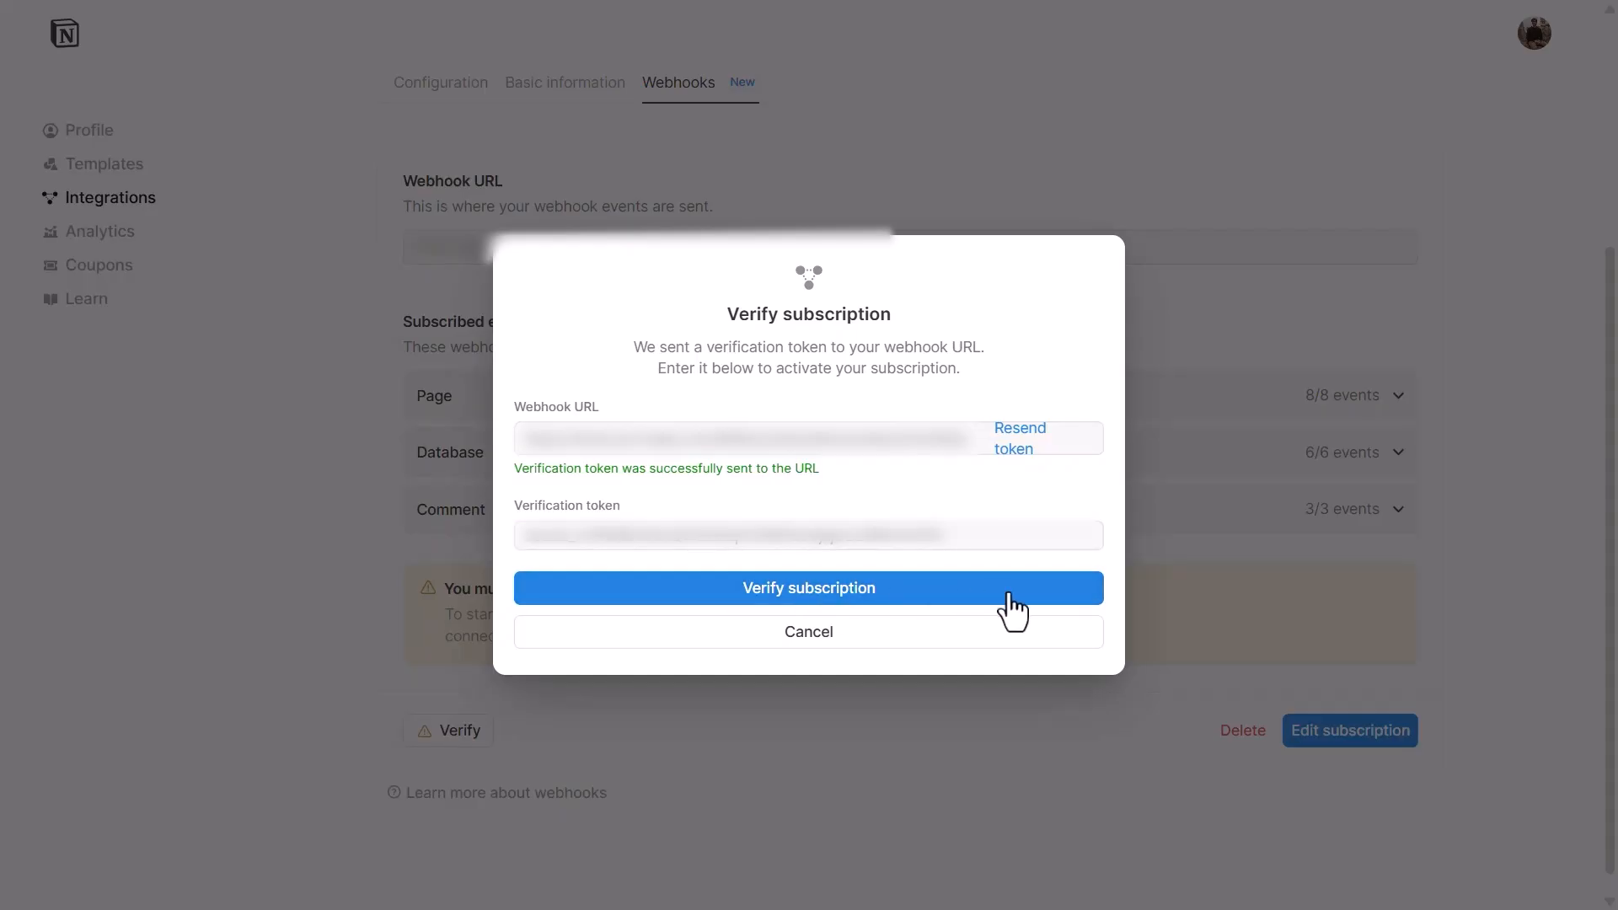
left_click(1079, 590)
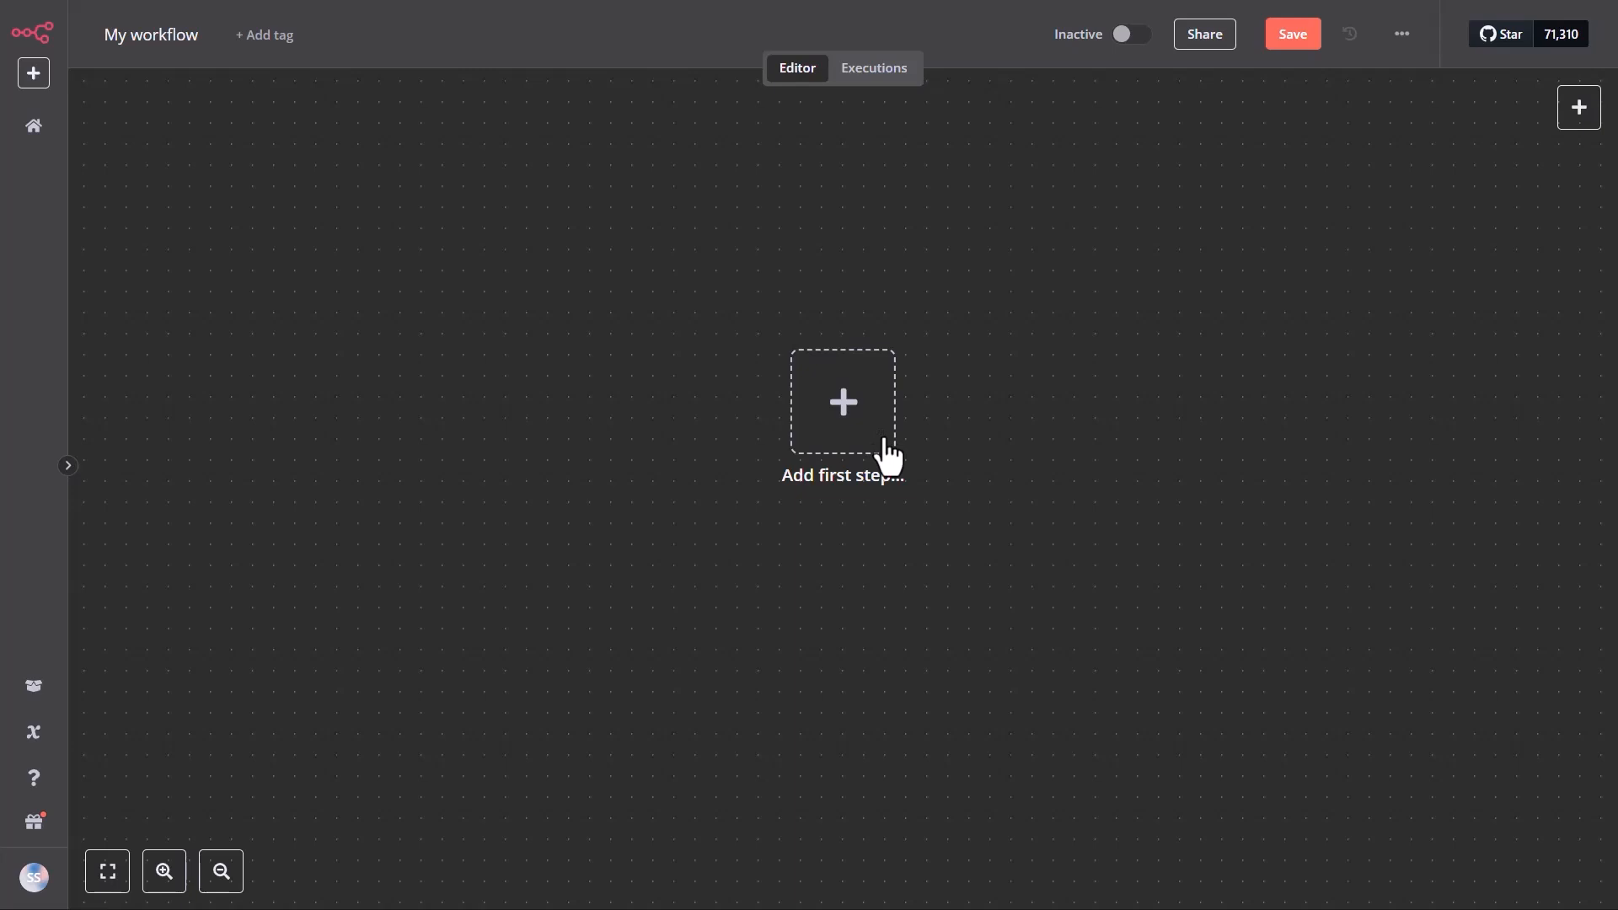
- Switch to n8n and add a webhook trigger with the POST method, checking its production URL before returning to the test URL
left_click(843, 413)
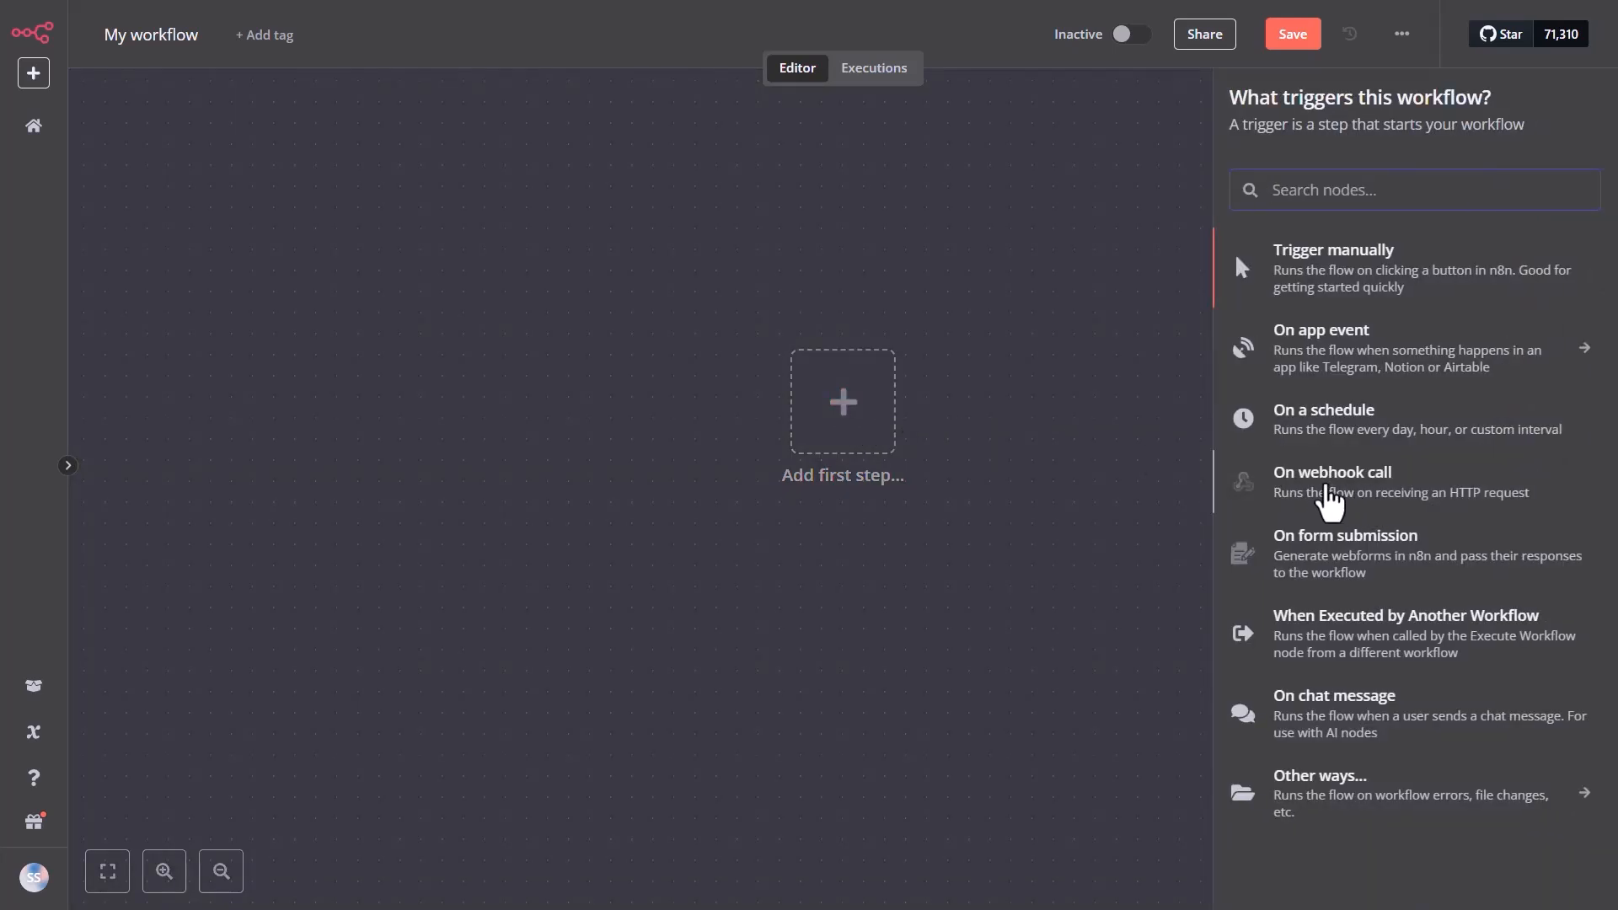
left_click(1340, 510)
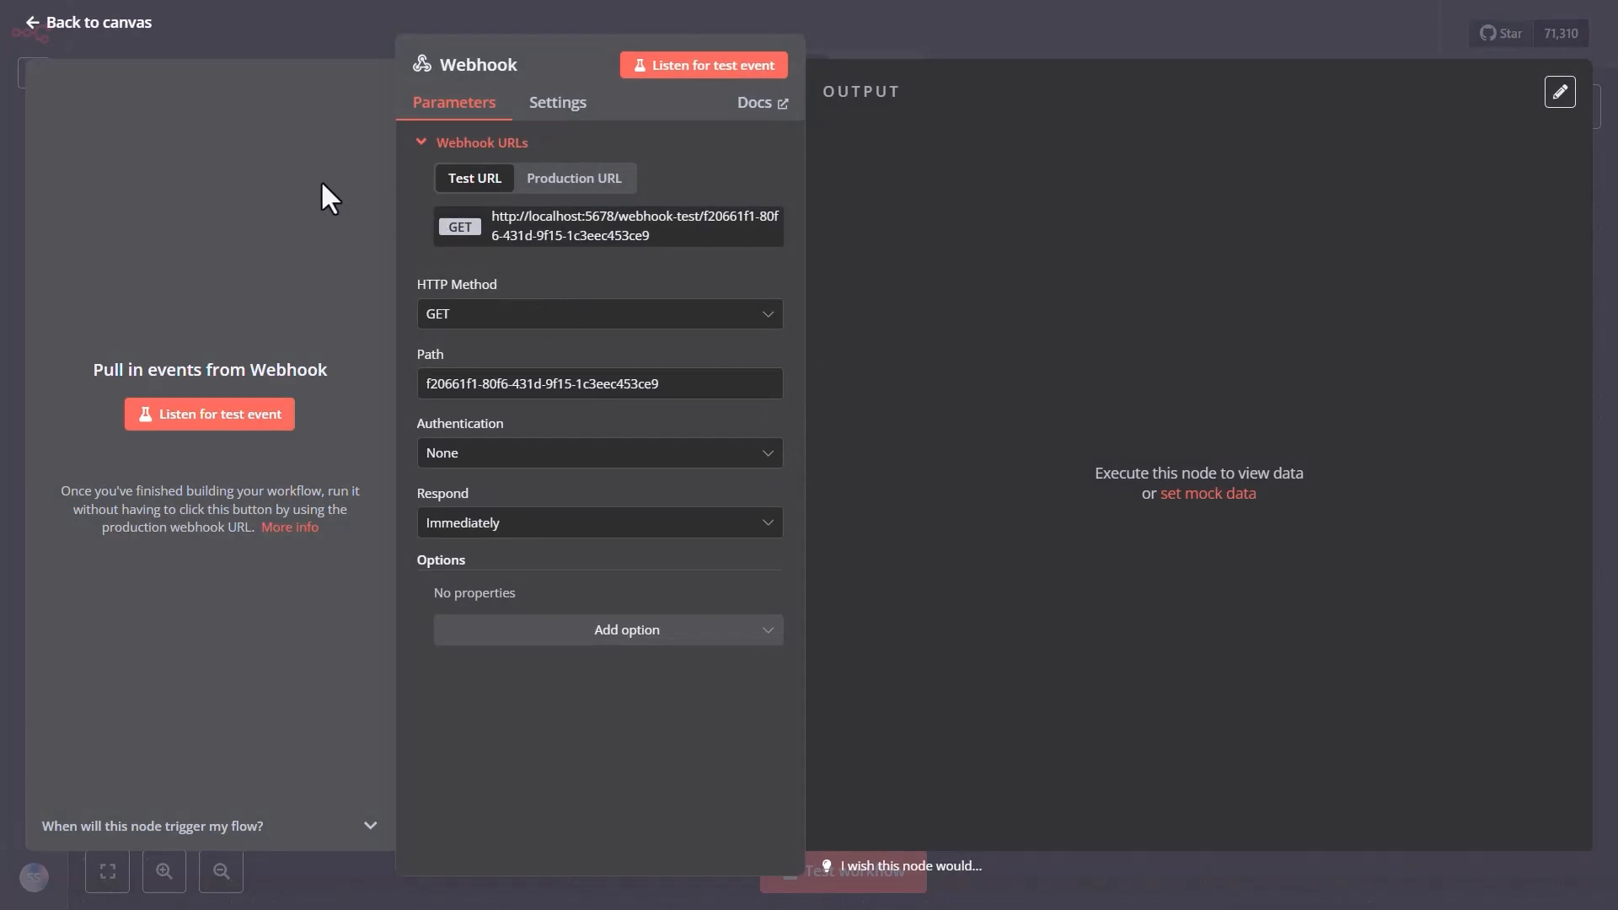
left_click(472, 314)
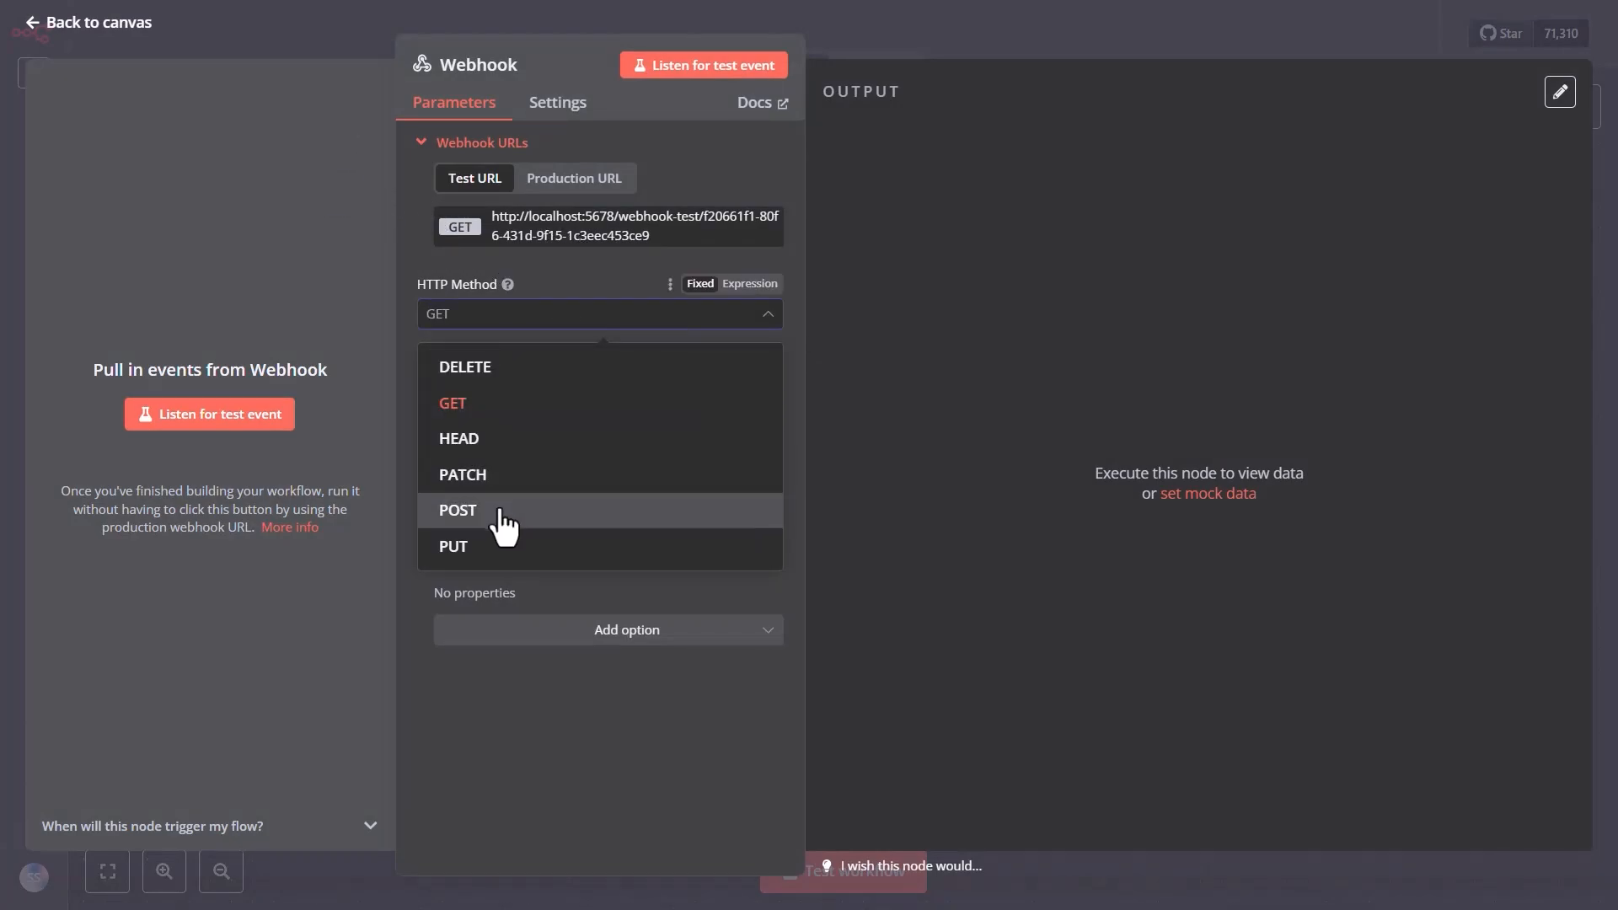
left_click(460, 511)
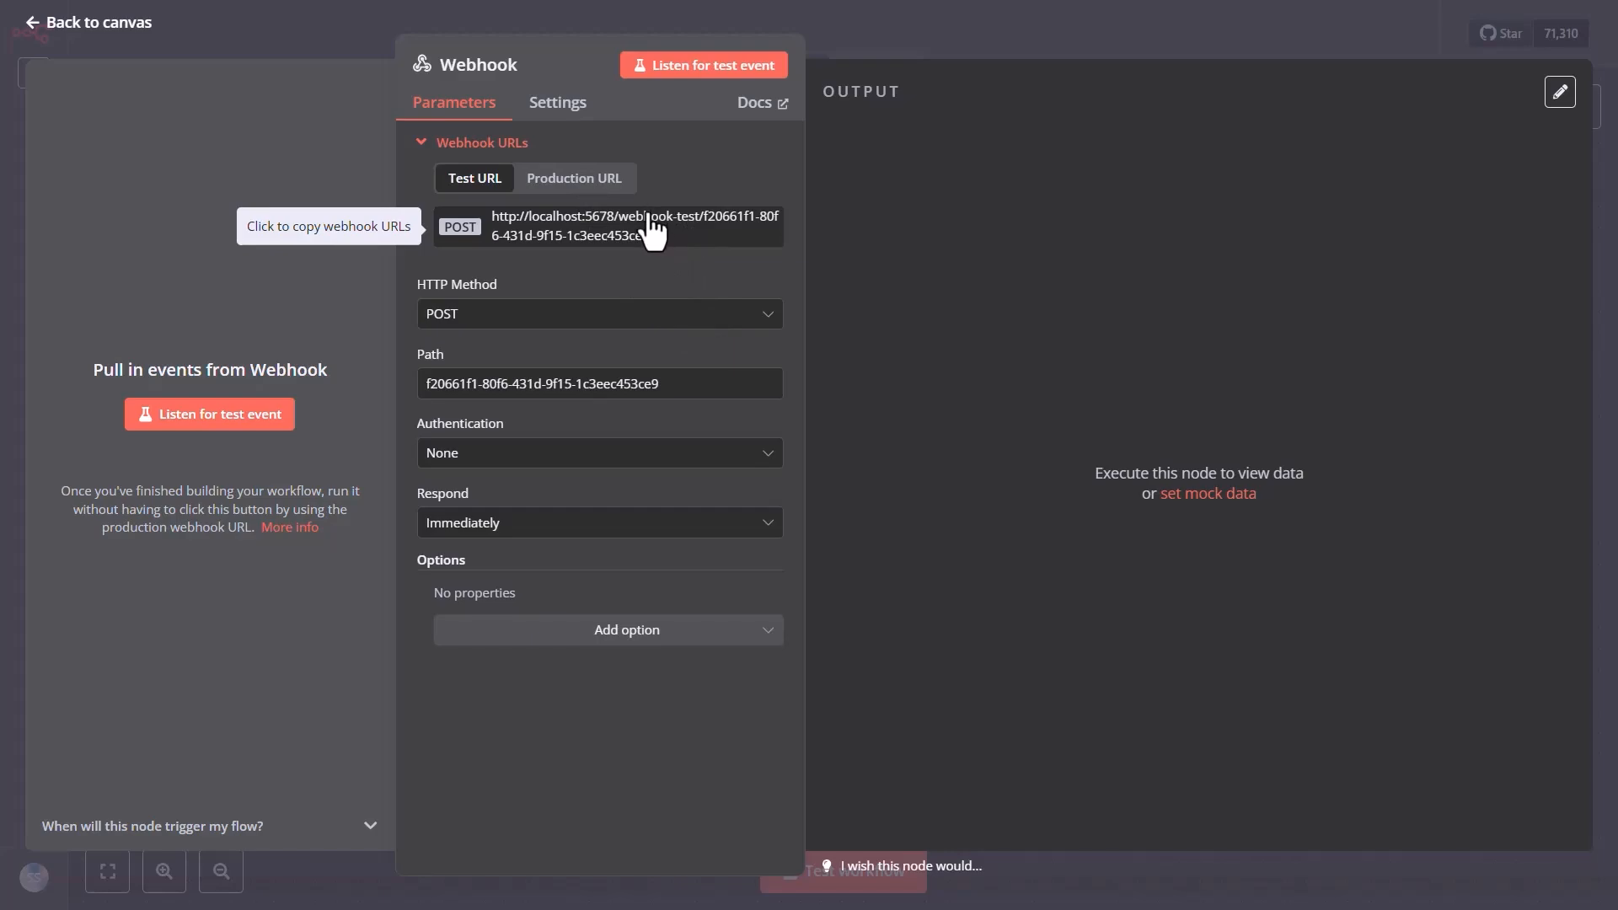
left_click(595, 180)
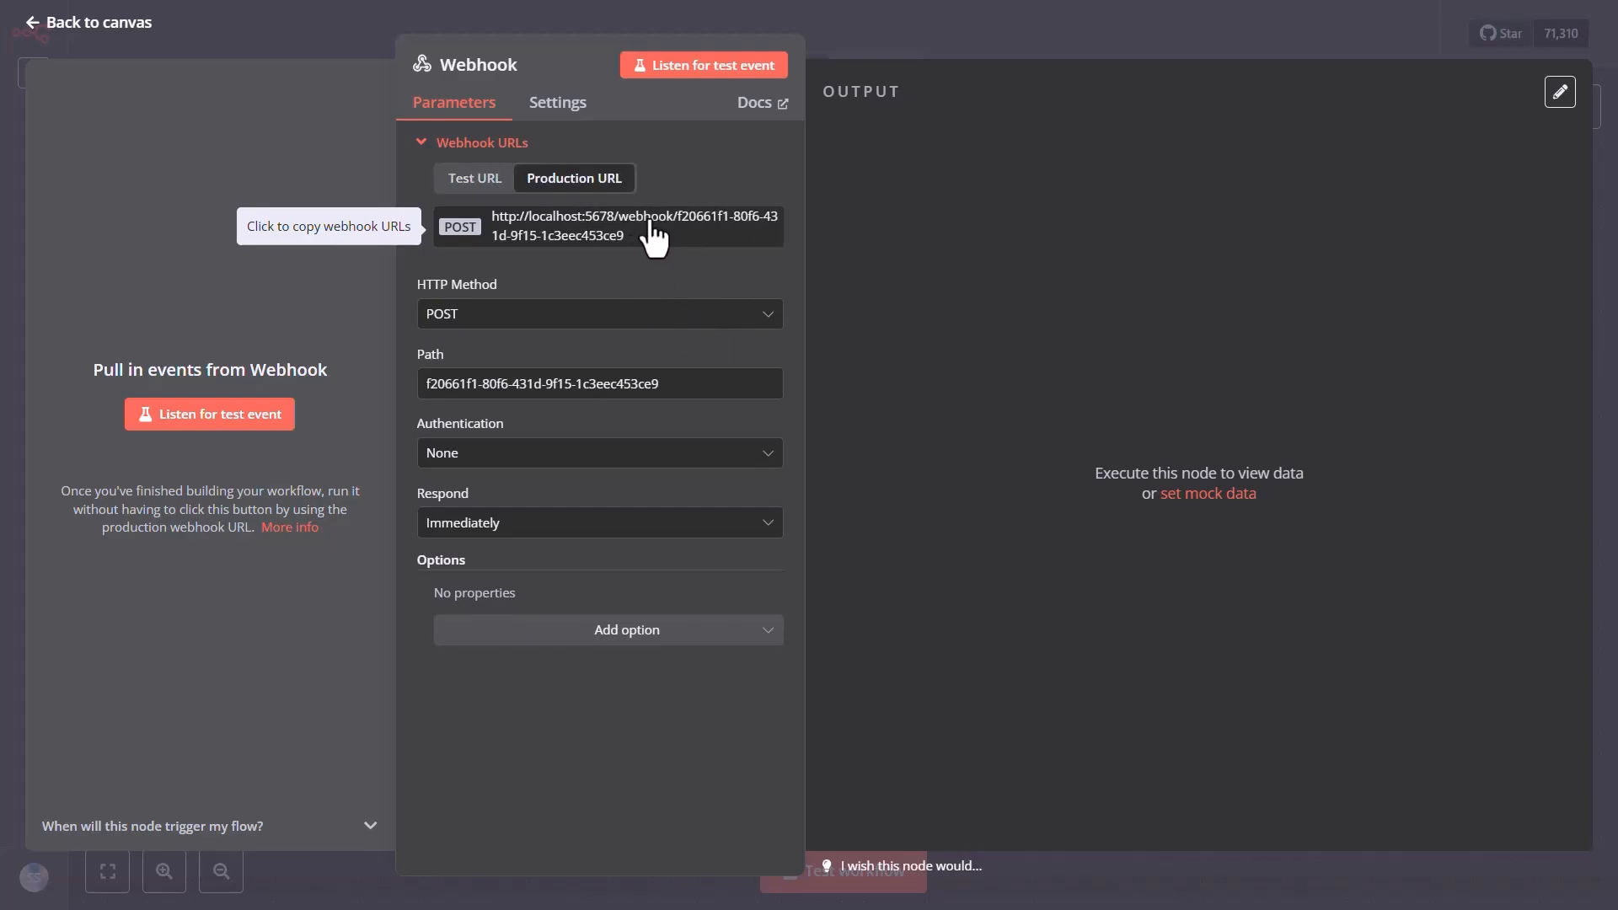
left_click(488, 178)
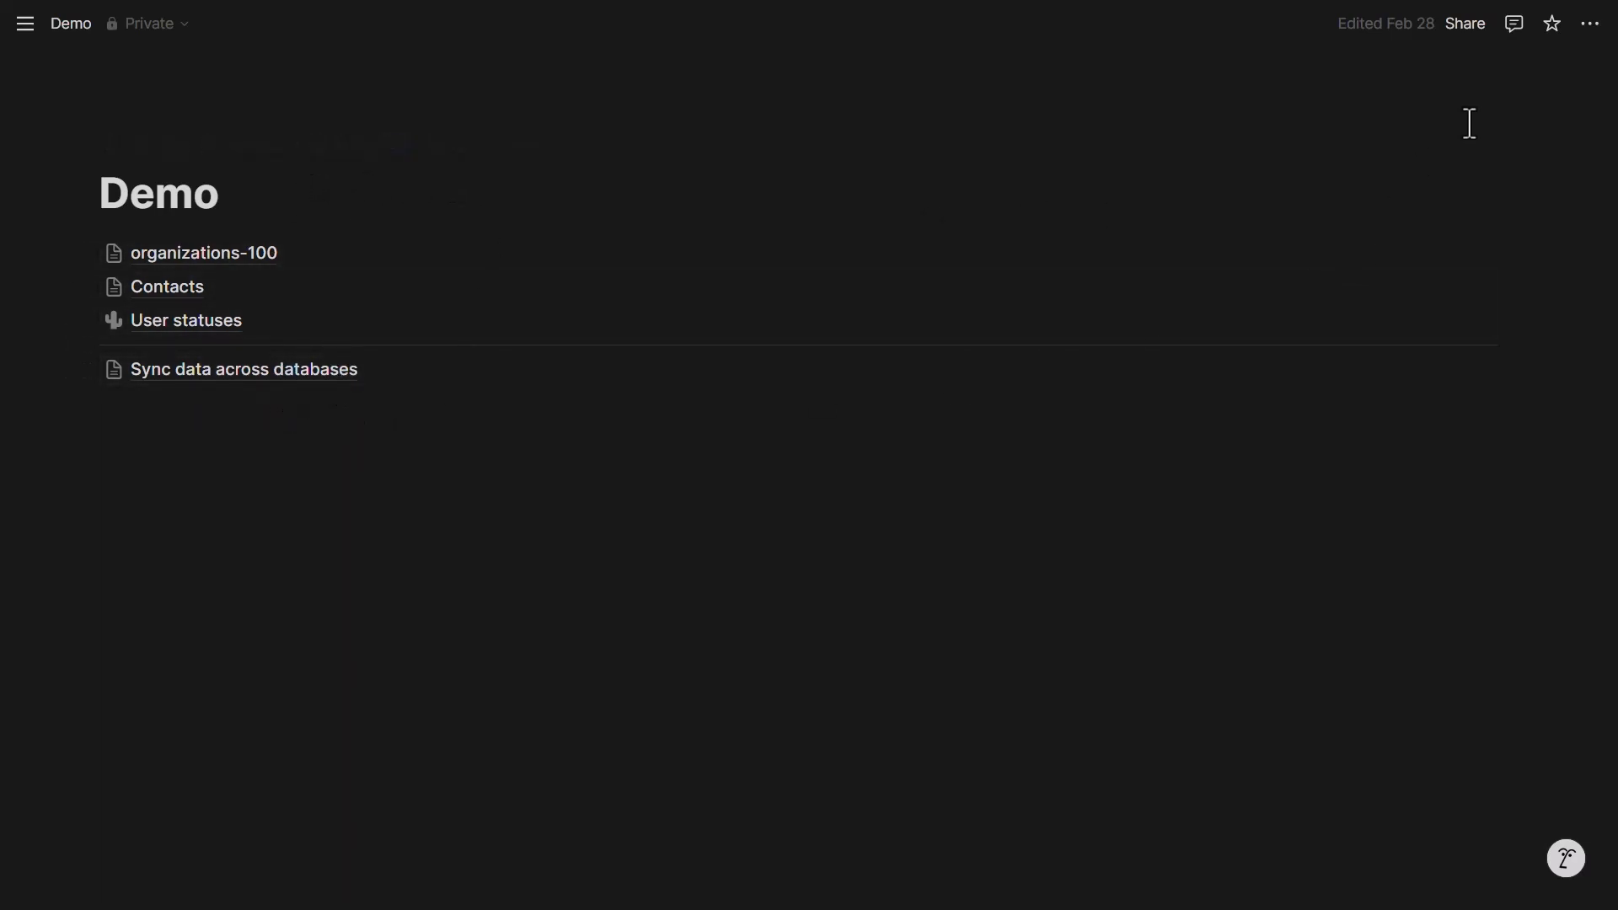
- Switch to the Demo page in Notion and connect the [Test] workspace webhook integration to it, confirming access to all child pages
left_click(1590, 23)
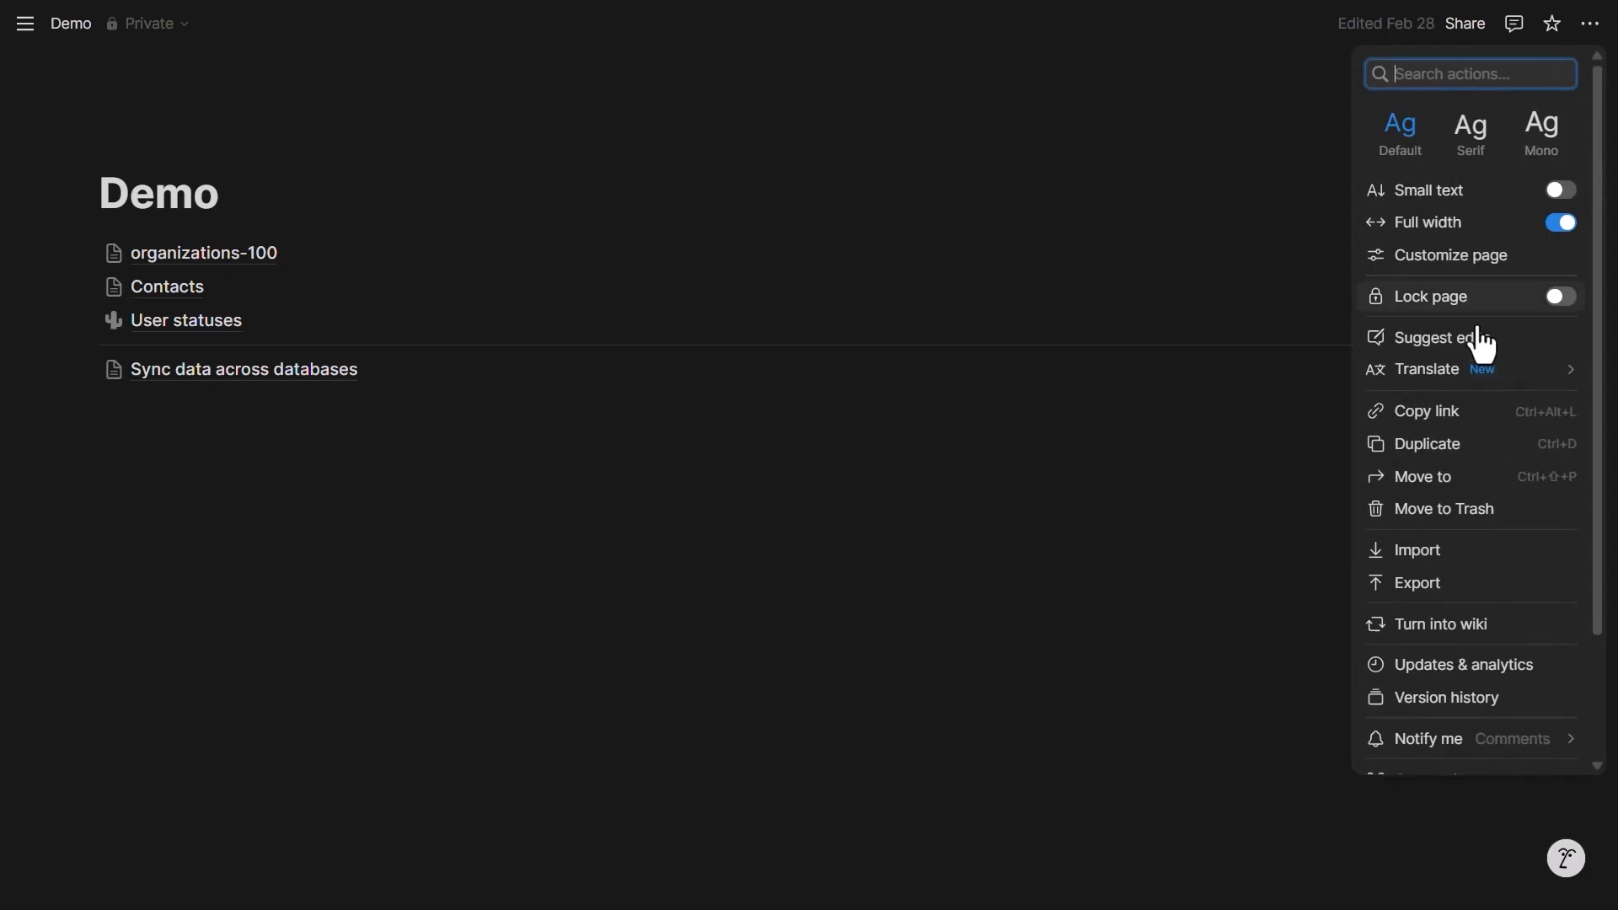
scroll(1448, 514, "down", 2)
scroll(1450, 524, "down", 1)
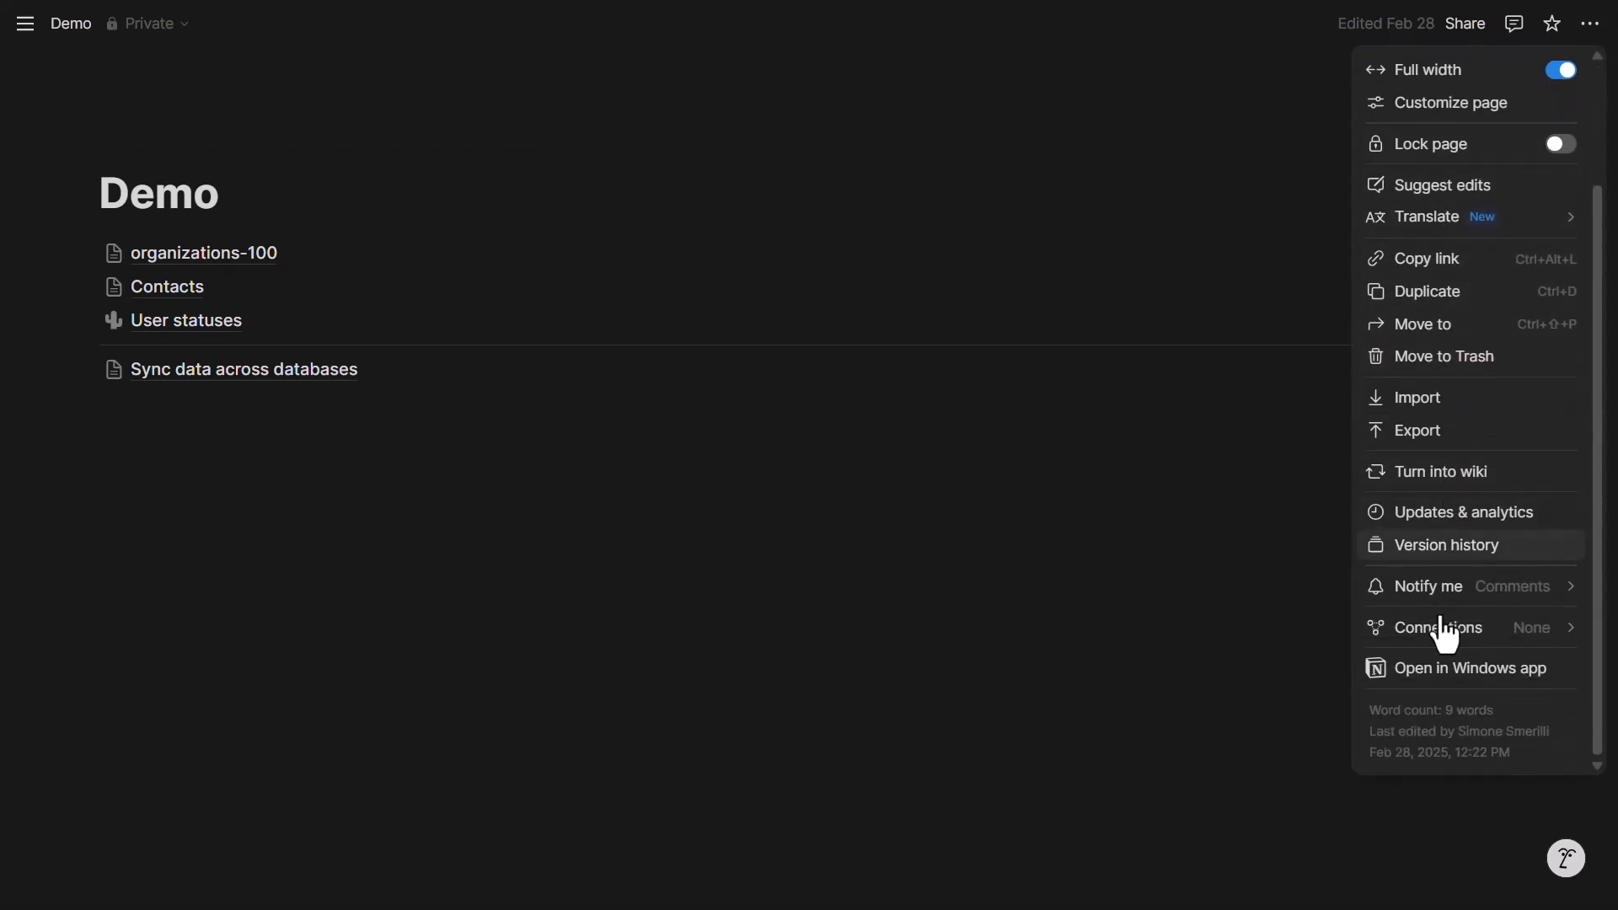
mouse_move(1438, 633)
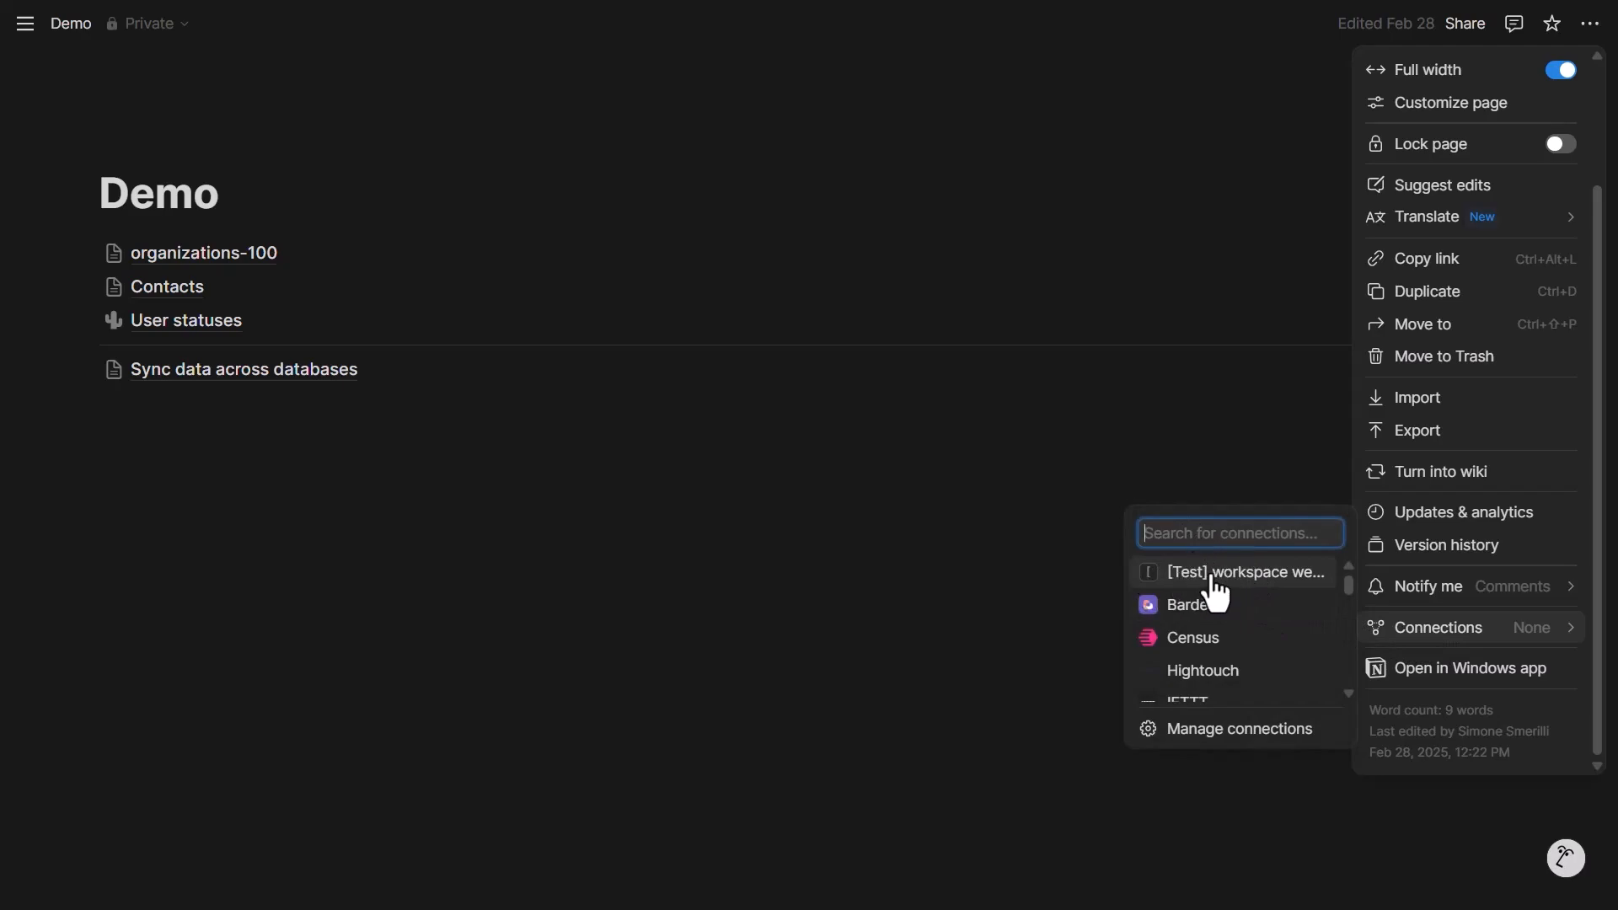
left_click(1241, 582)
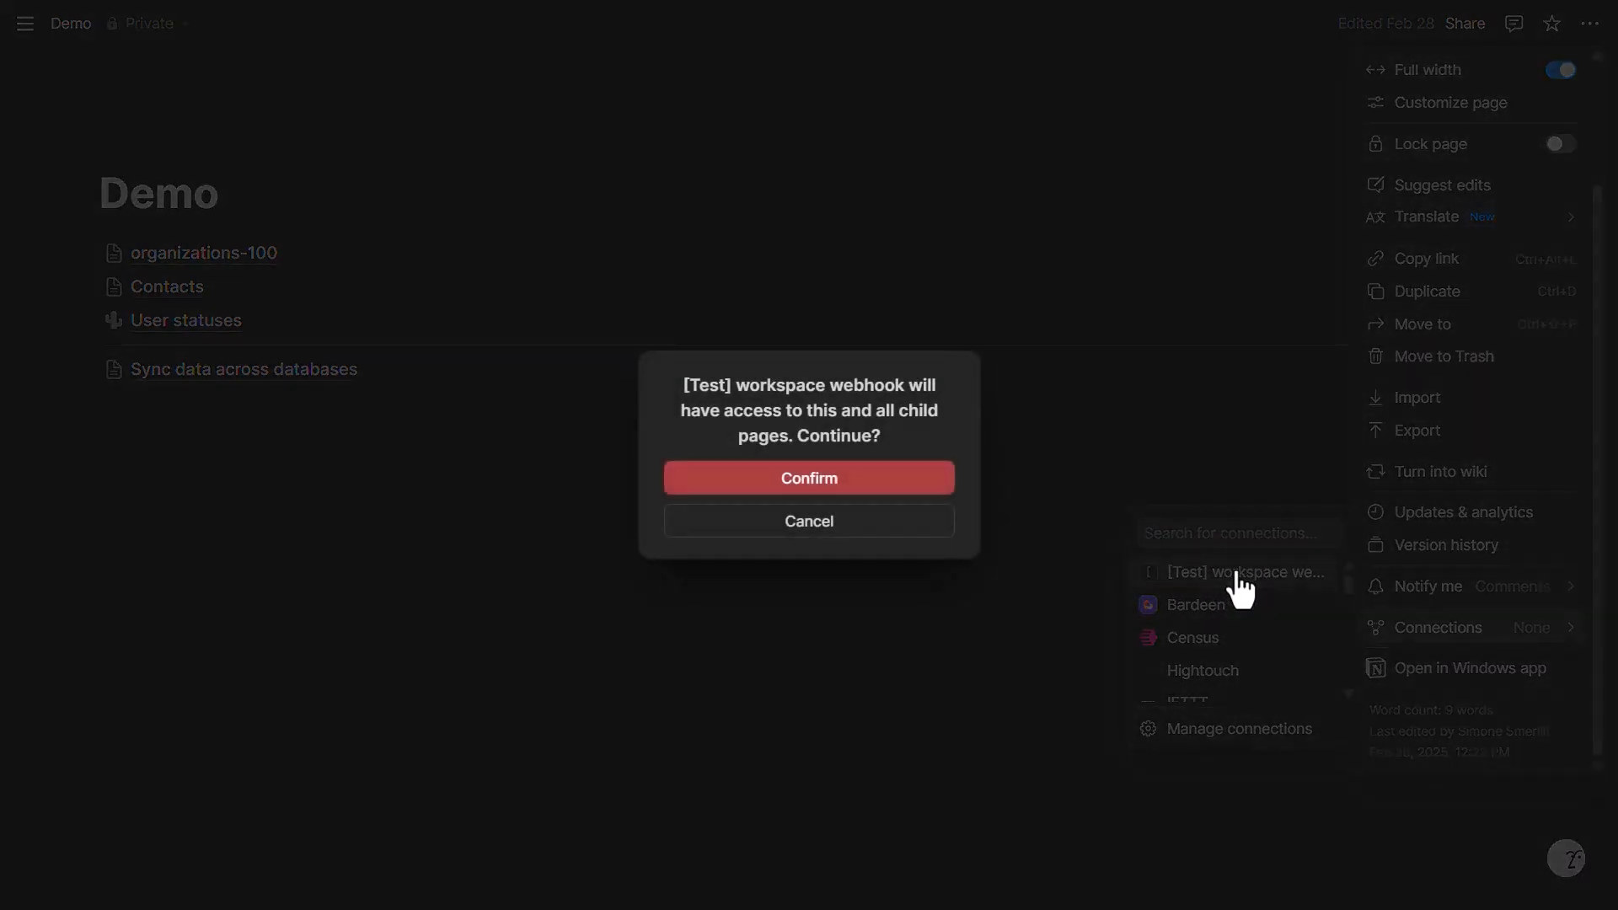
left_click(863, 479)
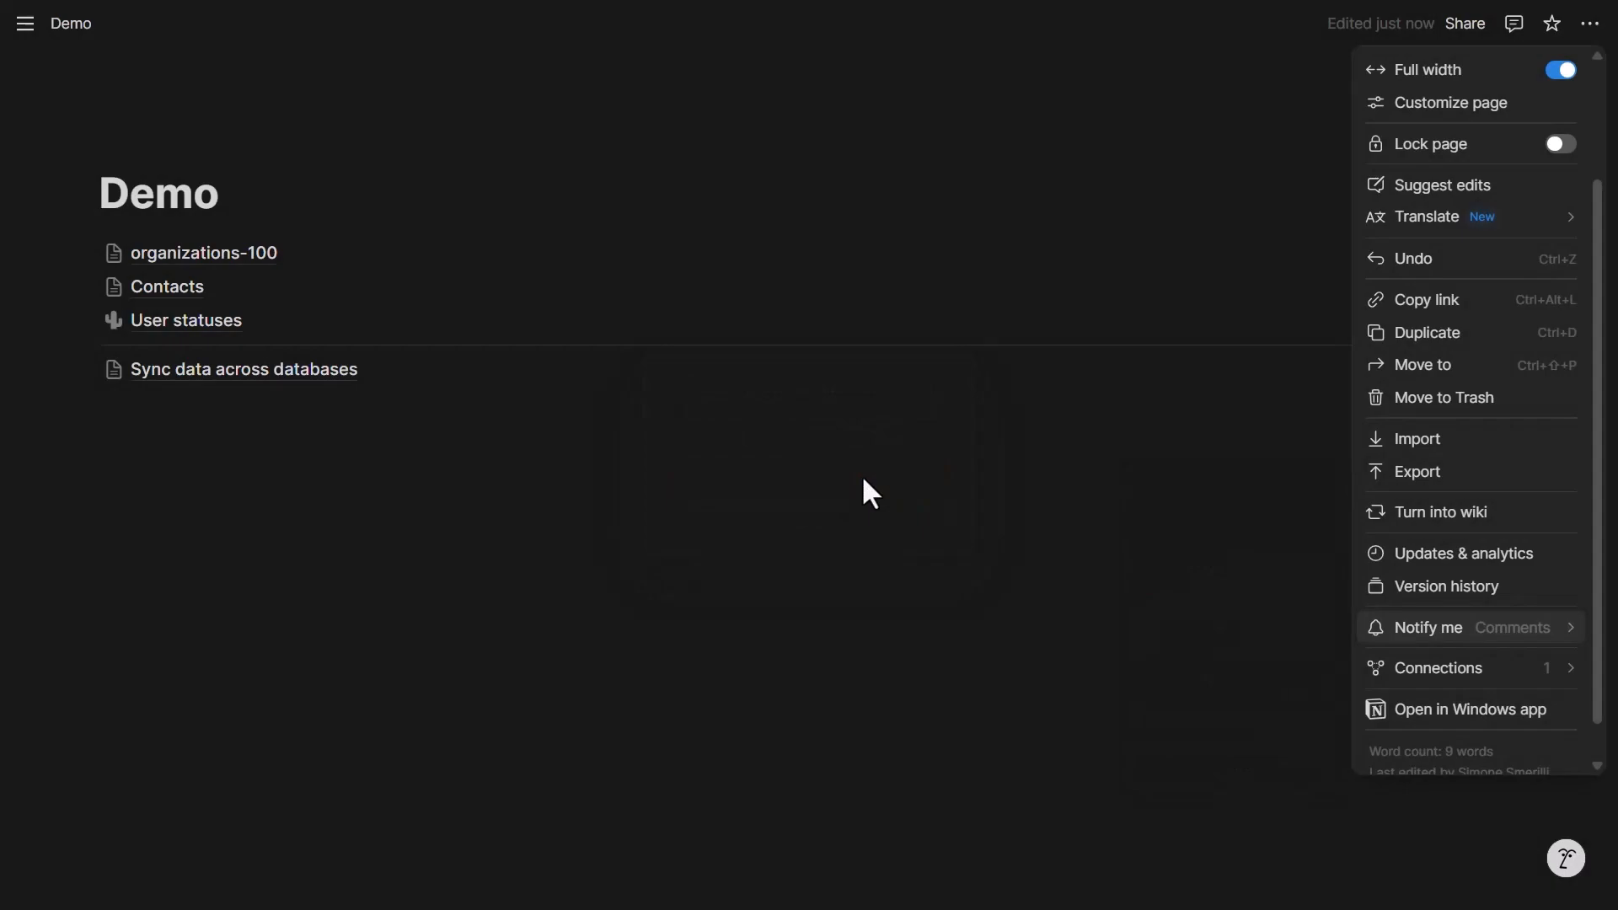
left_click(771, 489)
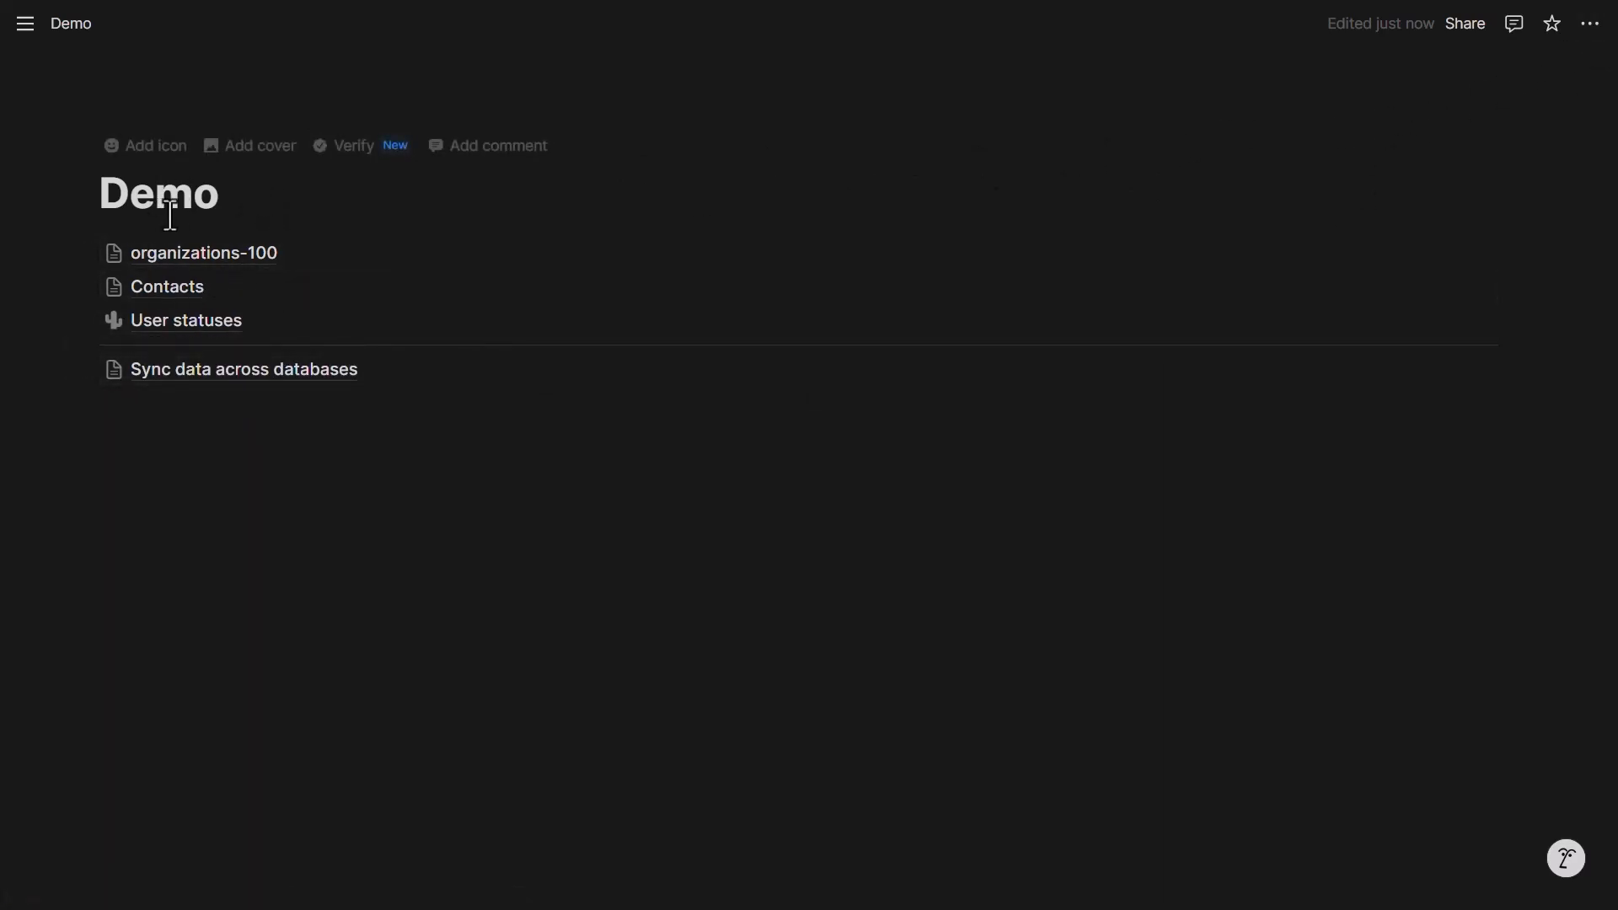
- Open the organizations-100 database from the Demo page and check its connections for the inherited integration
left_click(250, 466)
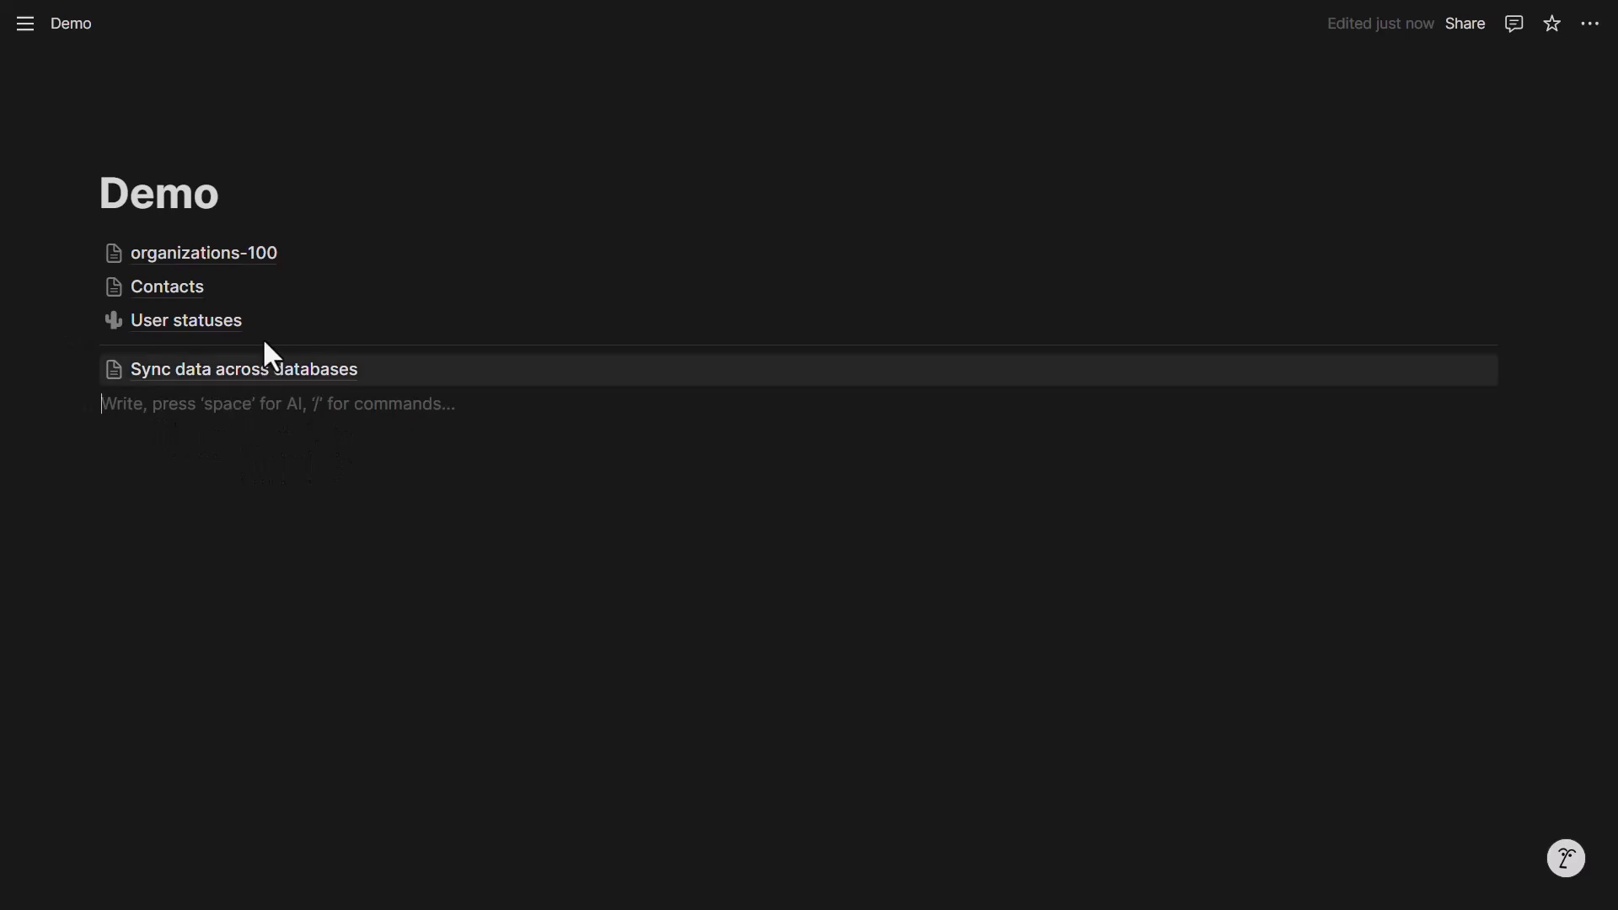
left_click(257, 256)
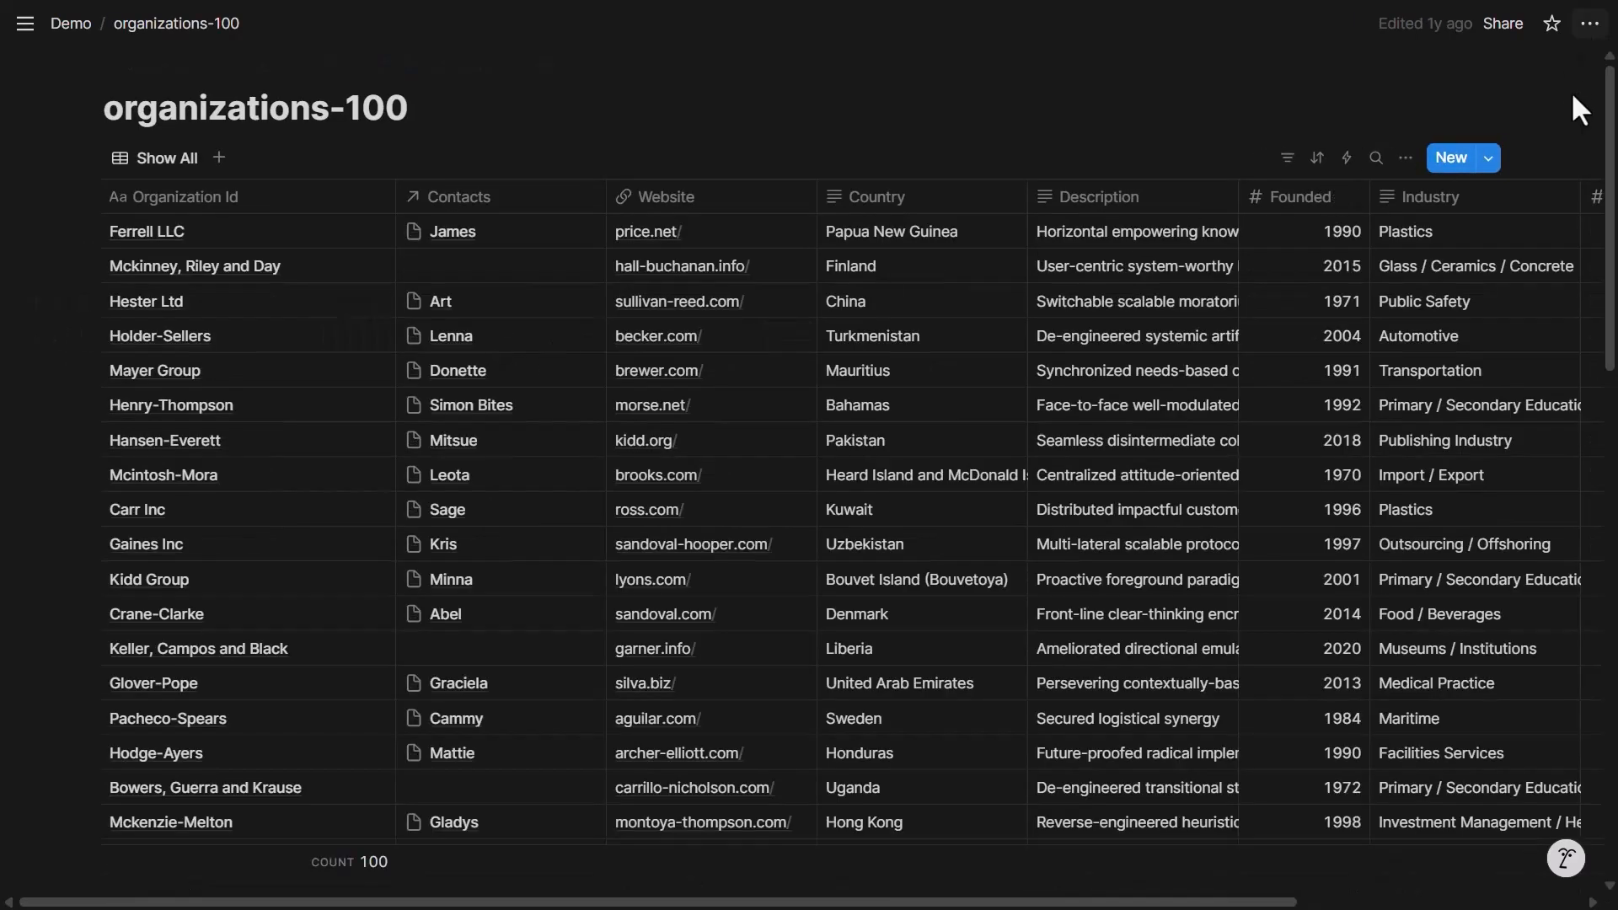
left_click(1591, 23)
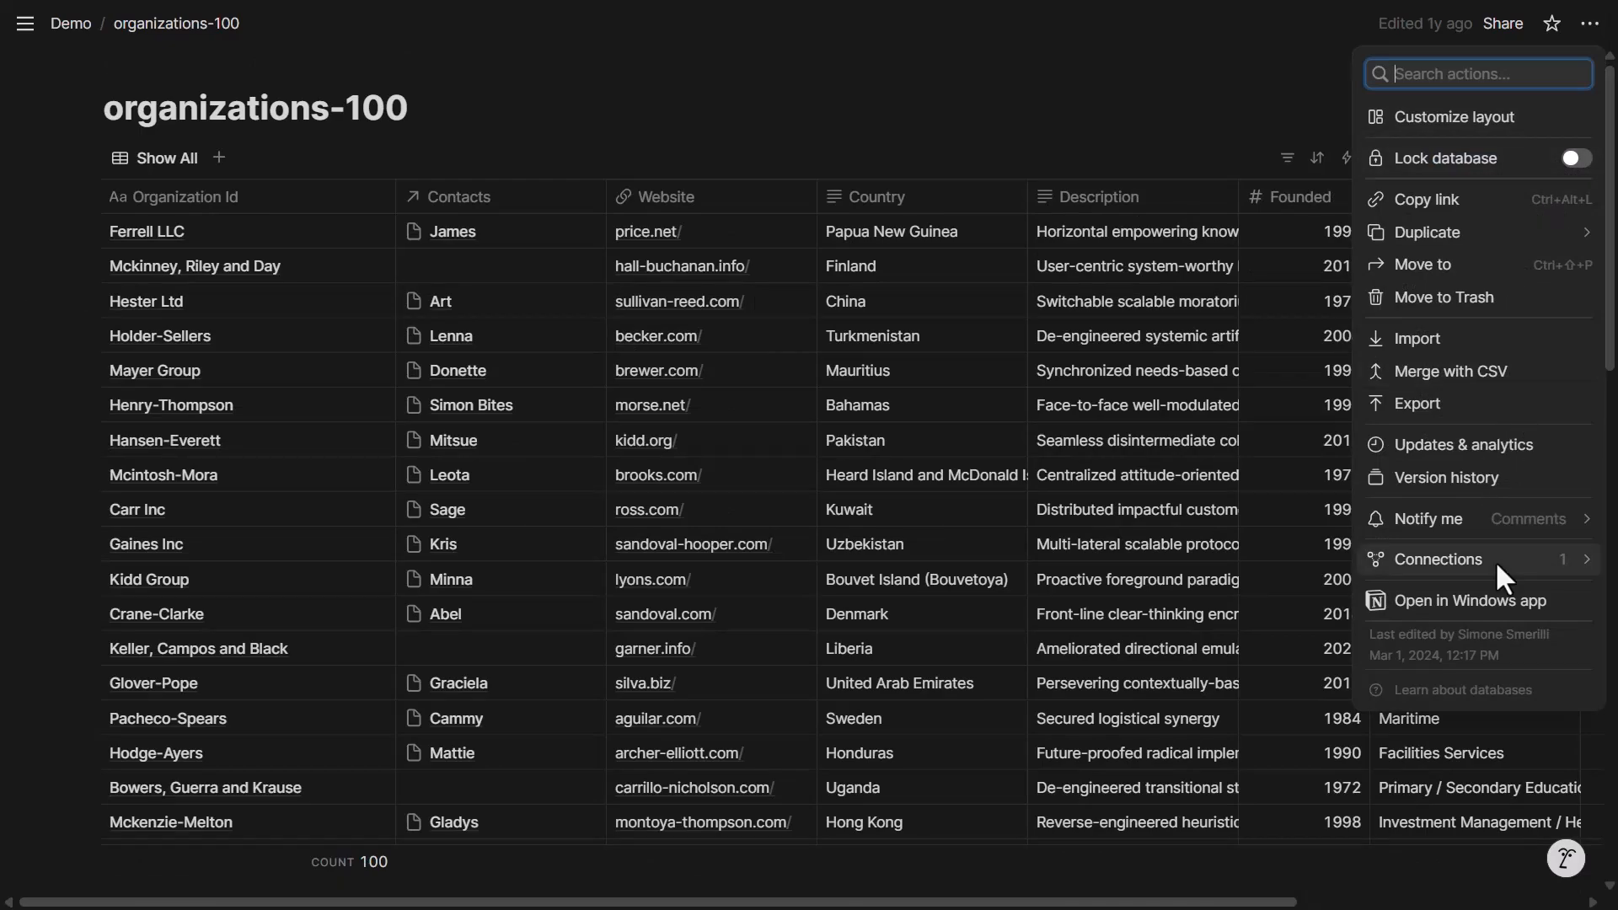
mouse_move(1495, 560)
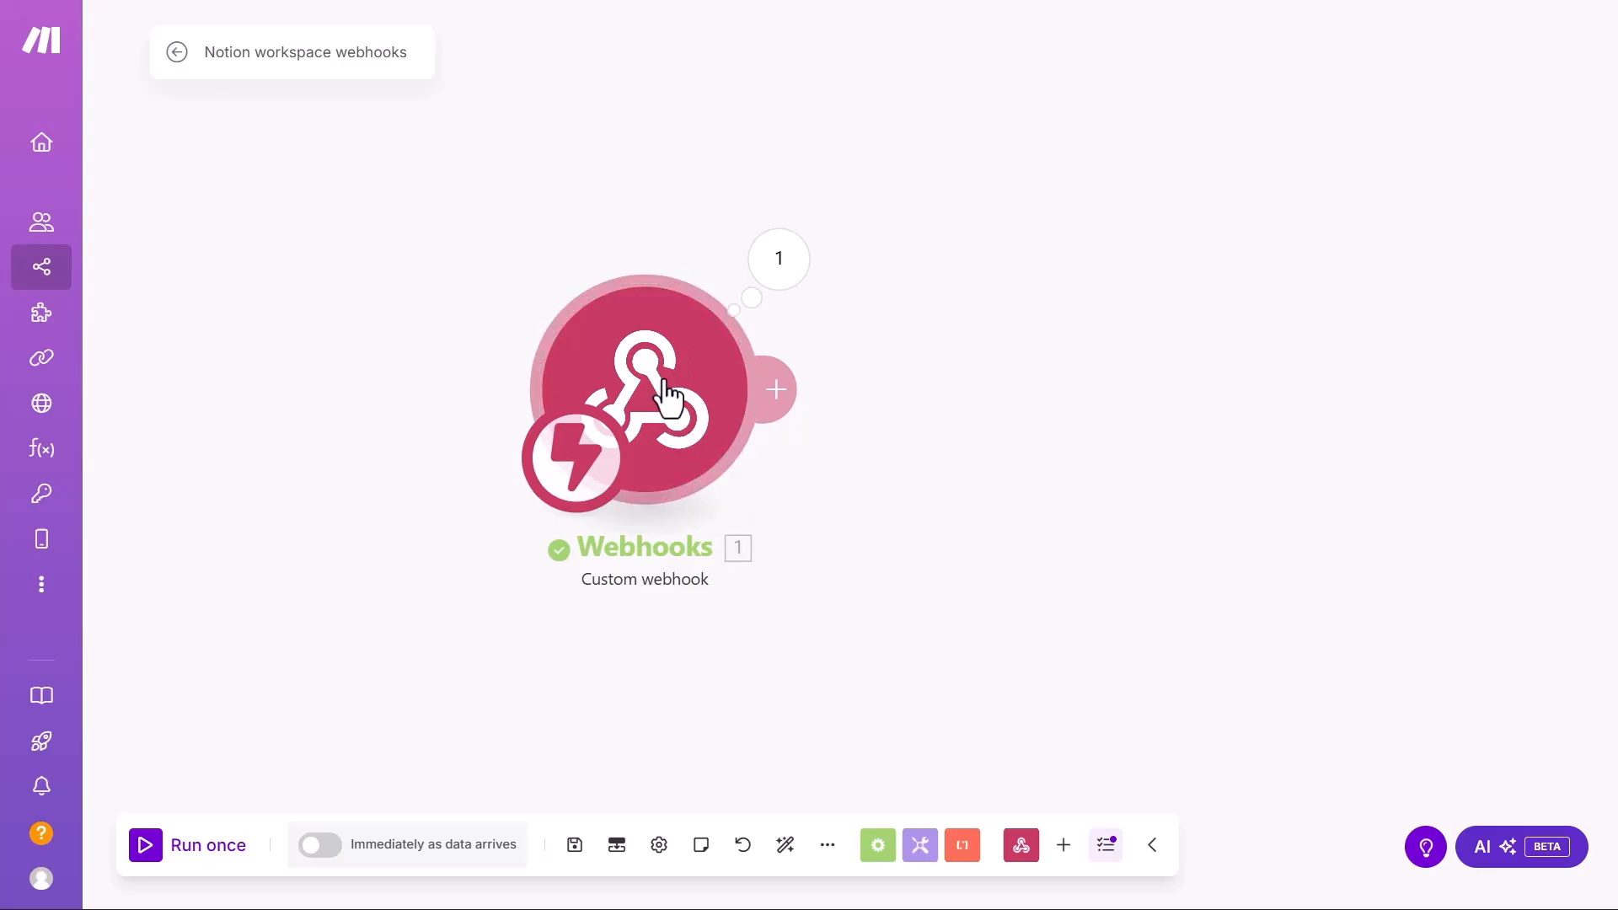
- Switch to Make and run only the custom webhook module, using the existing data in the queue
right_click(756, 449)
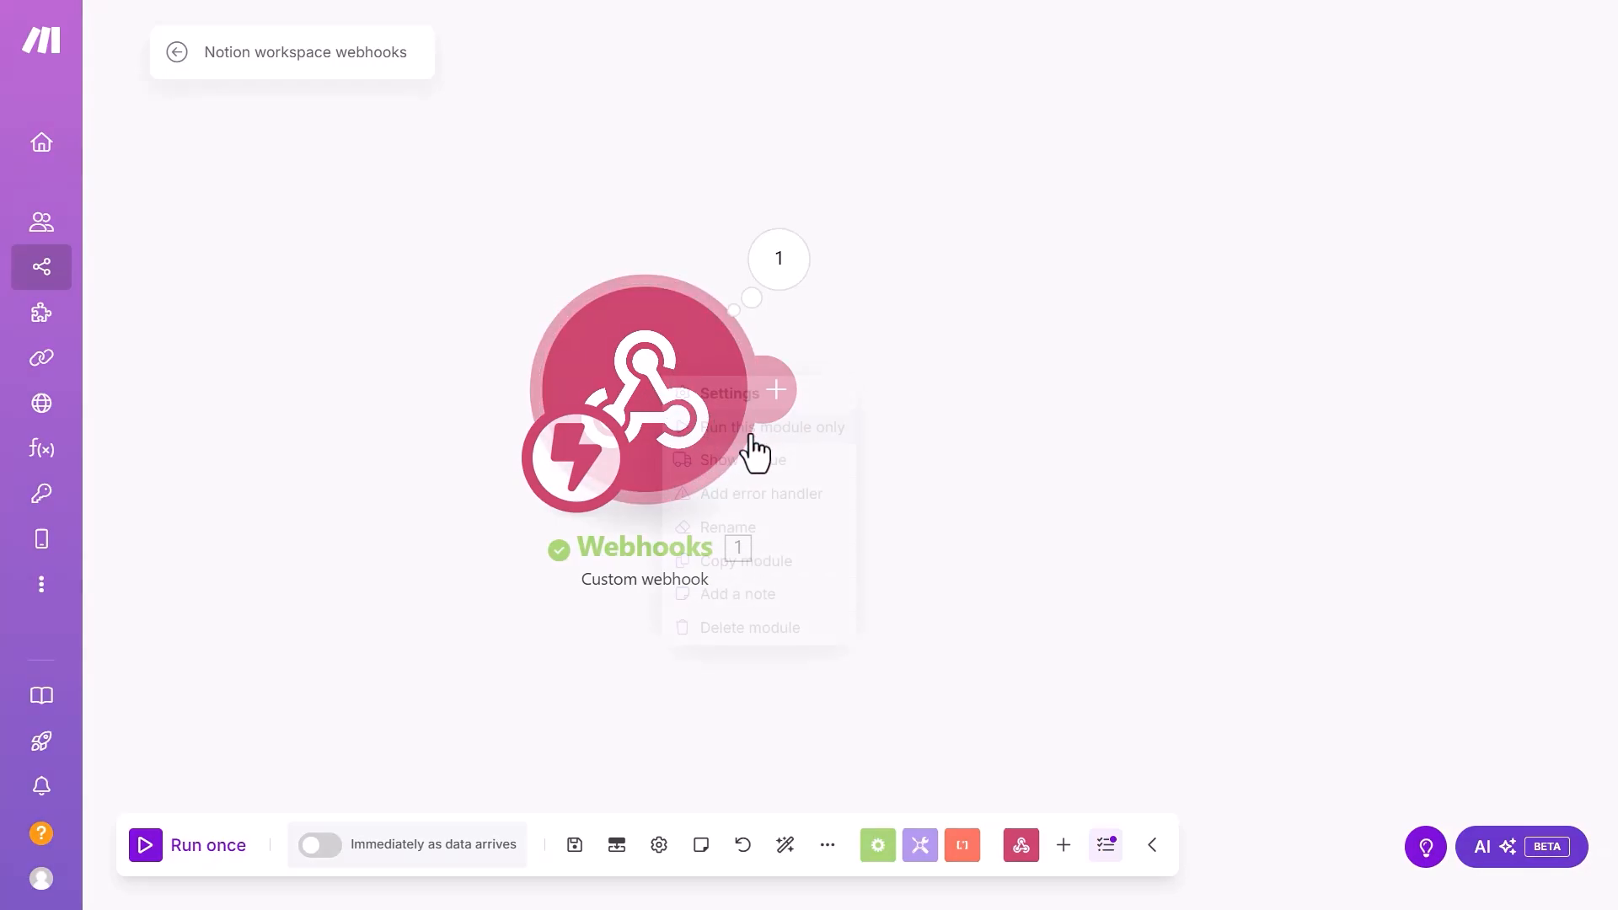
left_click(754, 430)
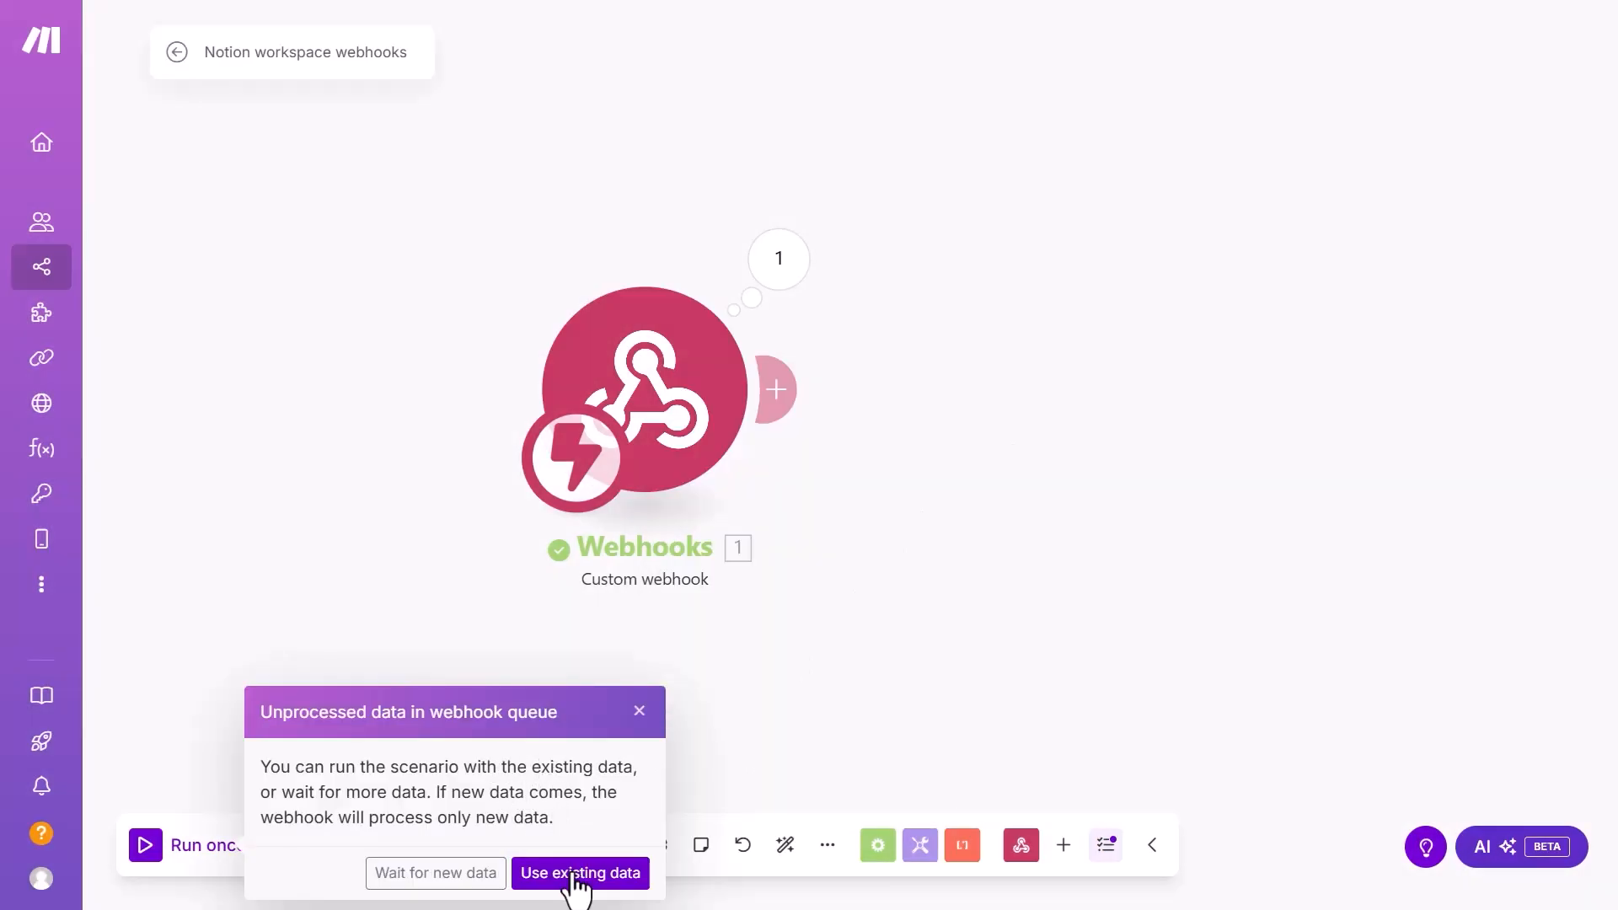
left_click(576, 875)
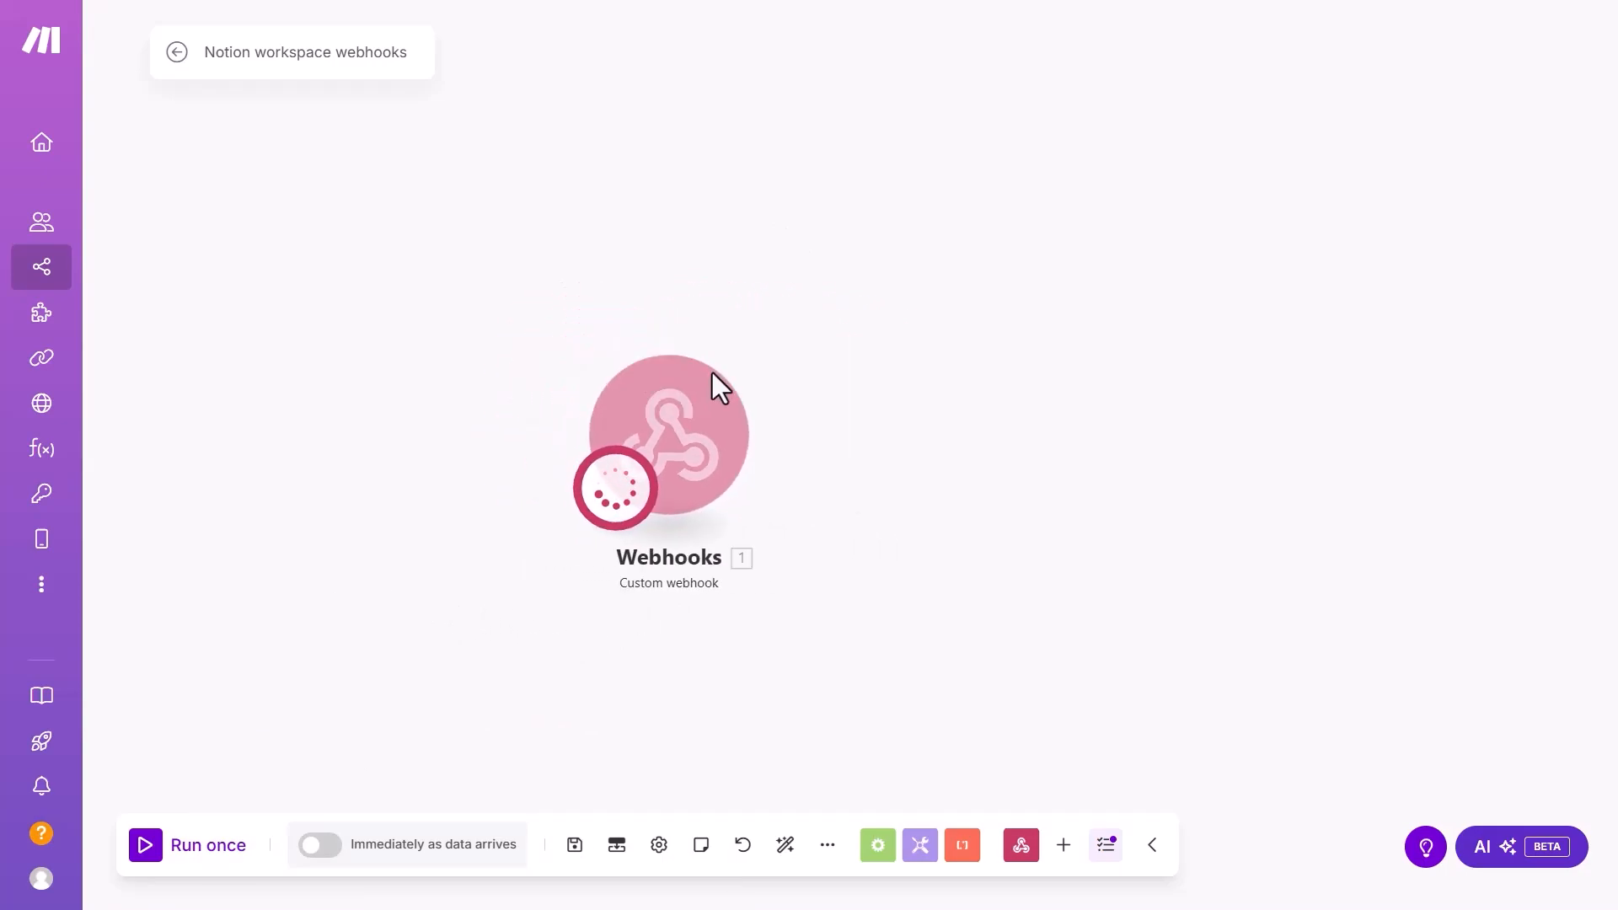
- Switch to the Demo page in Notion and add the line "test content" below the Sync data across databases link
key("alt+Tab")
key("alt+Tab")
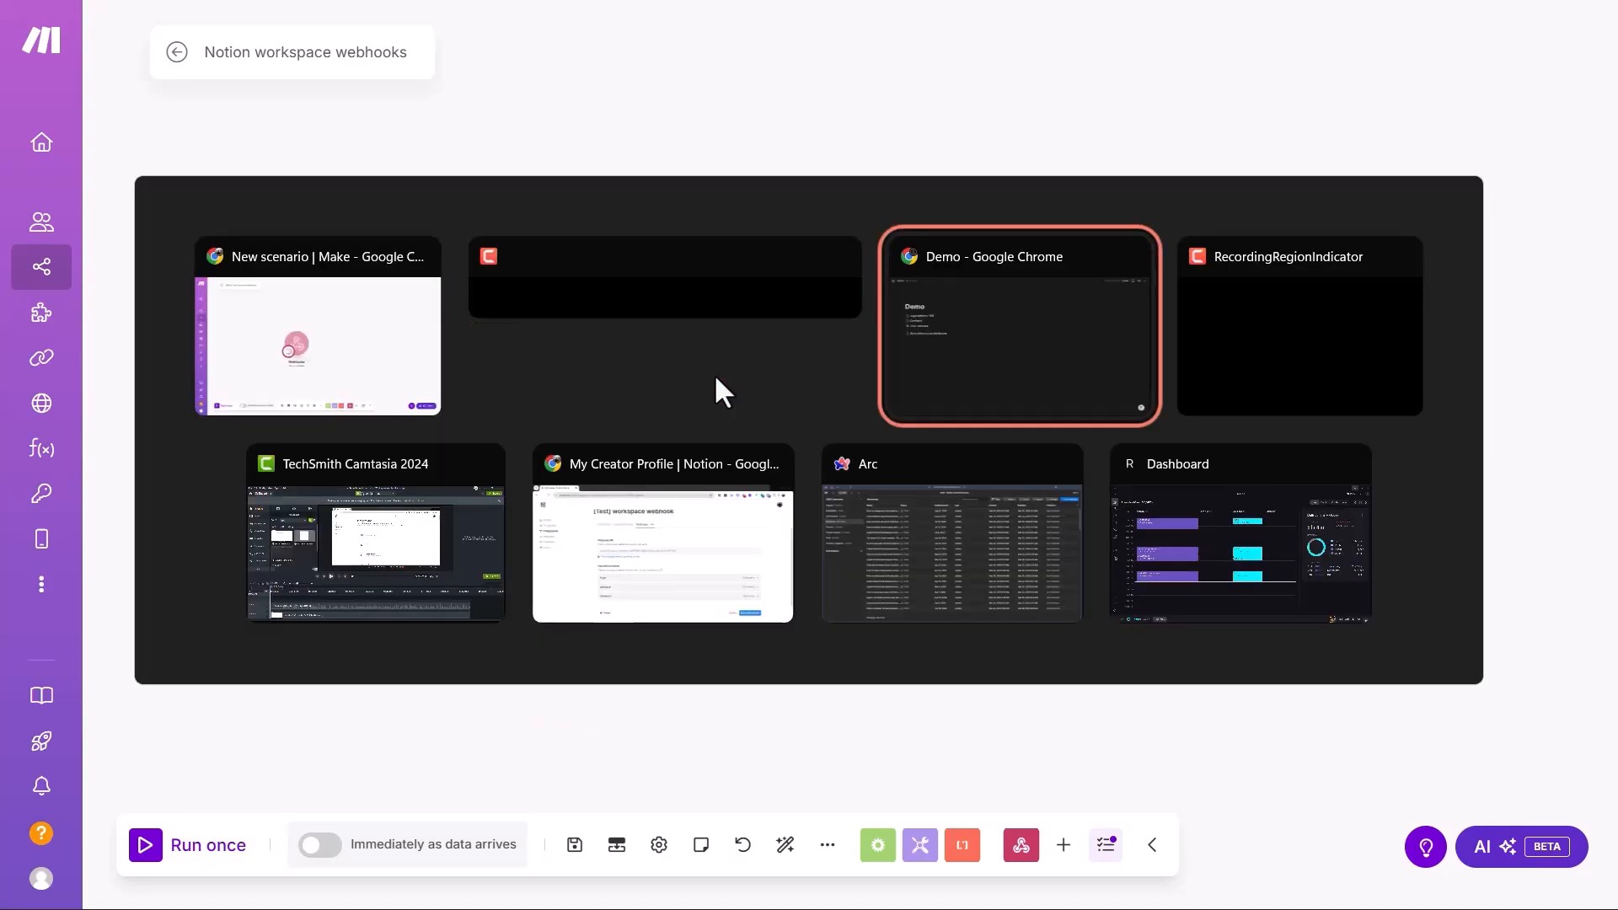
left_click(461, 508)
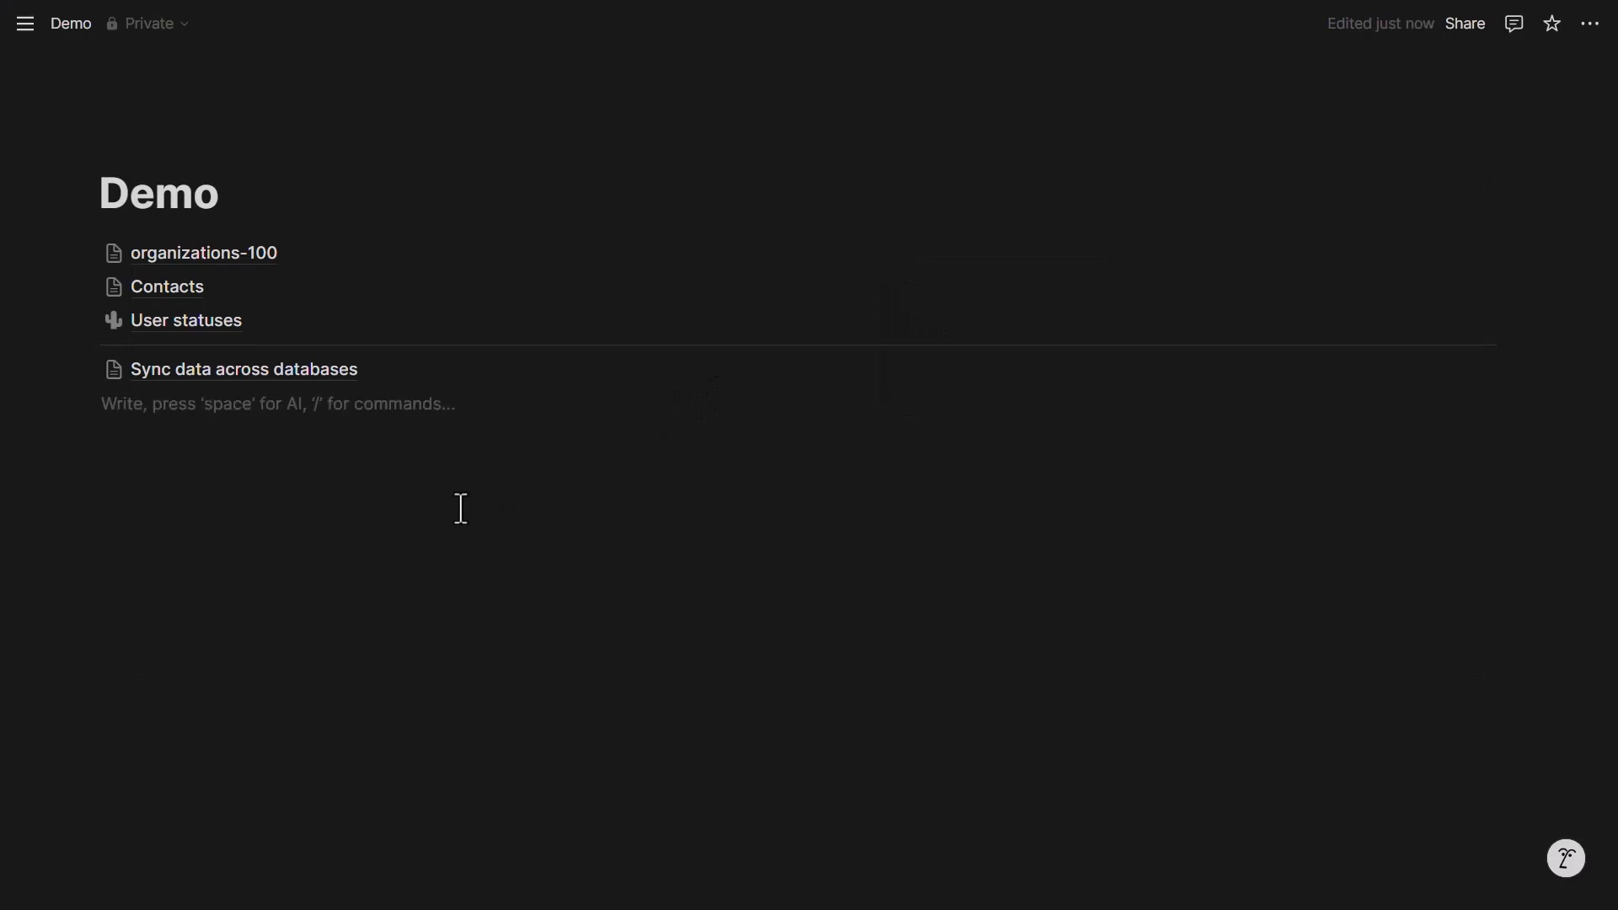
type("test content")
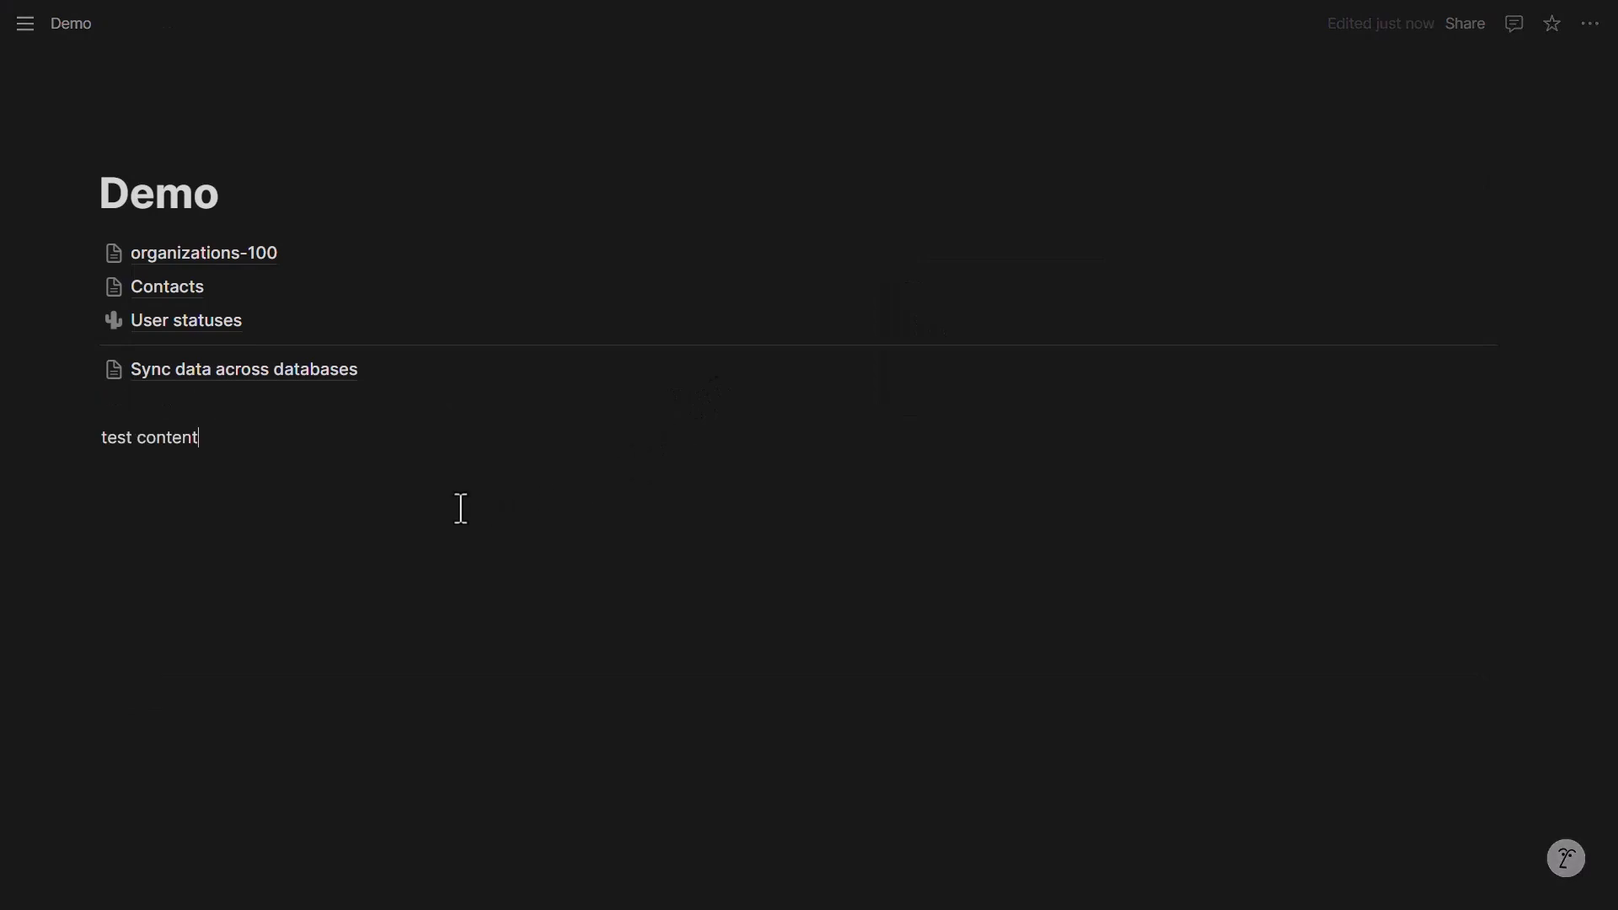
key("Return")
- Return to Make, close the previous Webhooks output and run only the custom webhook module again
key("alt+Tab")
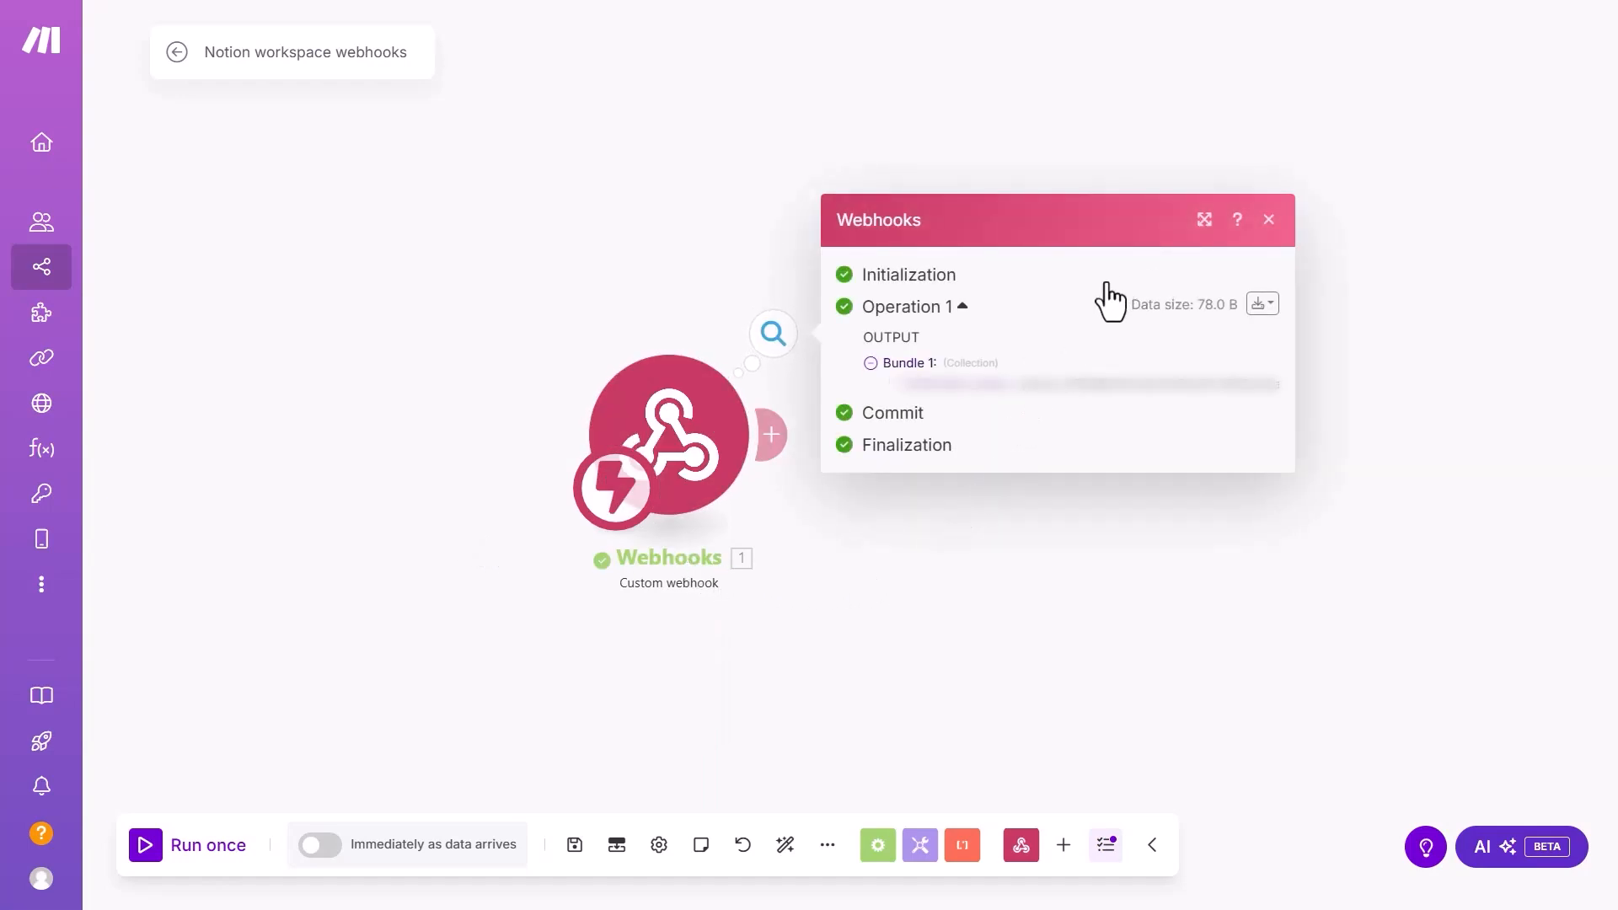
left_click(1268, 220)
right_click(701, 415)
left_click(730, 459)
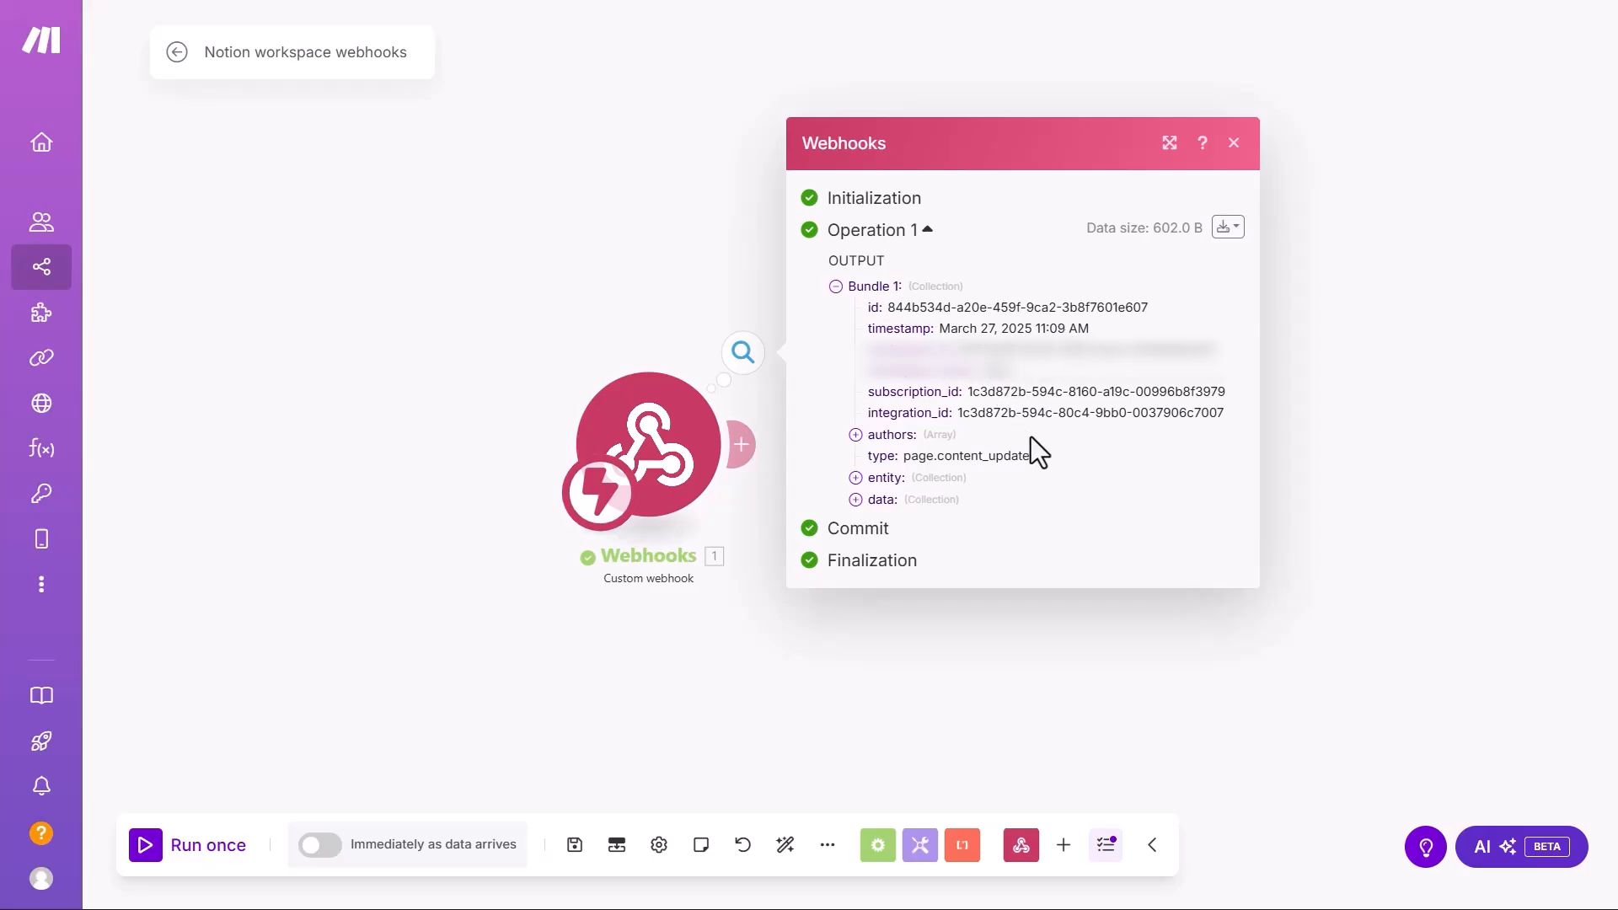
- Expand the authors data in the received webhook bundle and examine the author details and the event type
left_click(928, 440)
left_click(927, 445)
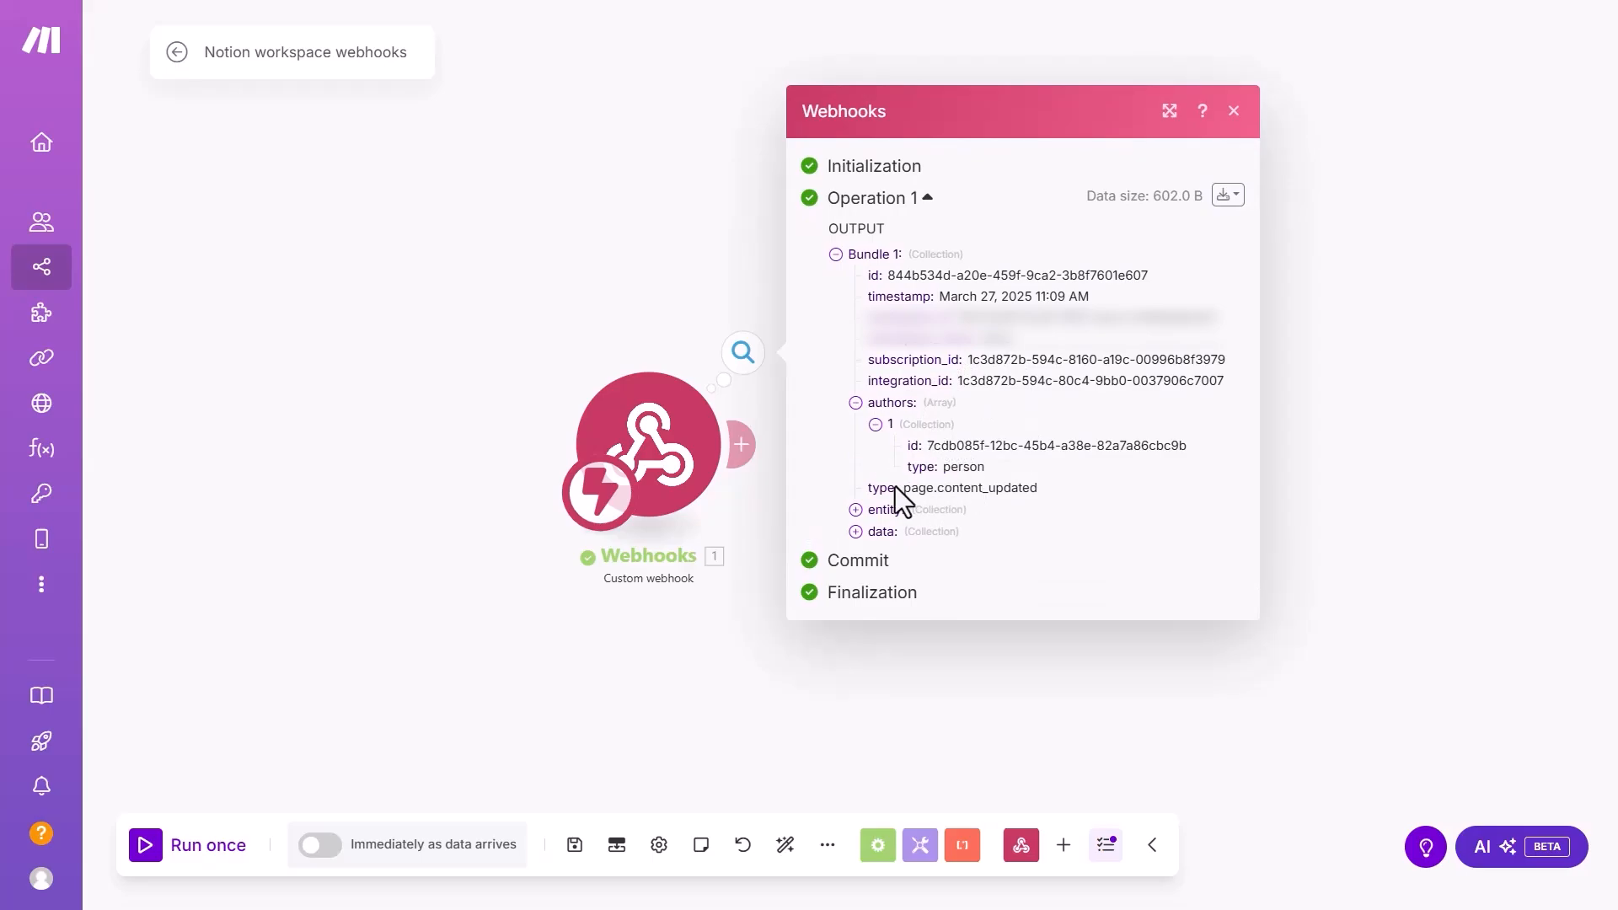
left_click_drag(903, 493, 1026, 495)
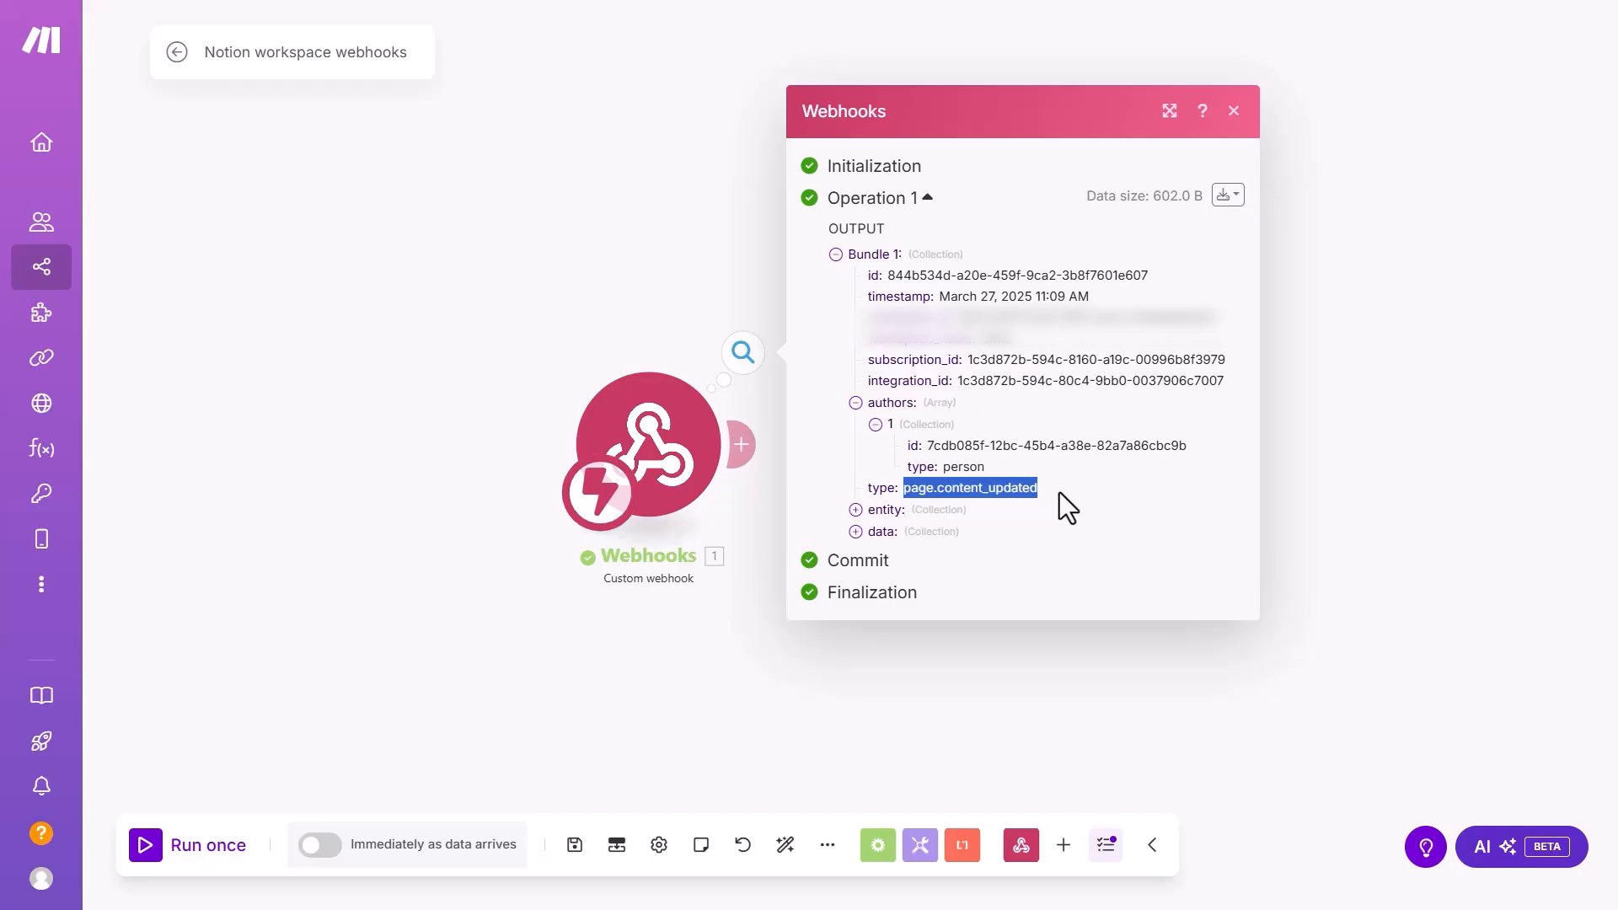
- Expand the entity and data collections in the received webhook bundle and examine the entity's type and ID
left_click(895, 510)
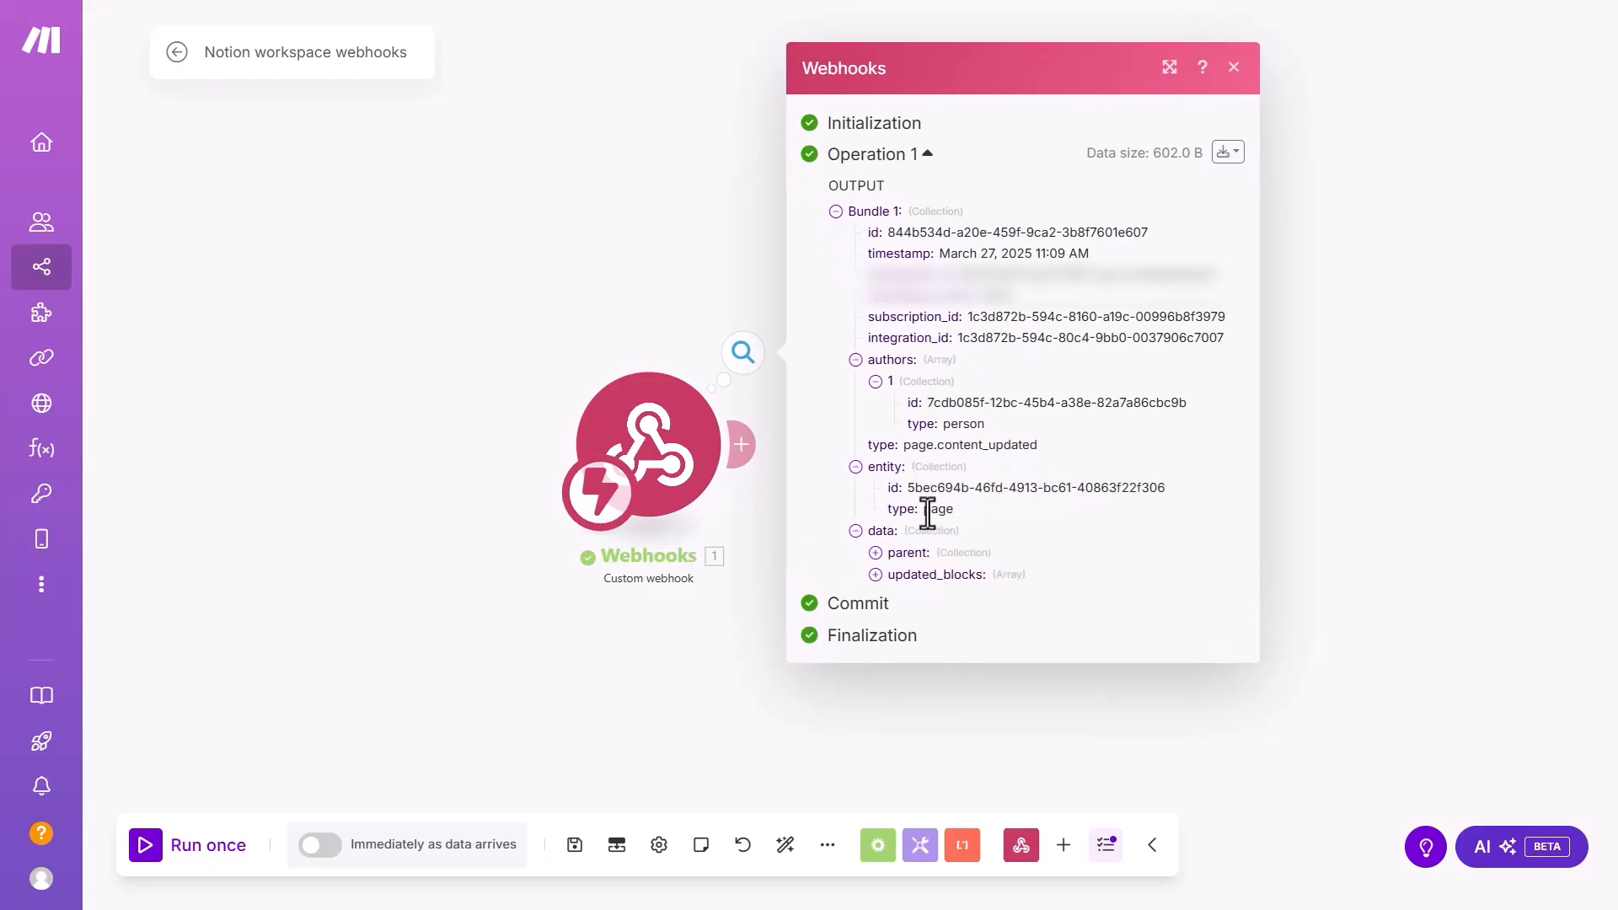
double_click(936, 510)
left_click_drag(910, 487, 1166, 488)
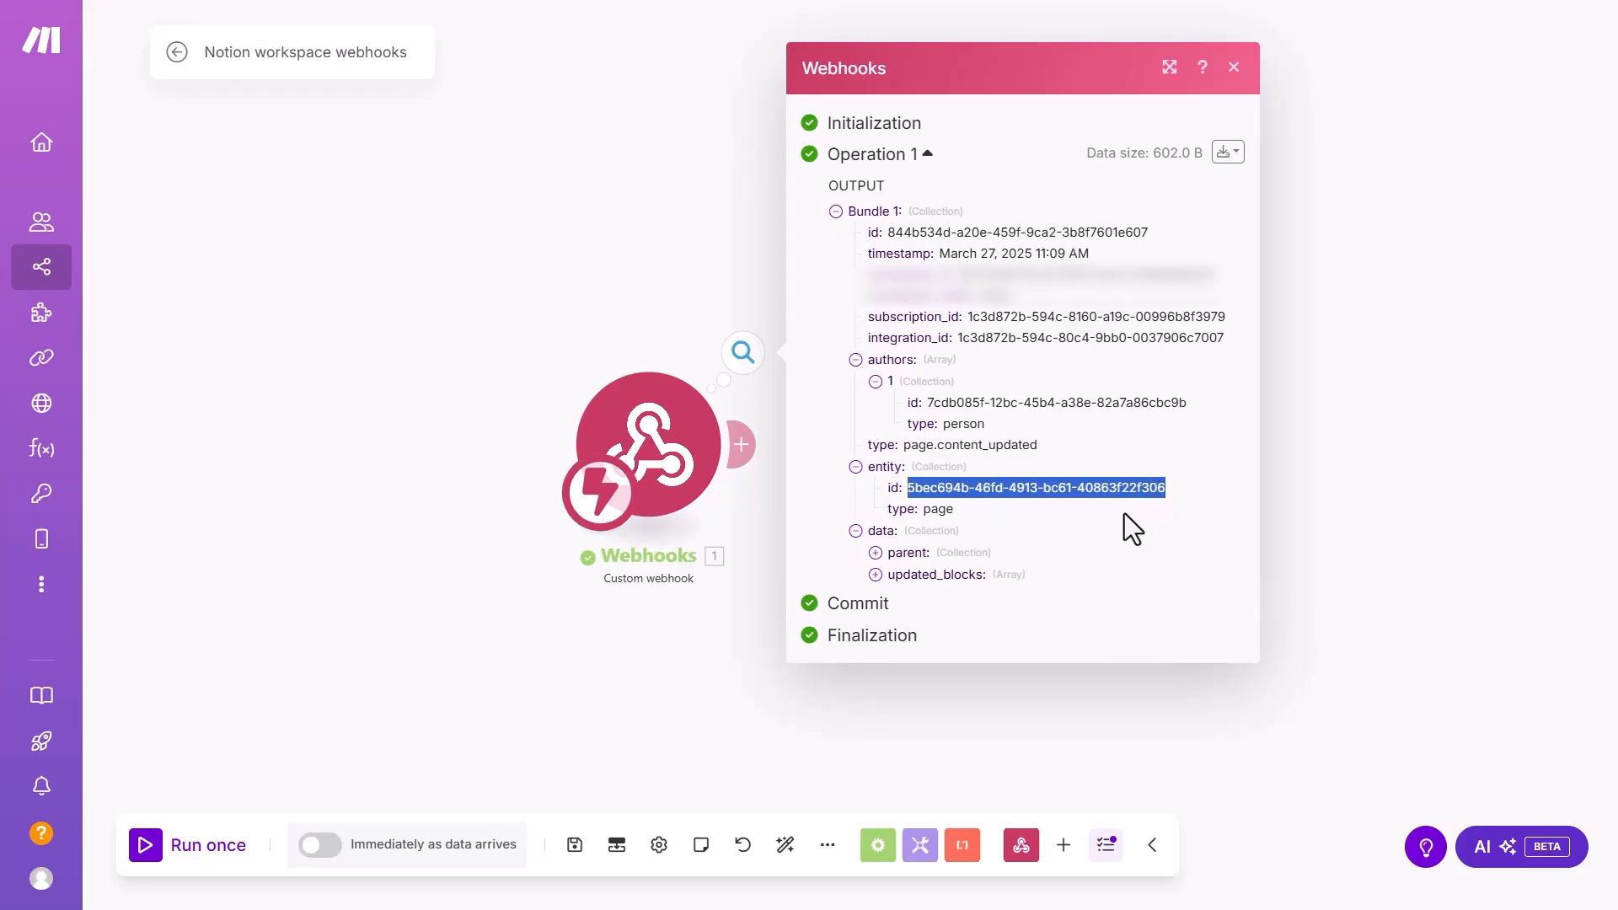
- Expand the data's parent and updated_blocks, including the first block, and examine the parent's type and ID and the updated block's ID
left_click(910, 556)
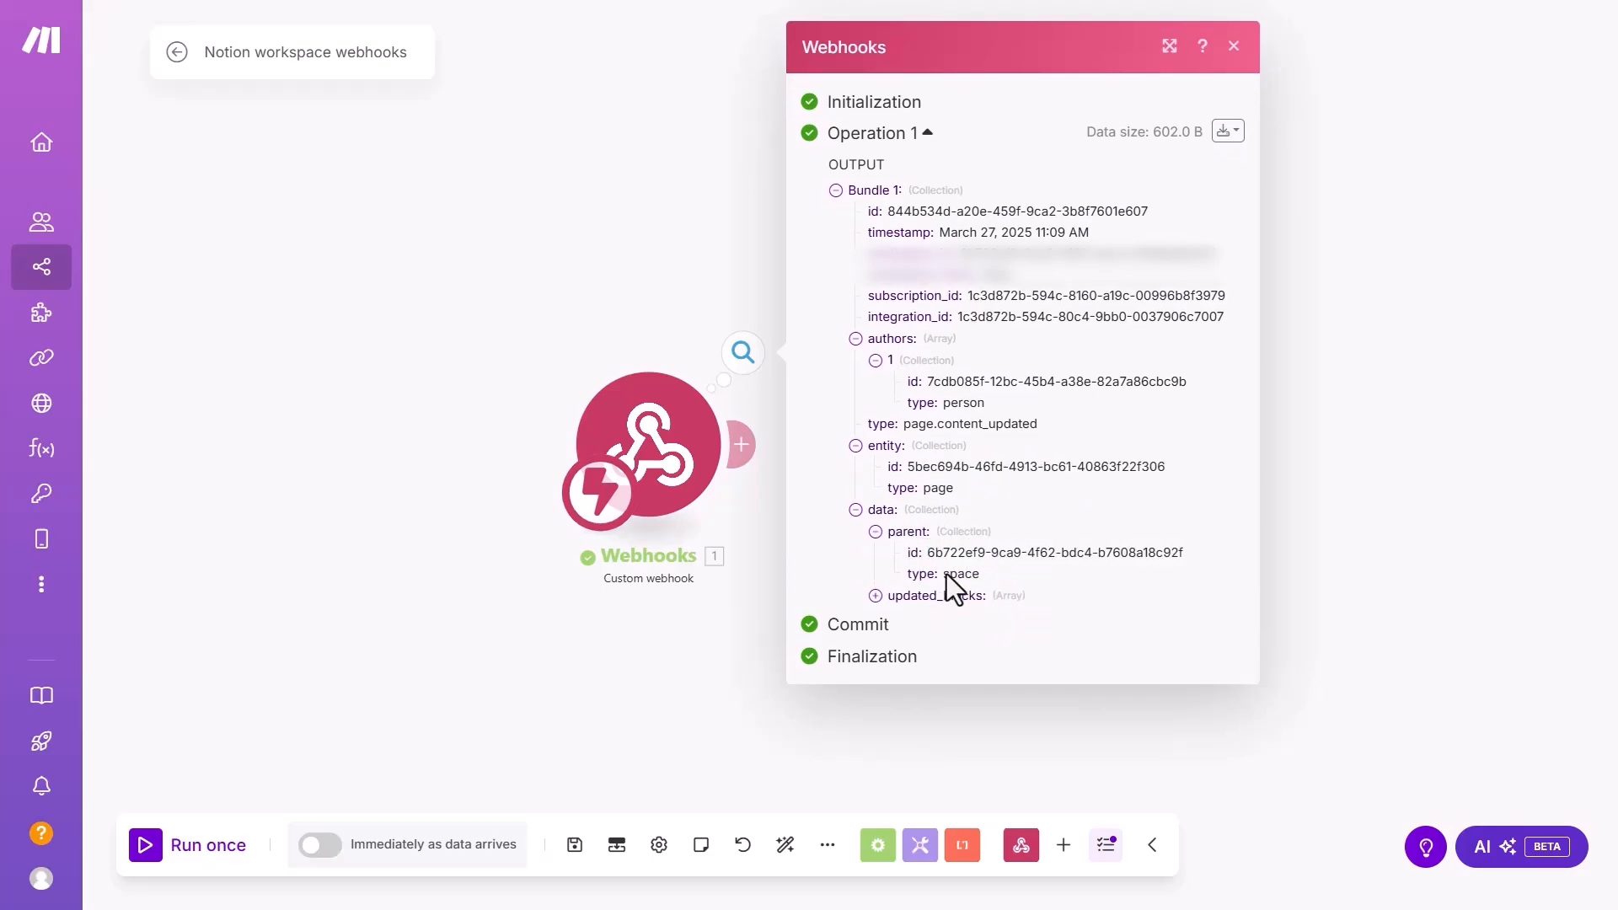
left_click(935, 597)
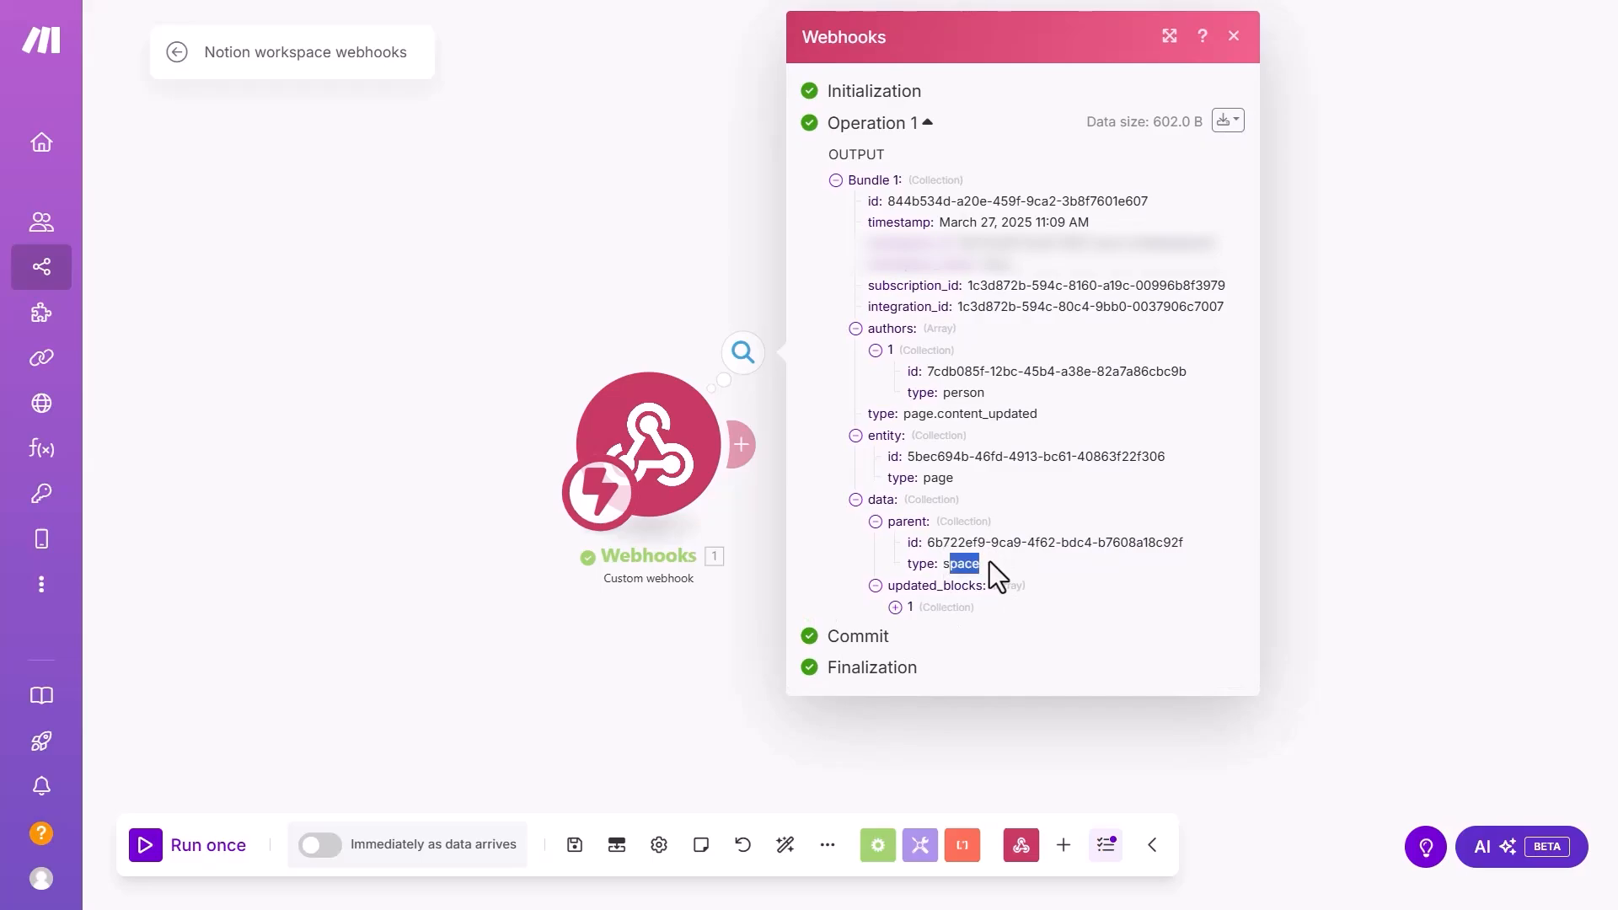
triple_click(1034, 542)
left_click(1040, 577)
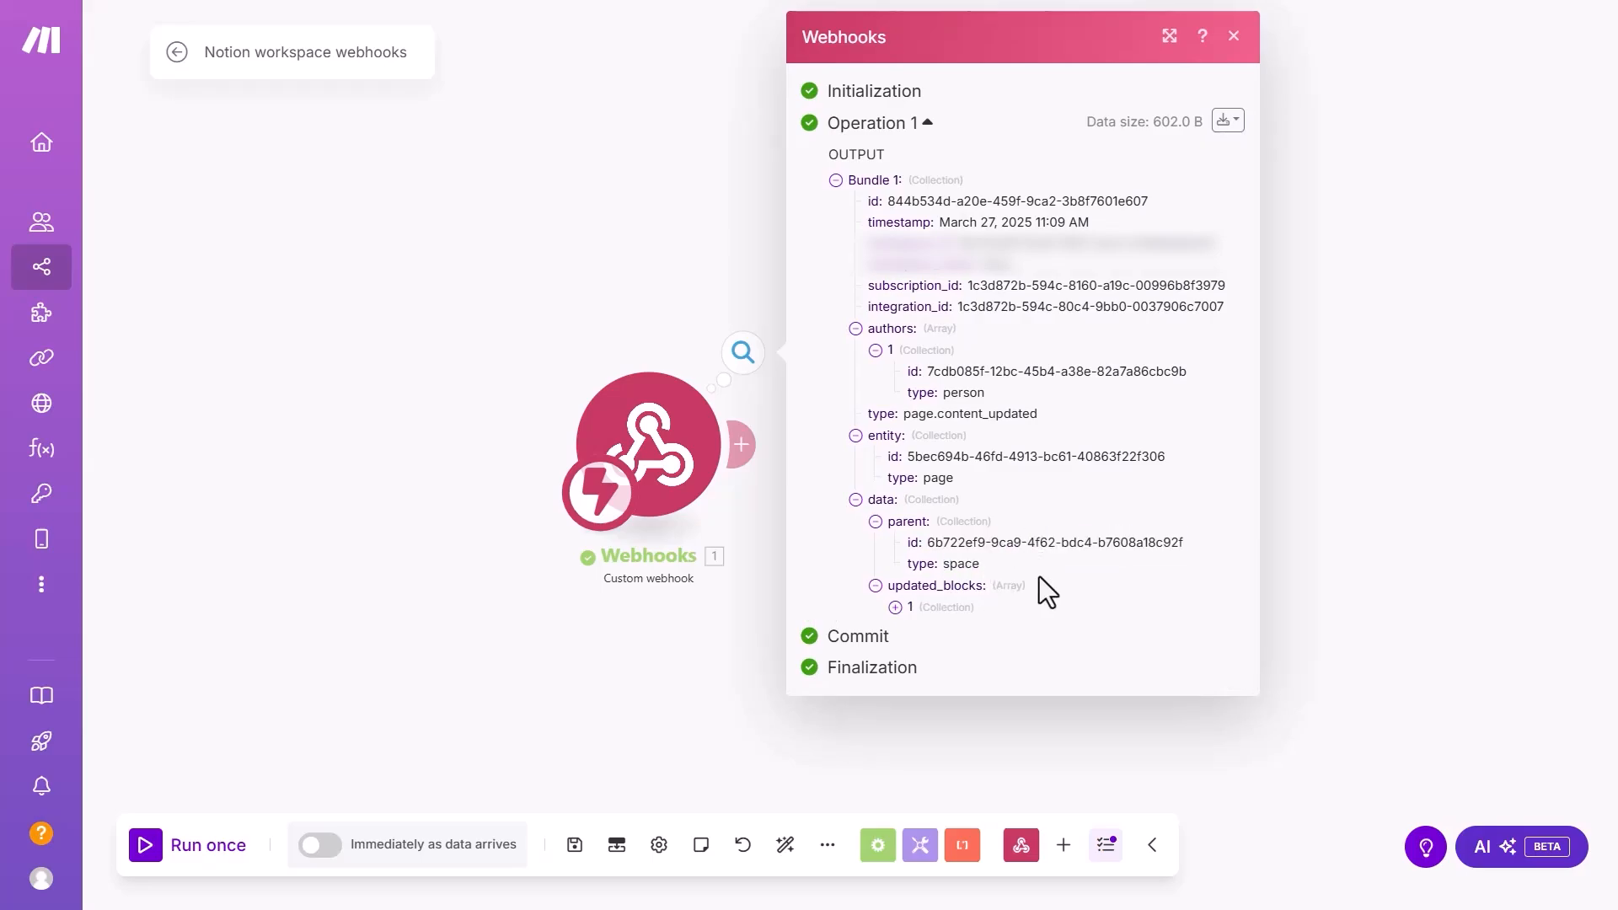
left_click(934, 611)
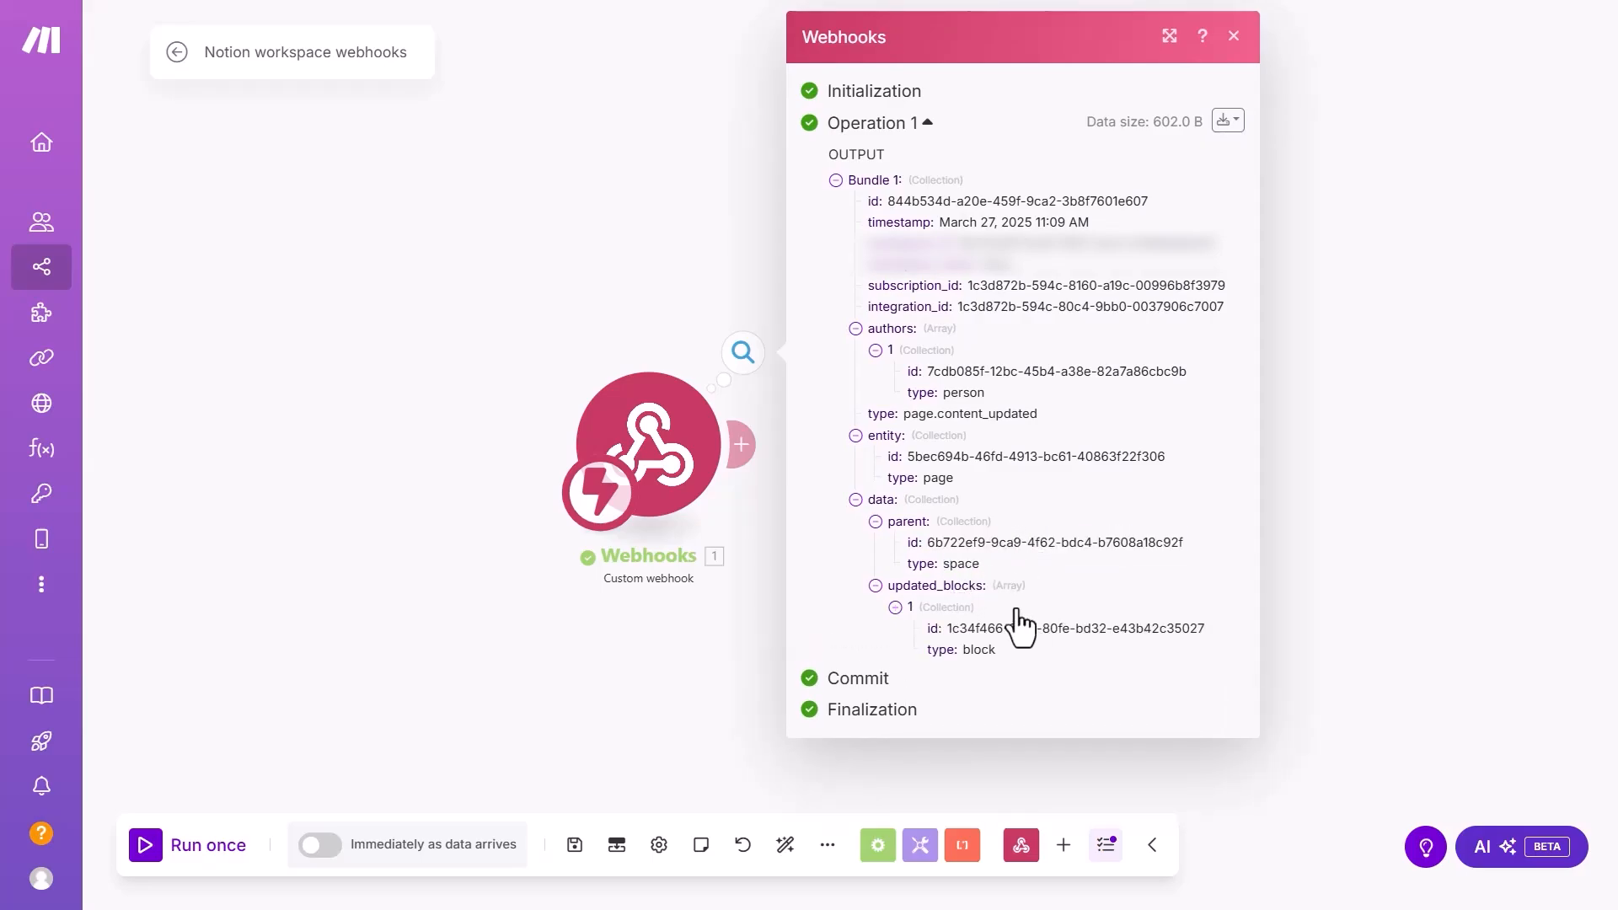
left_click_drag(946, 632, 1206, 629)
left_click(1206, 629)
- Switch to the Demo page in Notion and examine the block types that the "test content" line can be turned into
key("alt+Tab")
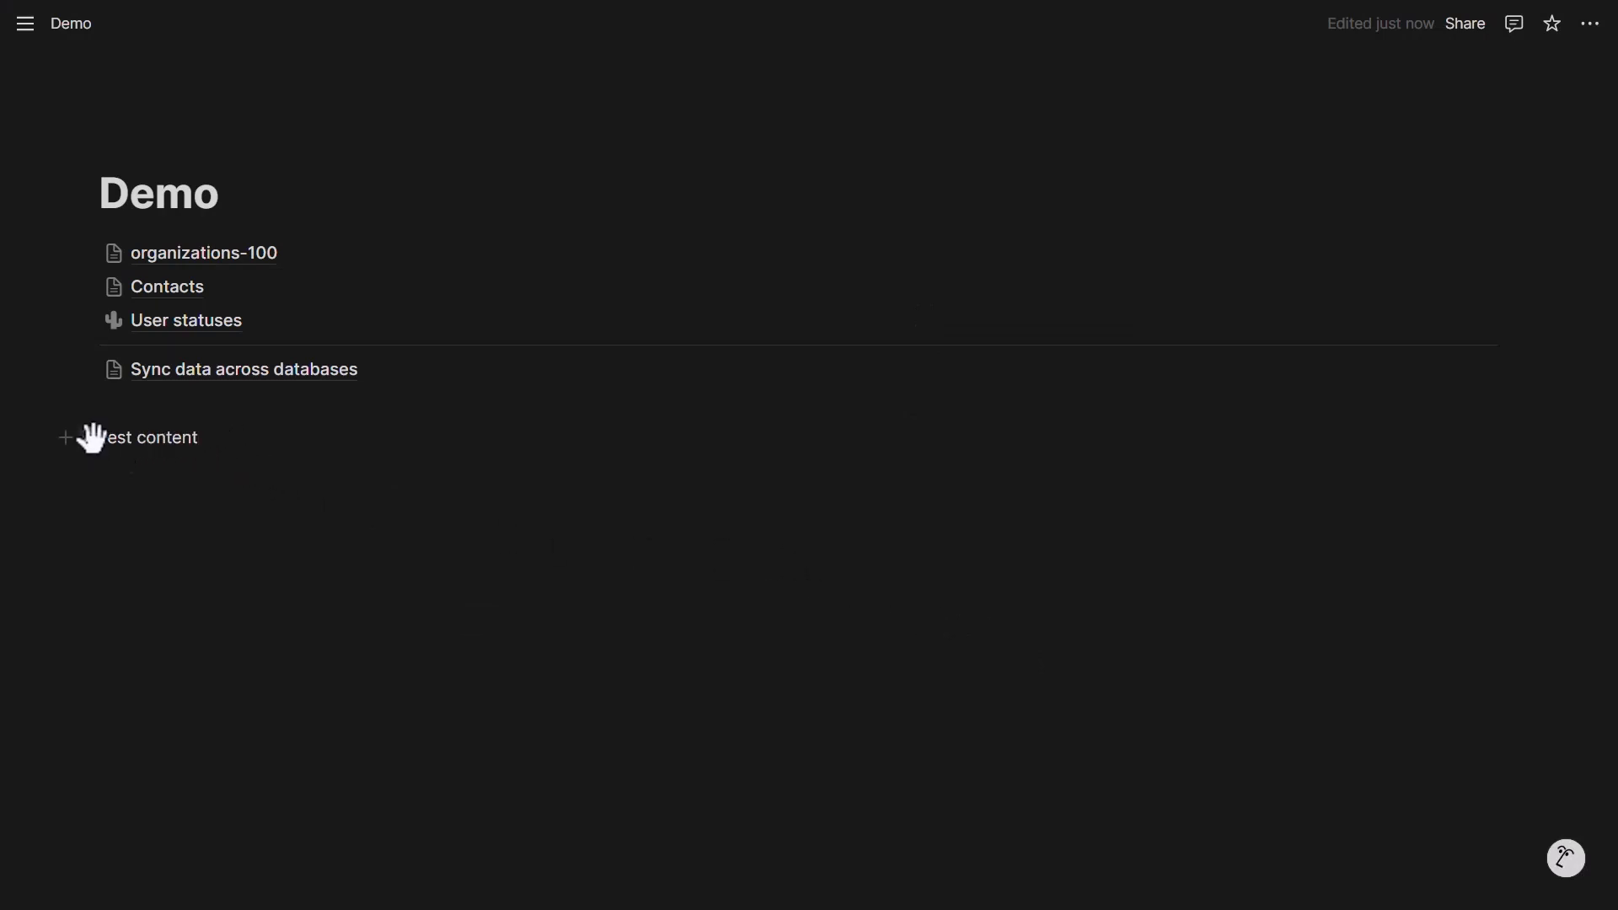
left_click(91, 437)
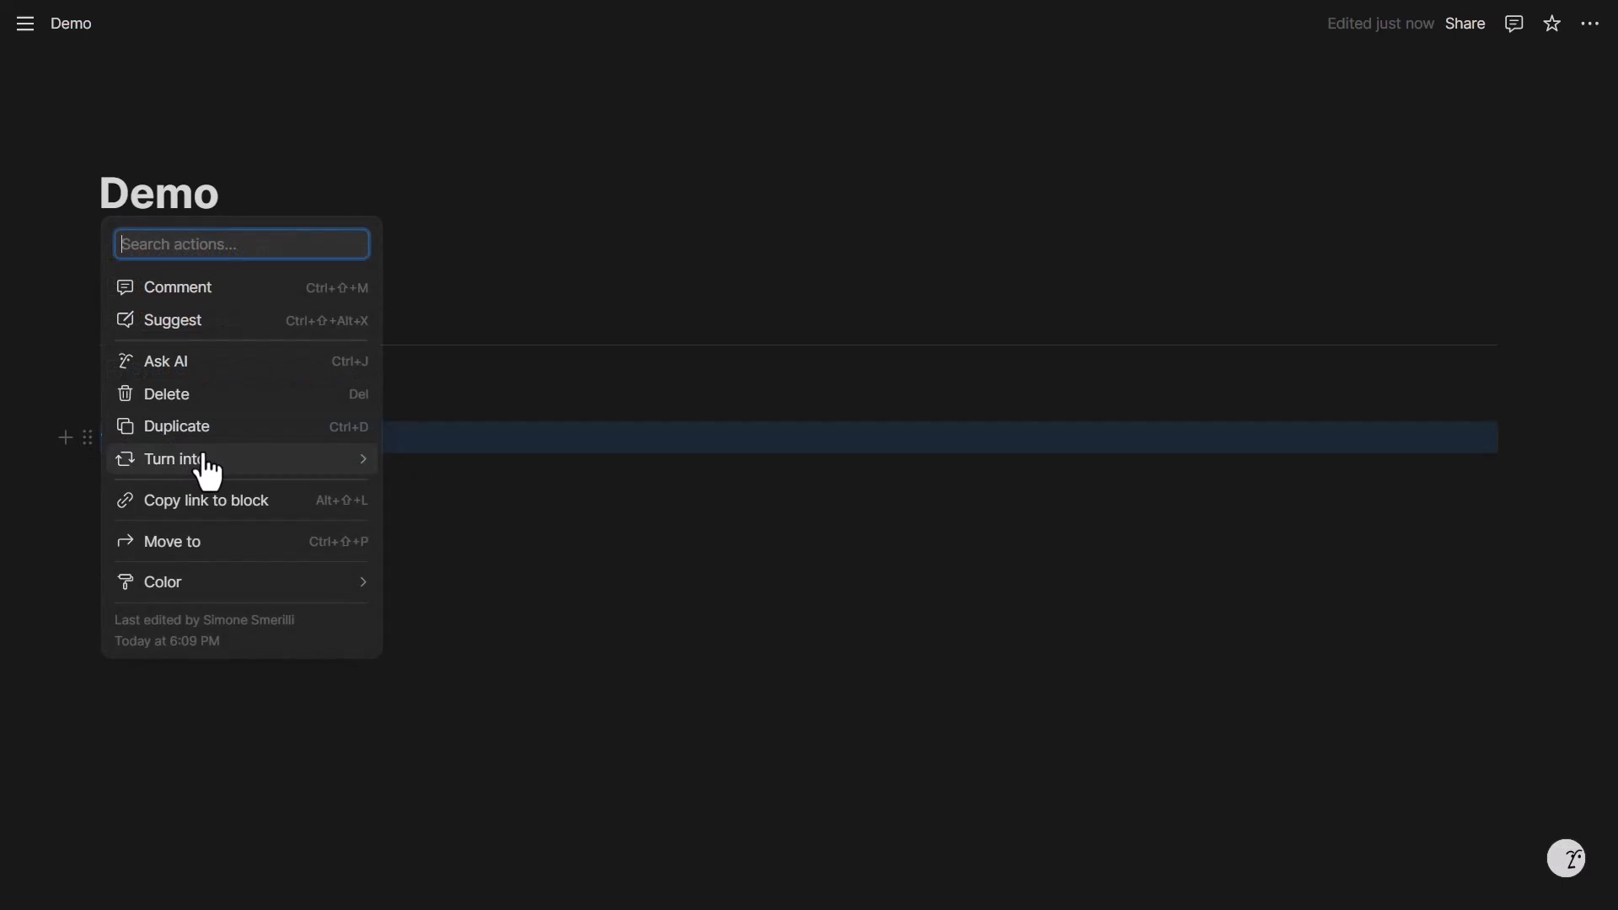
mouse_move(206, 462)
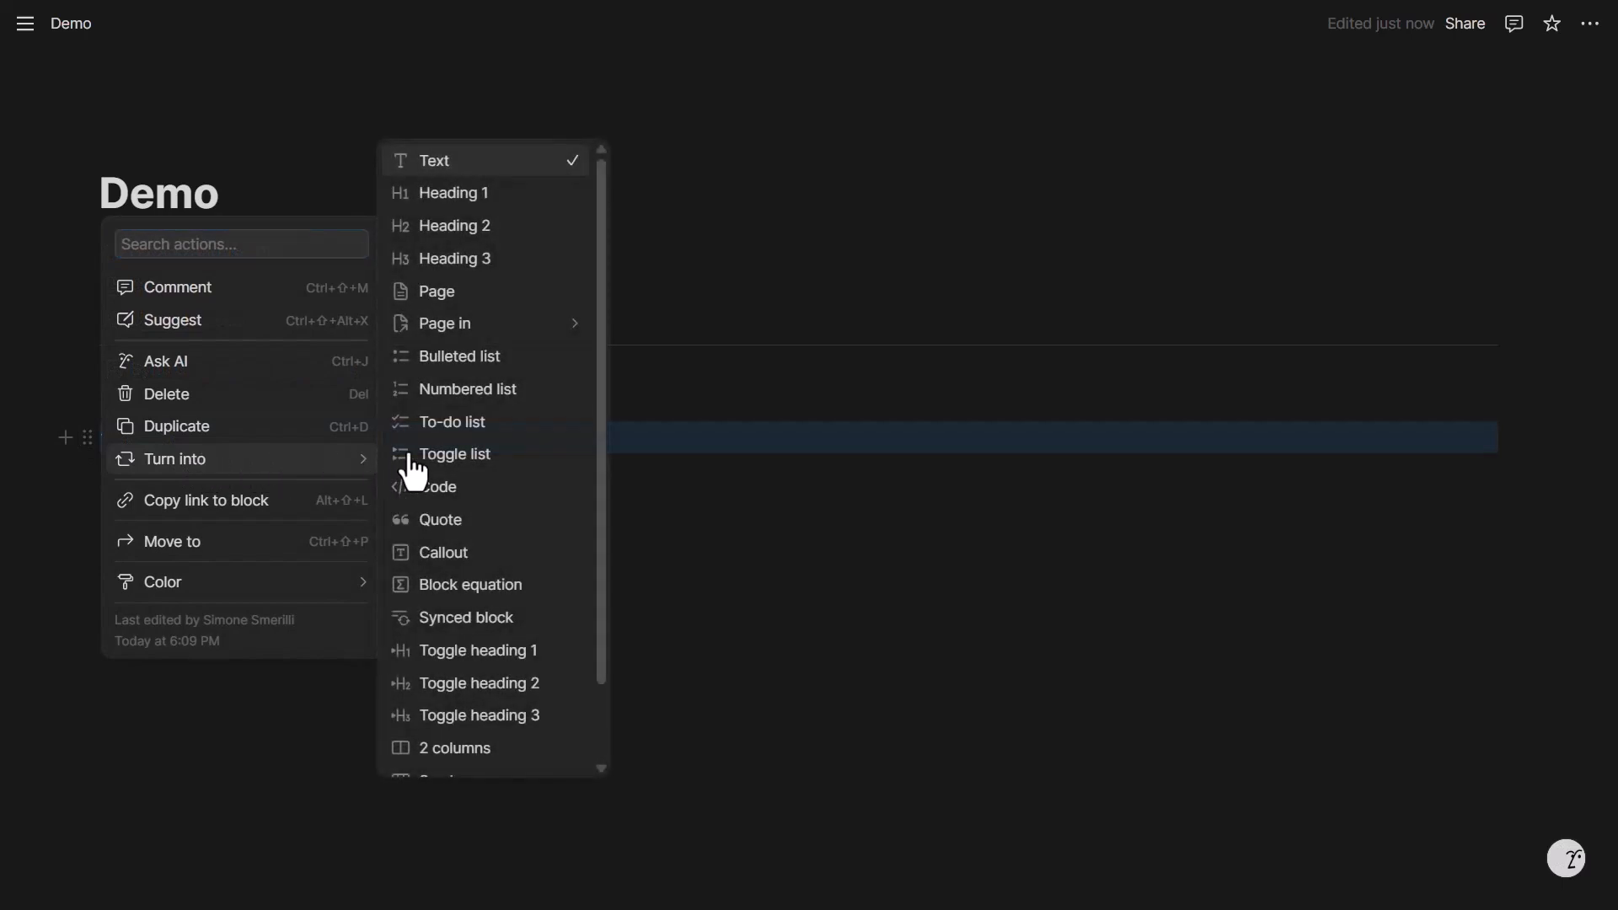
left_click(824, 447)
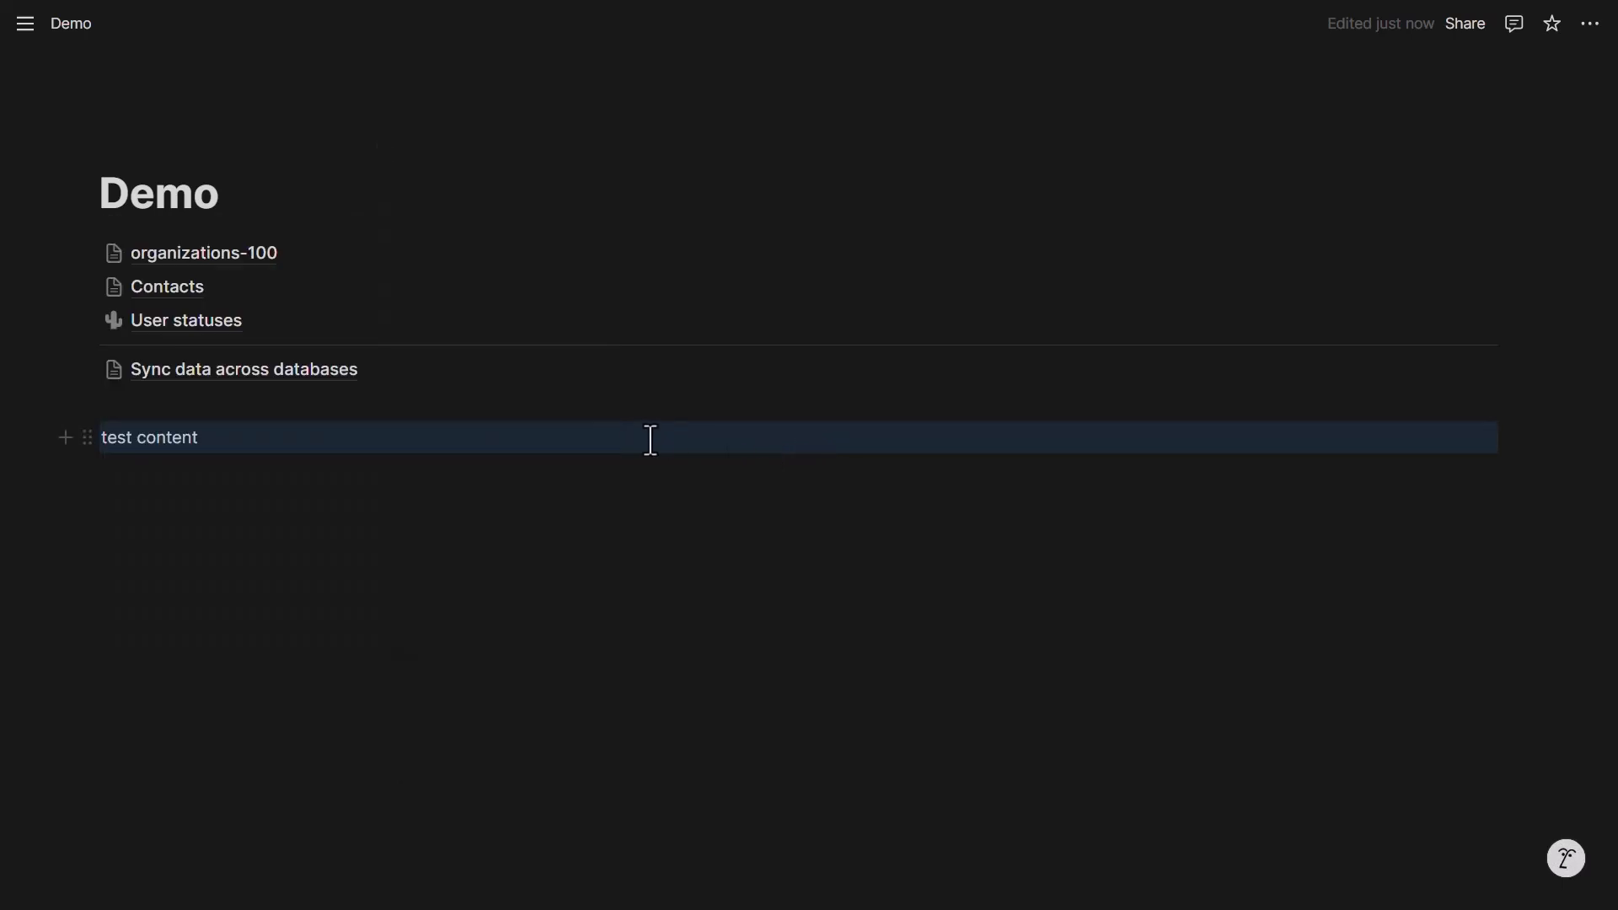
left_click(335, 439)
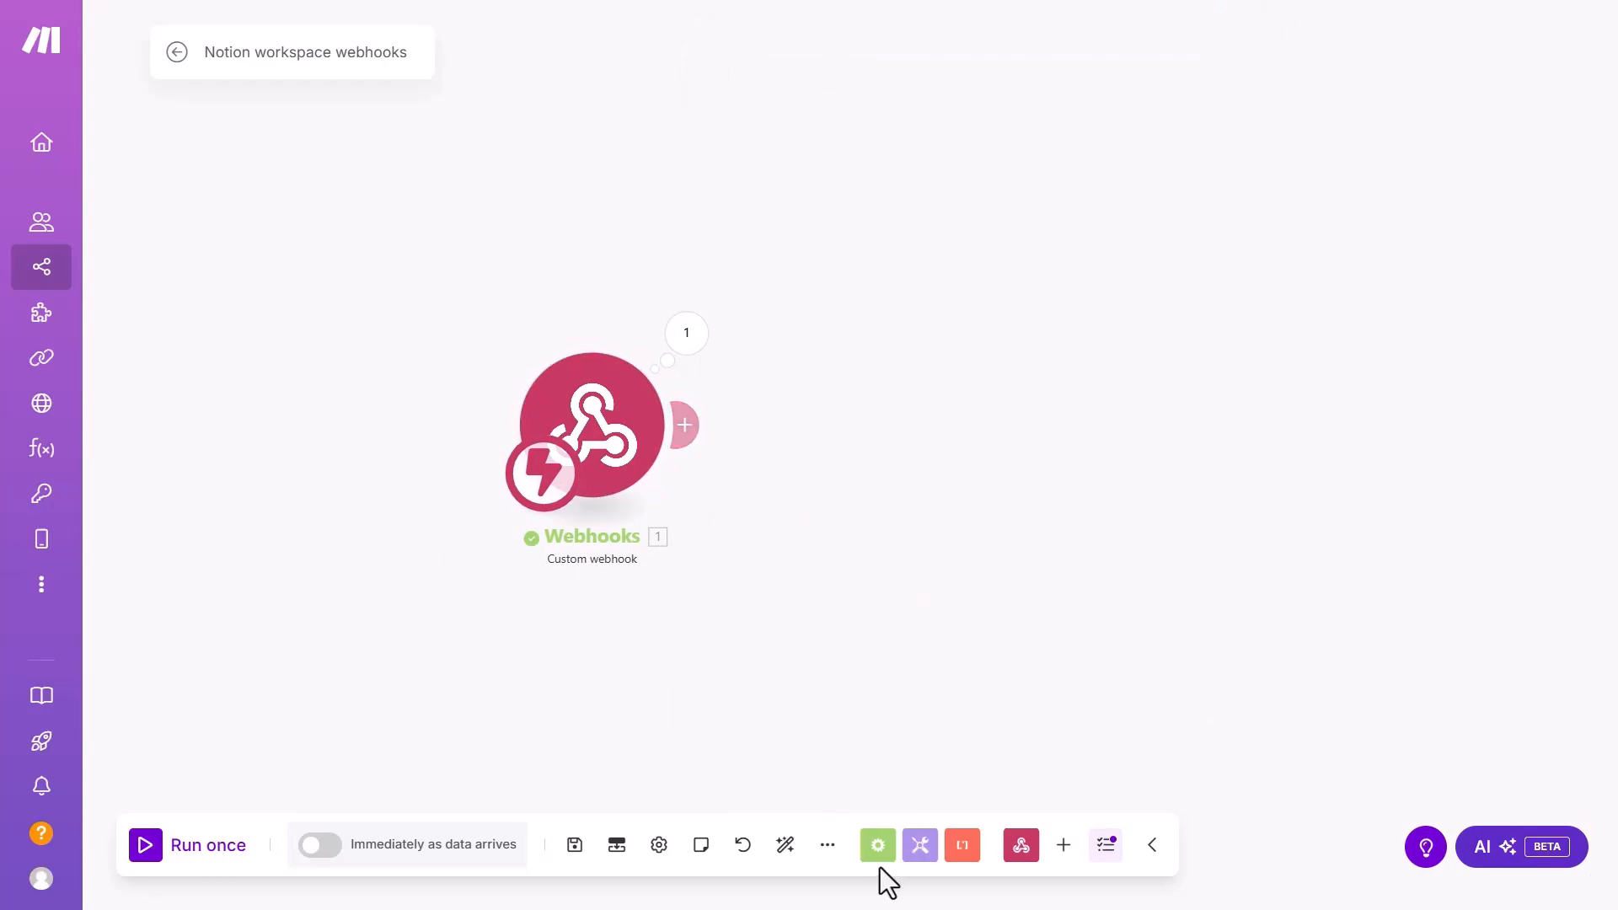
- Return to Make and add a Router connected after the custom webhook module
left_click(878, 846)
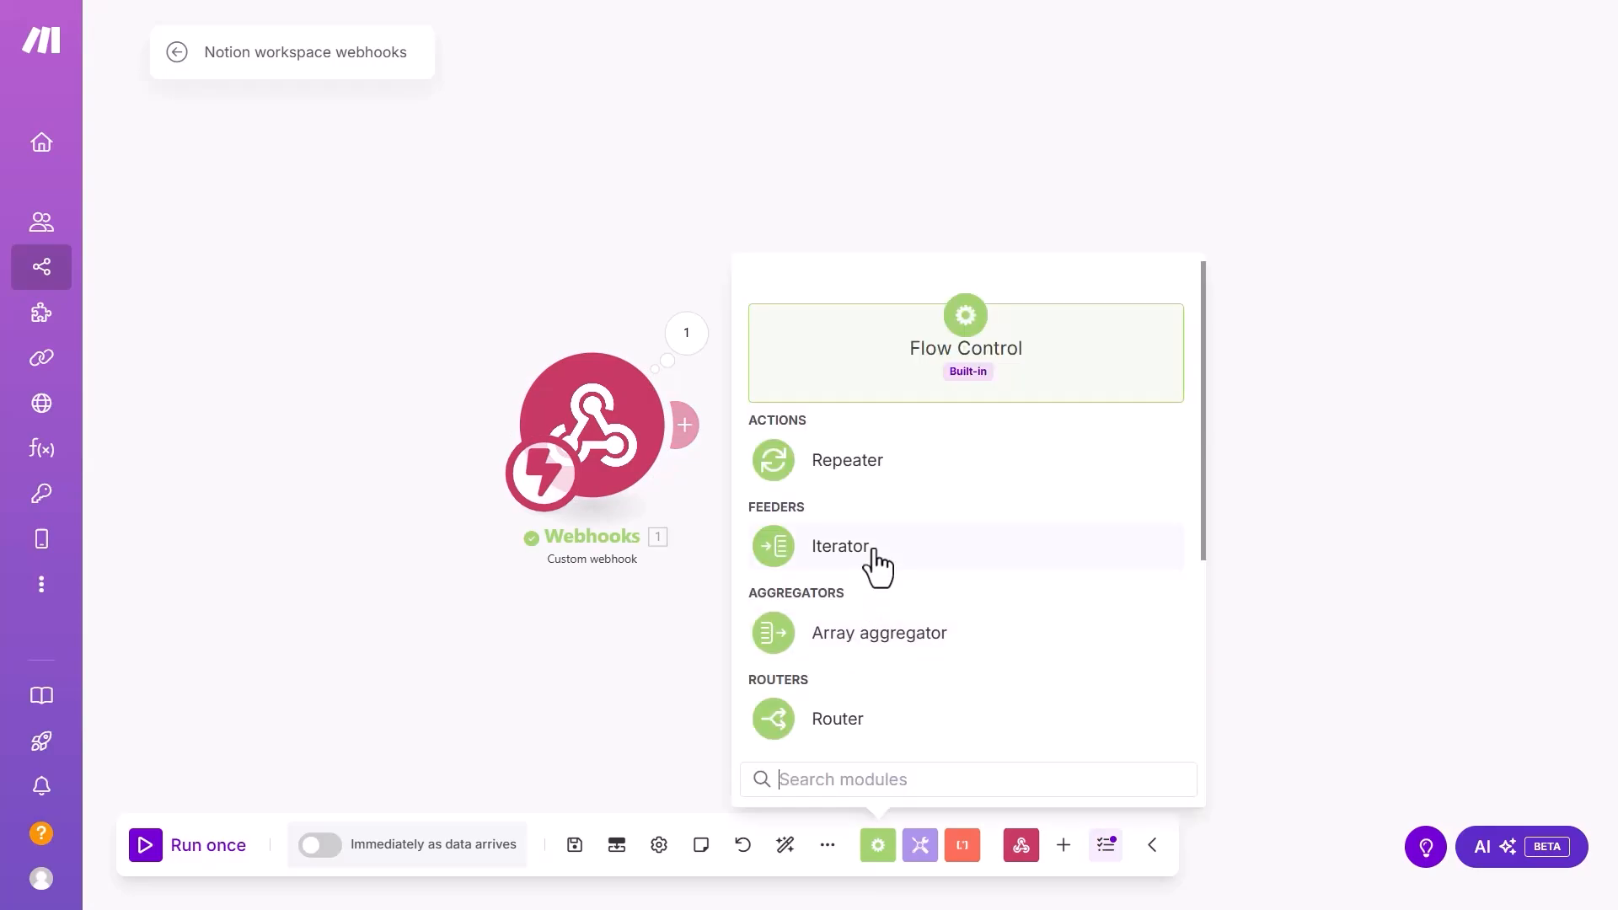
left_click(868, 718)
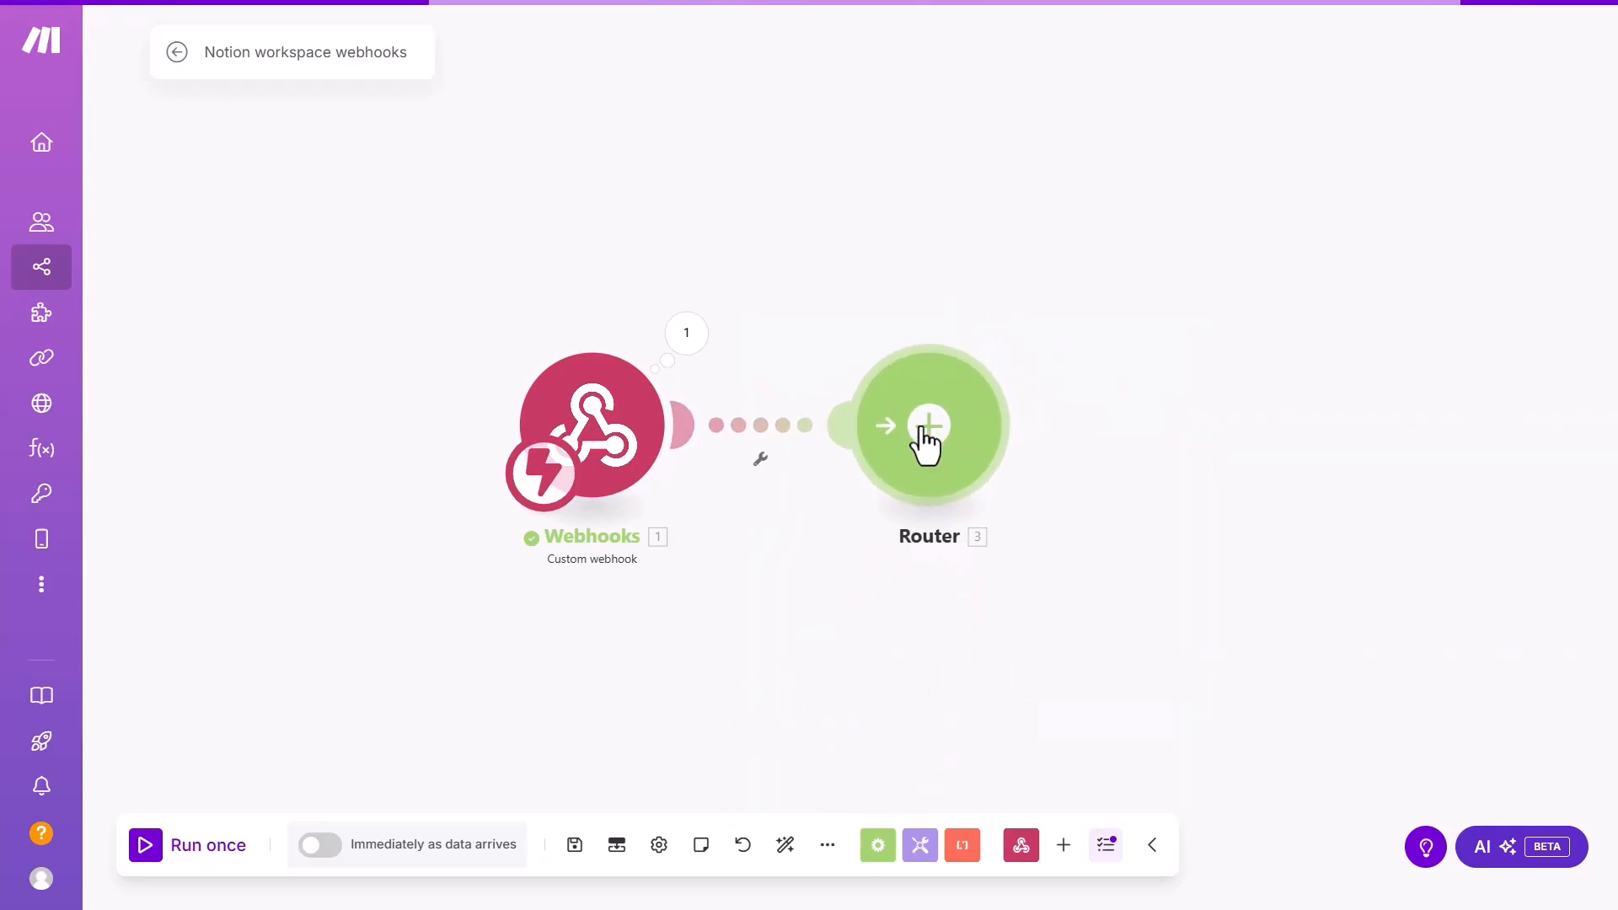
scroll(937, 484, "down", 2)
left_click_drag(915, 589, 735, 589)
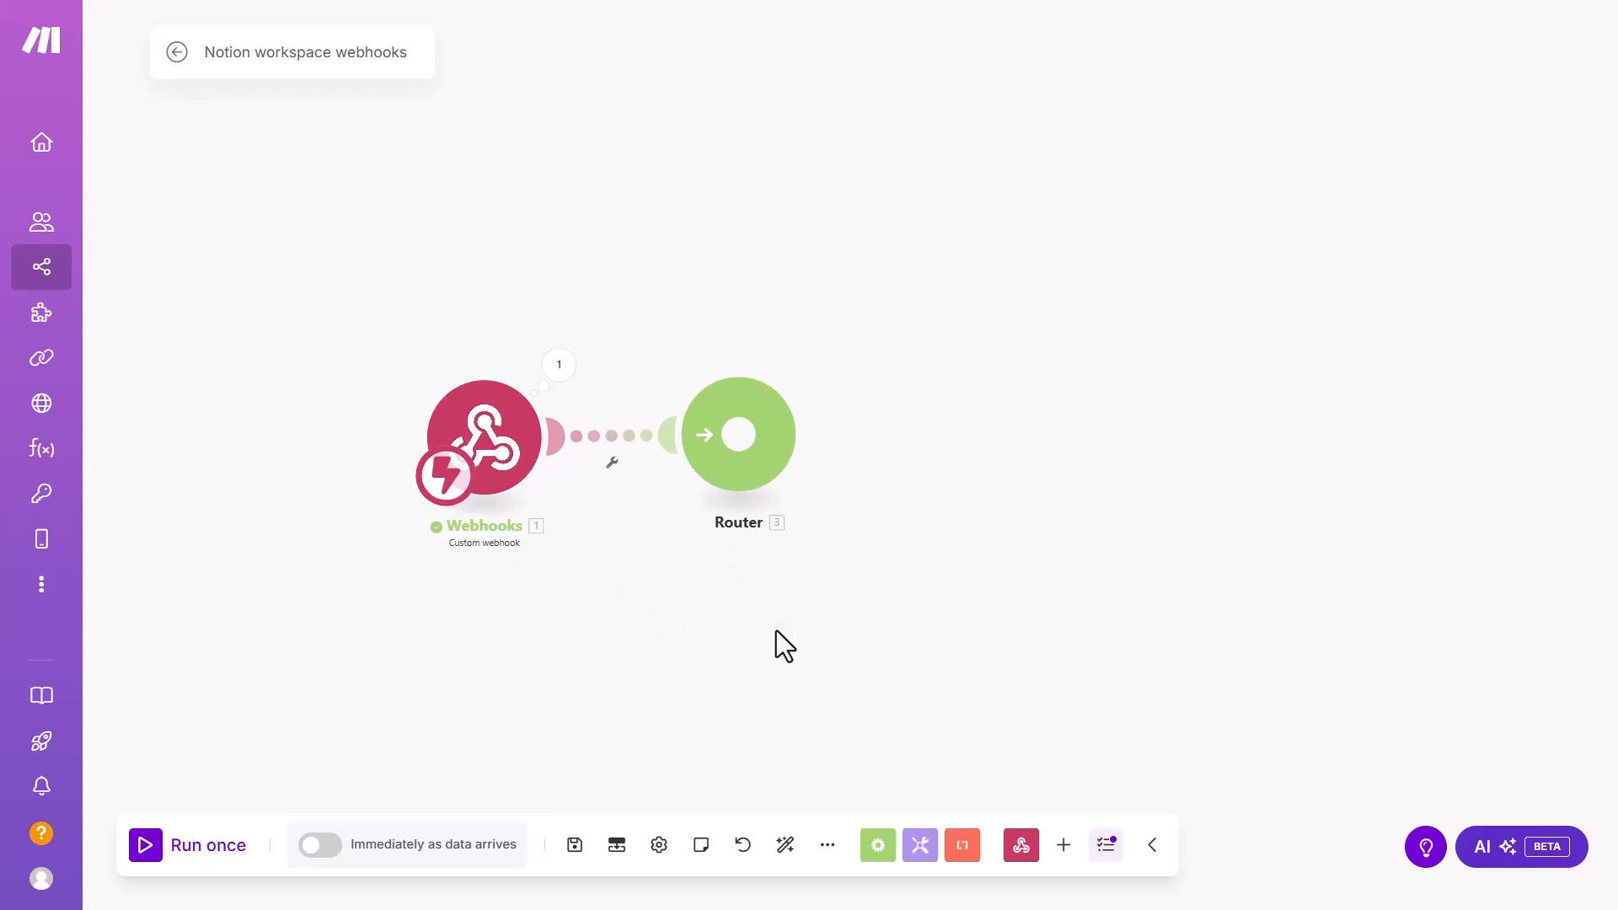
left_click_drag(938, 617, 863, 605)
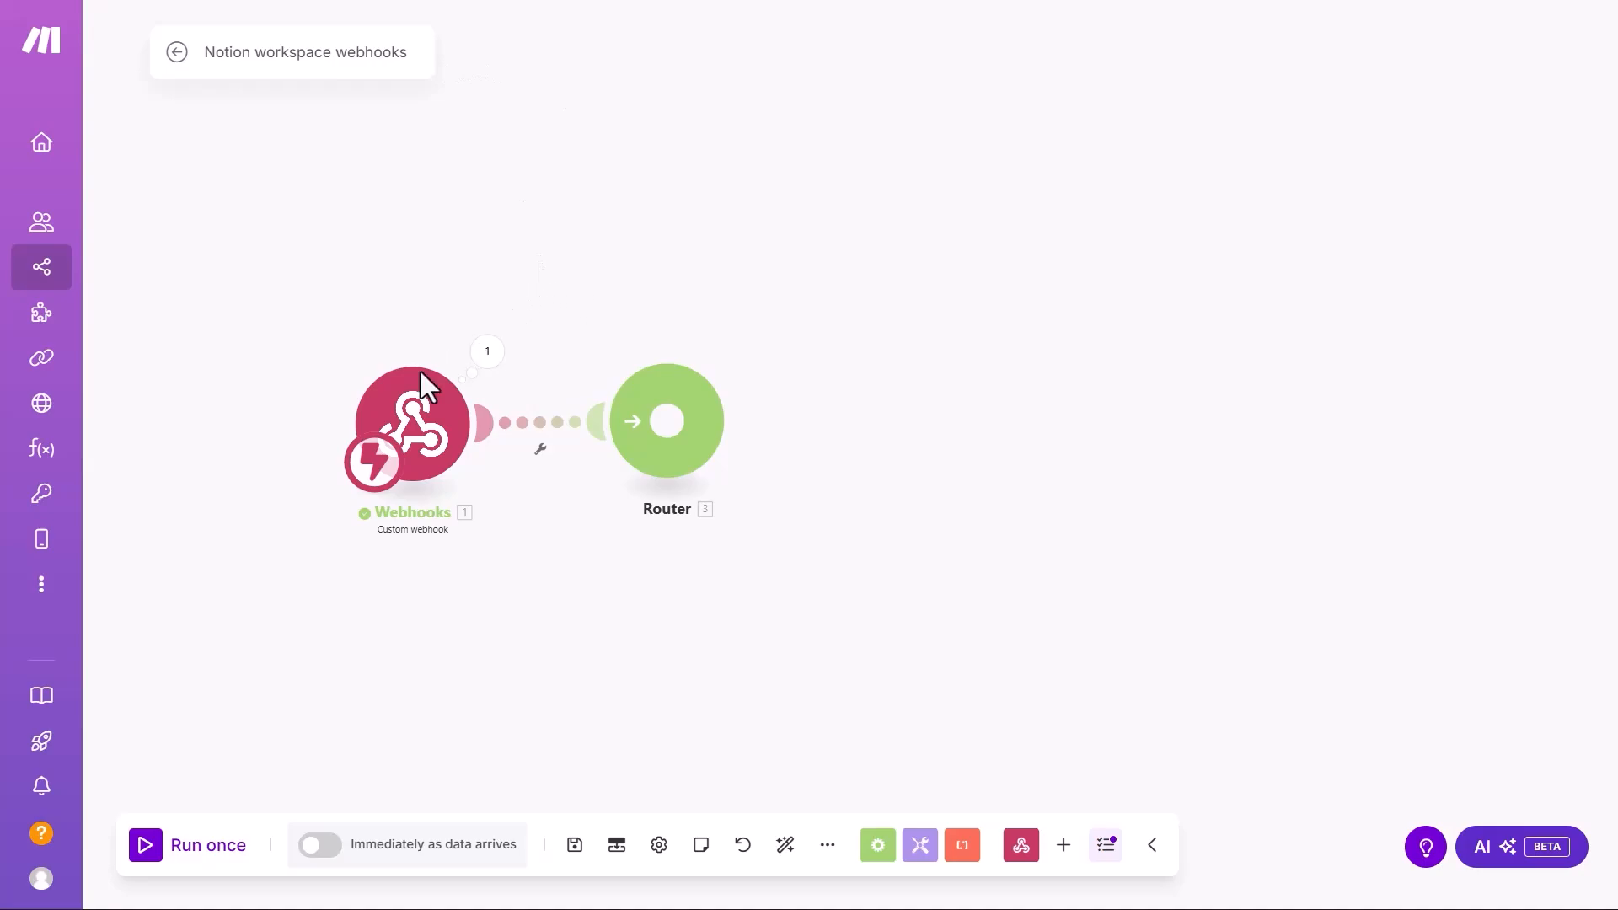
- Run only the custom webhook module, switch to Notion and open the organizations-100 database from the Demo page
right_click(419, 420)
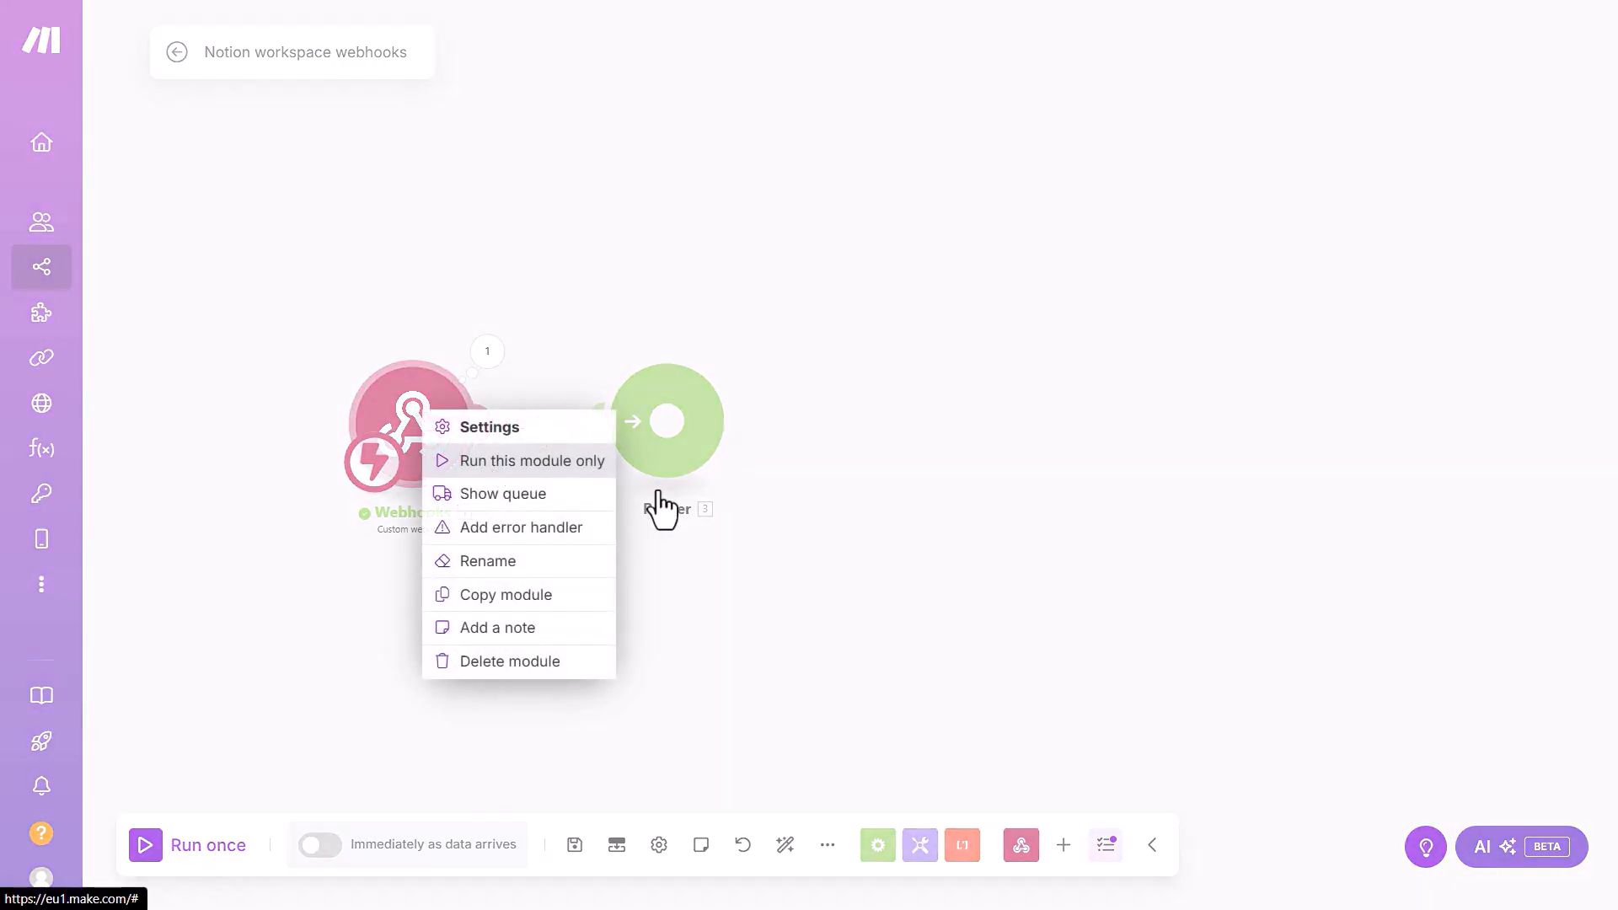
left_click(628, 293)
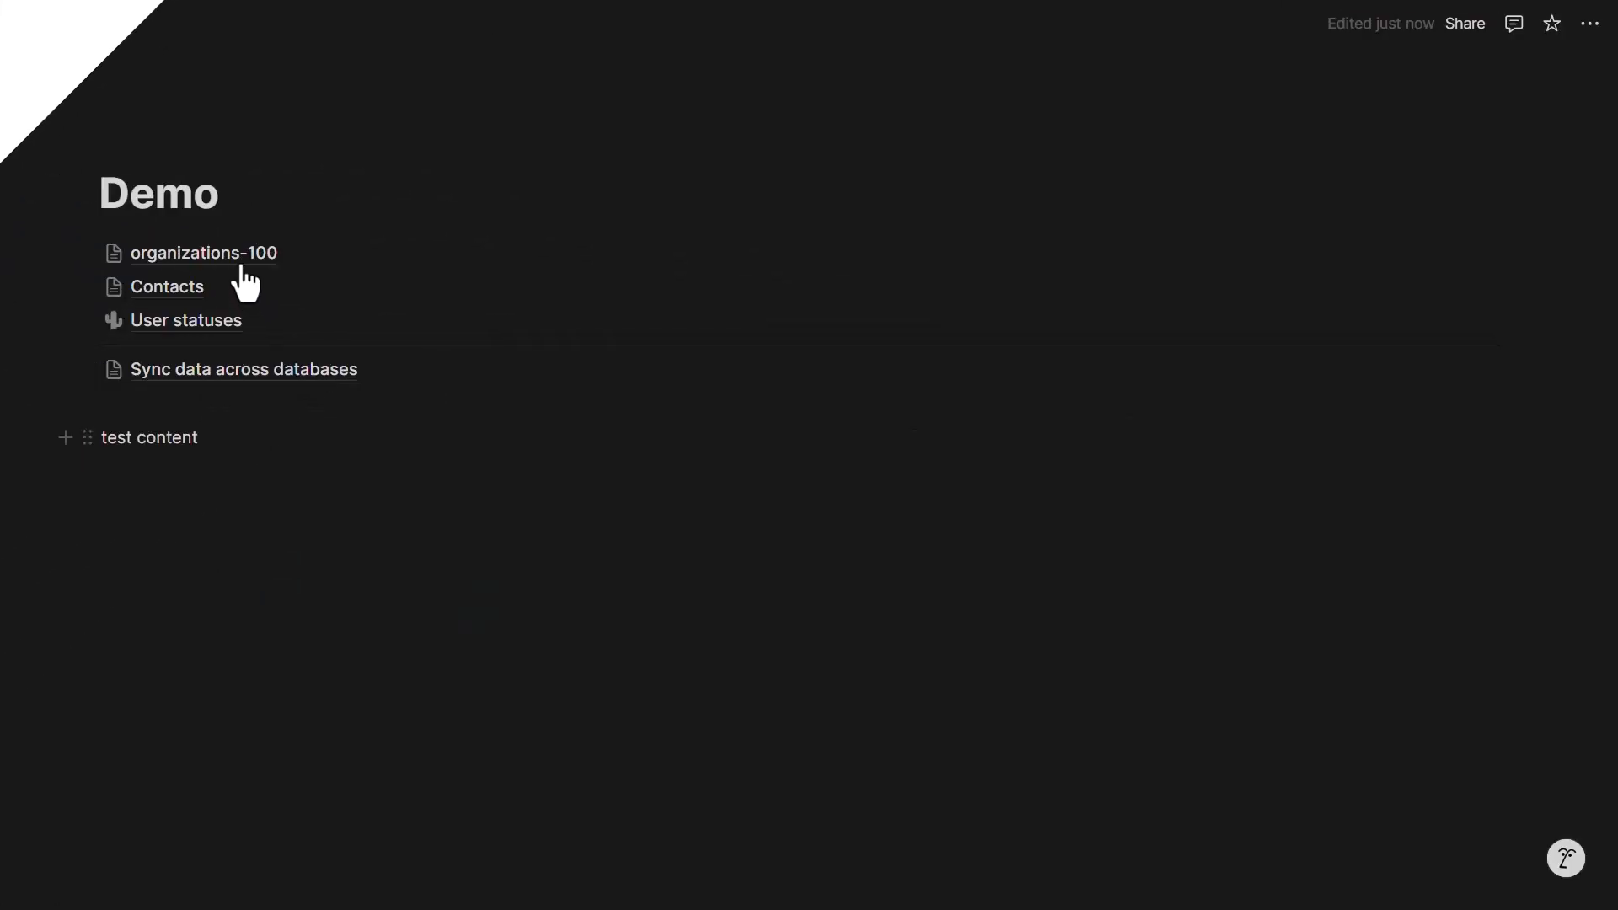
left_click(379, 284)
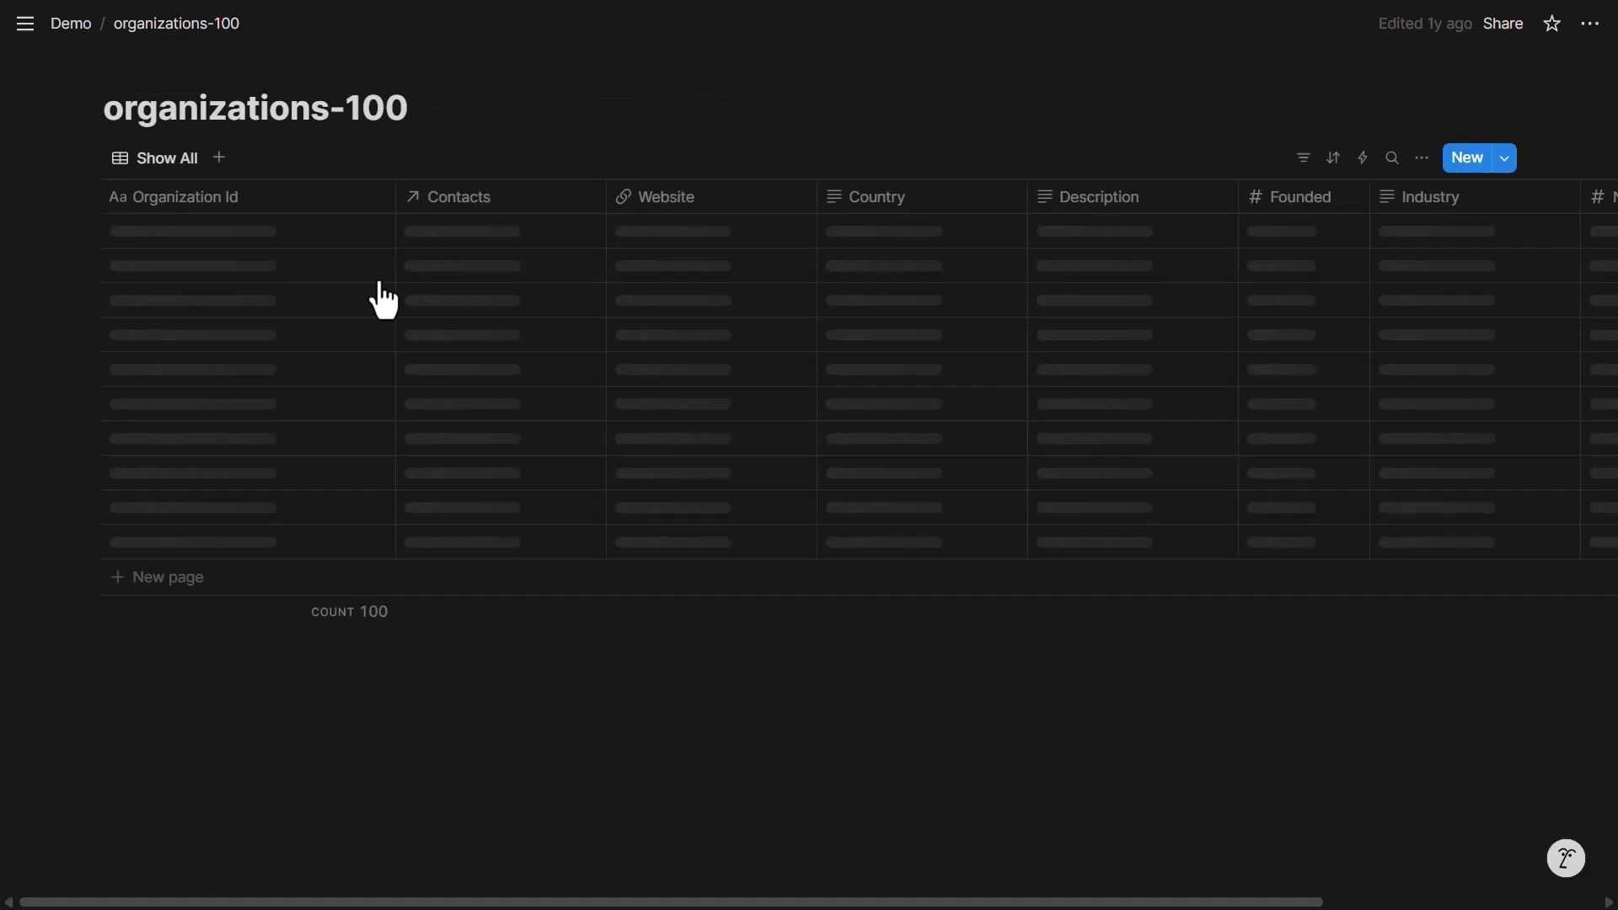
- Add a Text property named "Test" after the Number of employees column in the organizations-100 database
left_click_drag(813, 901, 1121, 901)
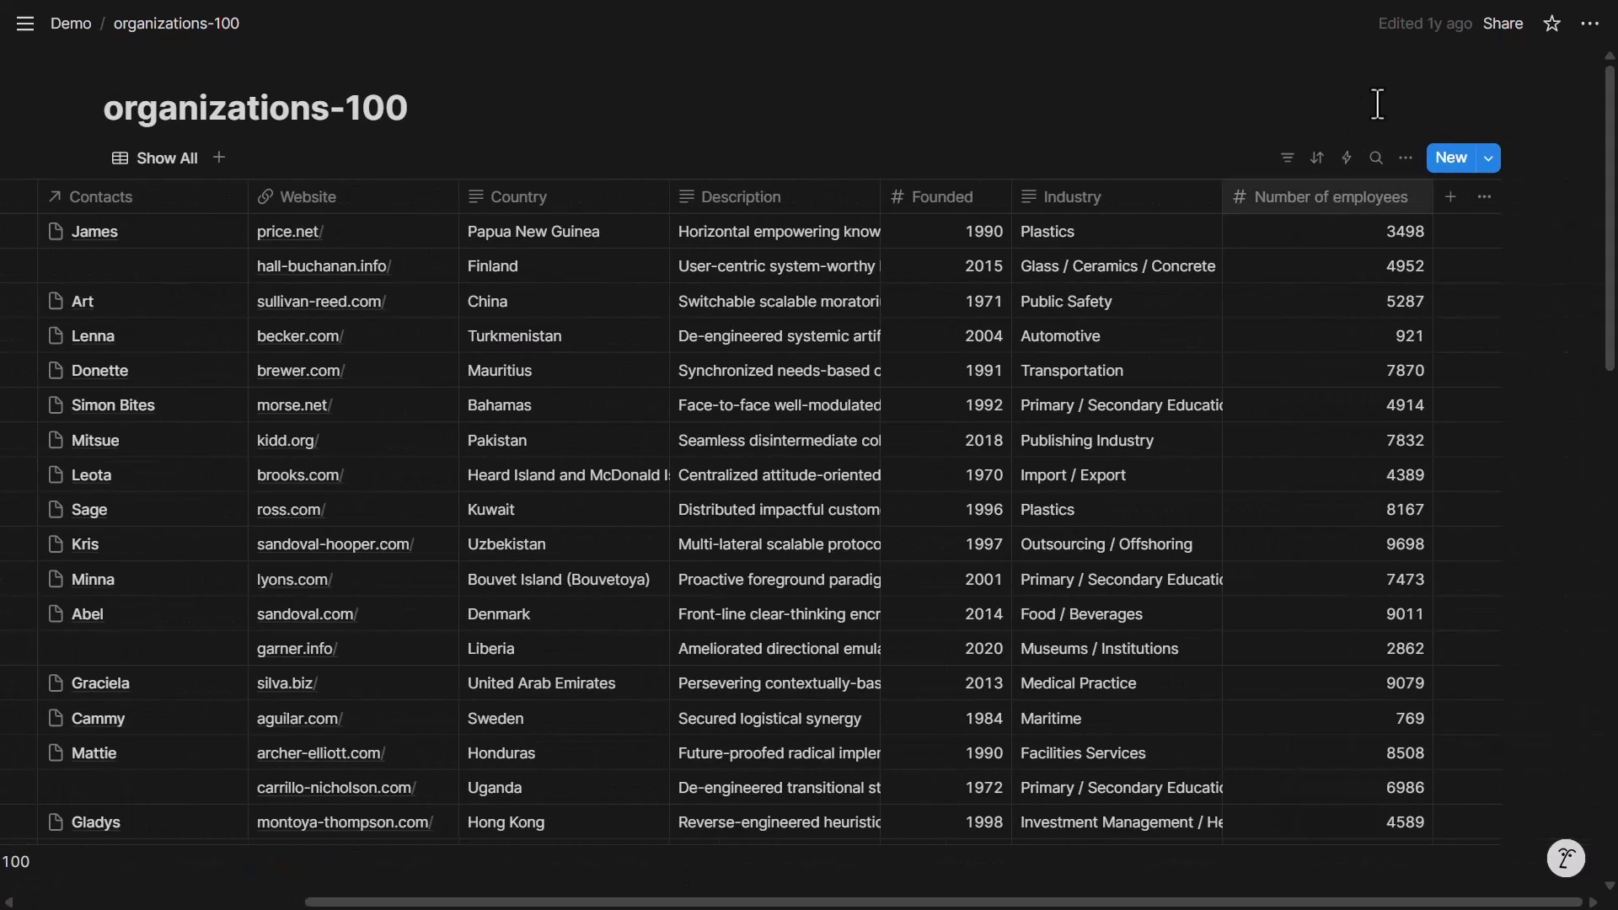
left_click(1451, 196)
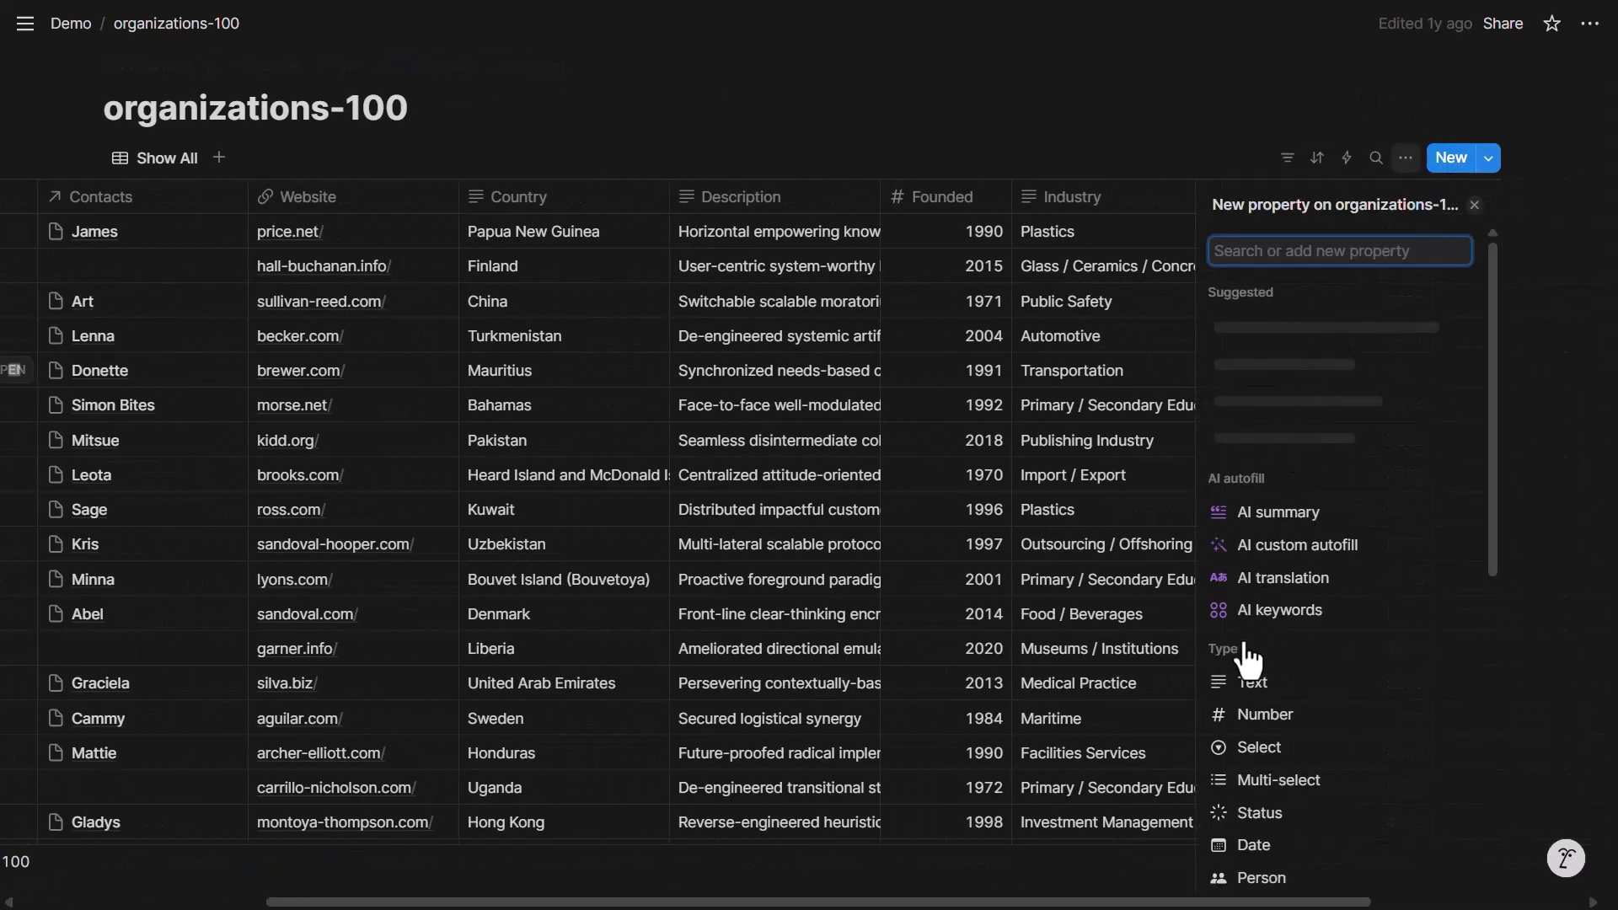
left_click(1250, 684)
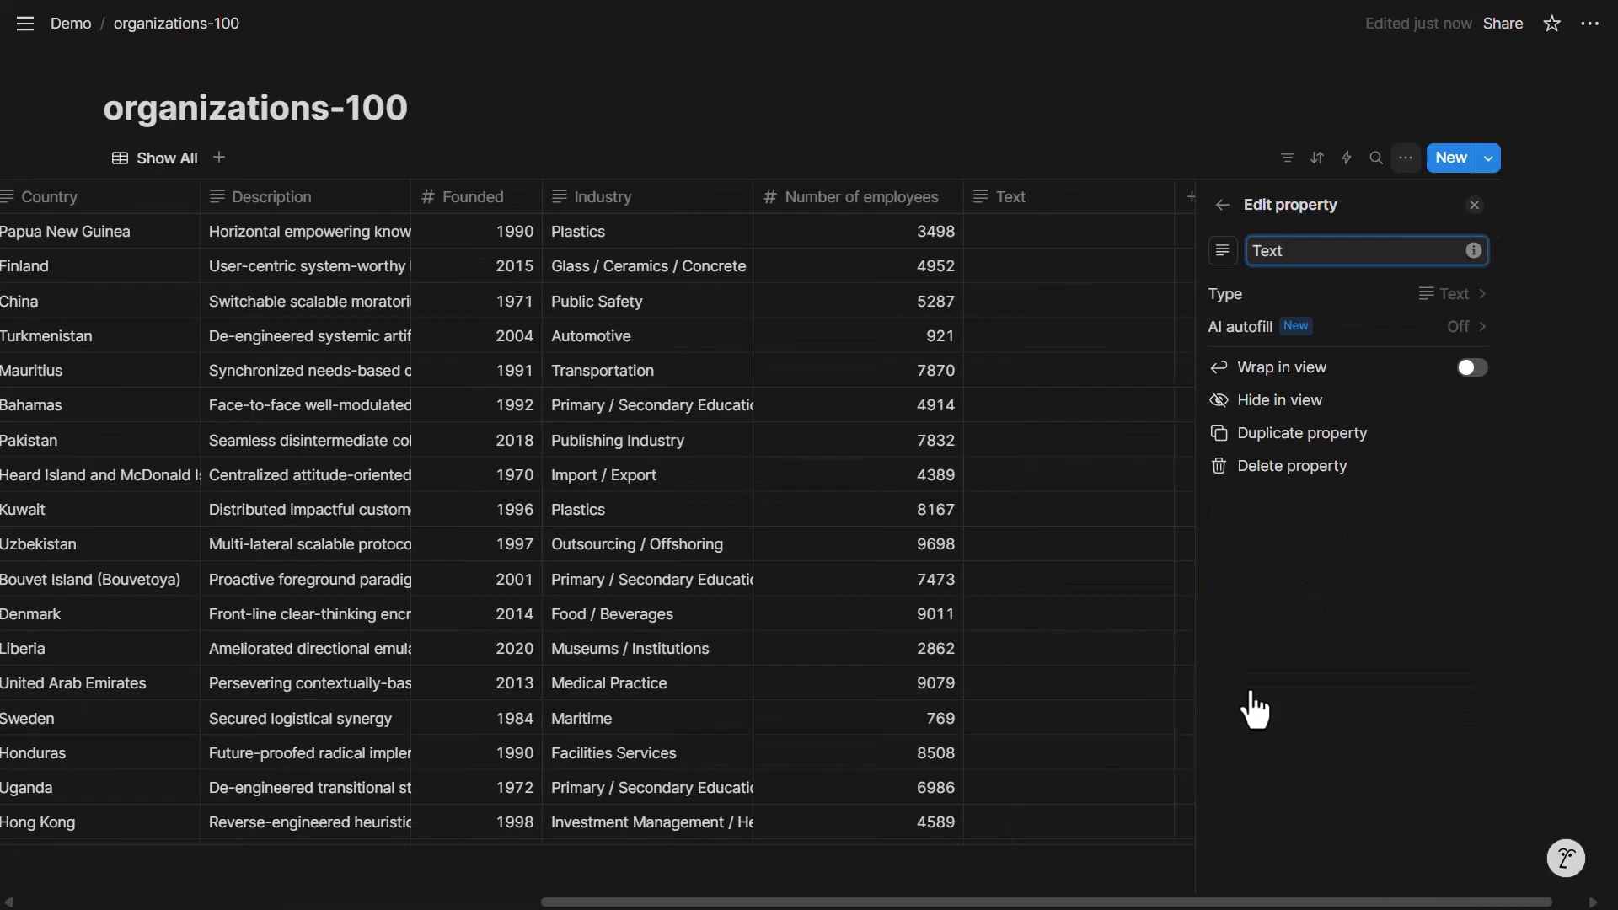
type("Tes")
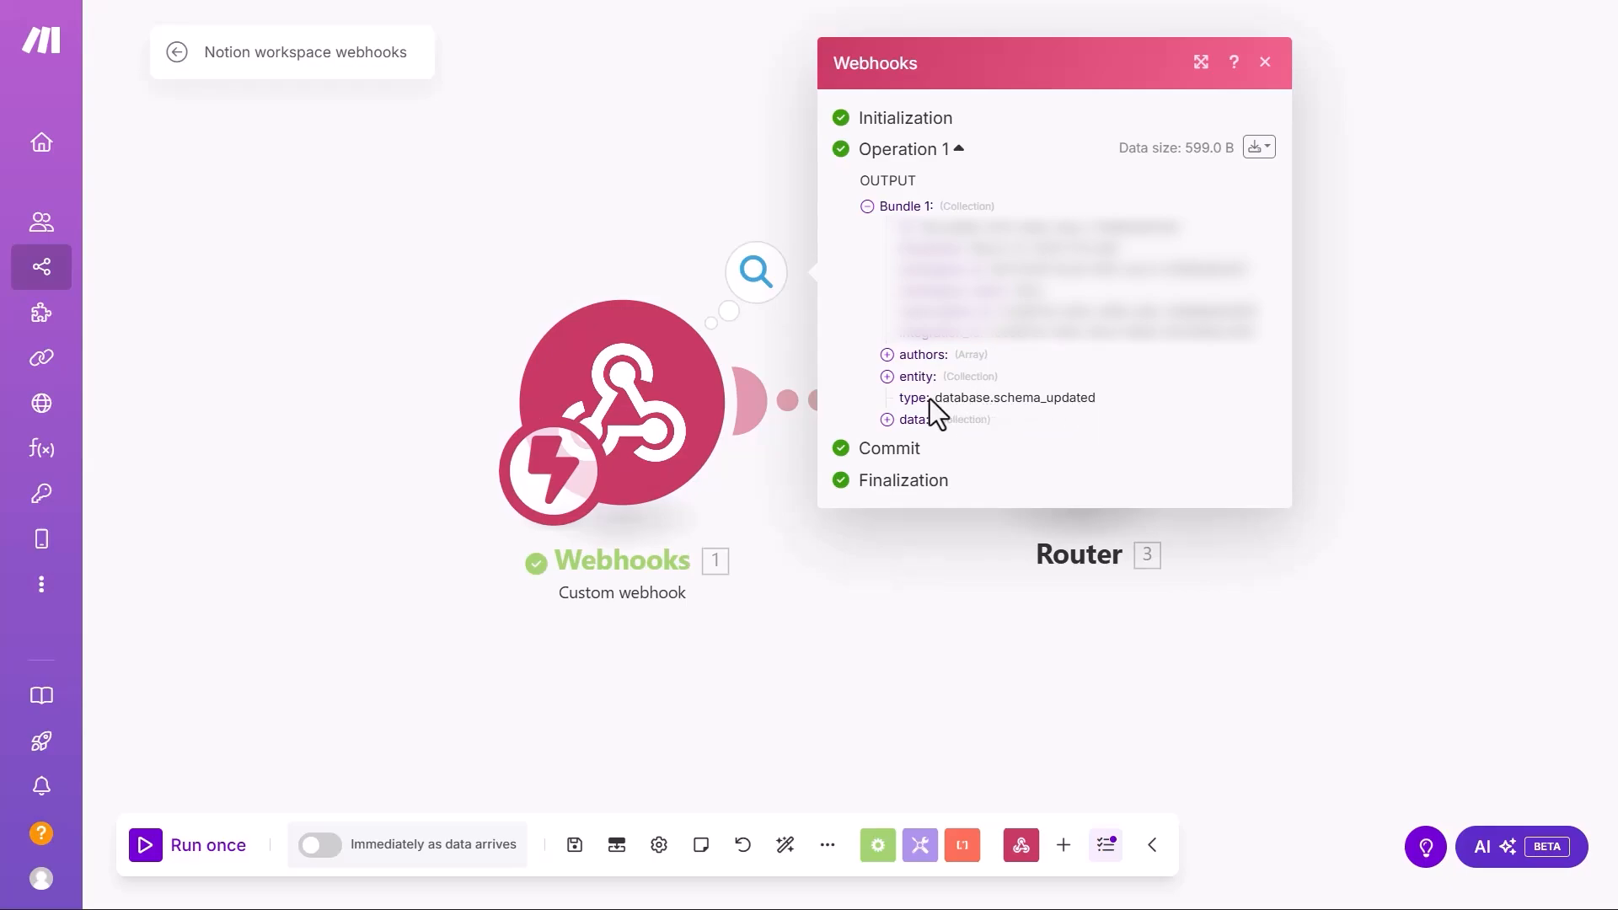
- Switch back to Make and examine the event type in the latest Webhooks output
left_click_drag(976, 398, 1004, 400)
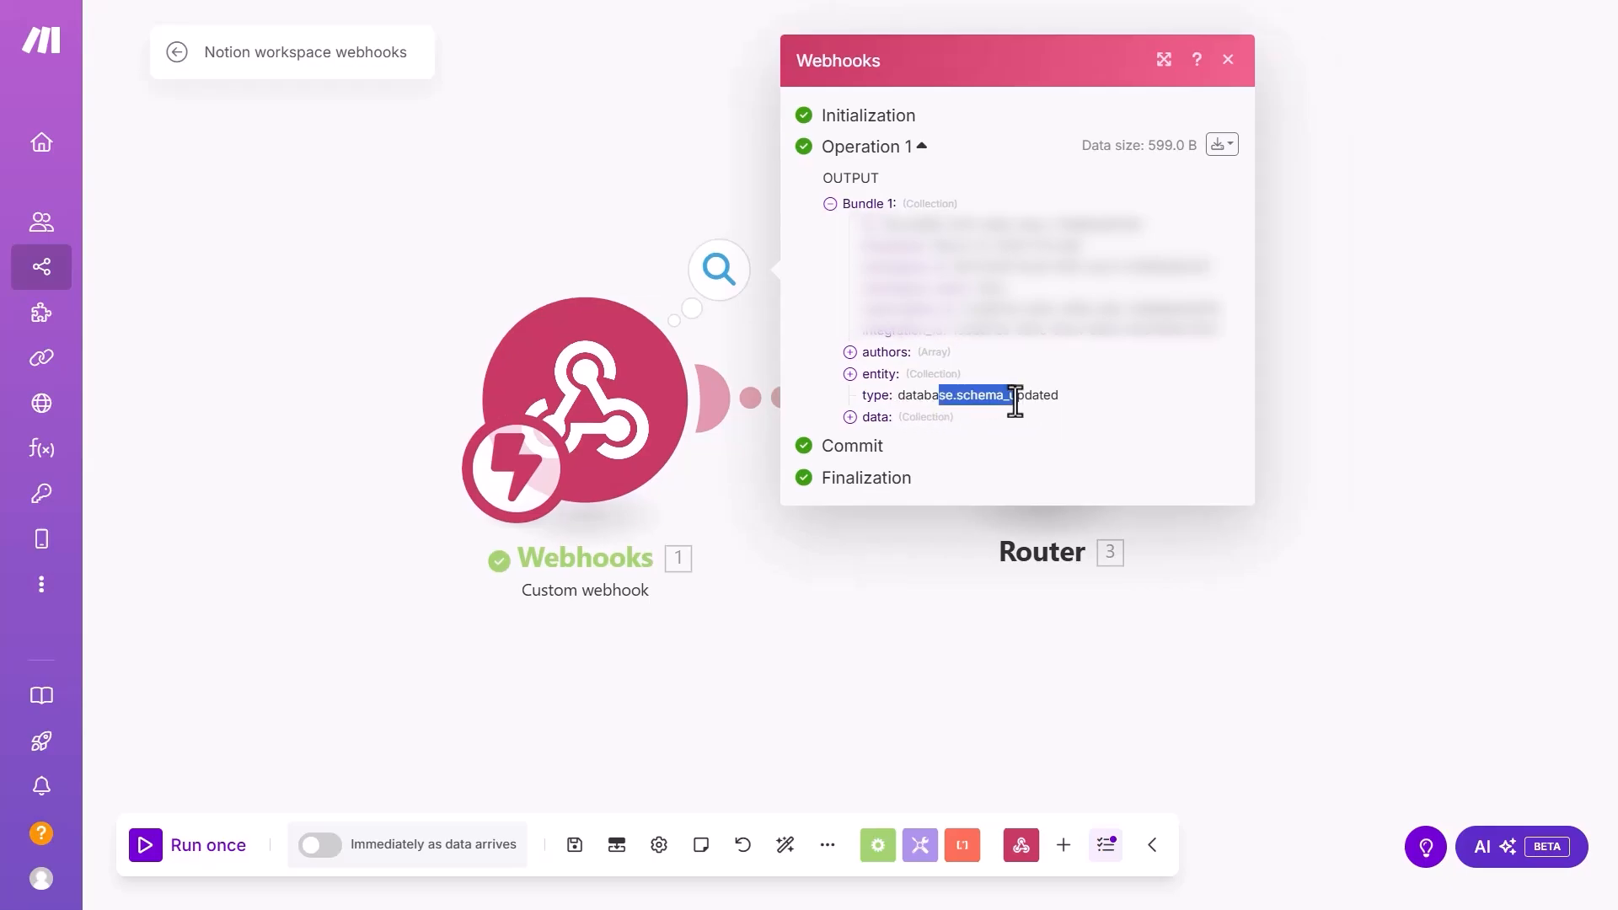
left_click(869, 467)
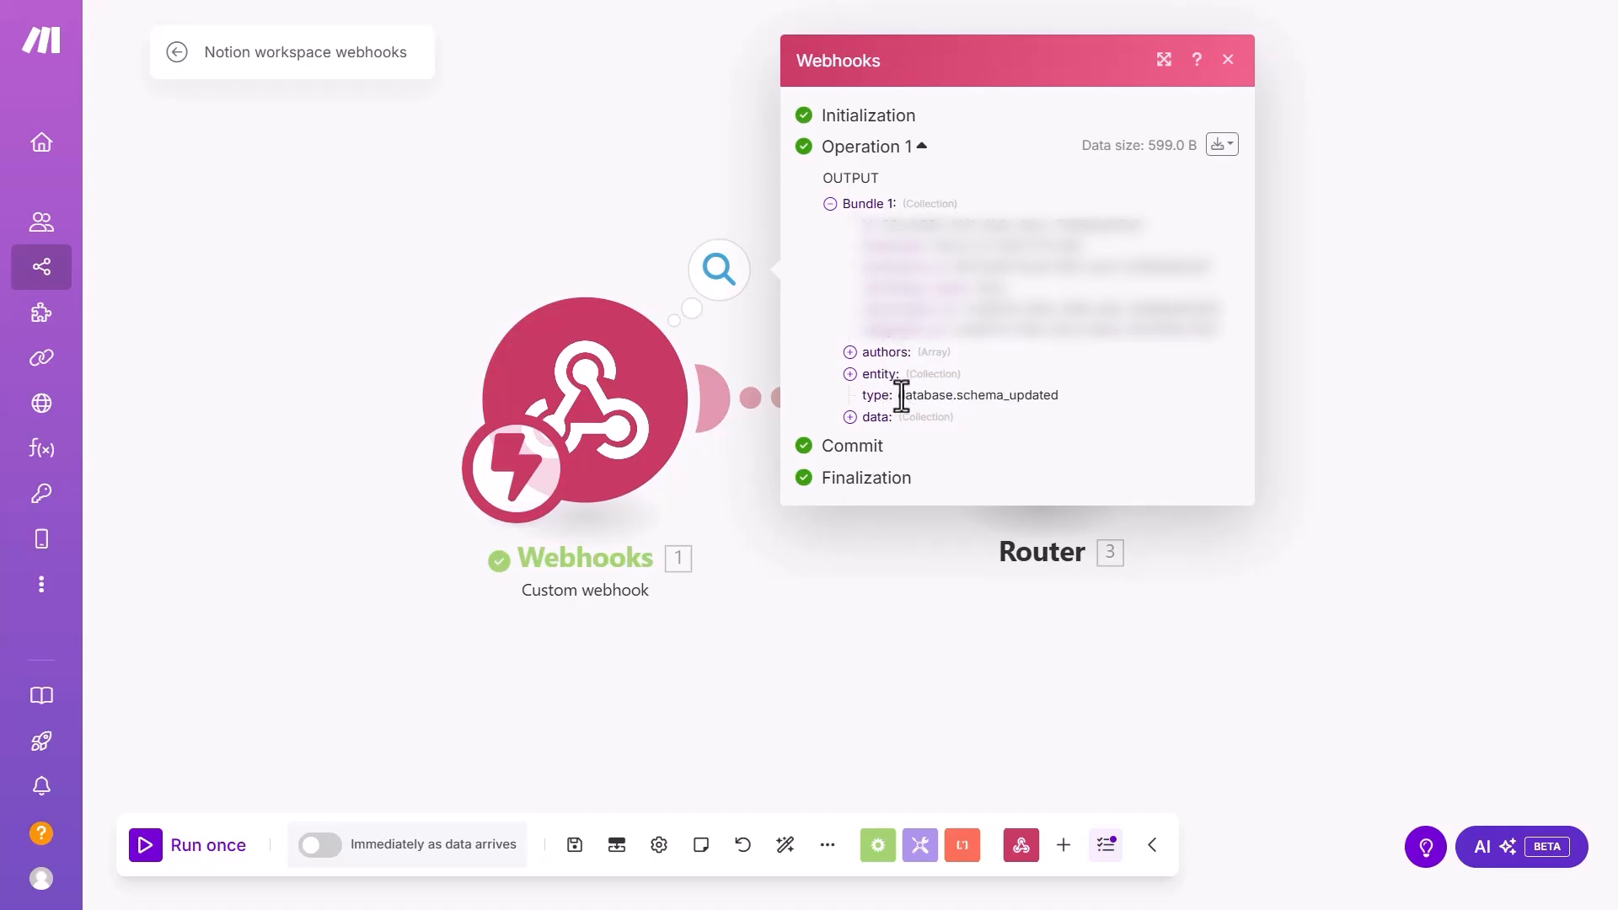
left_click_drag(898, 396, 998, 398)
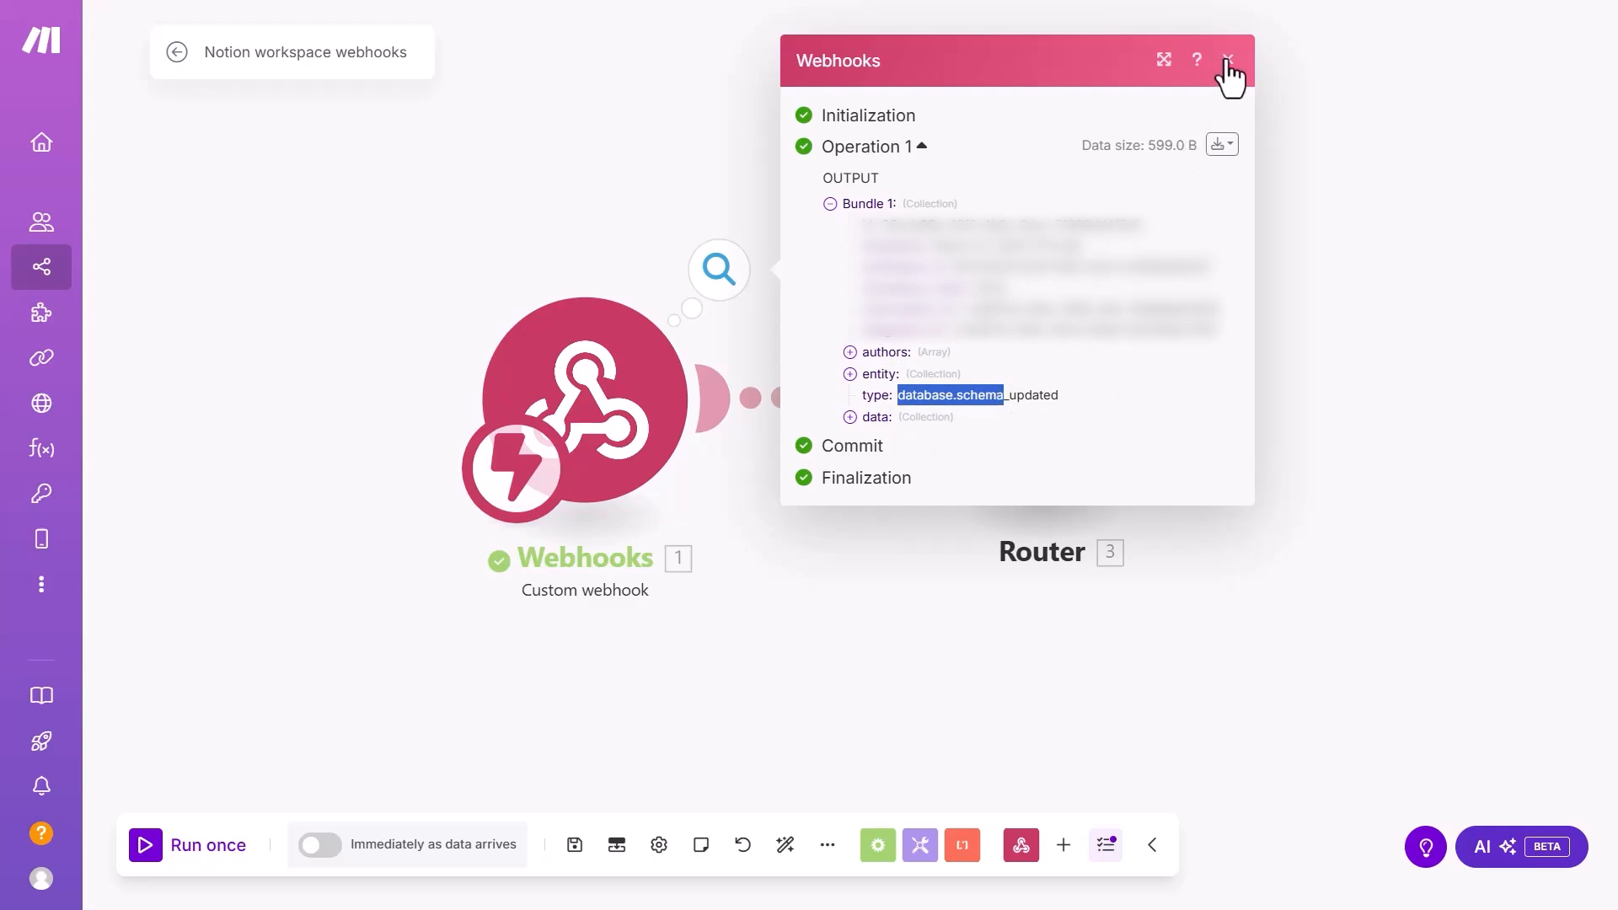
- Expand the bundle's data, parent, updated_properties and entity to examine the property change, and close the Webhooks output
left_click(981, 418)
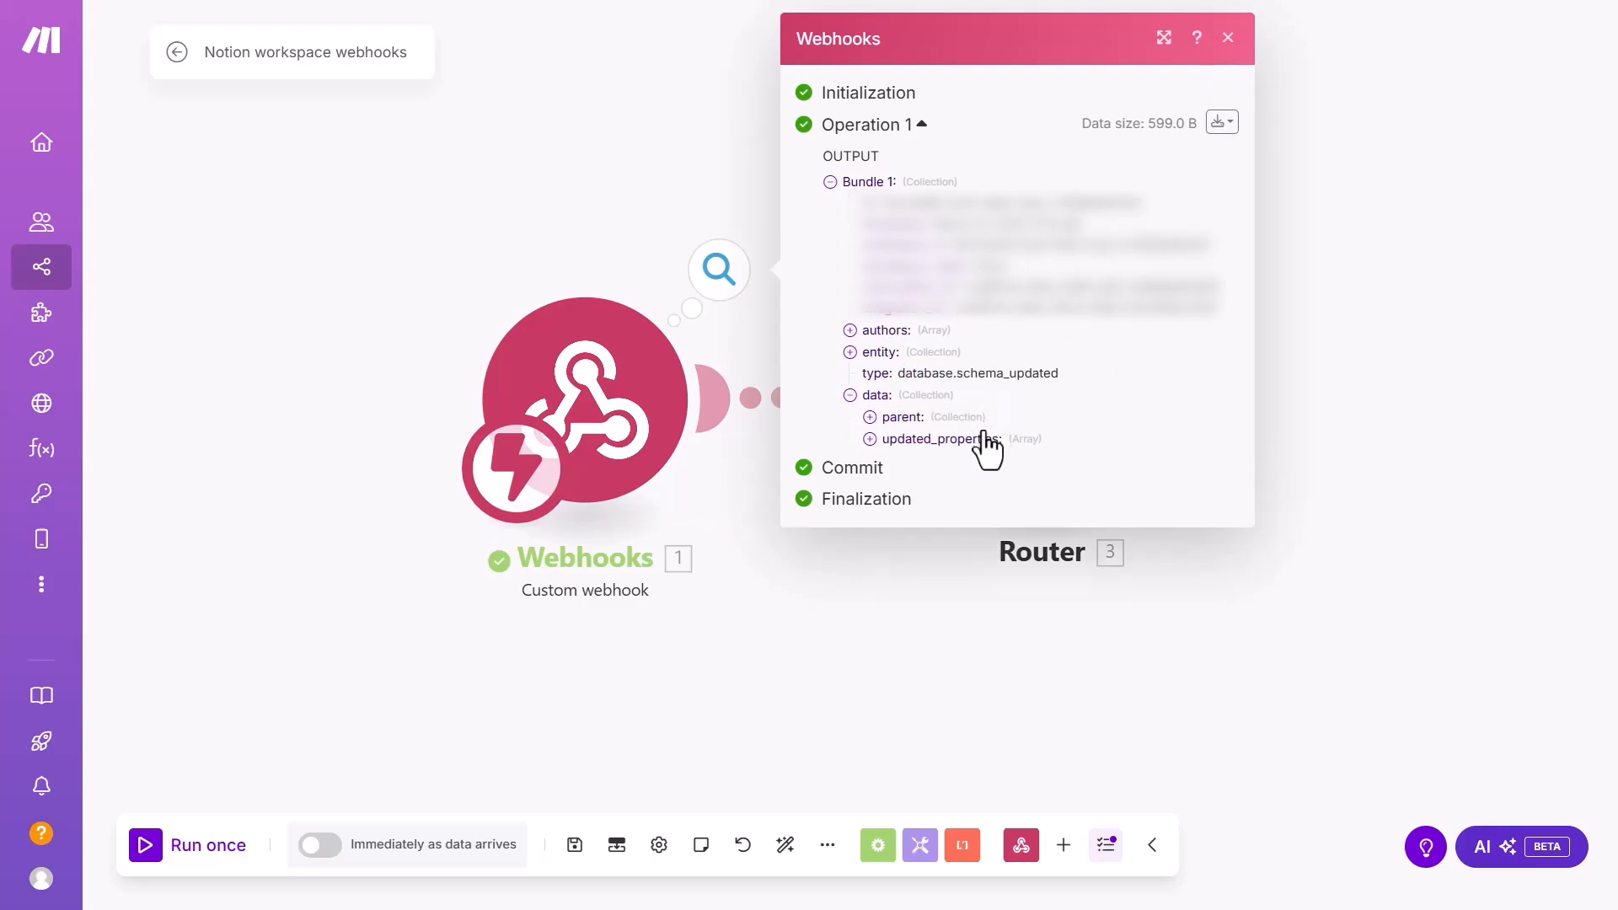
left_click(921, 422)
left_click(916, 480)
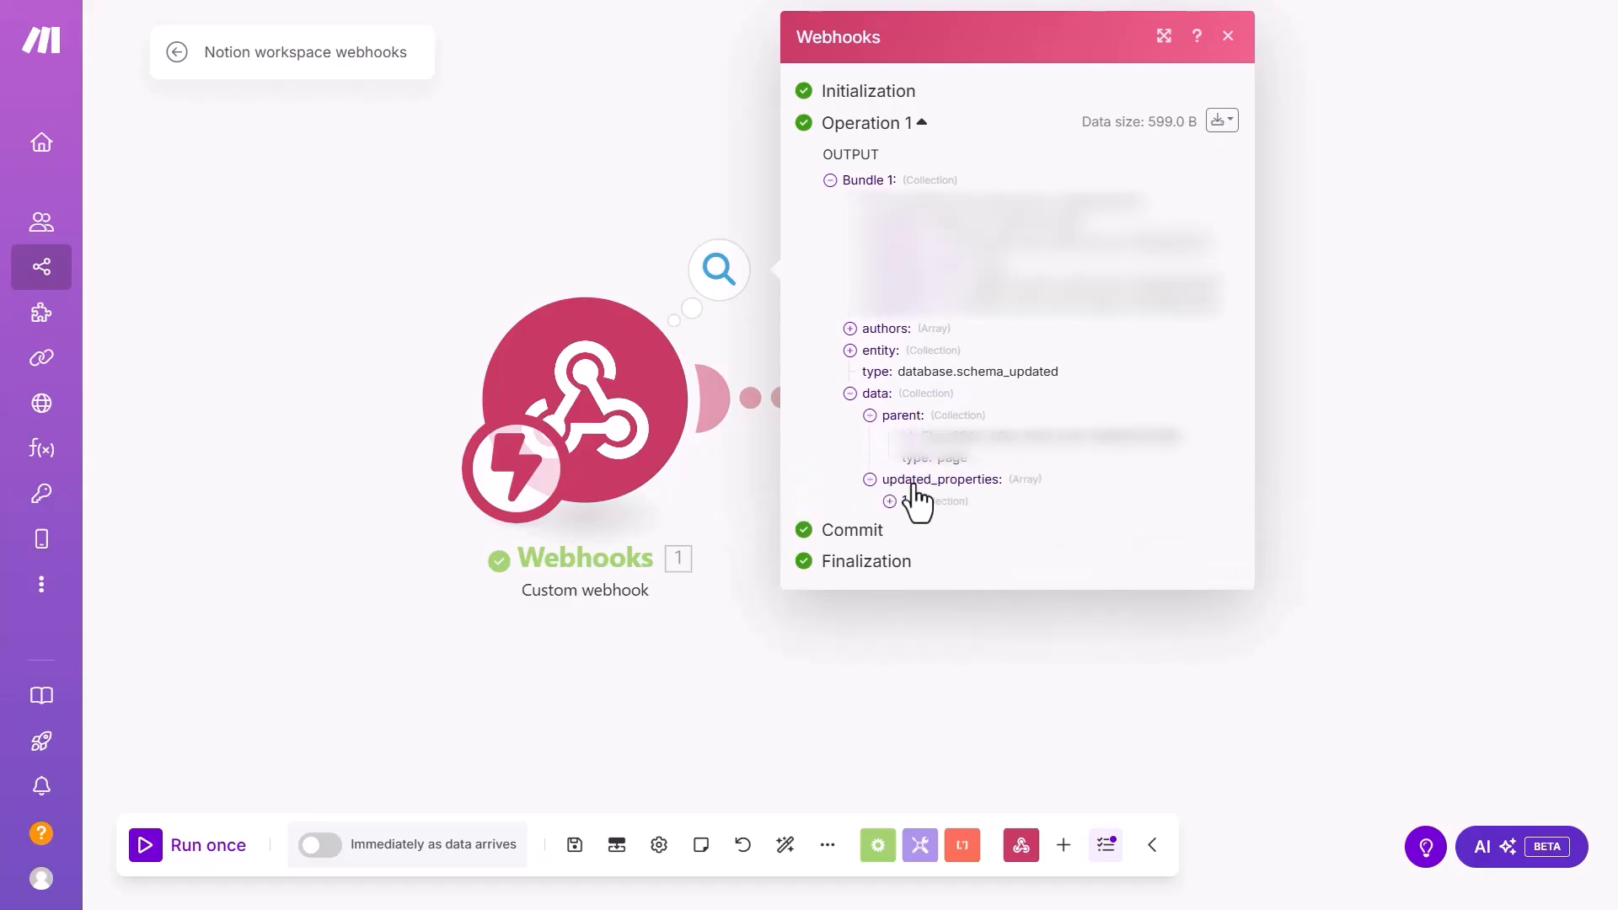
left_click(915, 499)
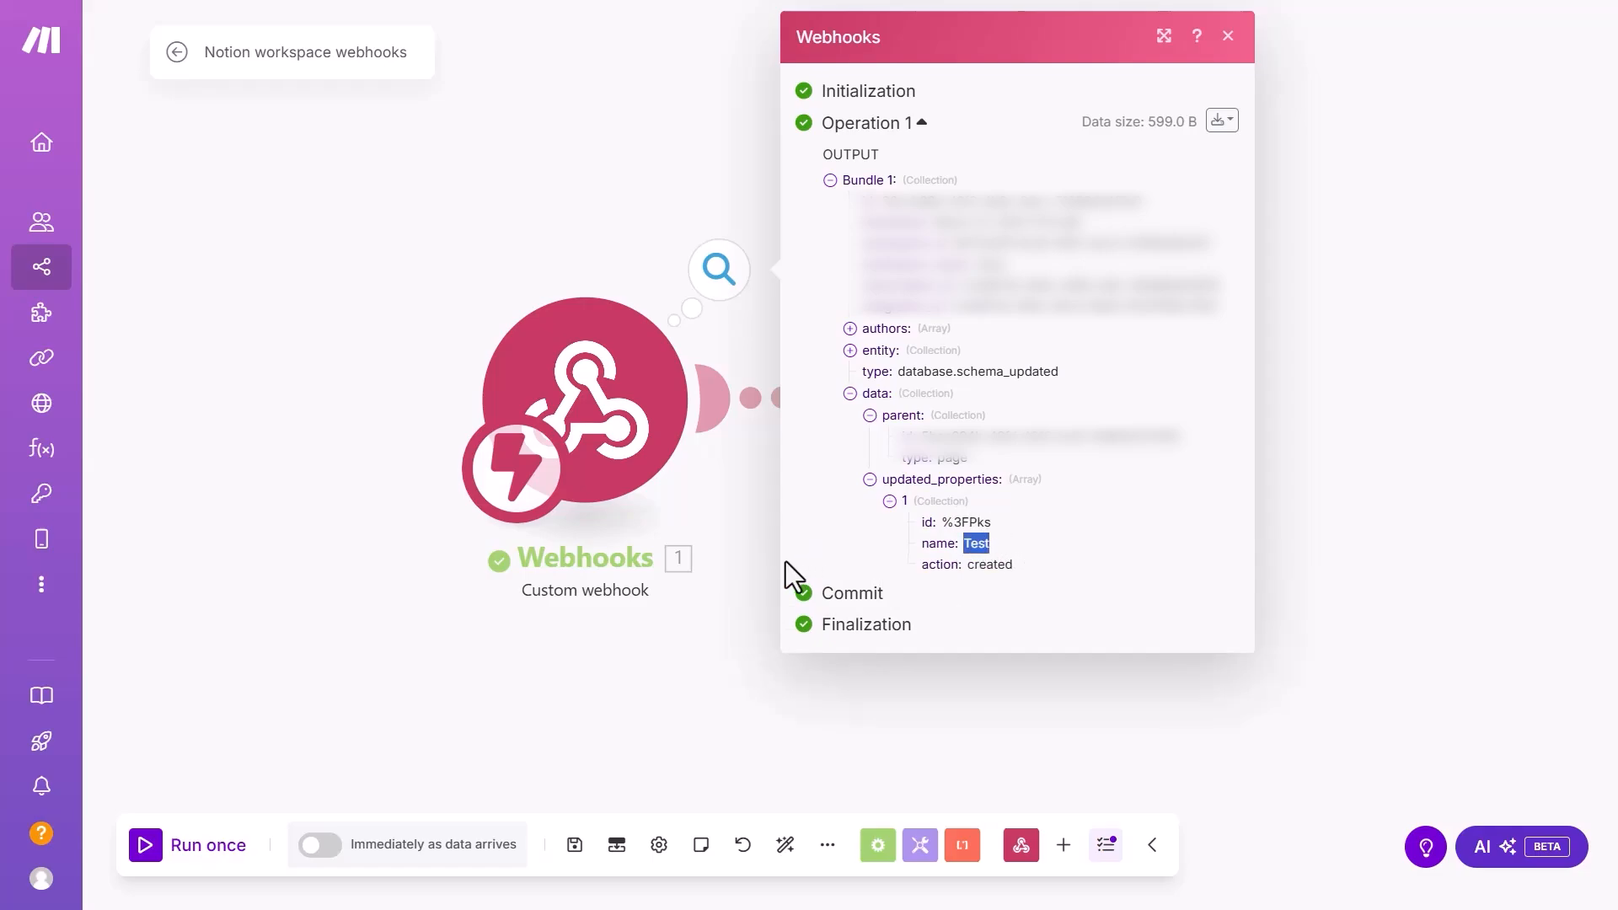
left_click(851, 350)
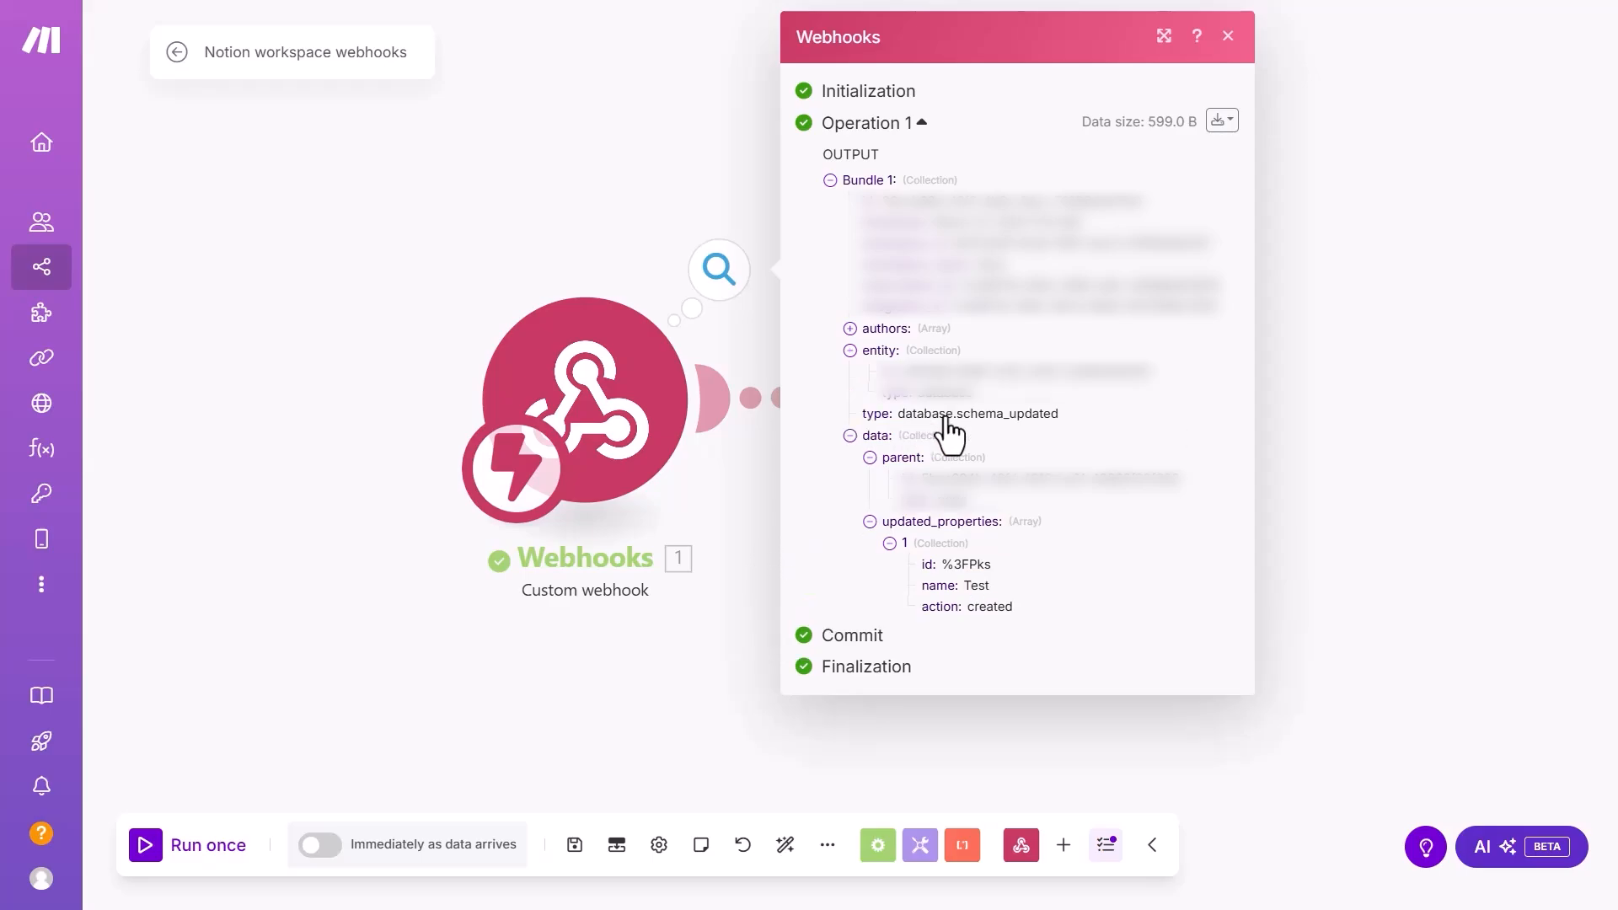
left_click(683, 674)
- Add two empty routes to the Router
left_click_drag(872, 615, 601, 616)
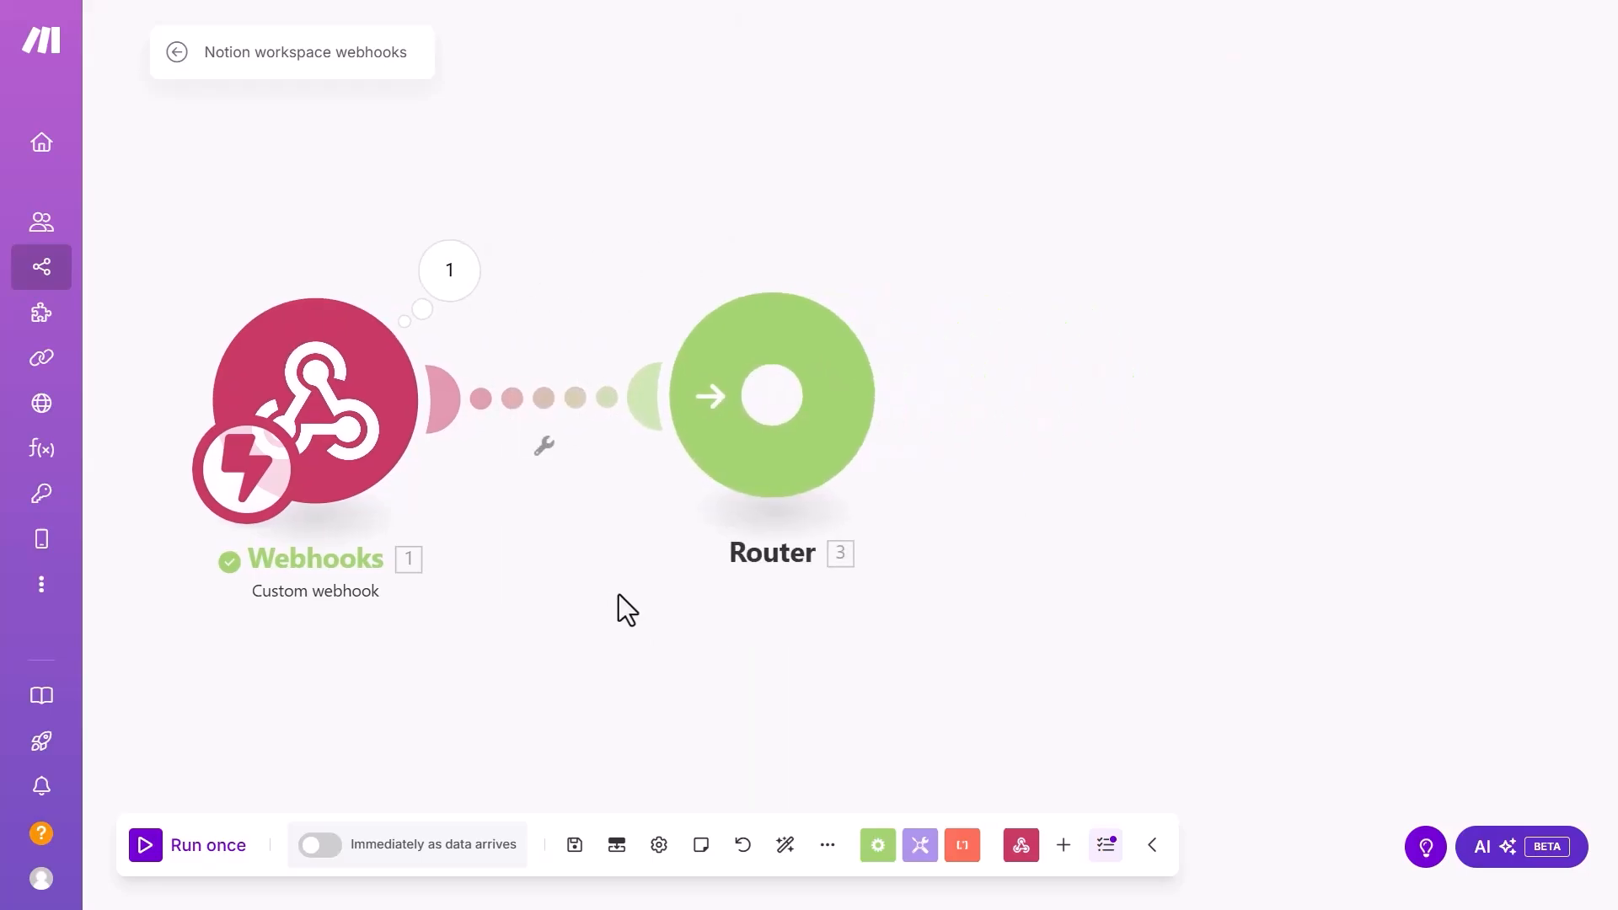
scroll(701, 595, "down", 1)
left_click_drag(746, 610, 635, 605)
left_click(672, 438)
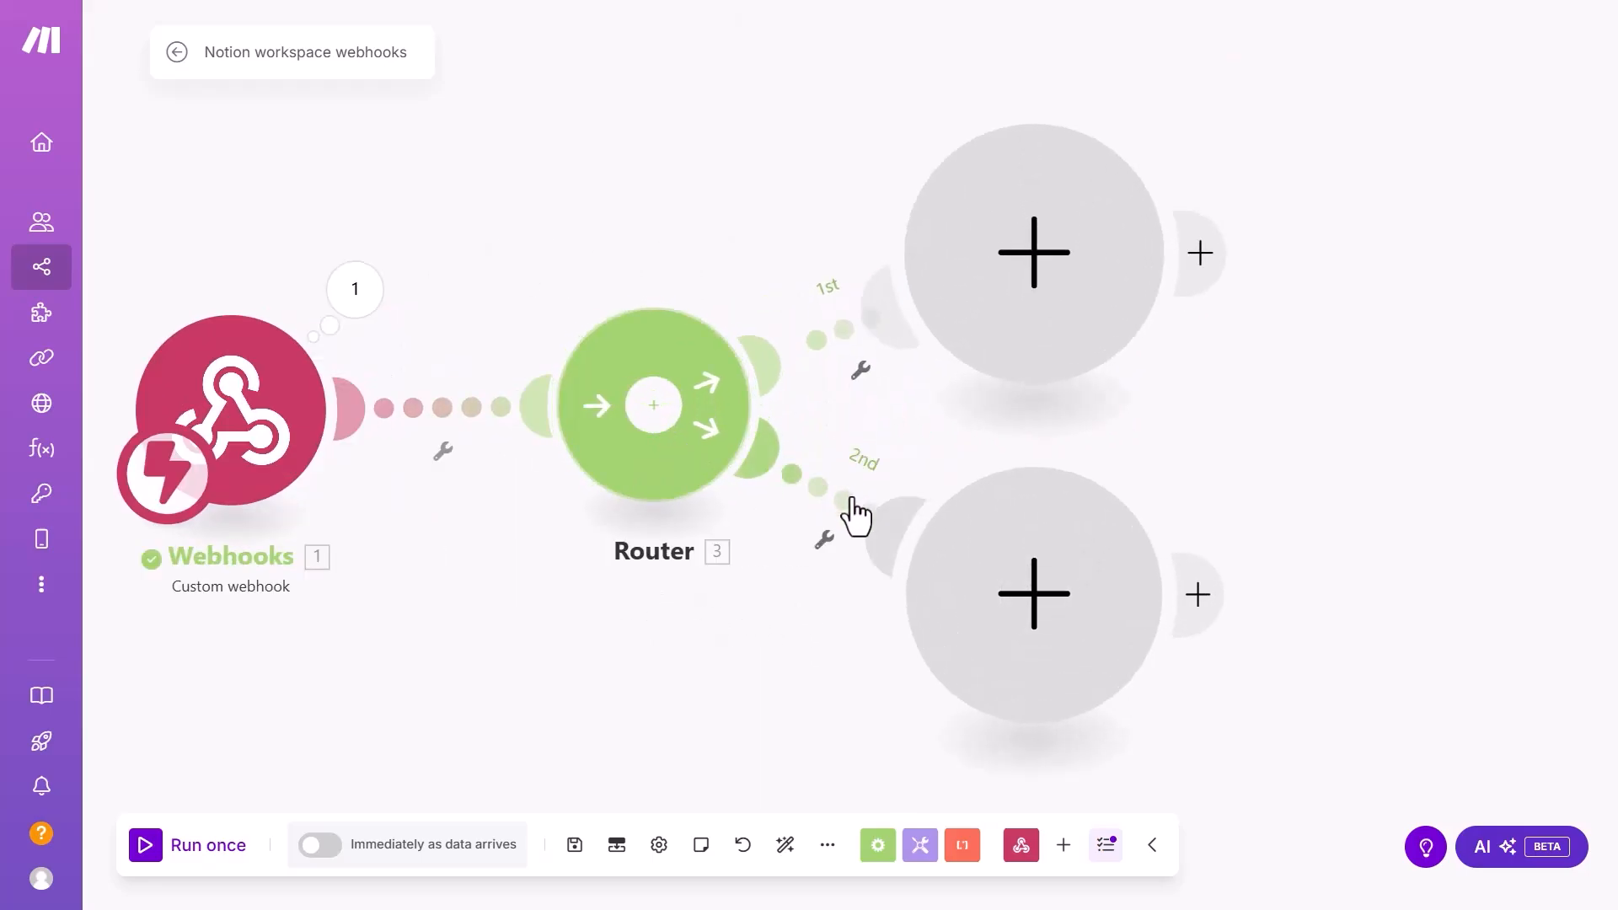
- Set a filter labelled "database.schema" on the Router's first route, requiring the webhook's top-level type to contain "database.schema", case insensitive
left_click(858, 342)
left_click(993, 164)
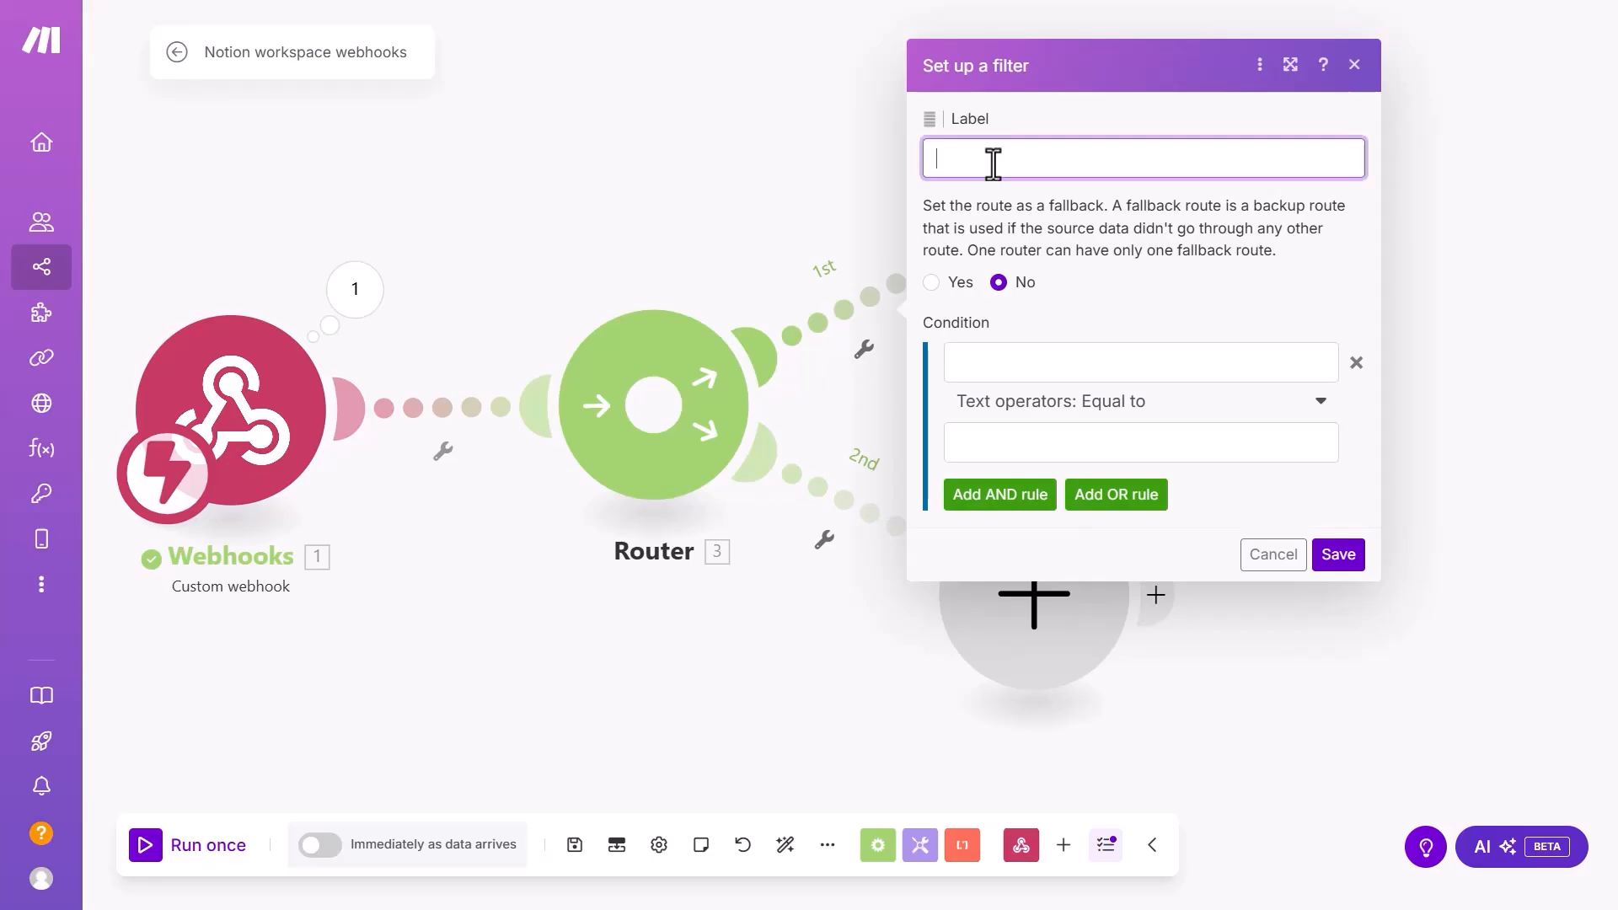
type("database.schema")
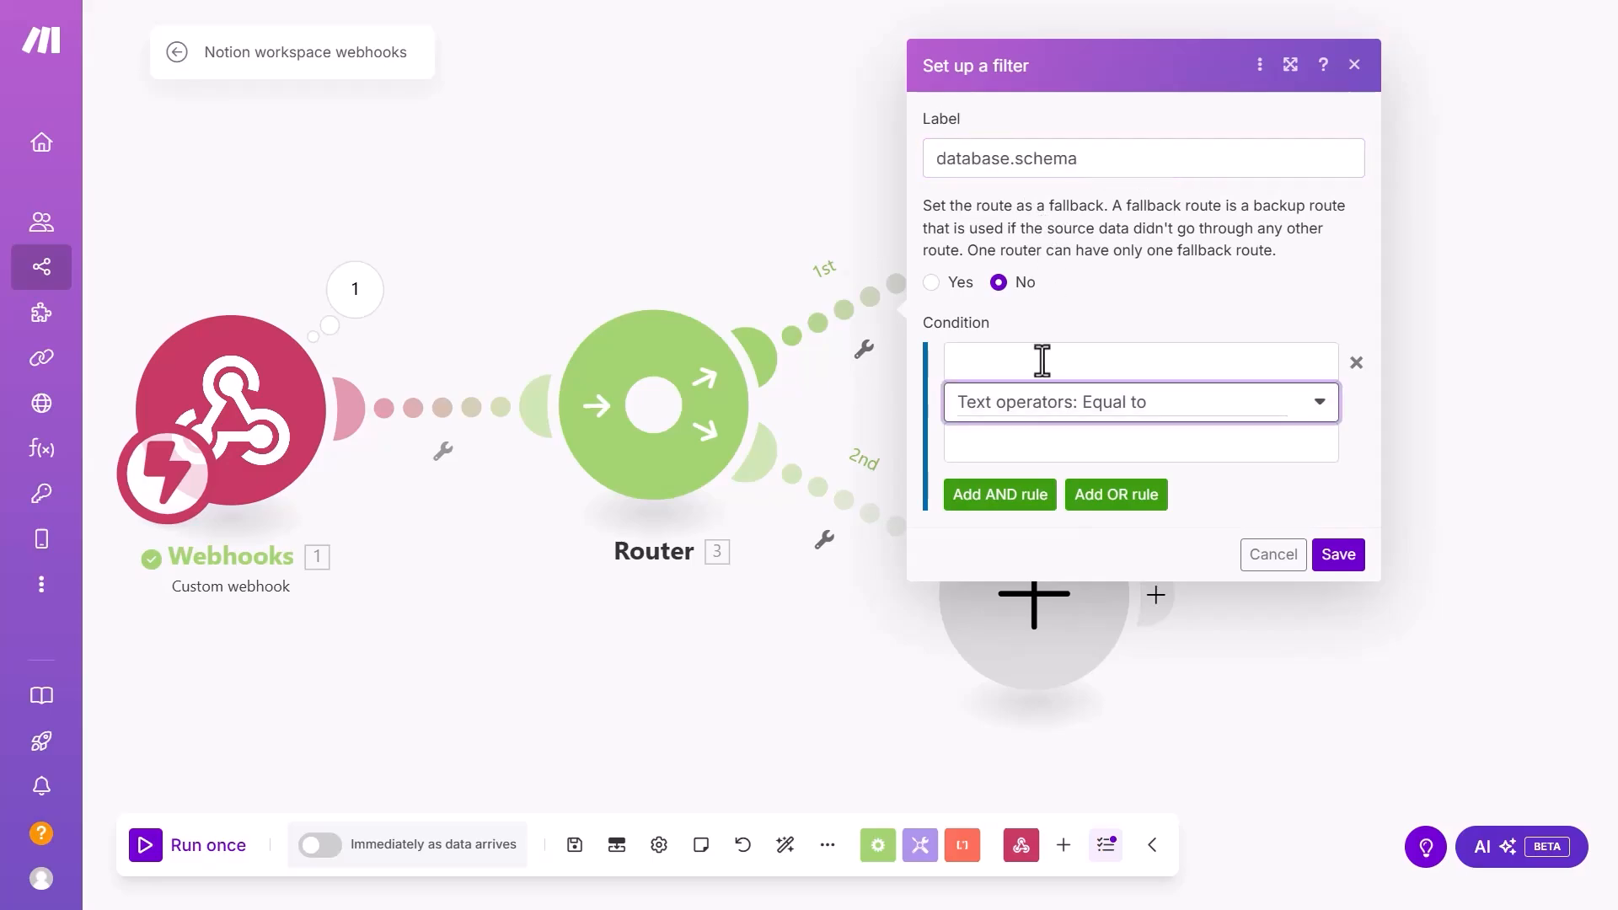
left_click(1043, 361)
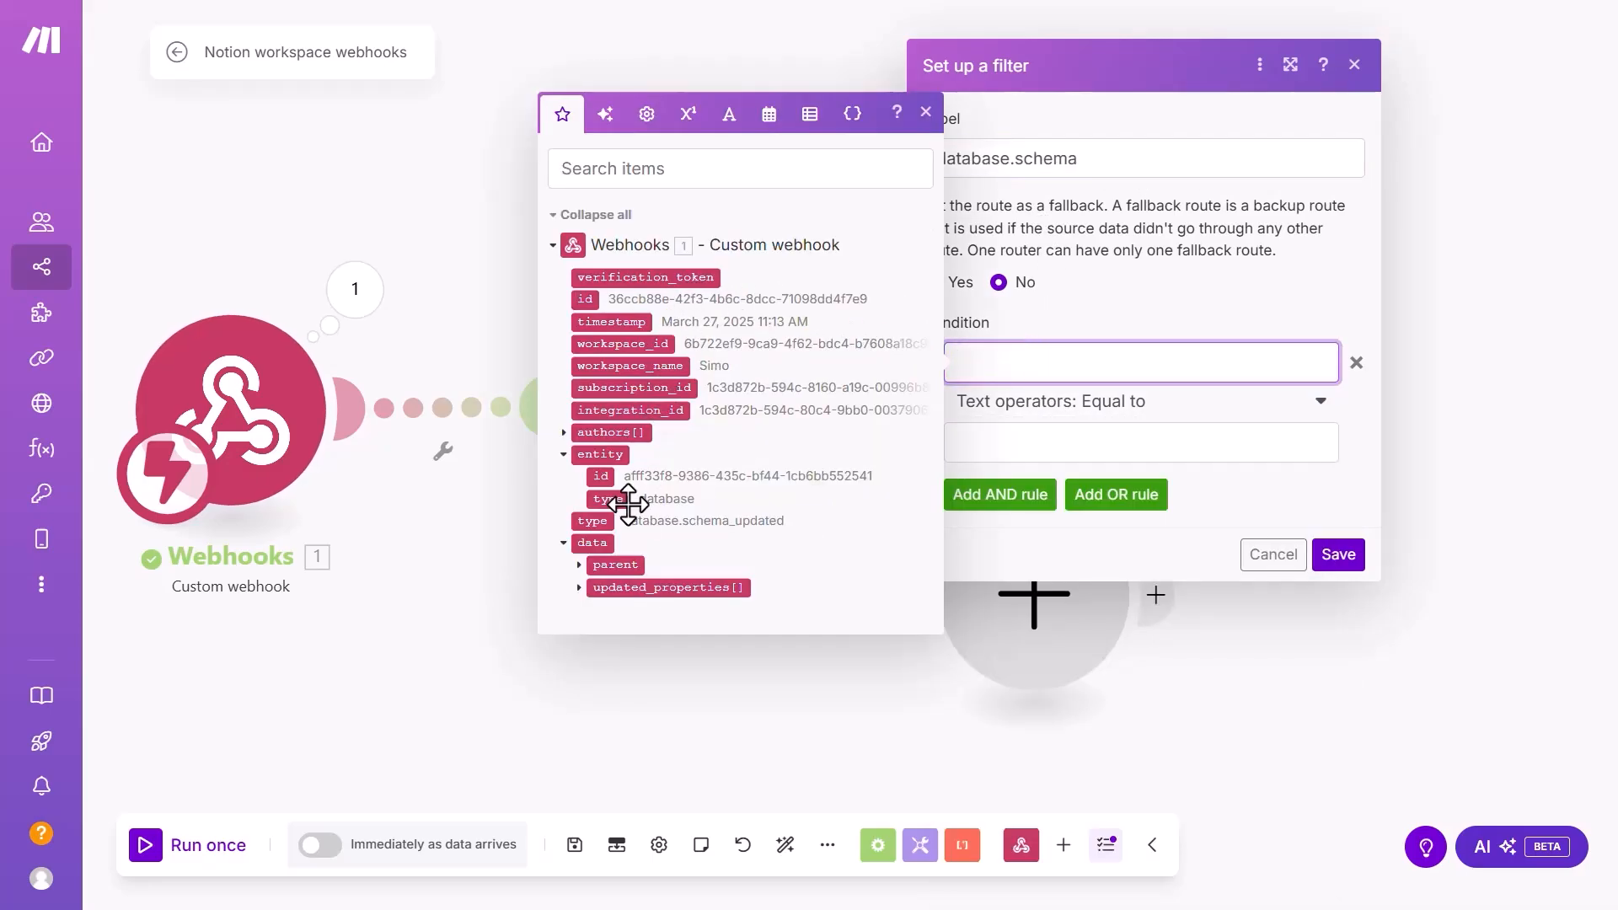
left_click(602, 520)
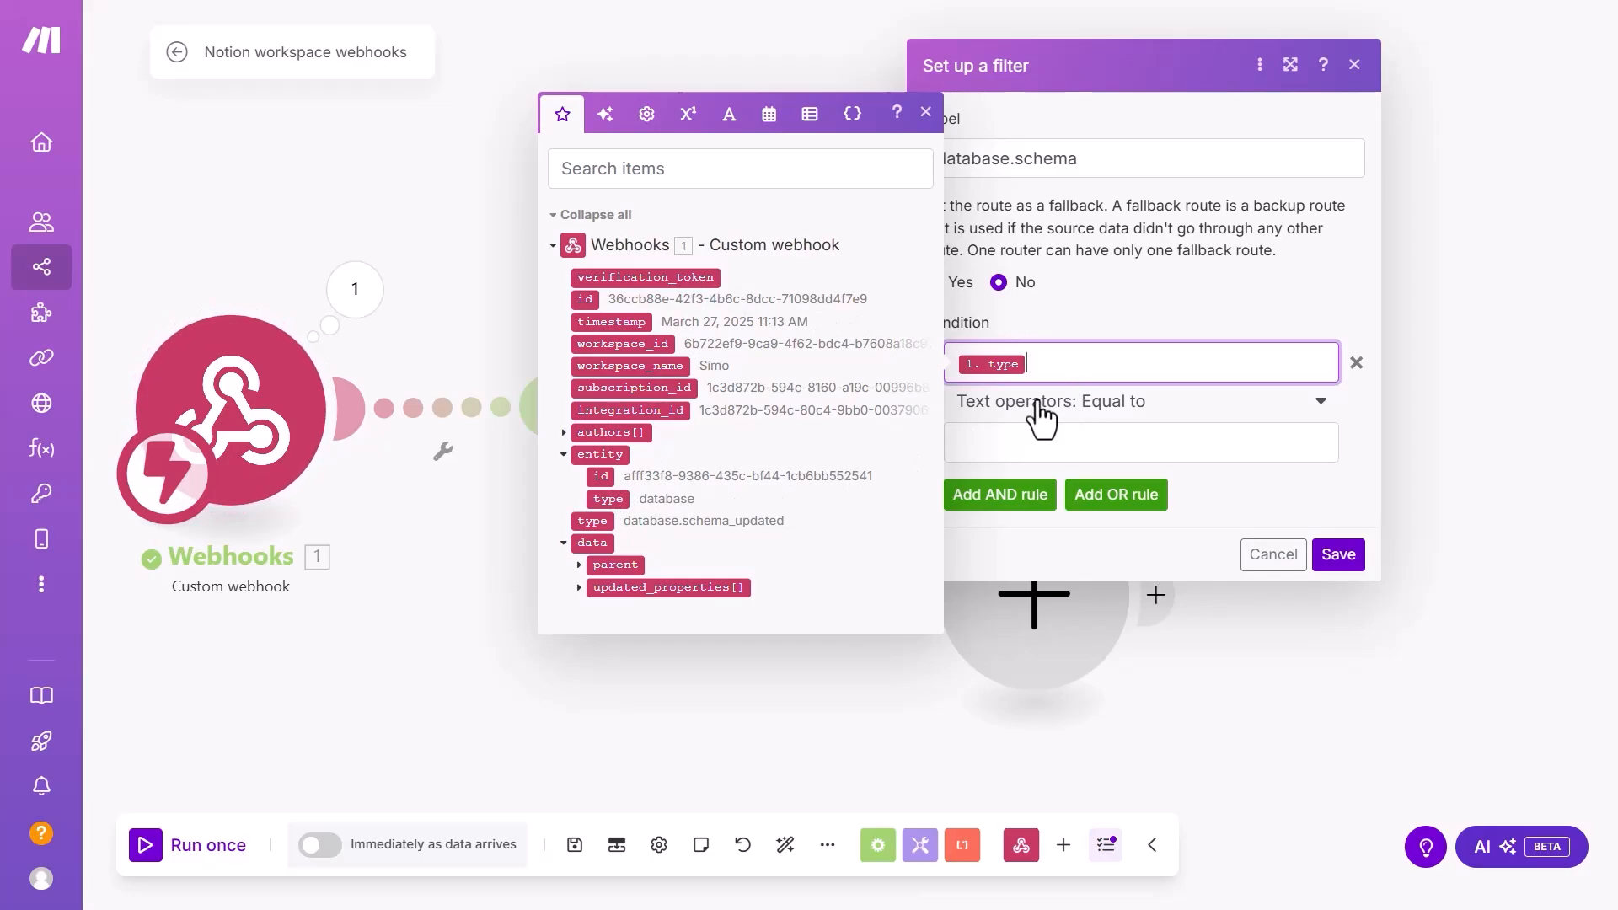
left_click(1045, 416)
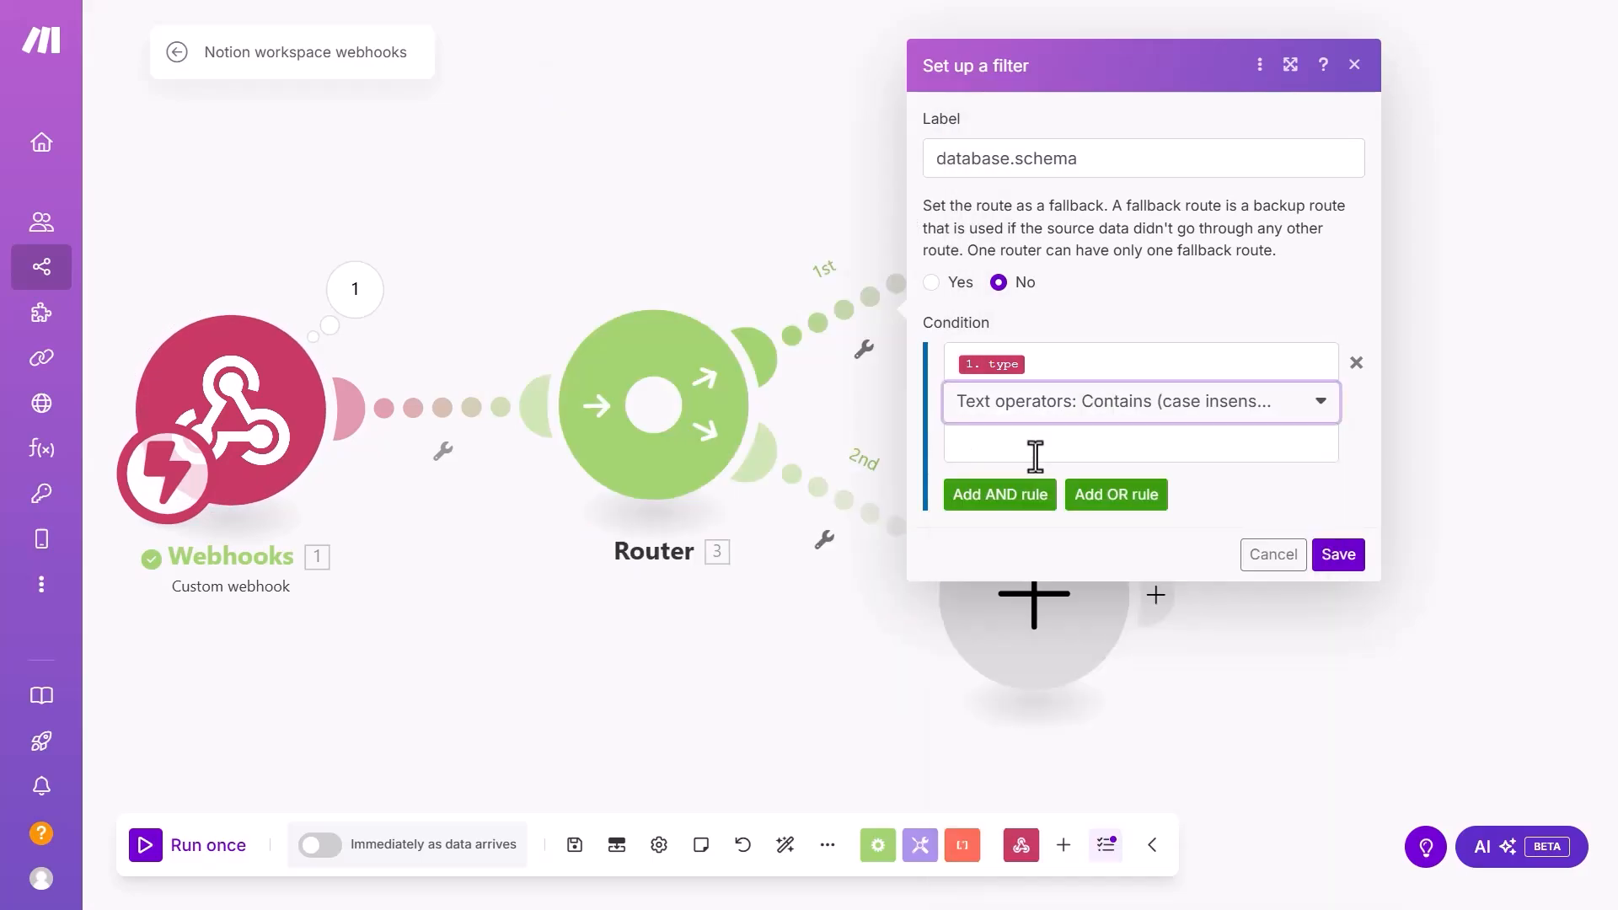
left_click(1035, 456)
type("database.schema")
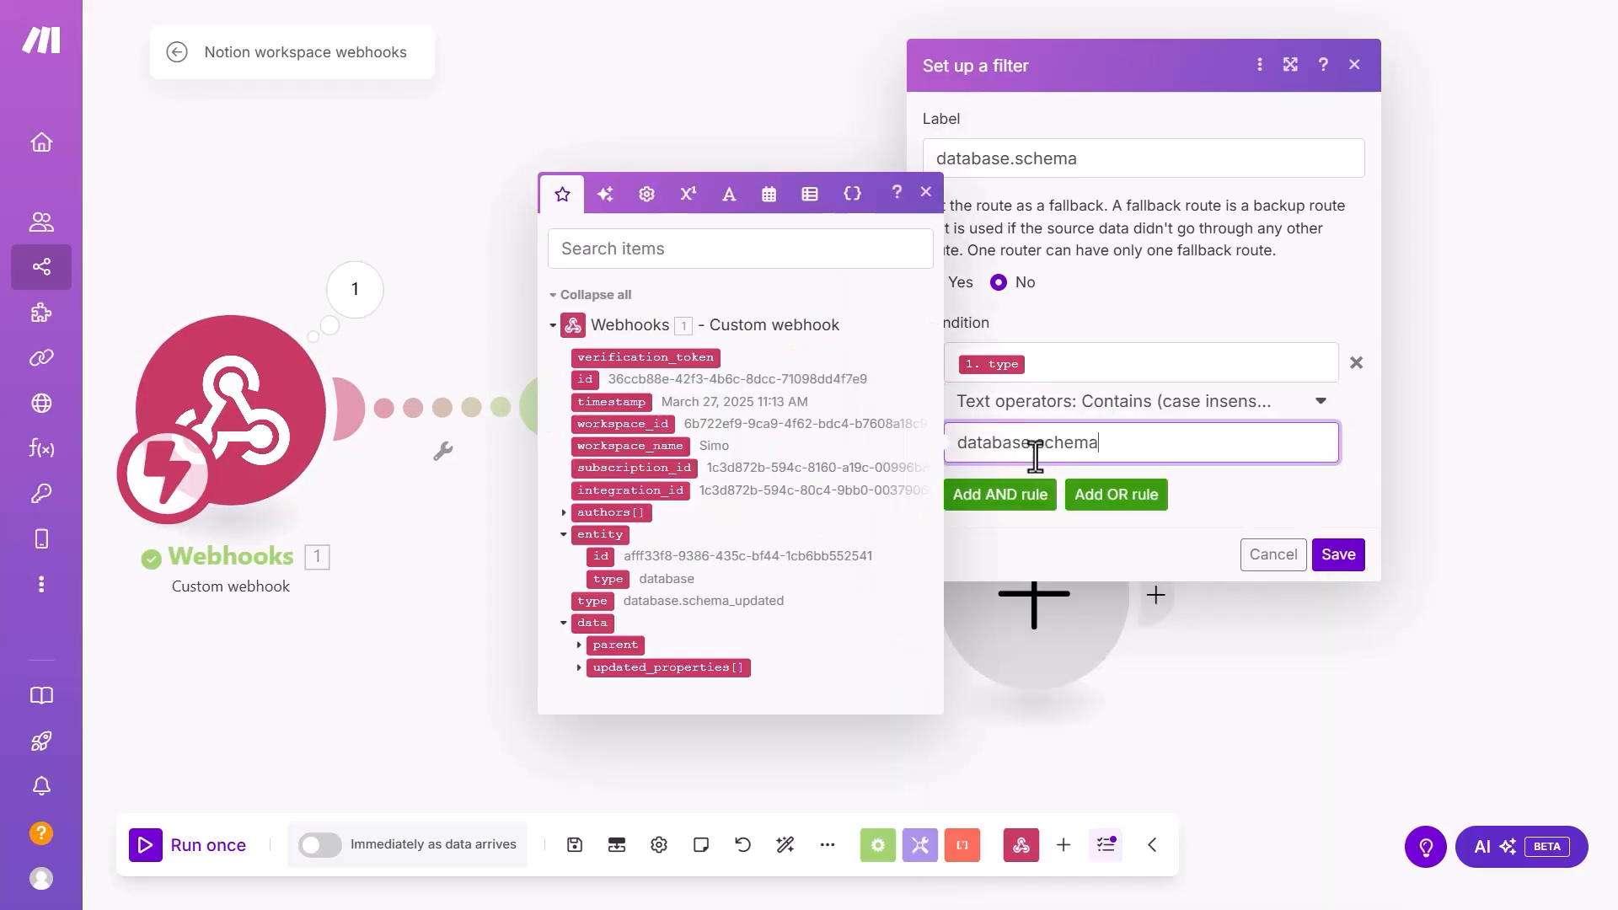
left_click(1215, 480)
left_click(1339, 555)
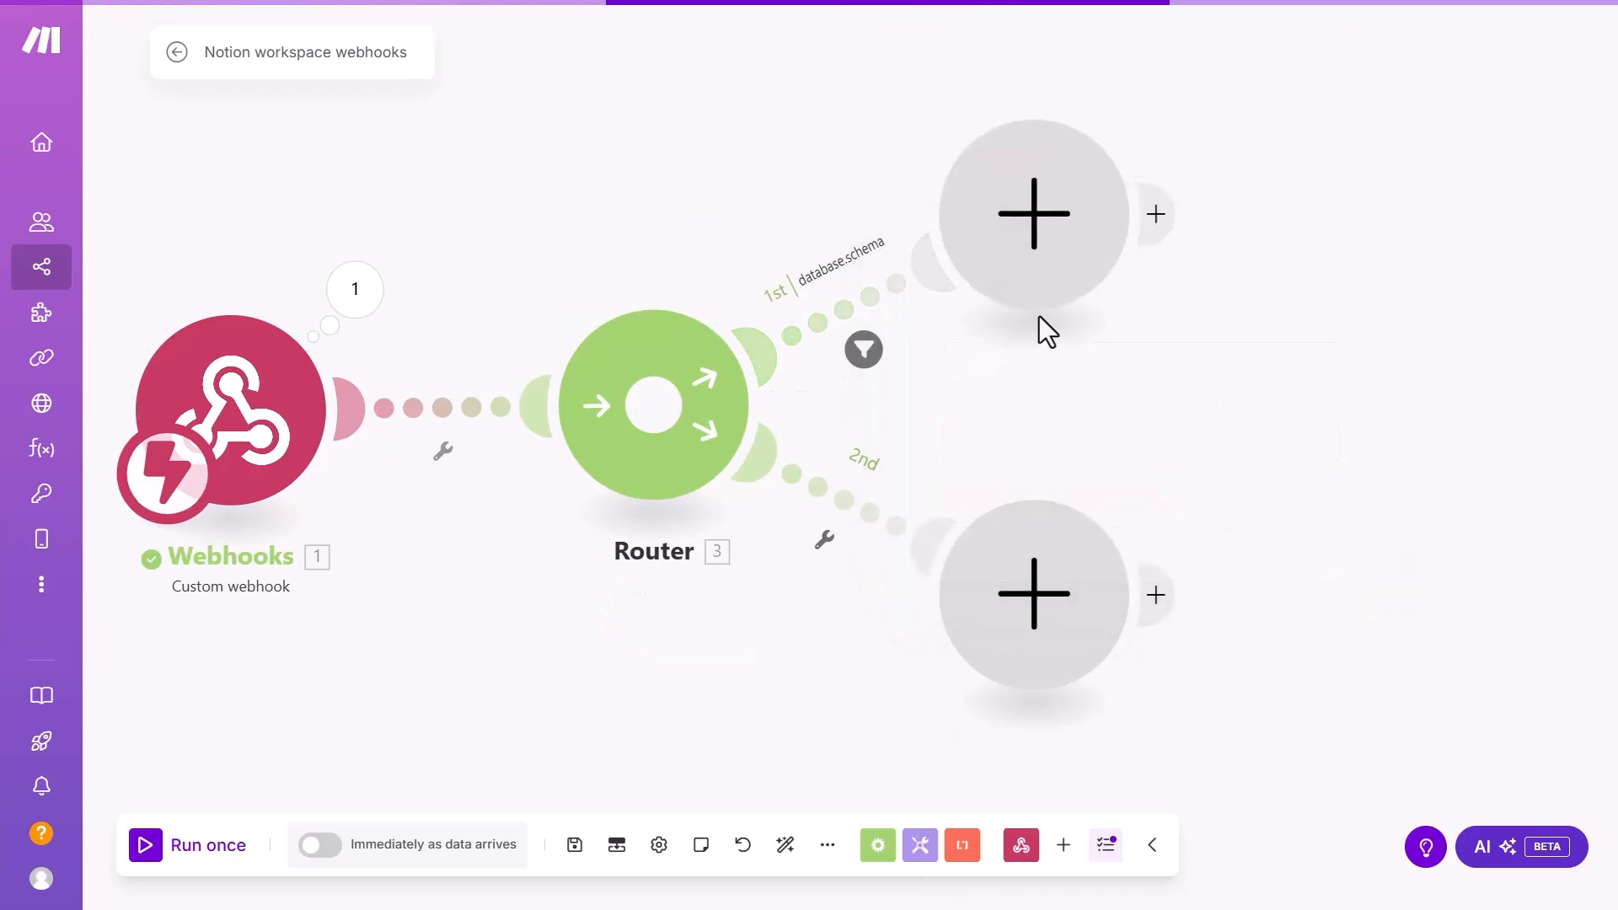
- Add a Notion "Get a Database" module to the empty module on the database.schema route
left_click(1021, 295)
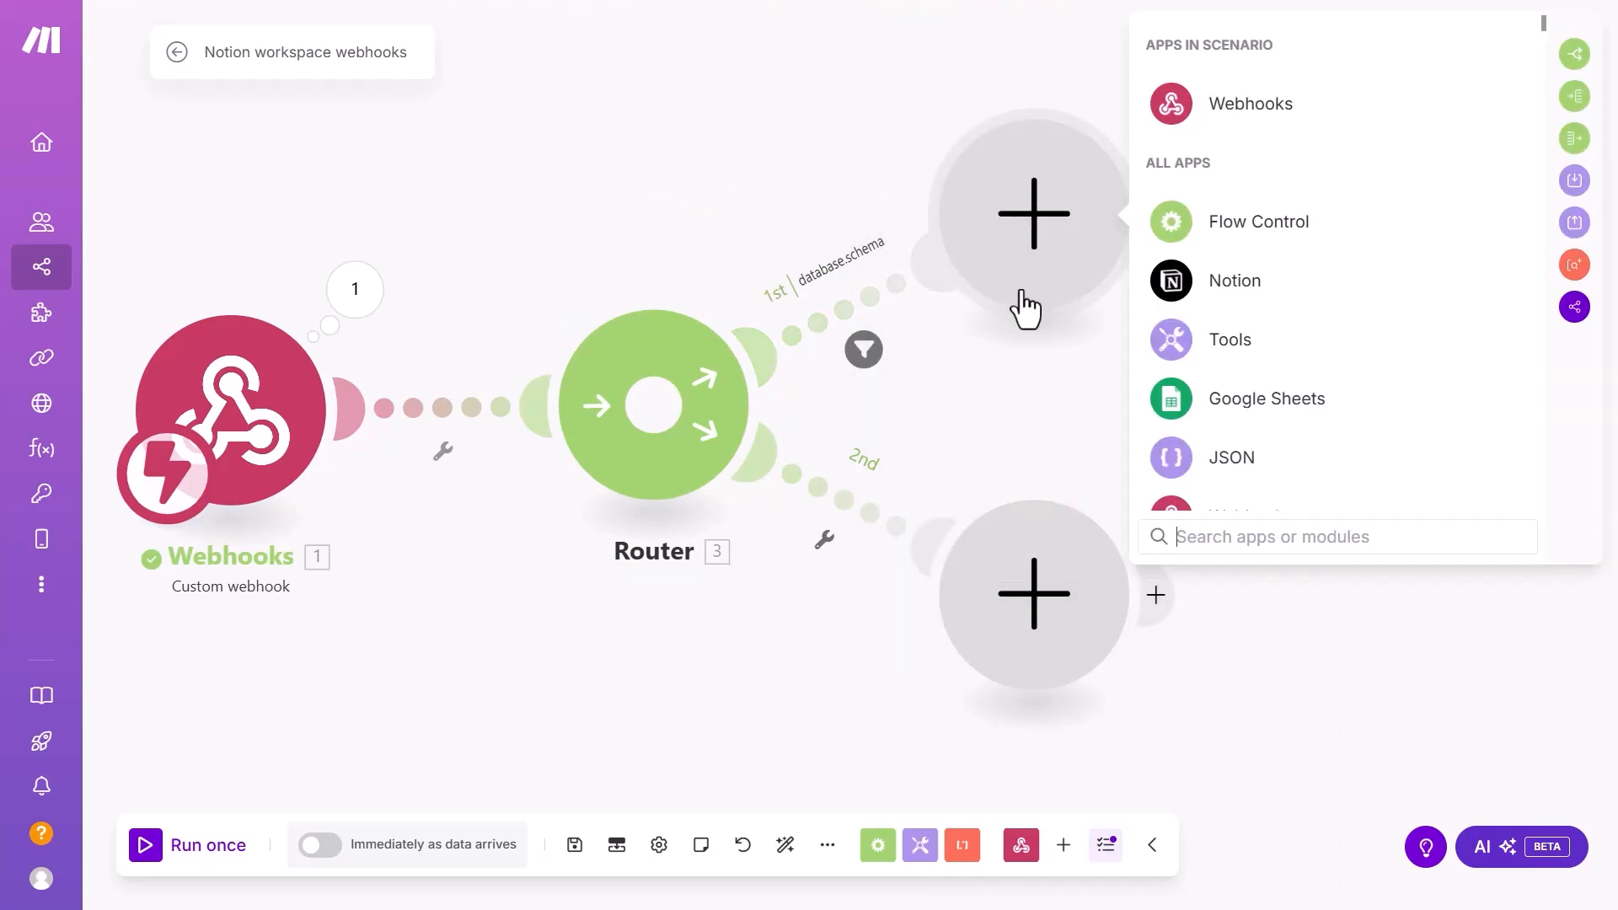
left_click(1211, 296)
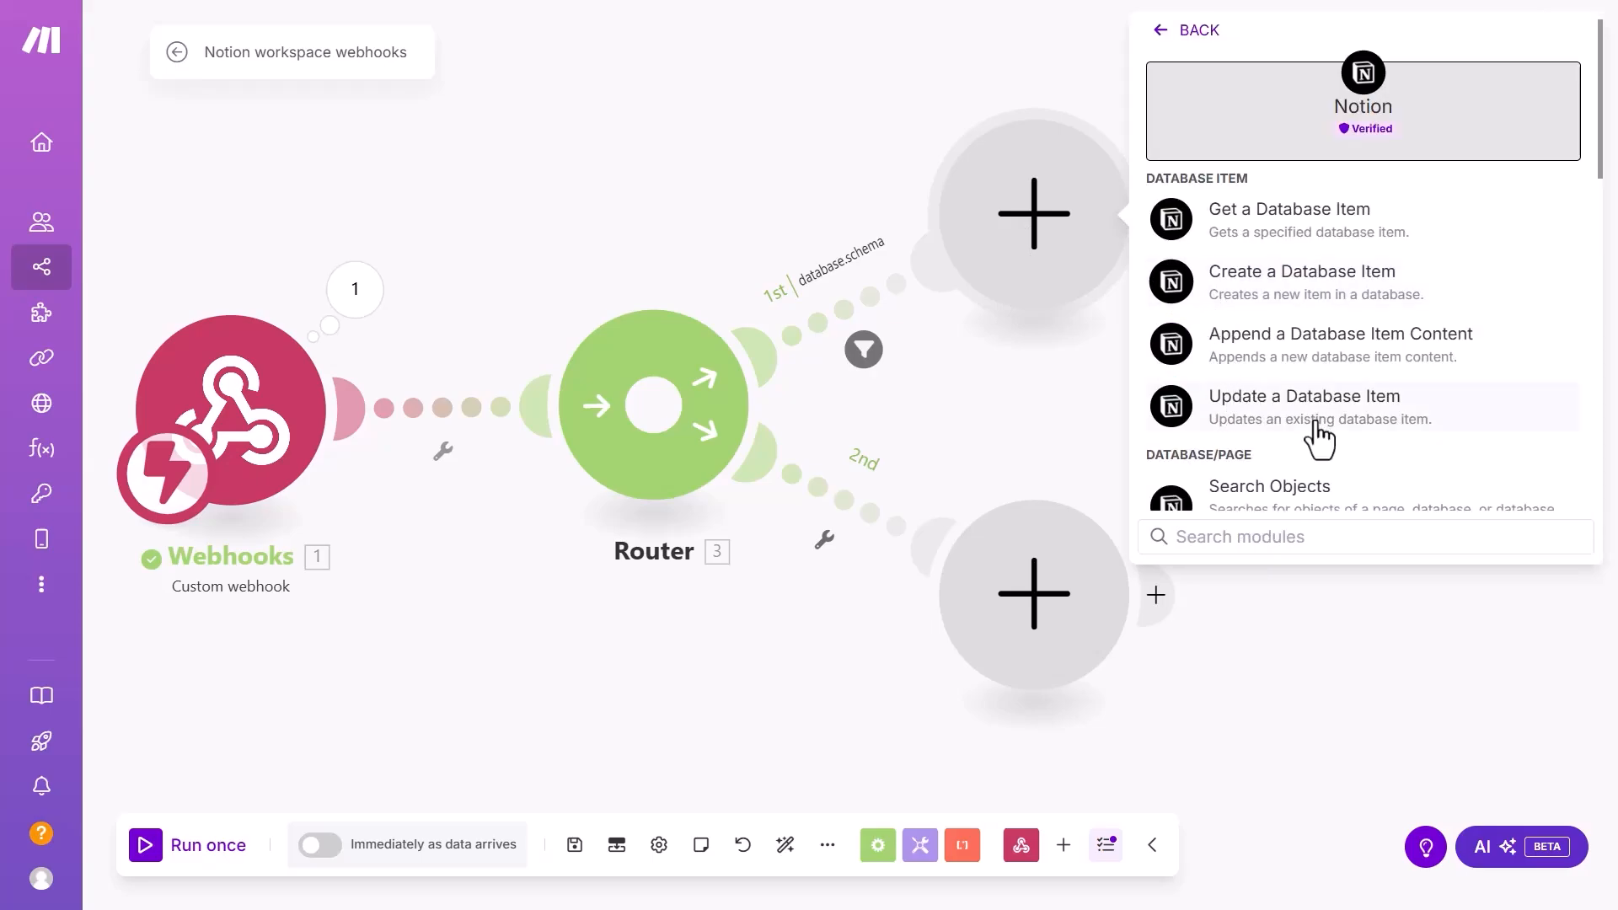
scroll(1315, 431, "down", 3)
scroll(1319, 495, "down", 2)
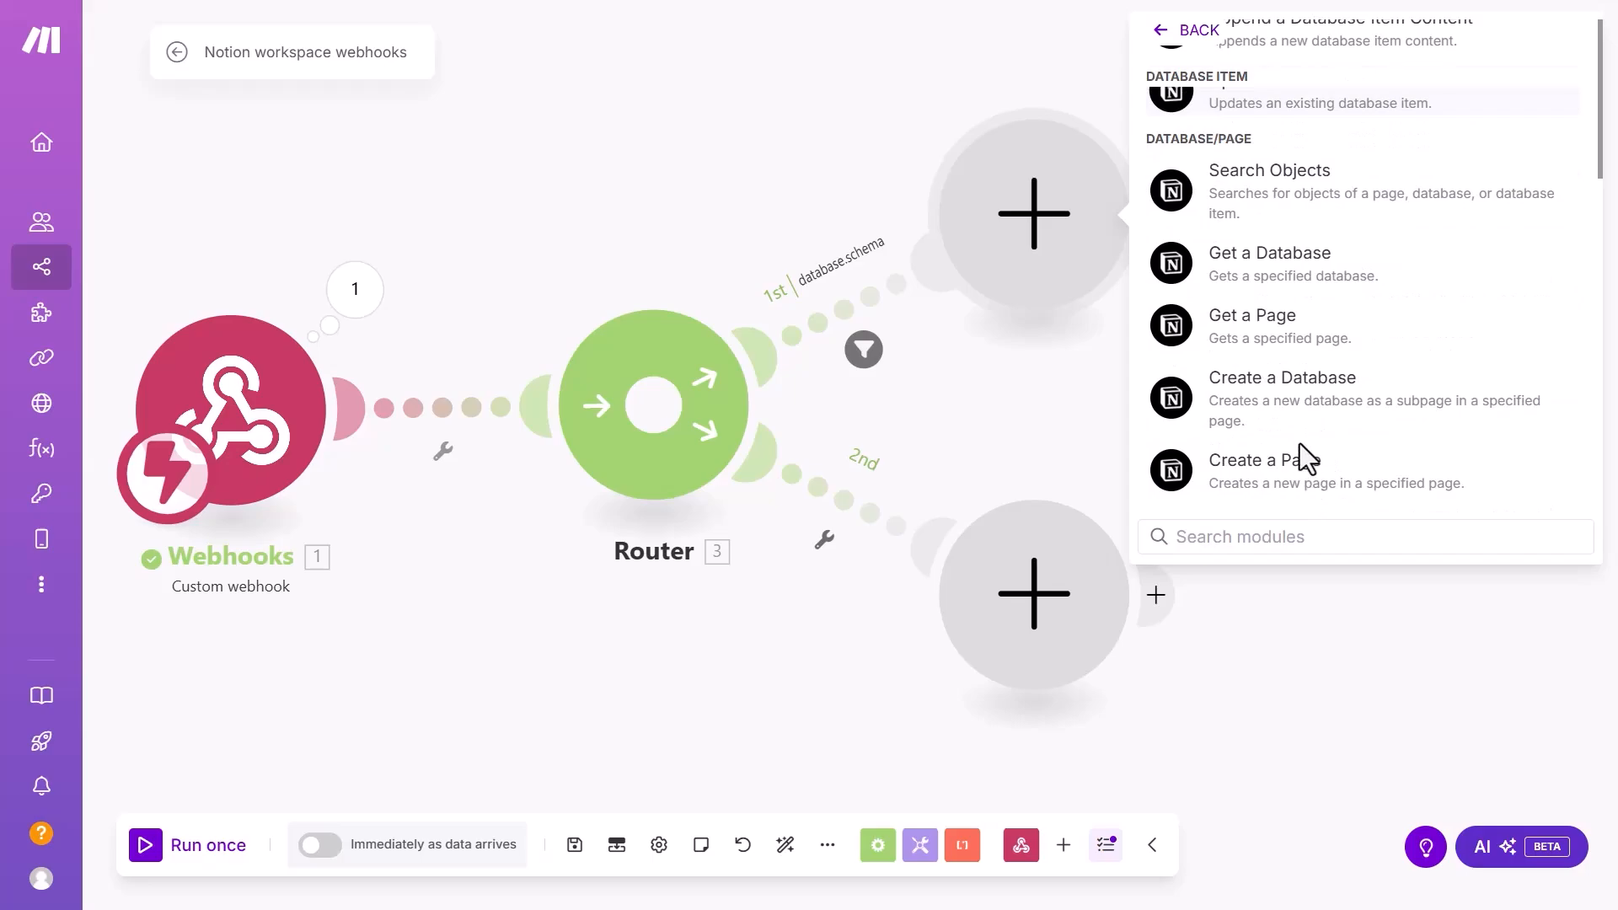
left_click(1286, 258)
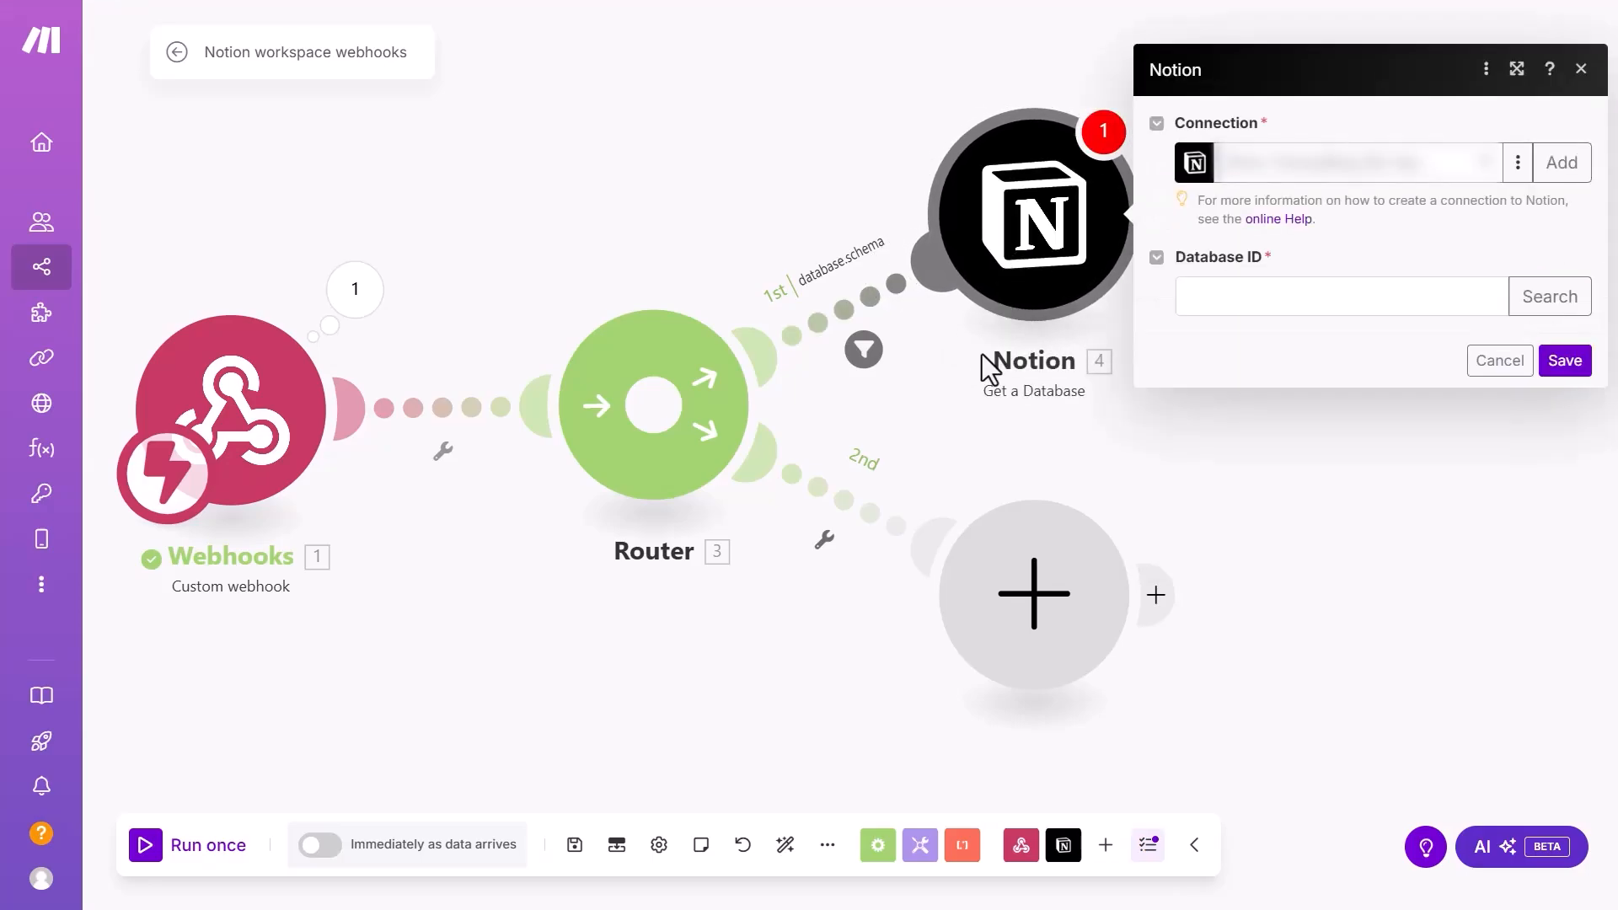
- Select the tested workspace's Notion connection, map the webhook's entity id to Database ID, and save the module
left_click(1239, 164)
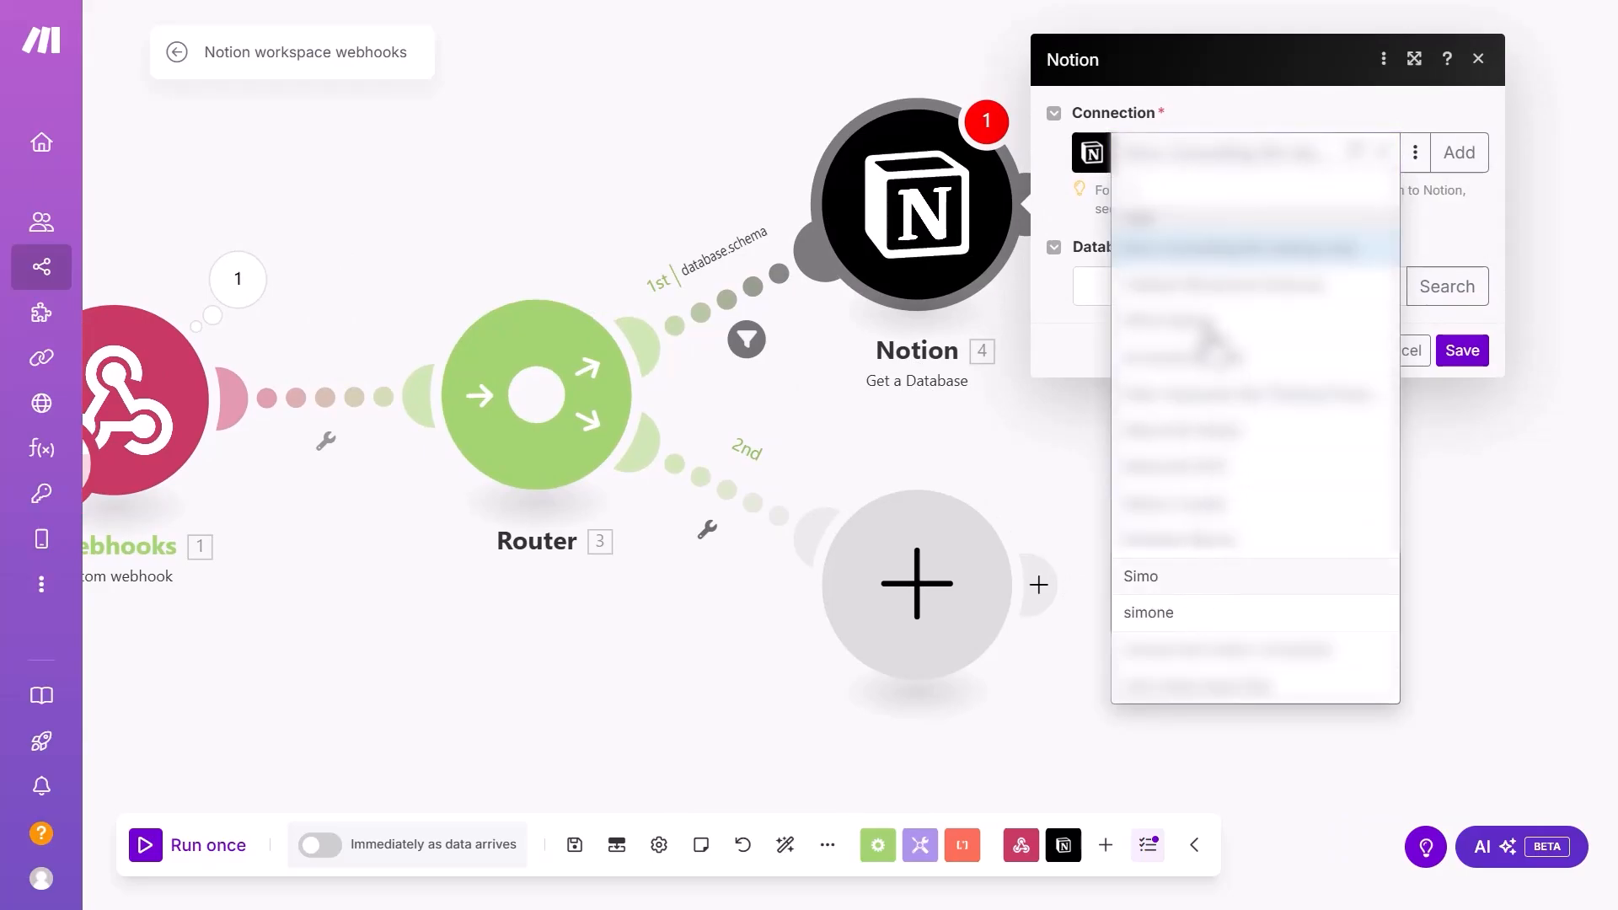
left_click(1211, 244)
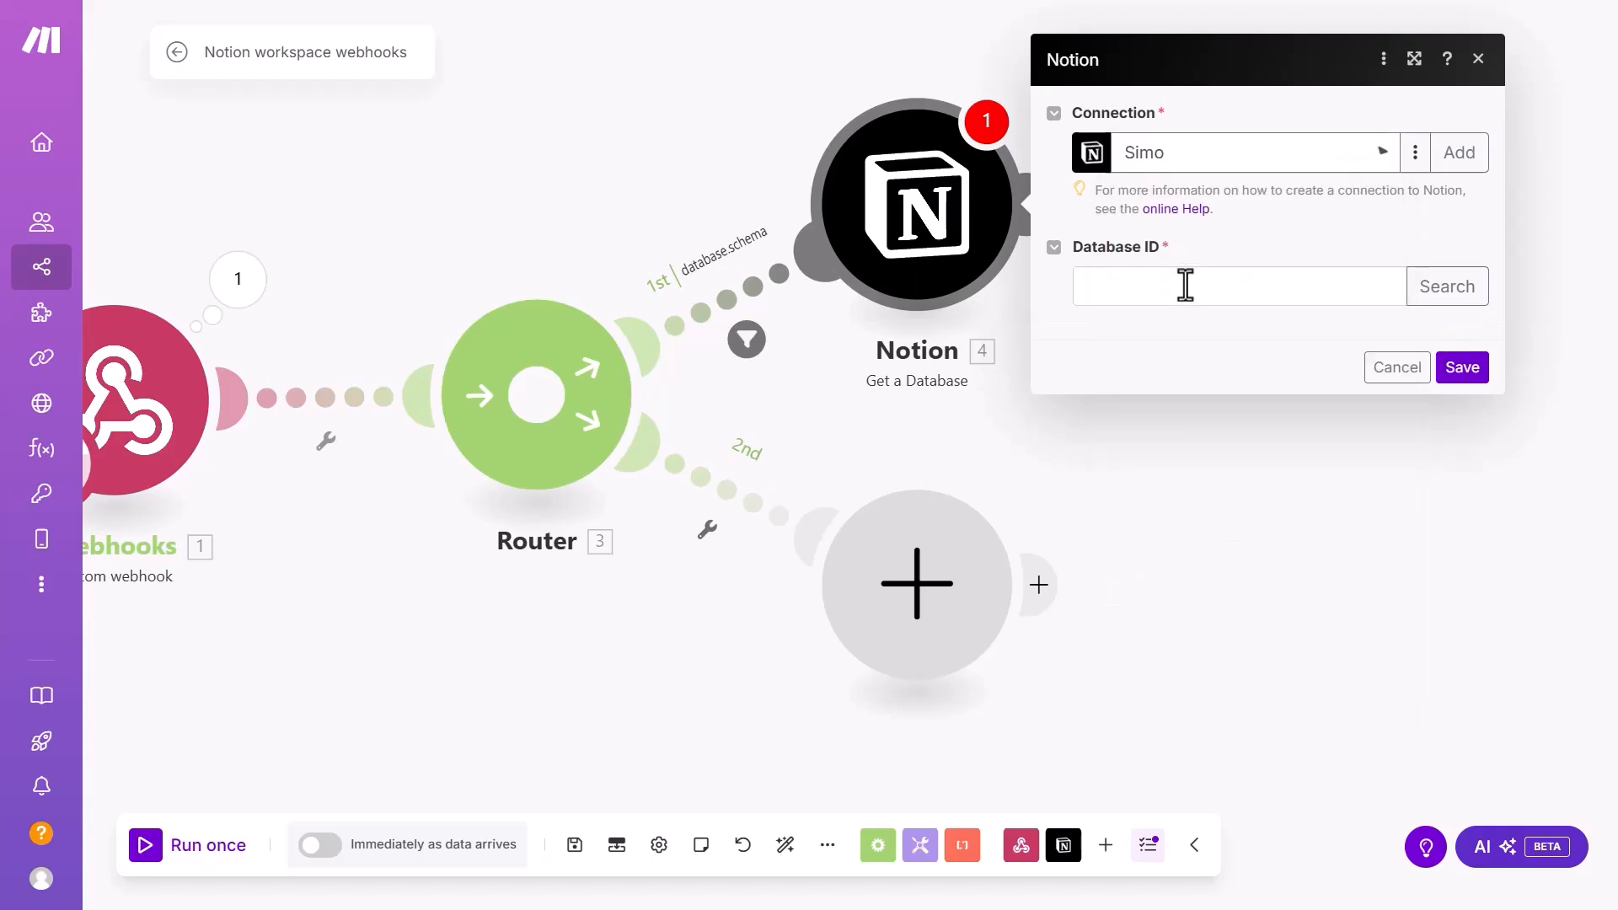
left_click(1246, 285)
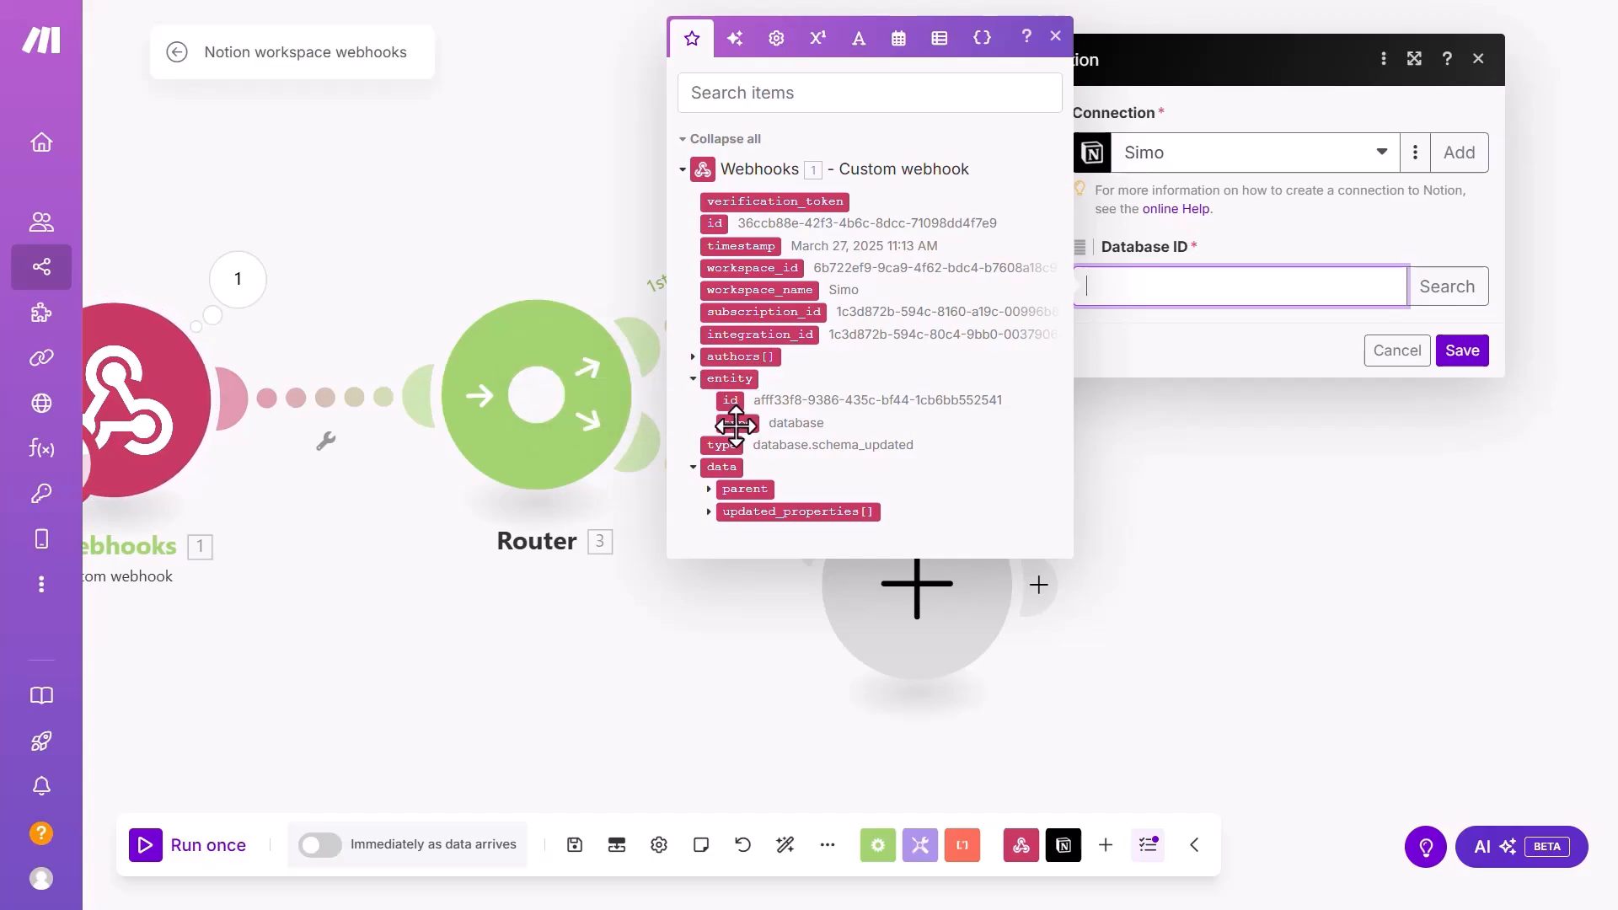
left_click_drag(739, 405, 1195, 317)
left_click(1462, 350)
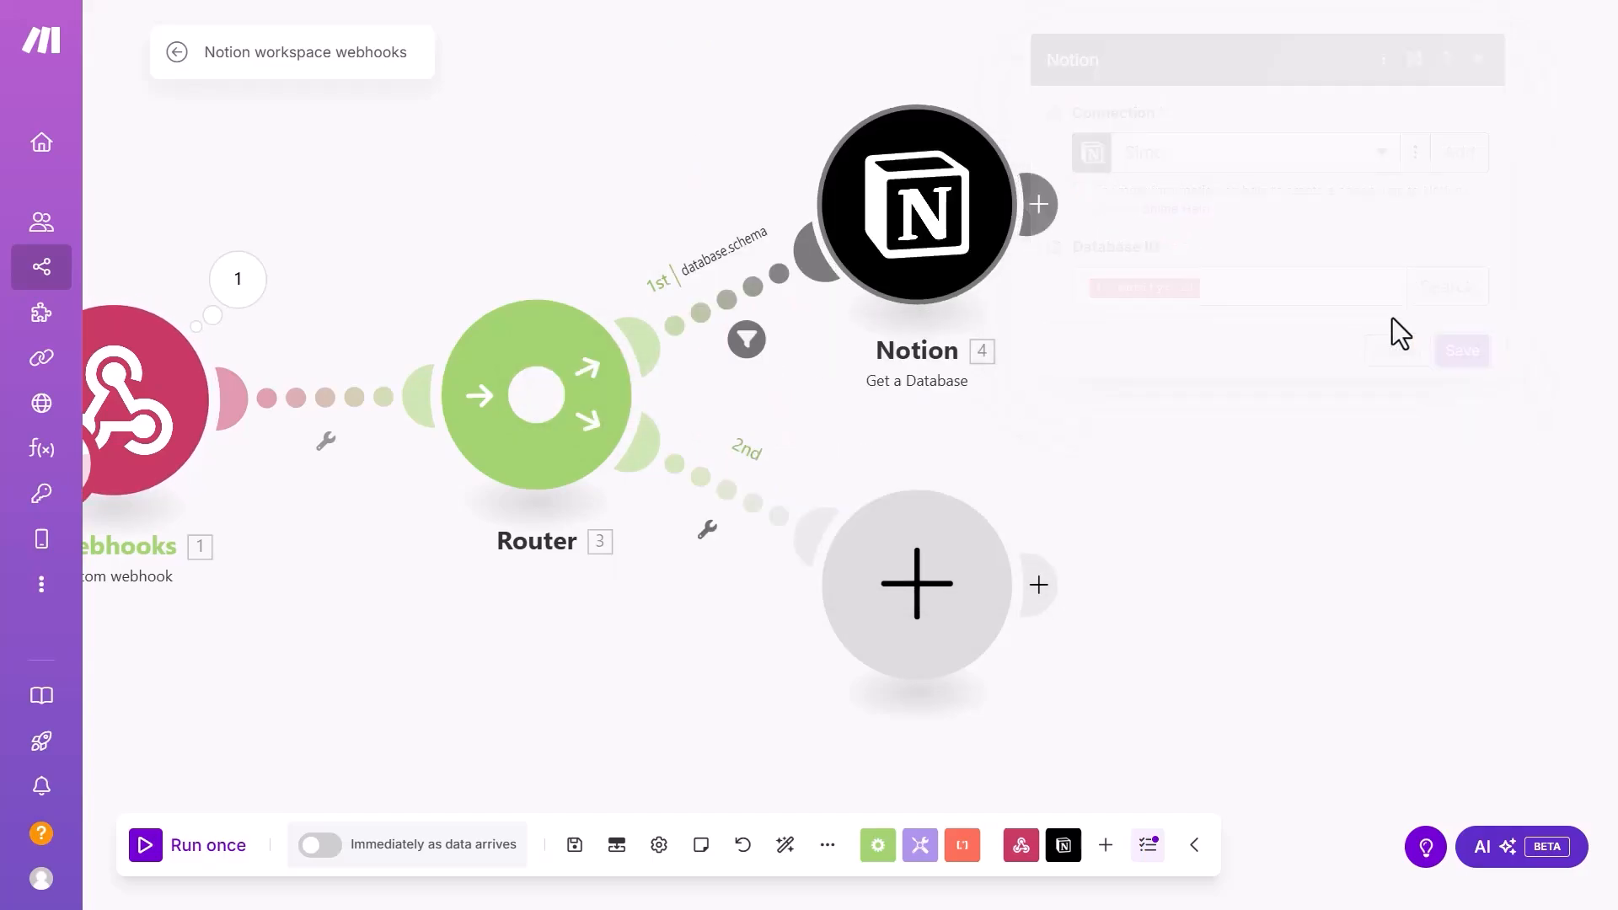
- Add a Slack "Create a Message" module after the Notion "Get a Database" module
left_click(944, 240)
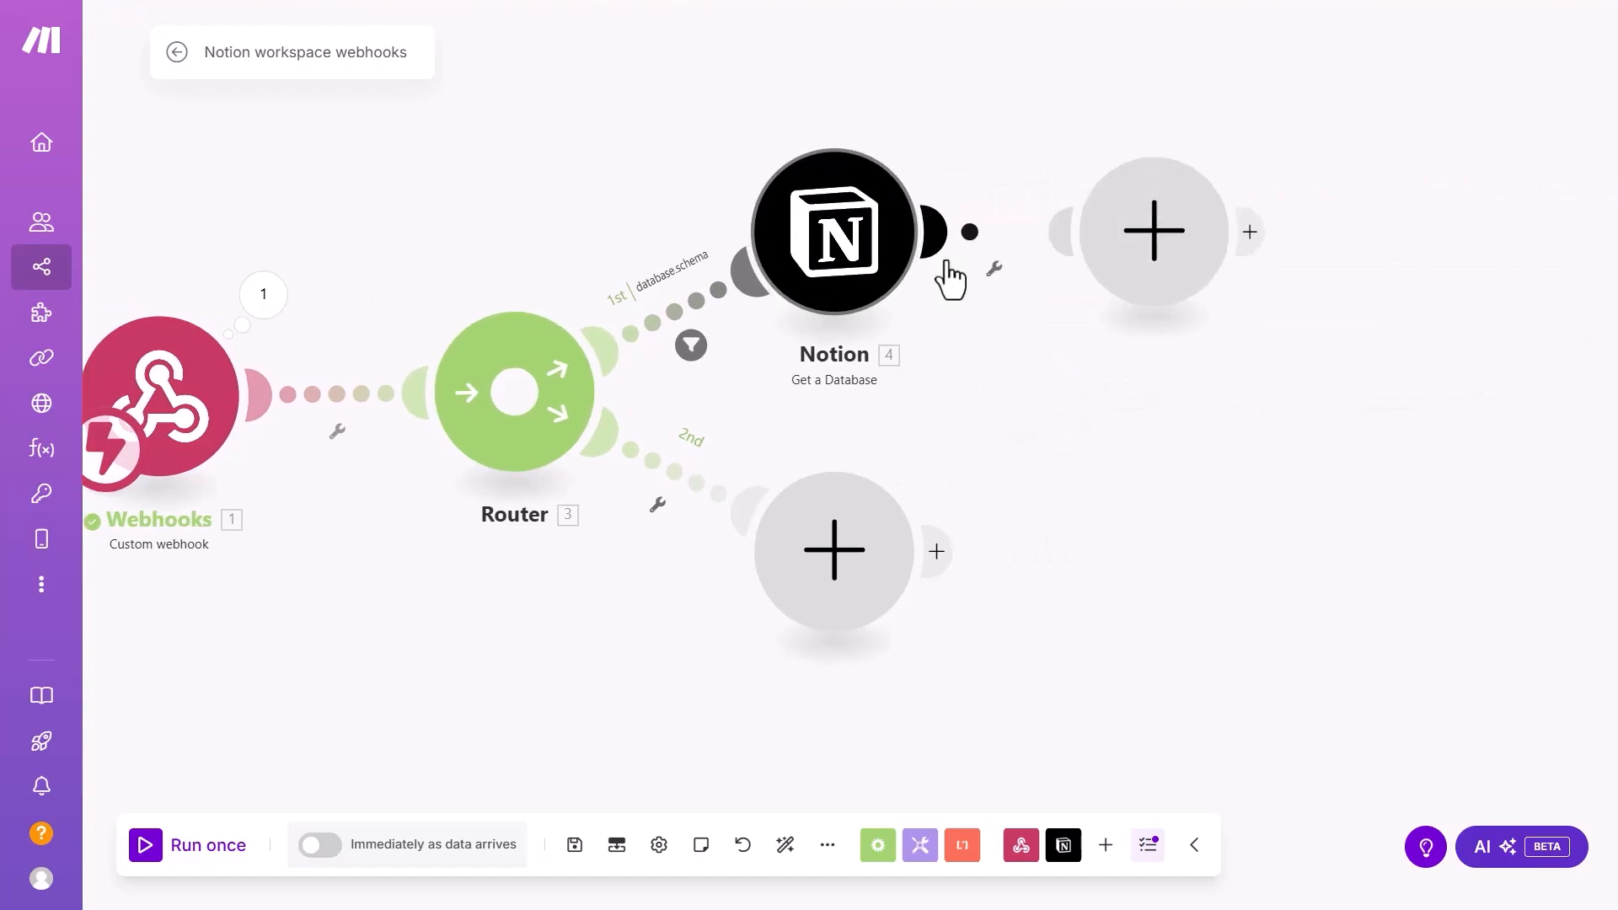
type("slack")
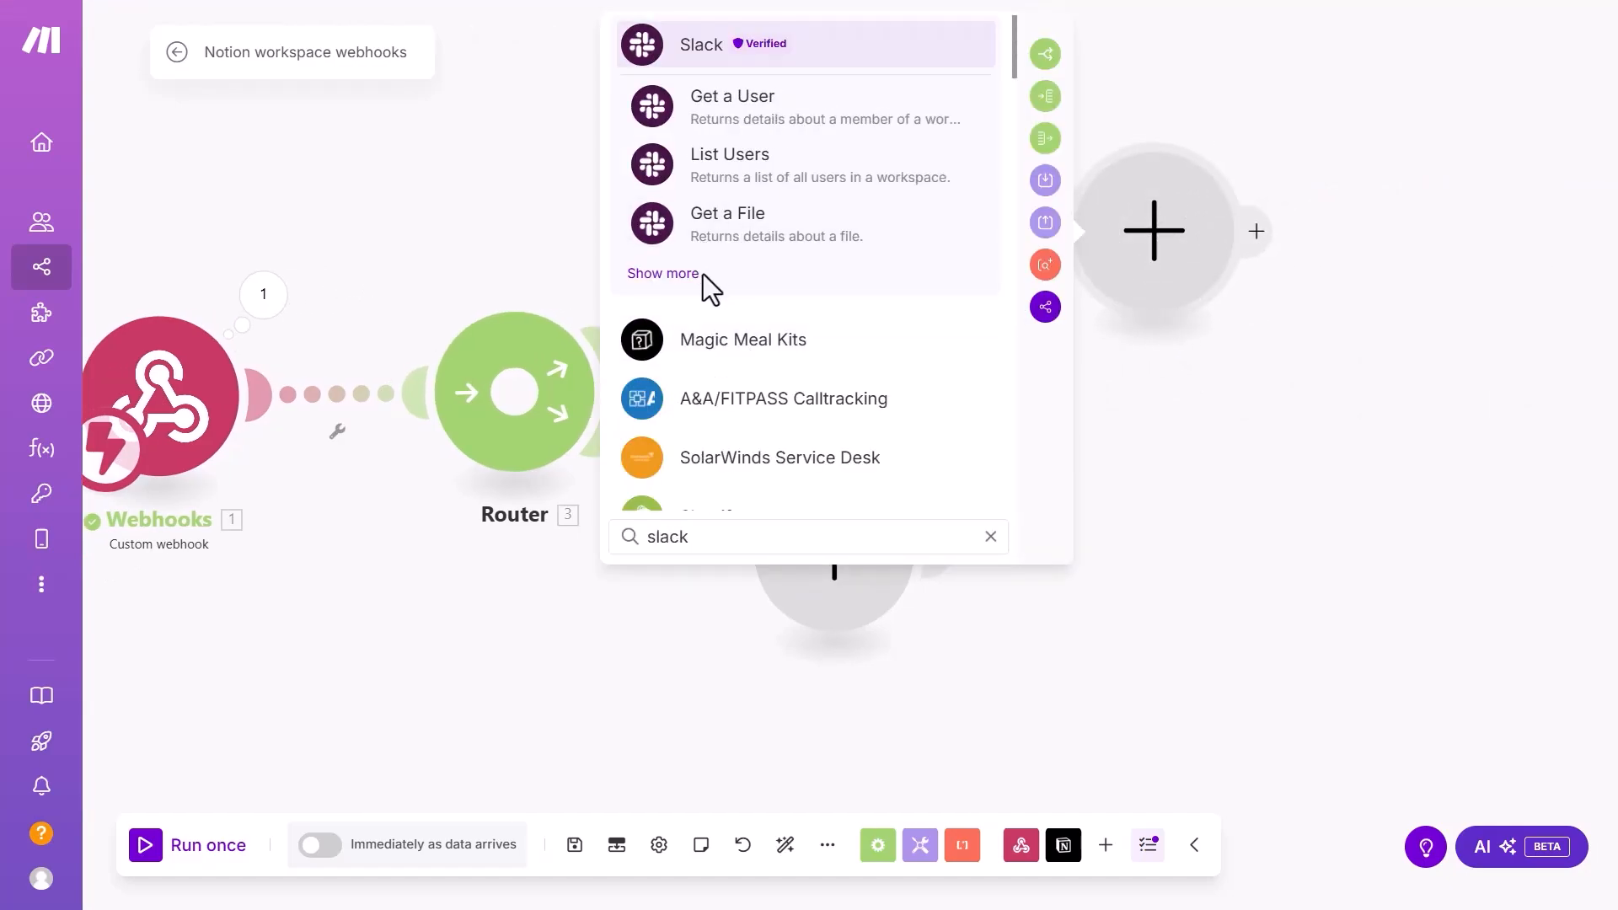
left_click(681, 277)
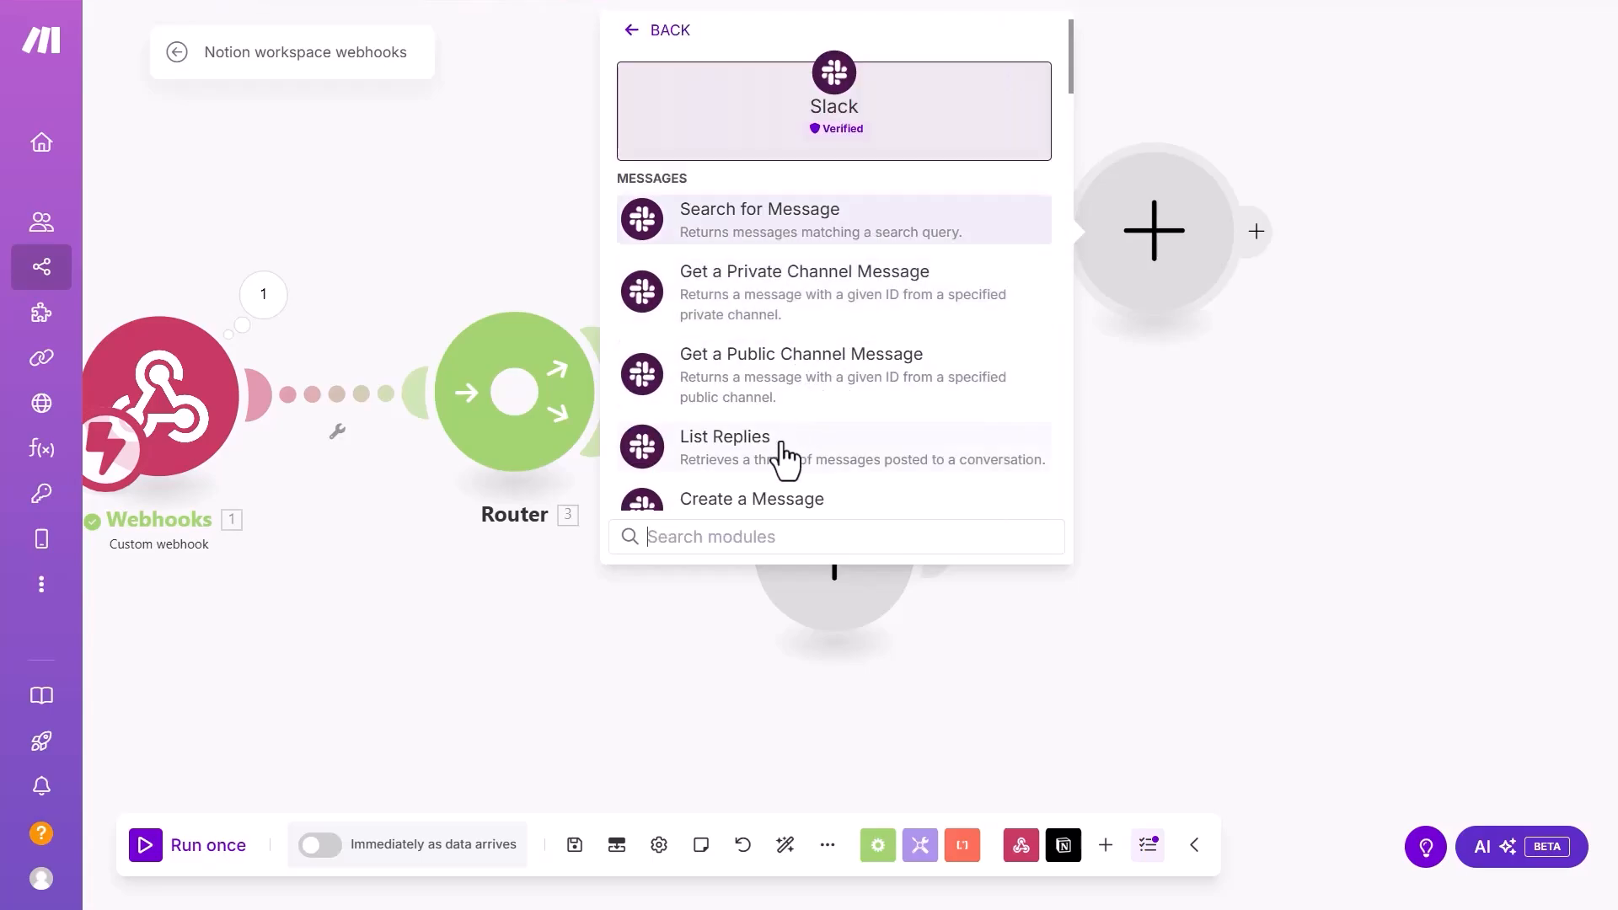
left_click(900, 497)
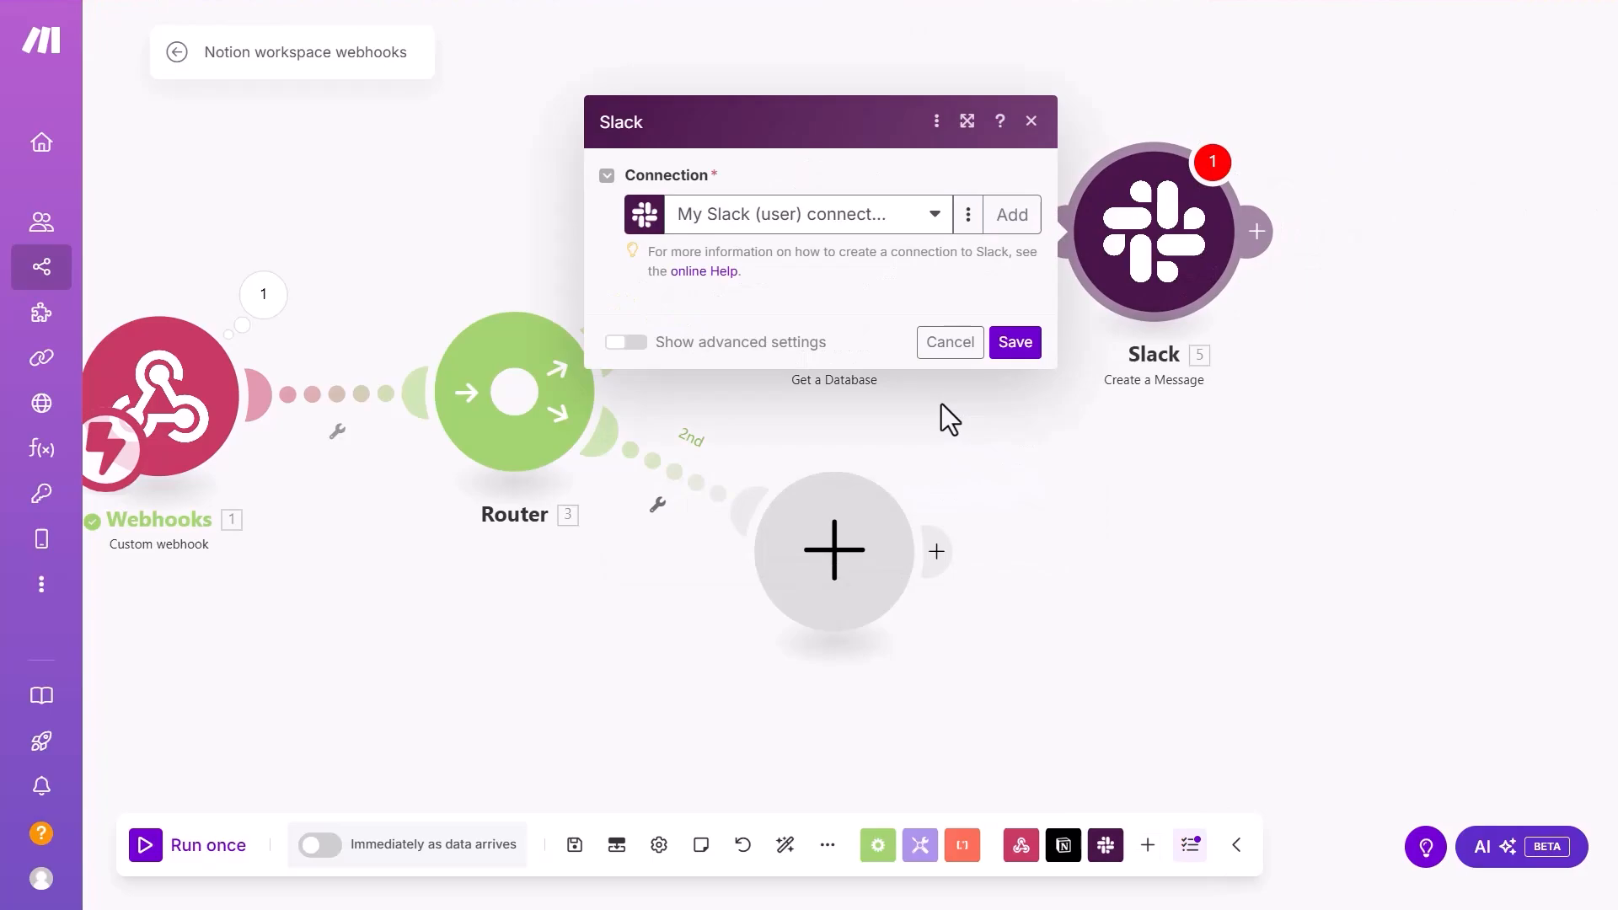
- Set the Slack message destination to the public channel "automation", selected from the list
left_click(808, 270)
left_click(799, 335)
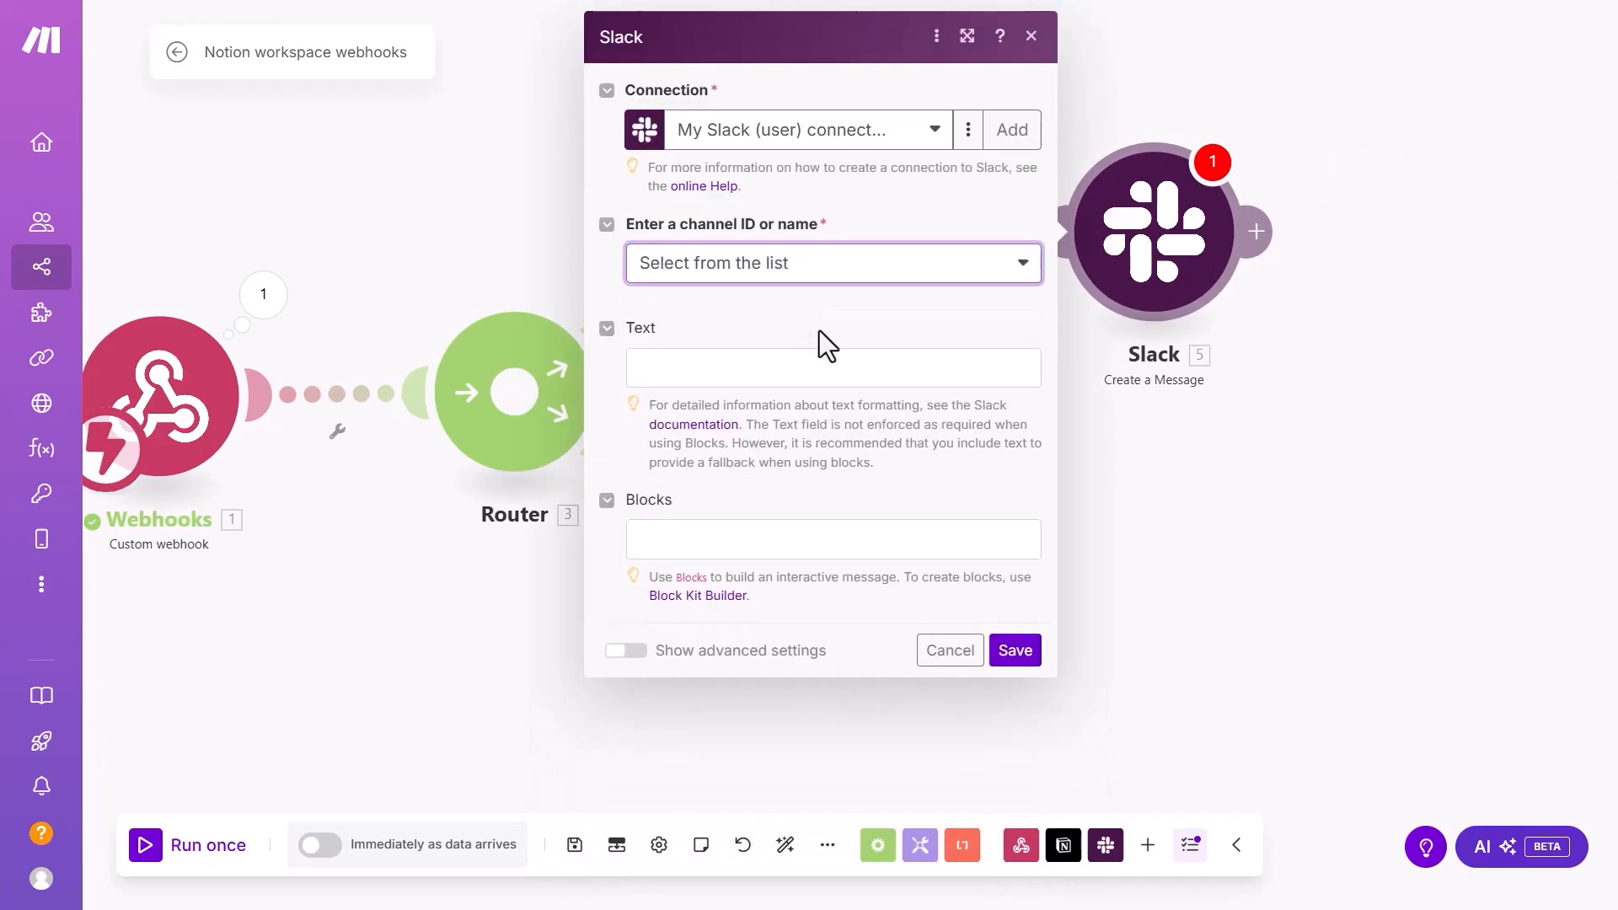
left_click(789, 443)
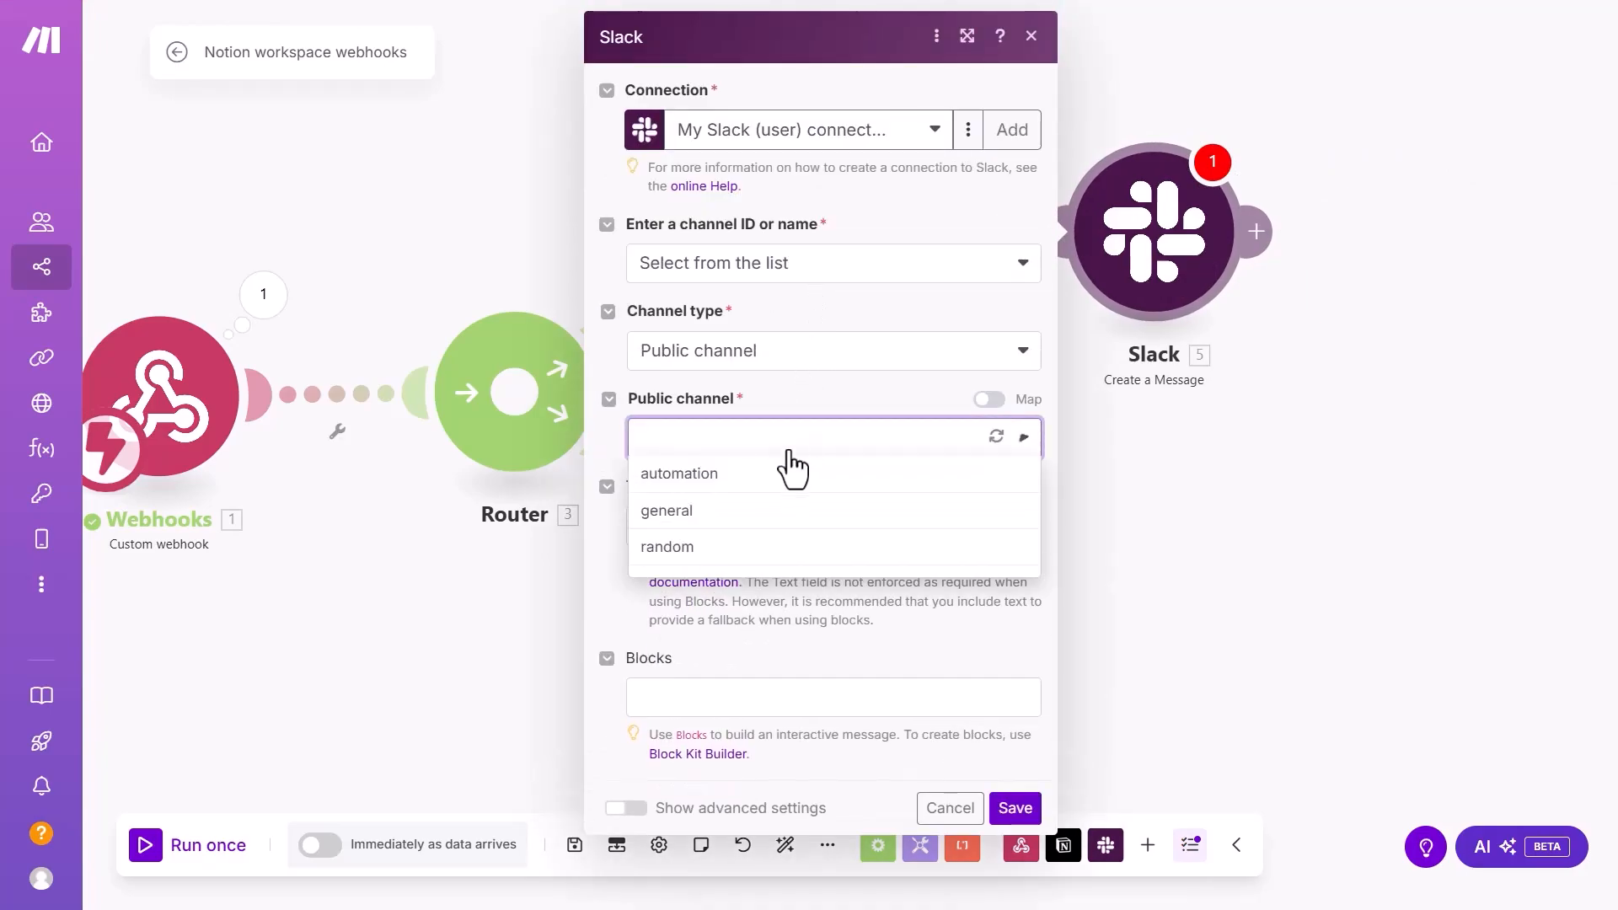
left_click(770, 468)
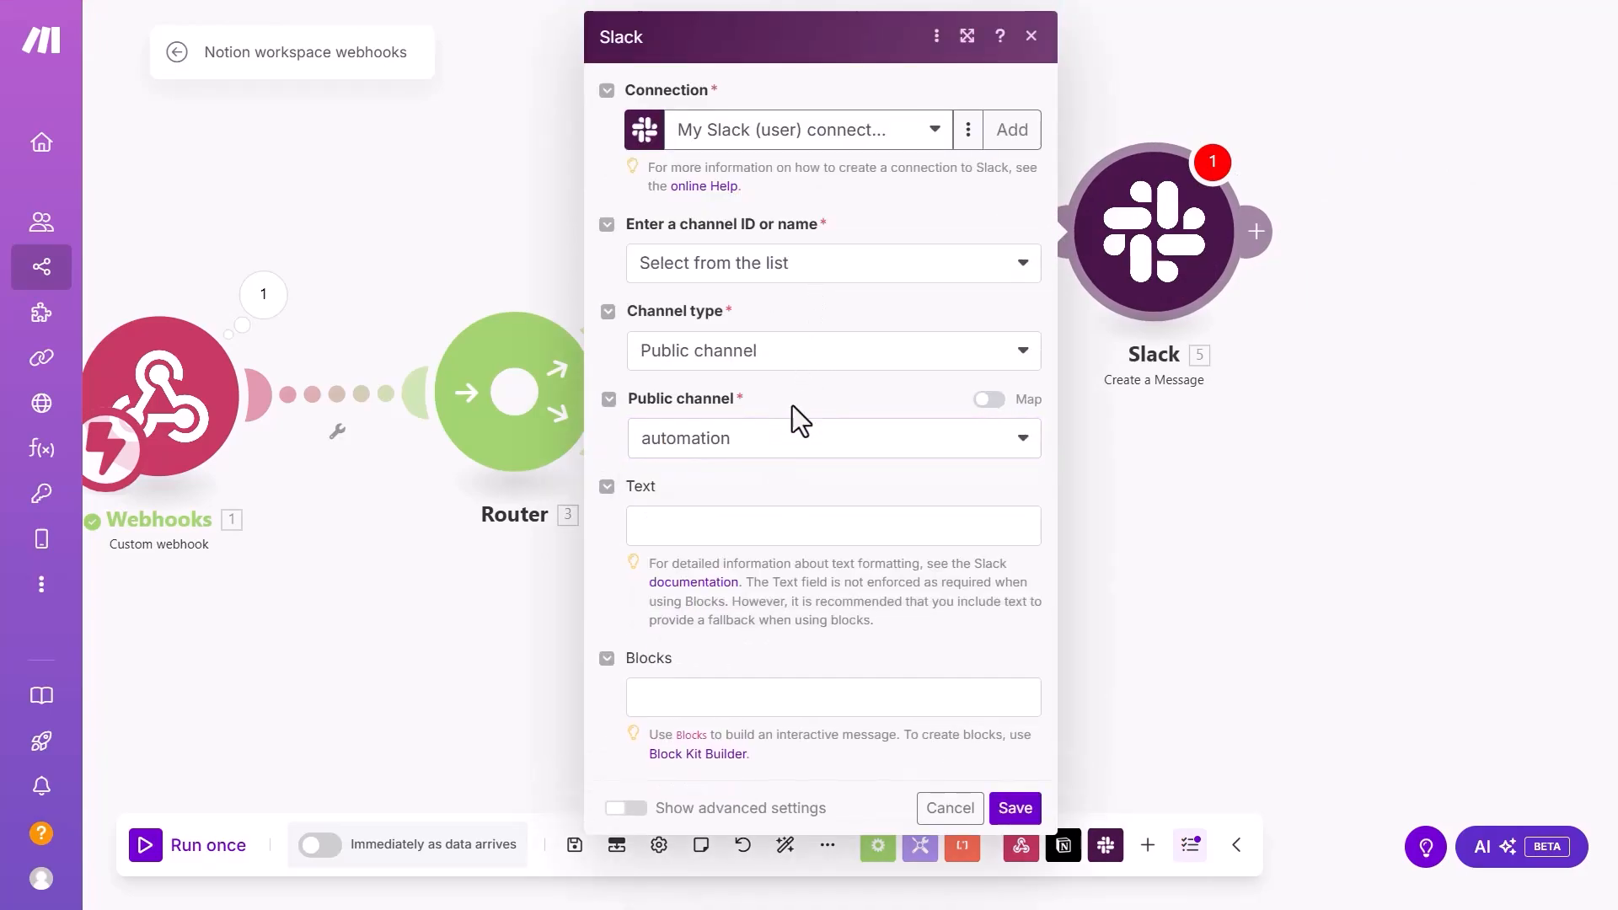
- Write "Database schema updated:" and "Database url:" with the Notion URL mapped in the Slack message text, ending each line with {{newline}}
left_click(795, 522)
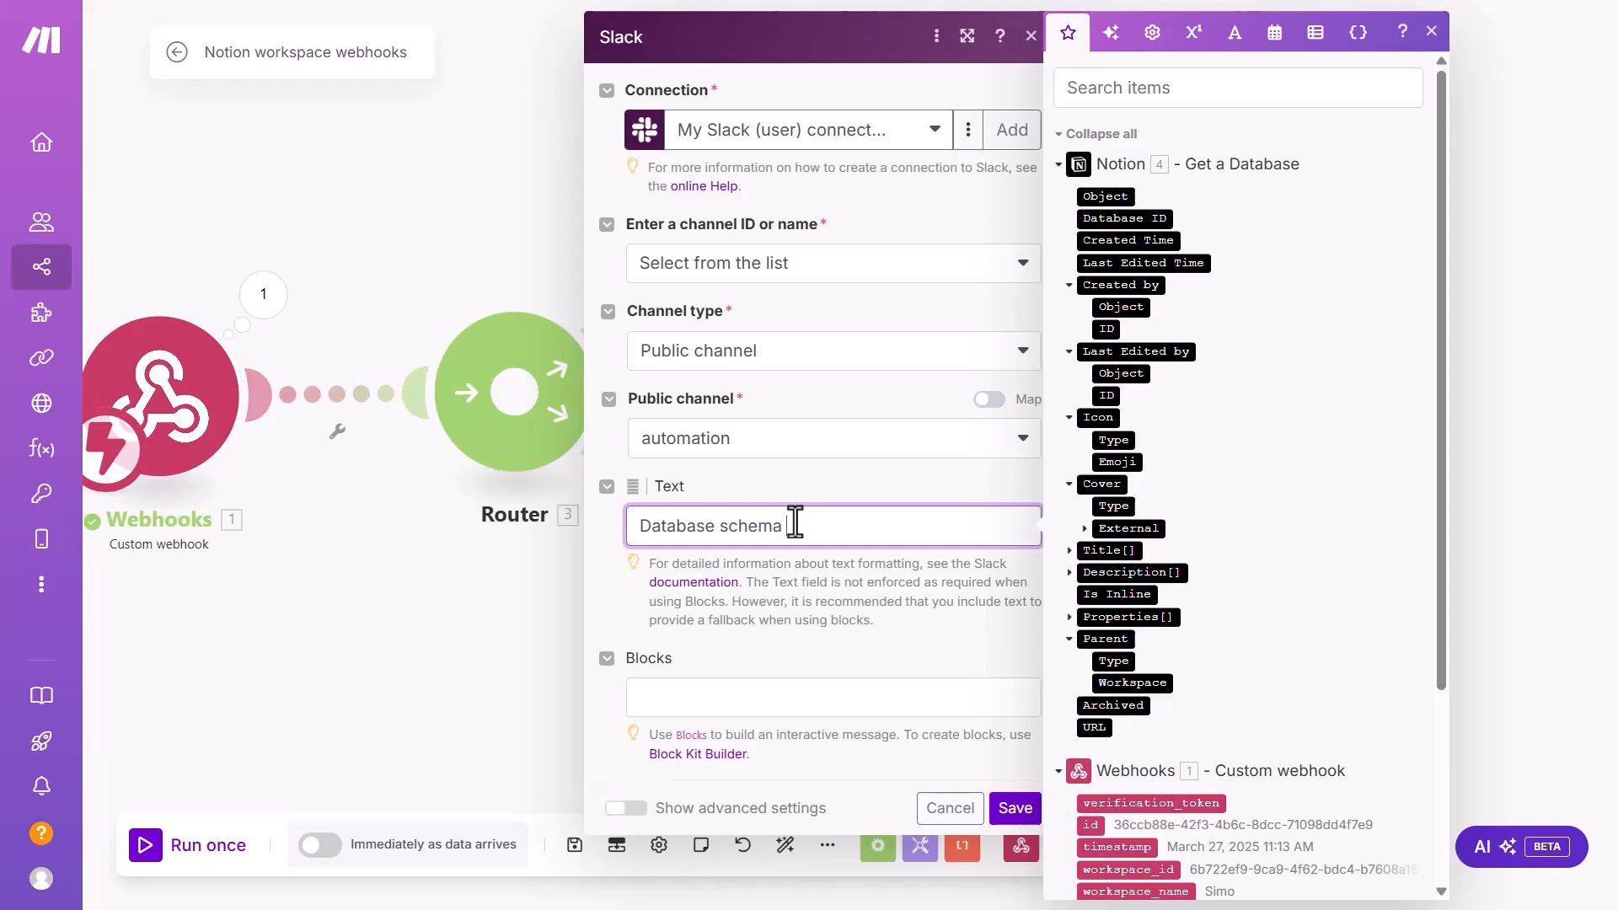
type("Database schema updated:")
key("Return")
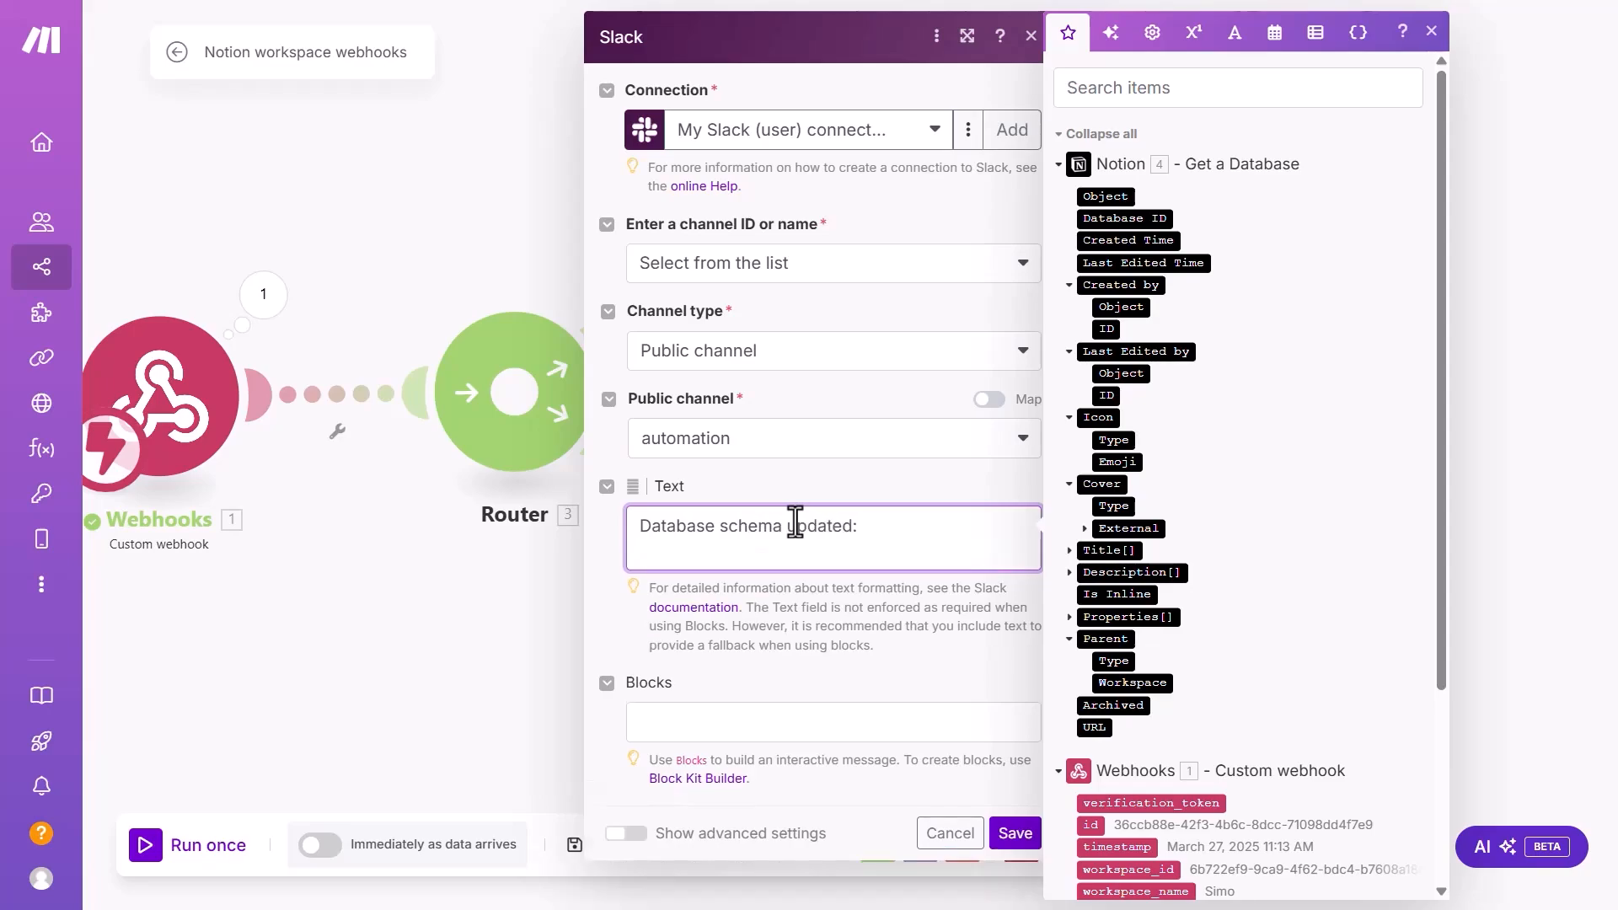
key("BackSpace")
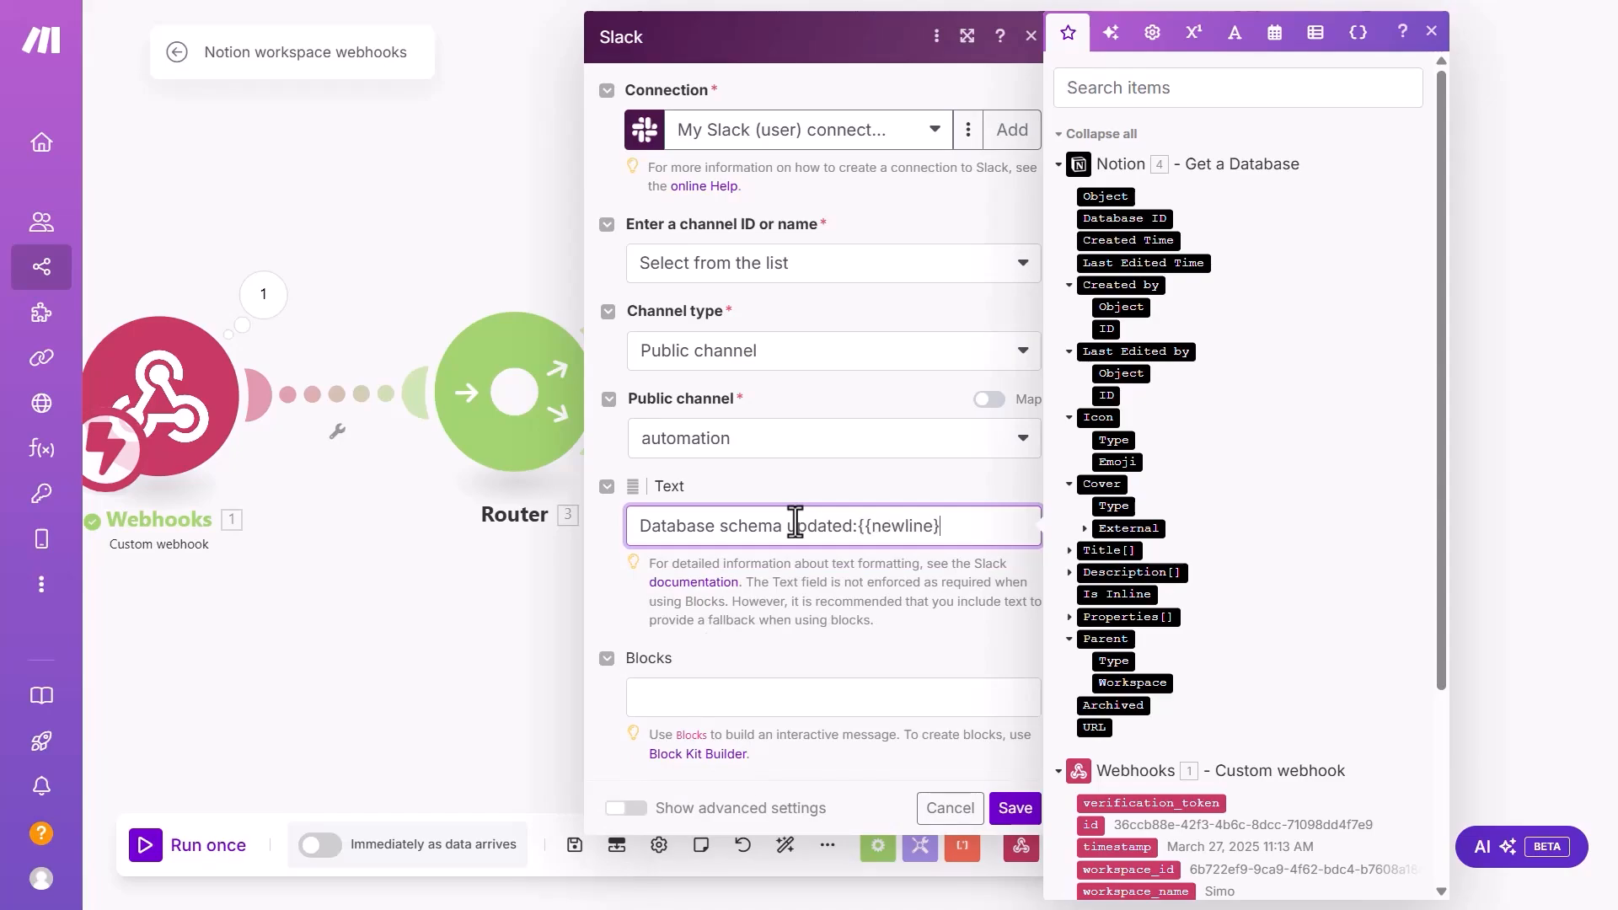
type("{{newline}}")
key("Return")
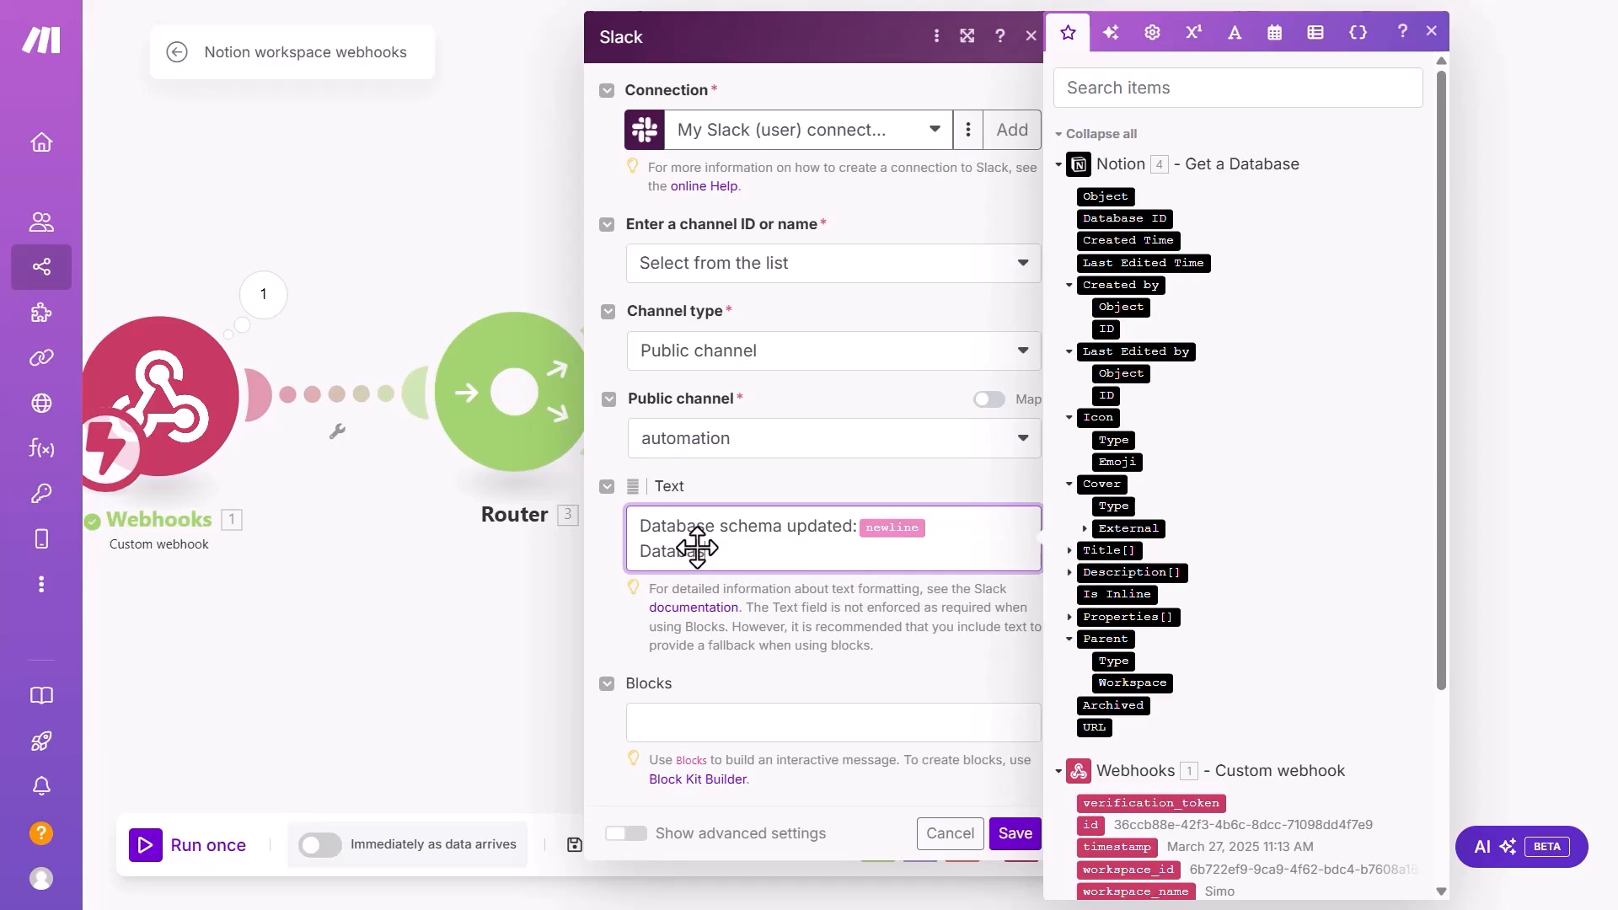
type("url:")
left_click_drag(936, 663, 801, 560)
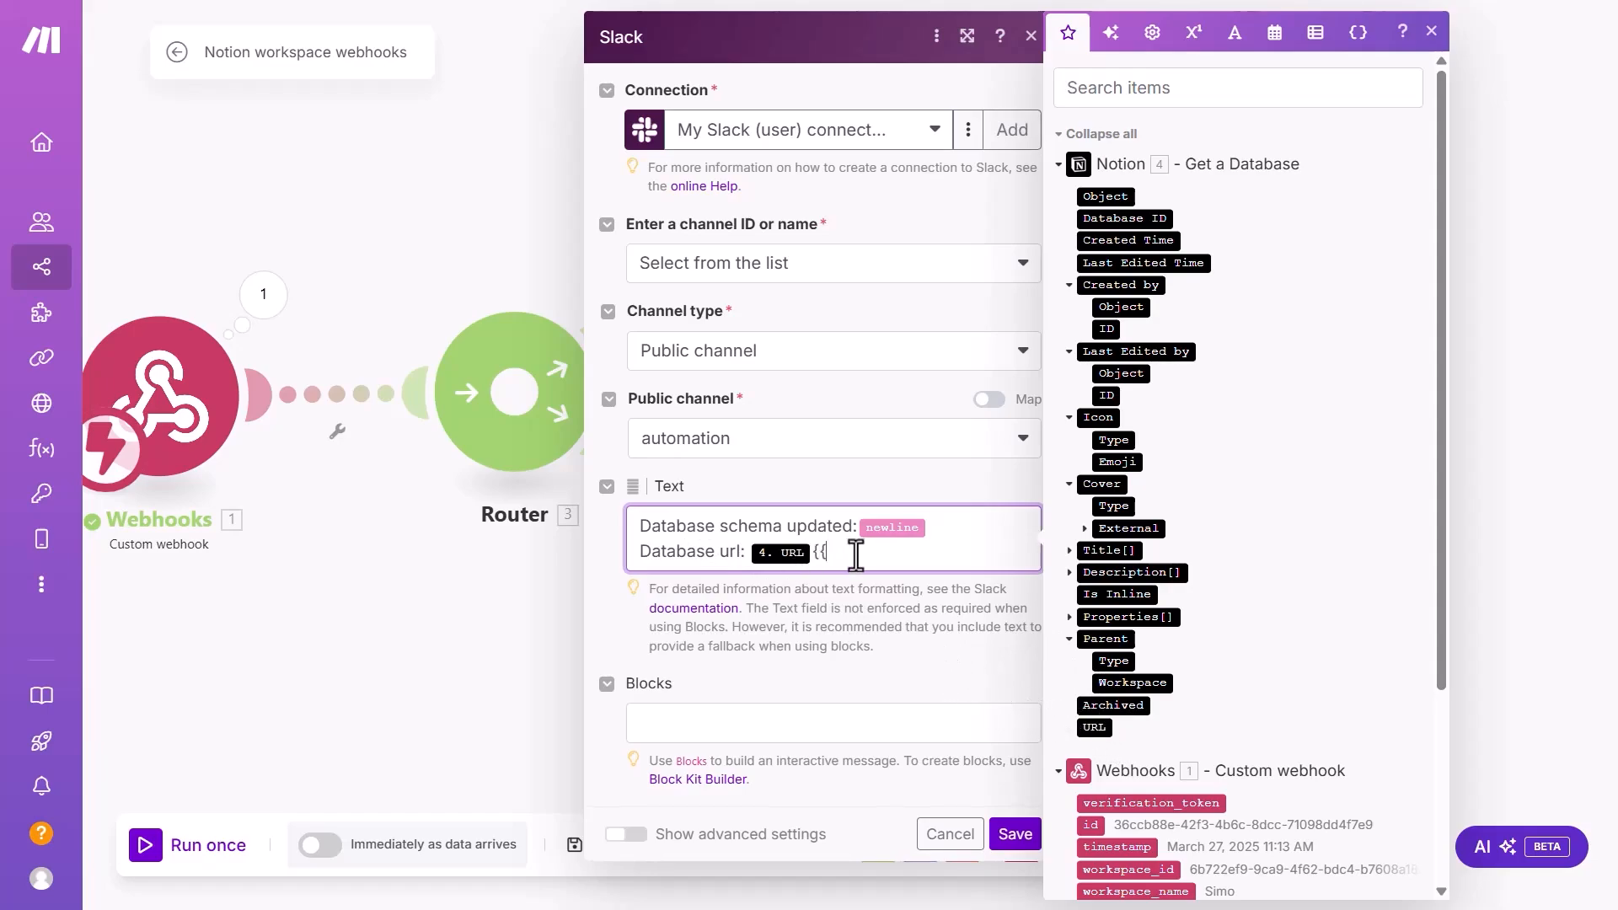
type("{{newline}}")
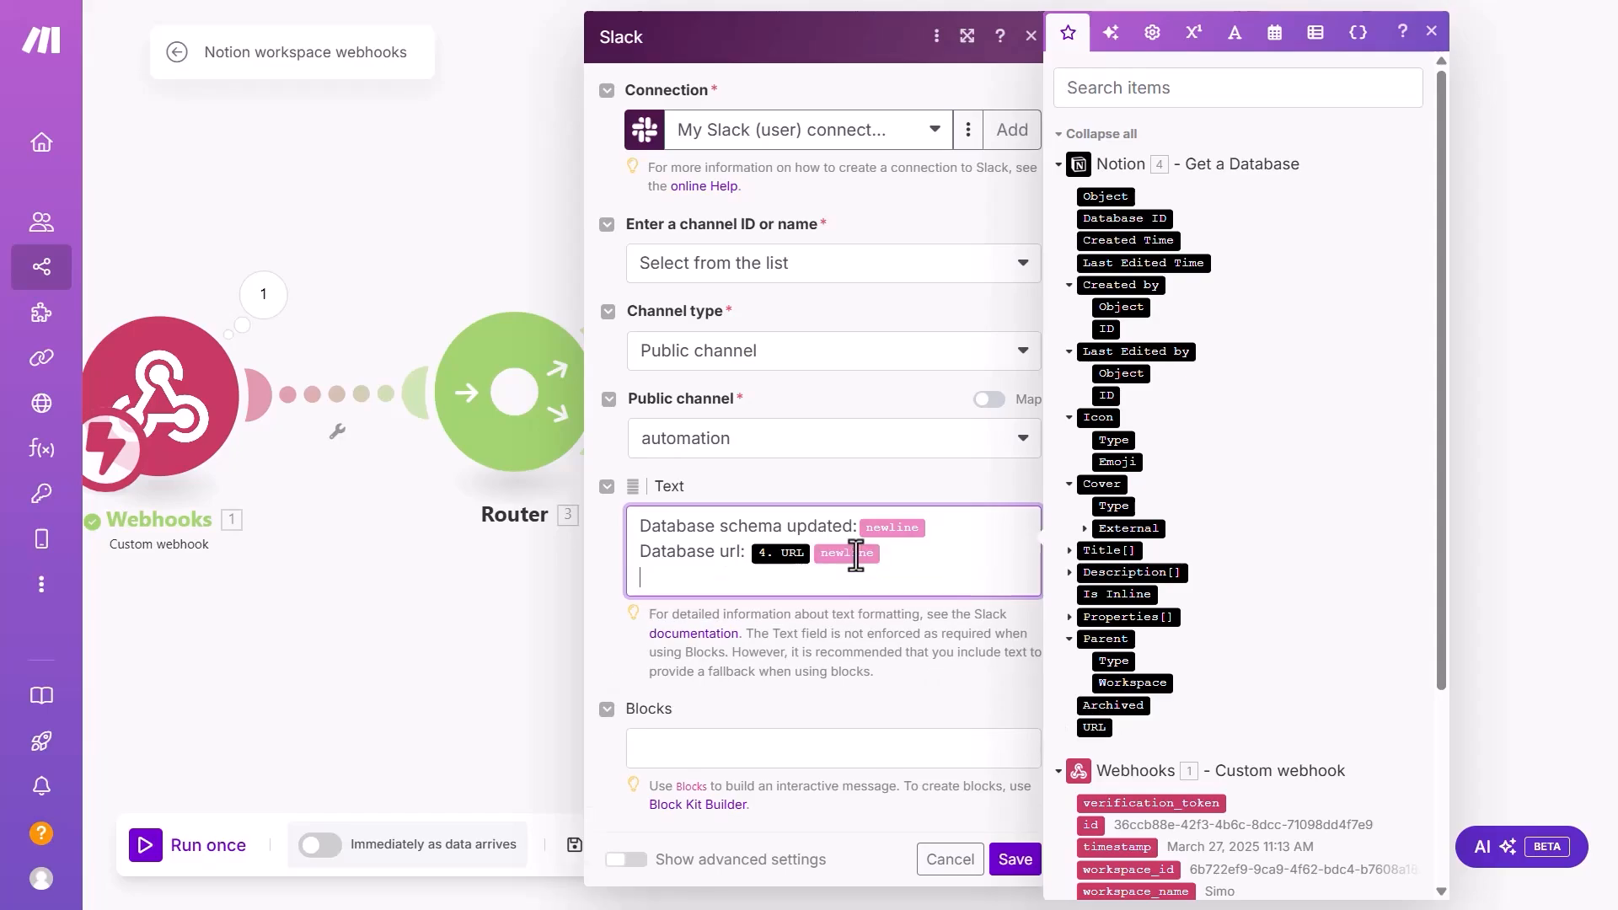
- Add "Updated properties:" with updated_properties[] name and {{newline}}, plus "Action:" with updated_properties[] action, to the Slack message text
scroll(1185, 792, "down", 4)
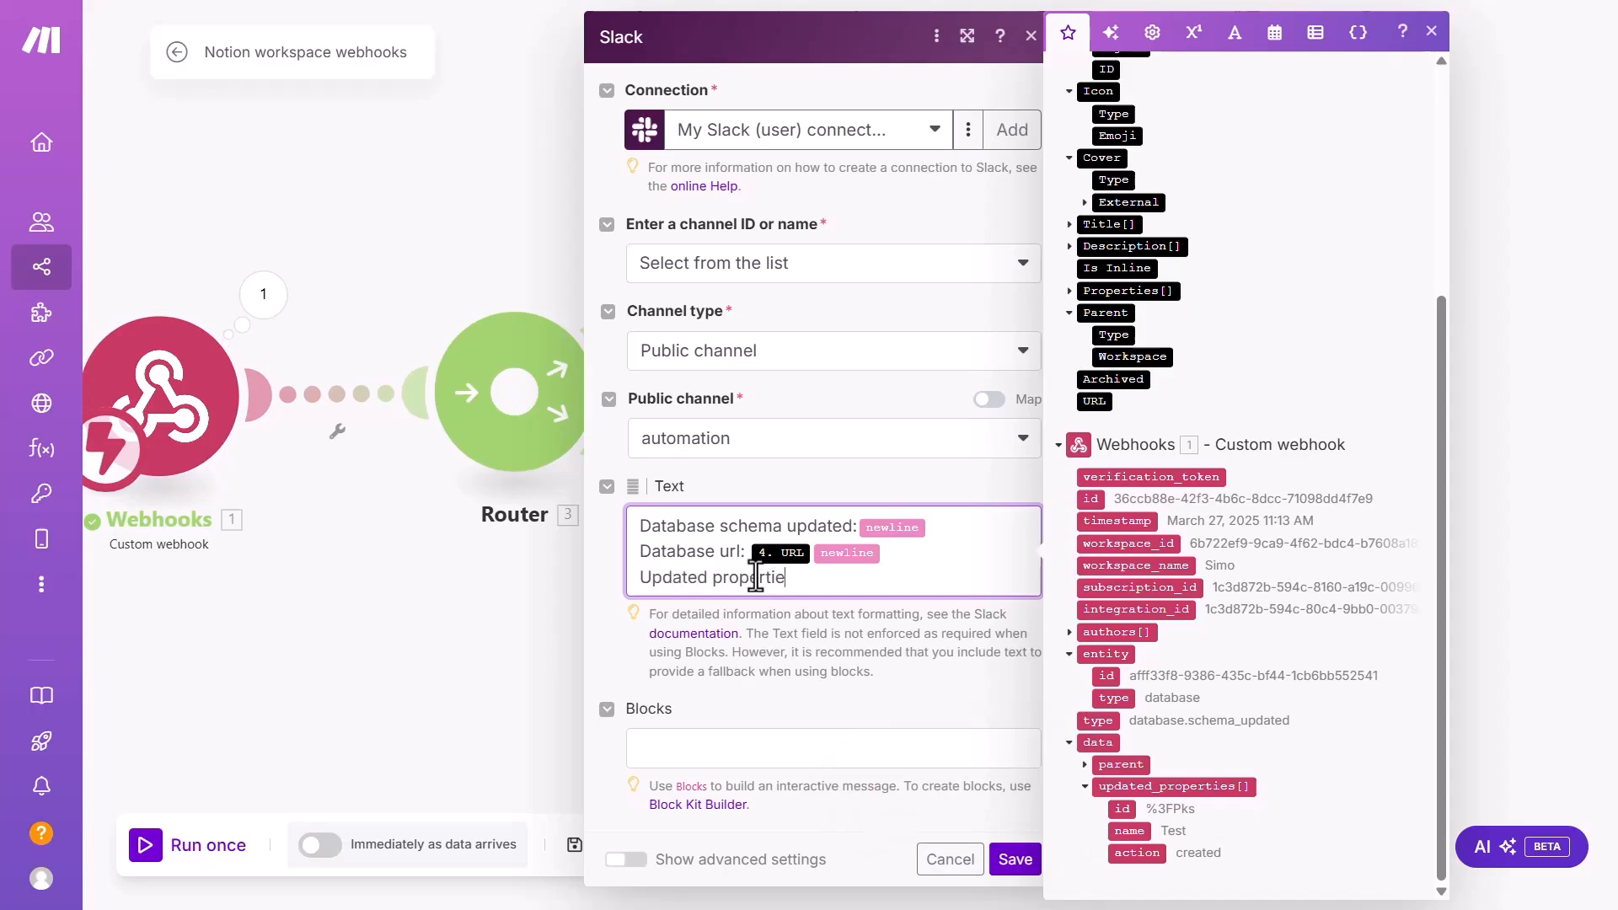
left_click(1129, 831)
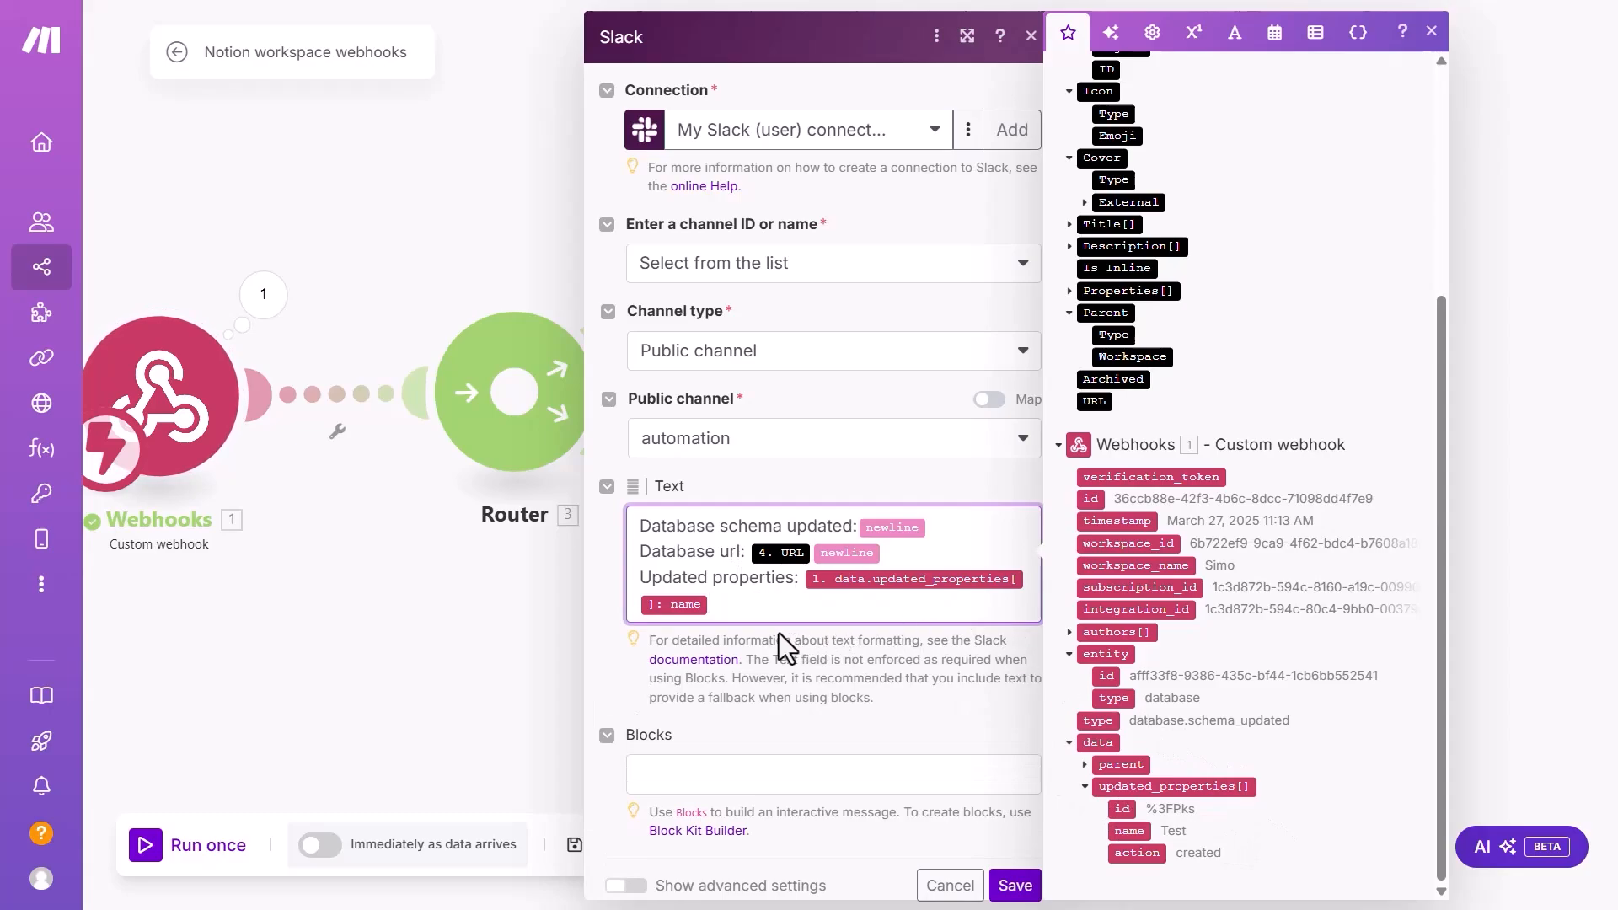
key("Return")
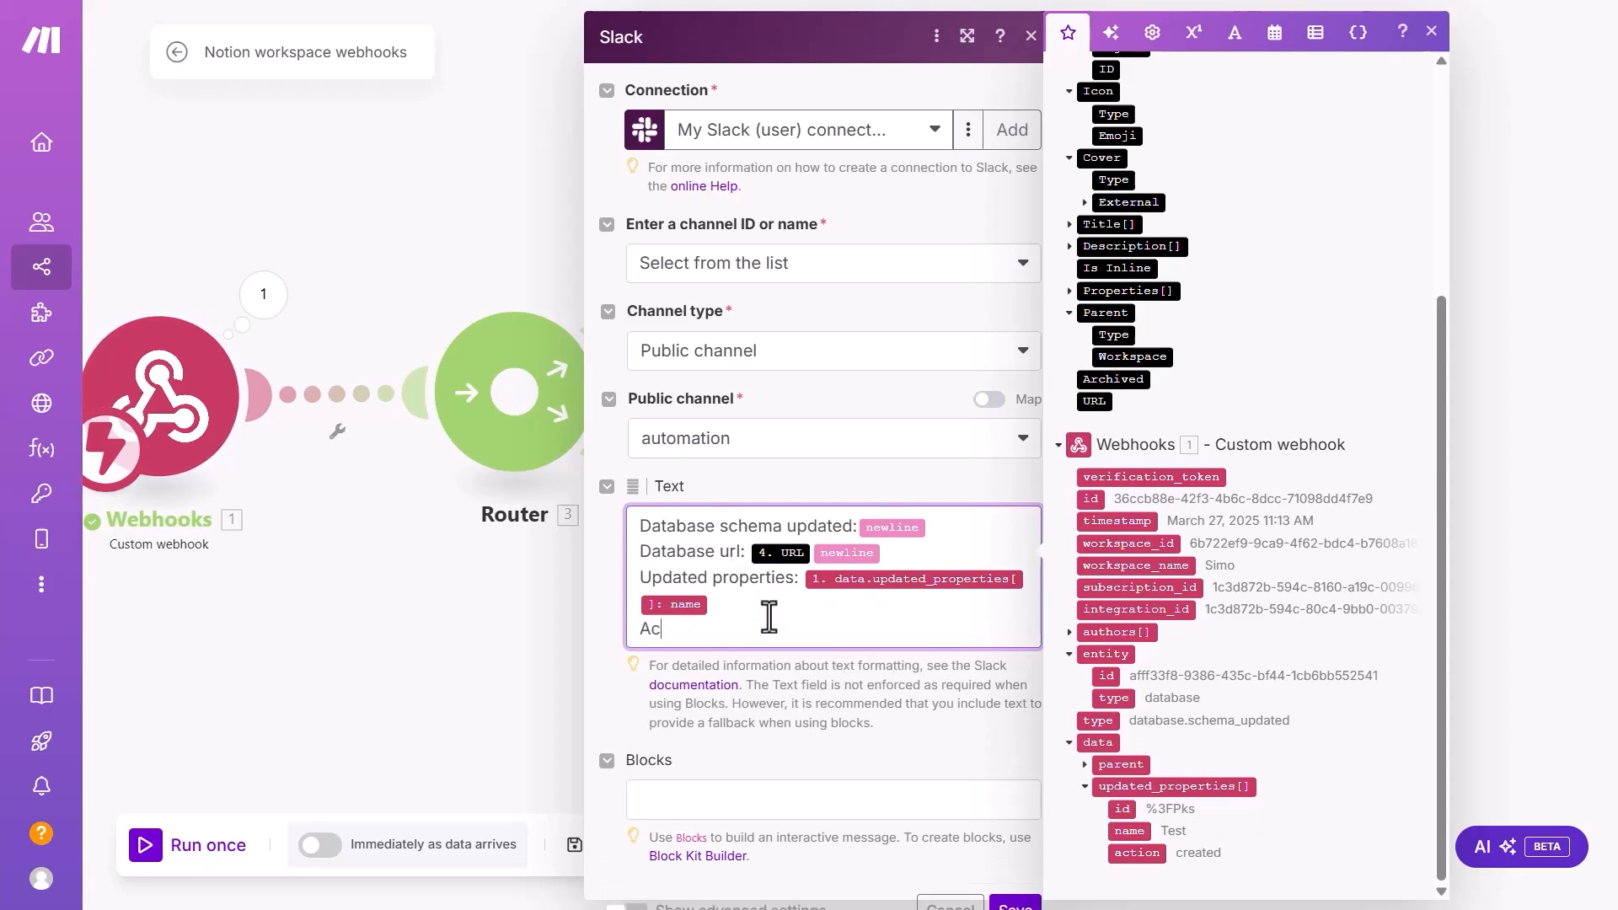
left_click(1135, 853)
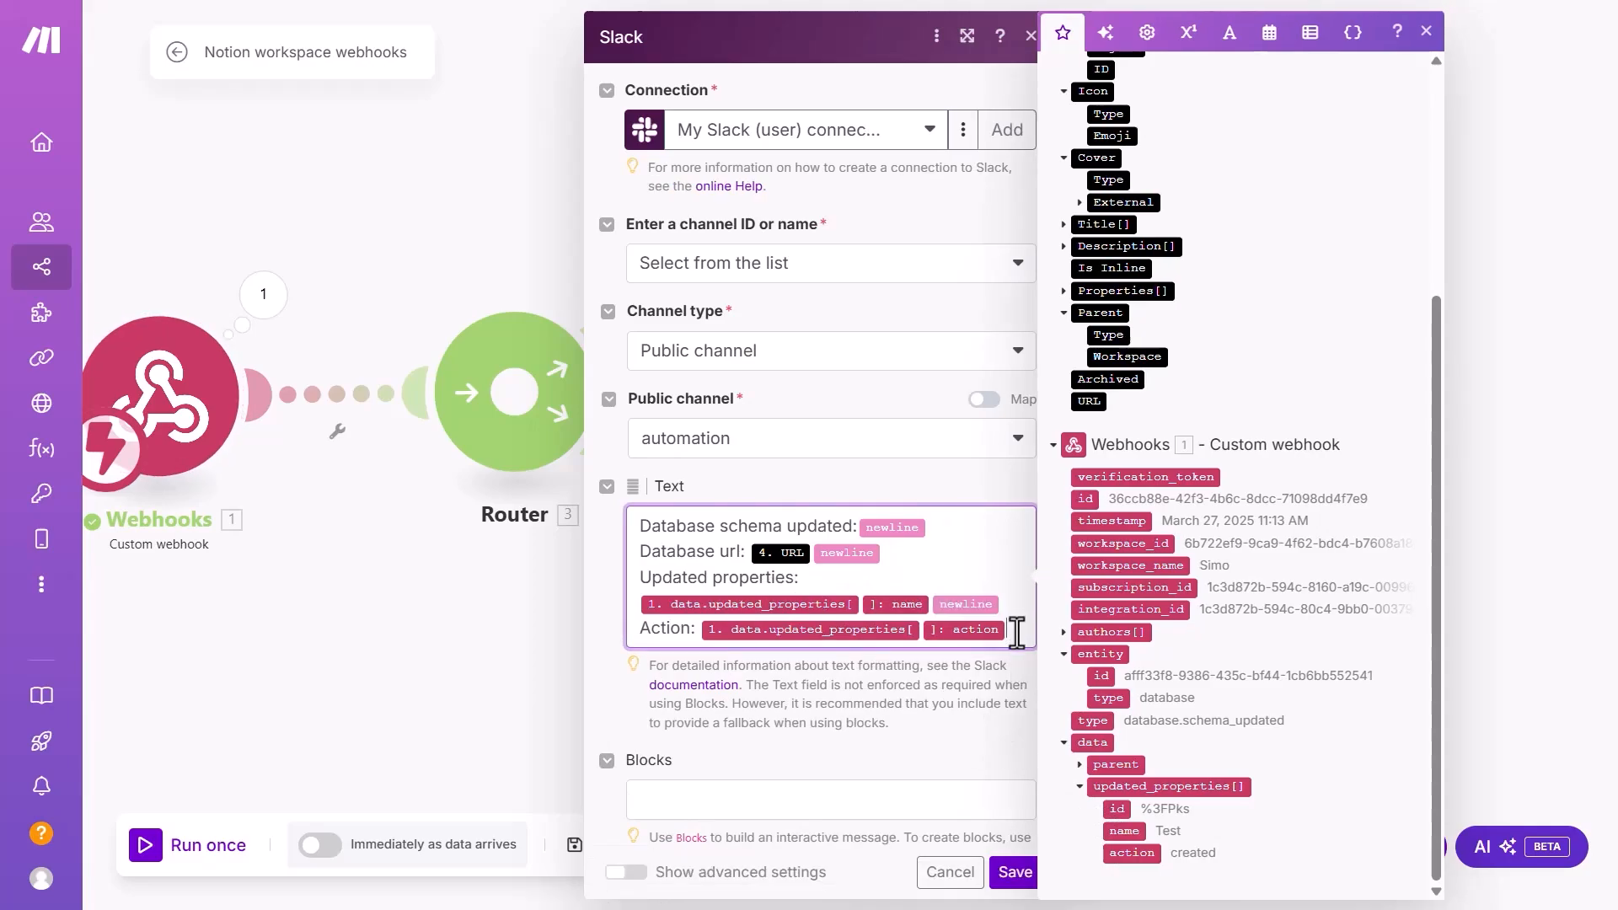
- Expand authors[] in the webhook data to examine the author's fields, and save the Slack message settings
left_click(1063, 633)
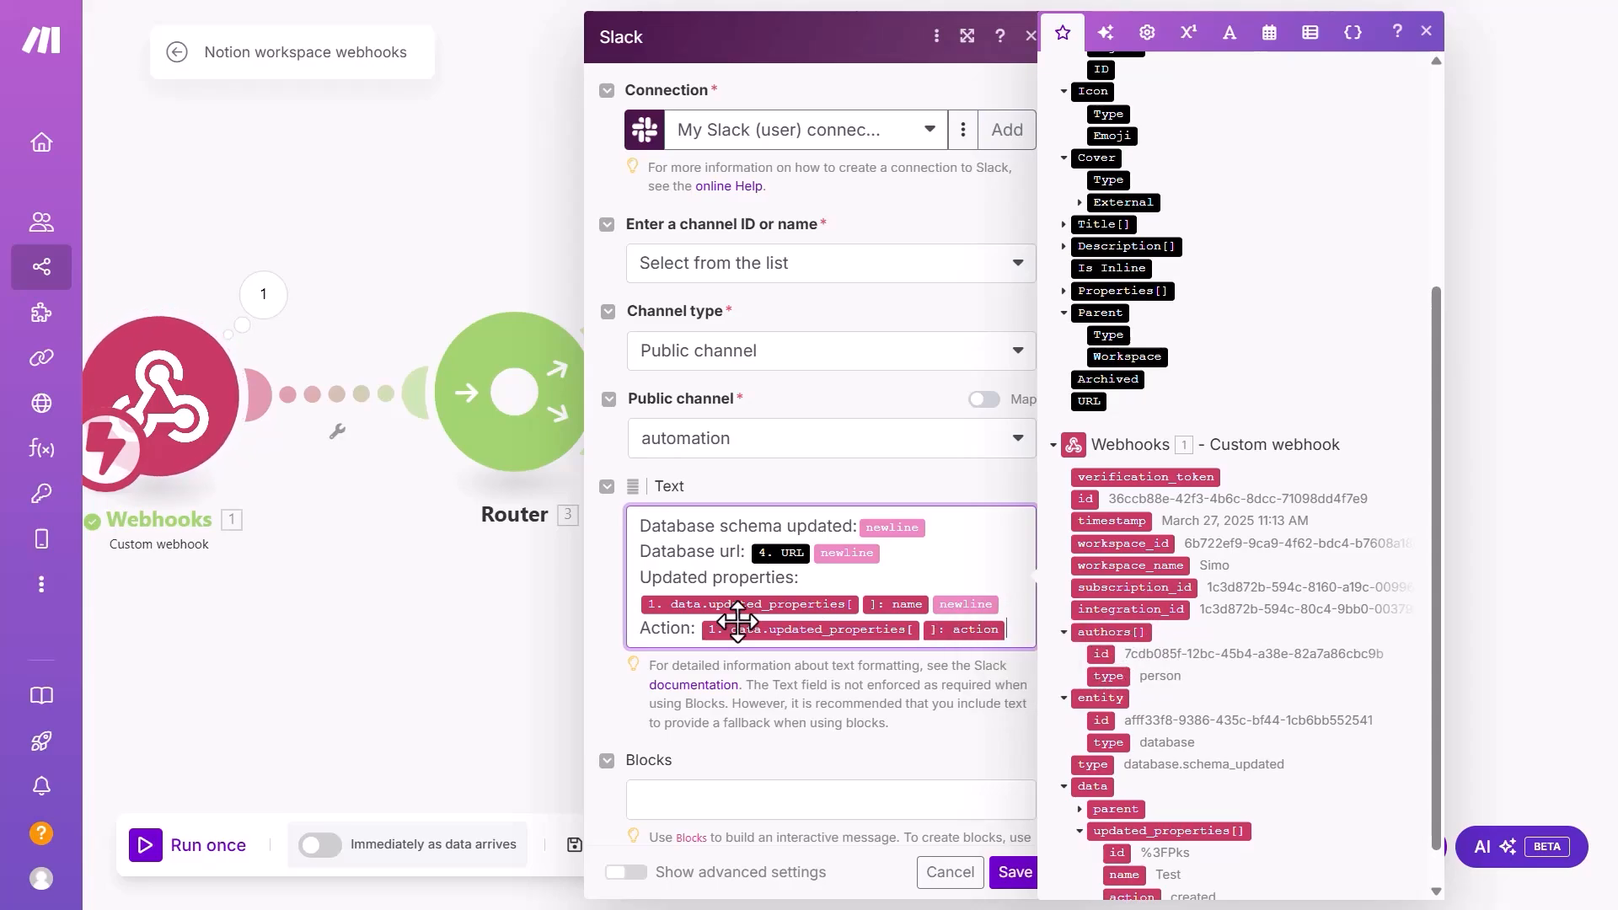
left_click_drag(511, 622, 421, 608)
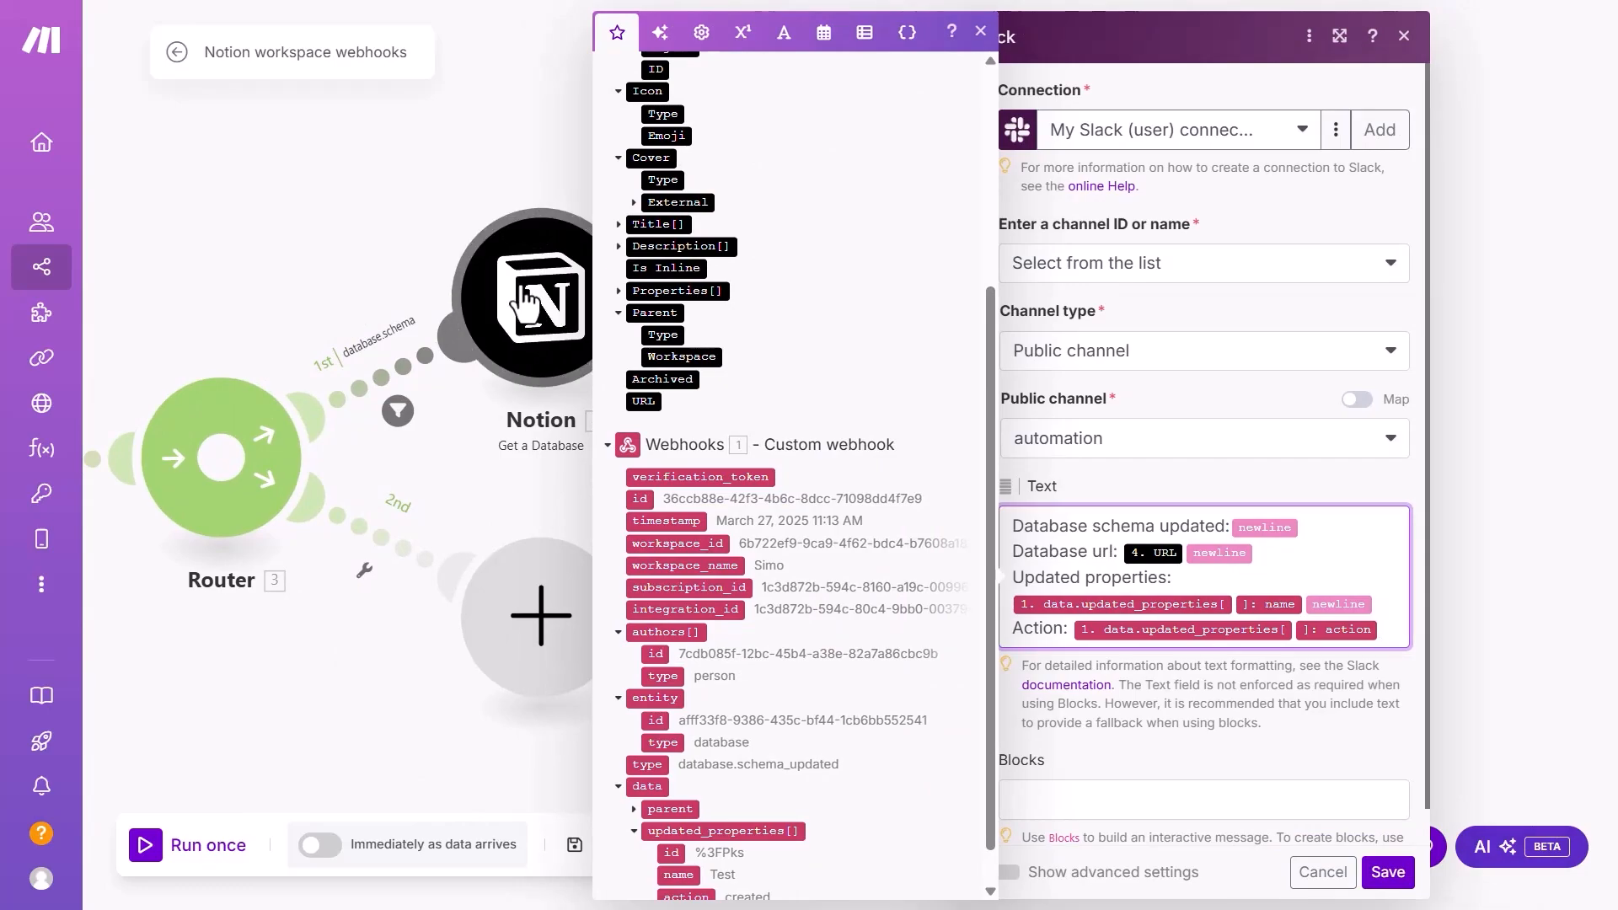
left_click(513, 213)
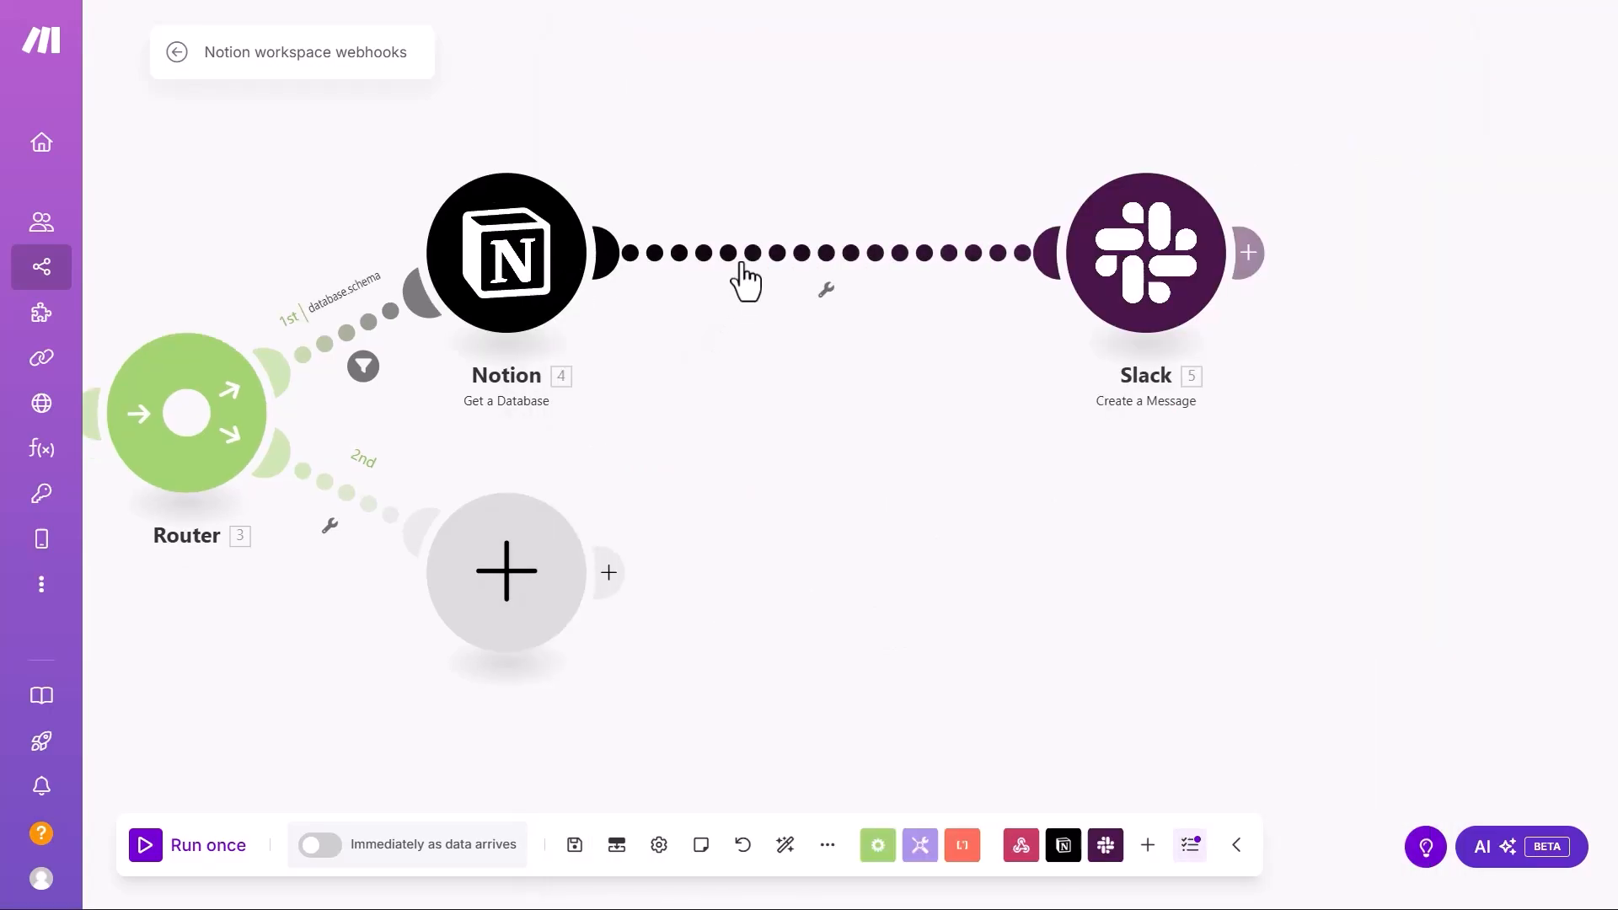
- Insert a Notion List Users module between the Get a Database module and the Slack module
right_click(790, 365)
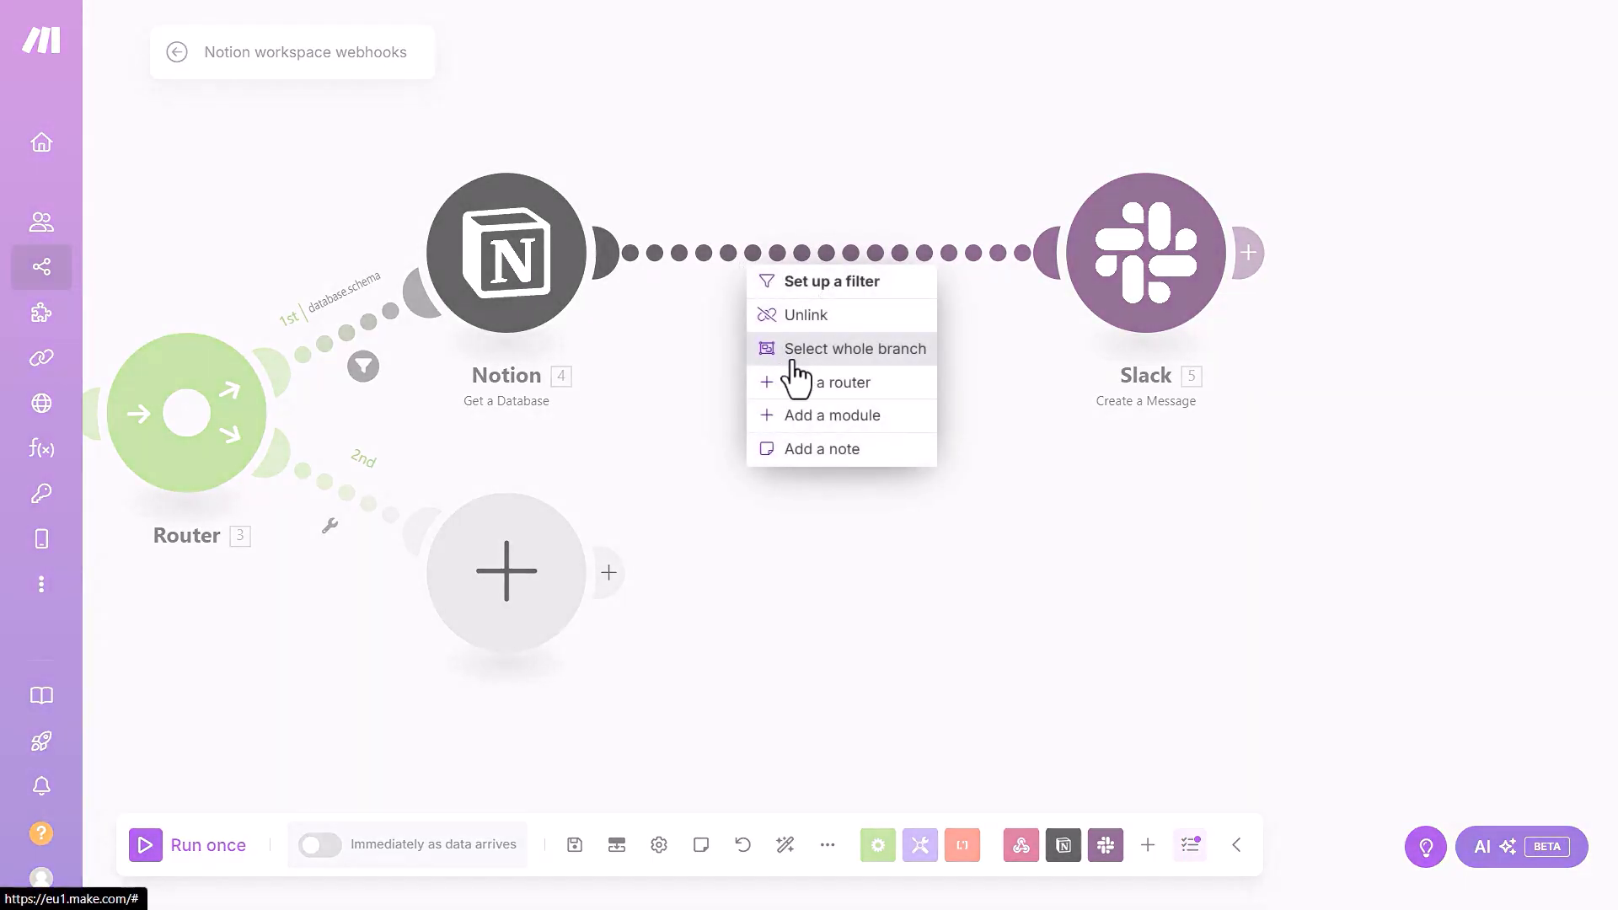
left_click(817, 412)
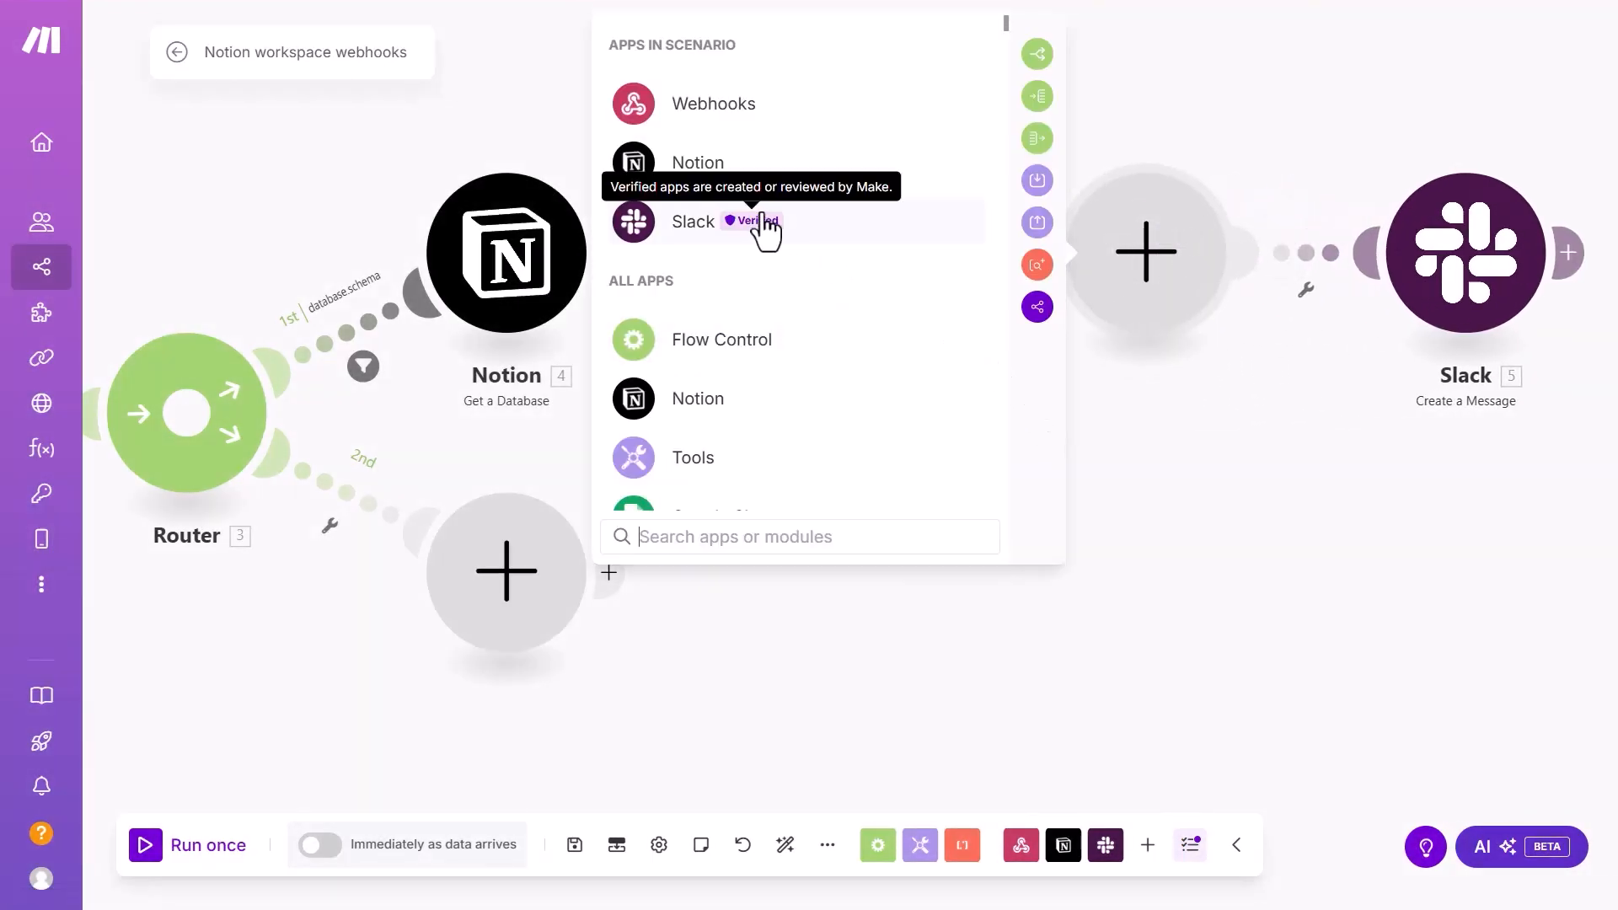
left_click(725, 171)
scroll(883, 379, "down", 10)
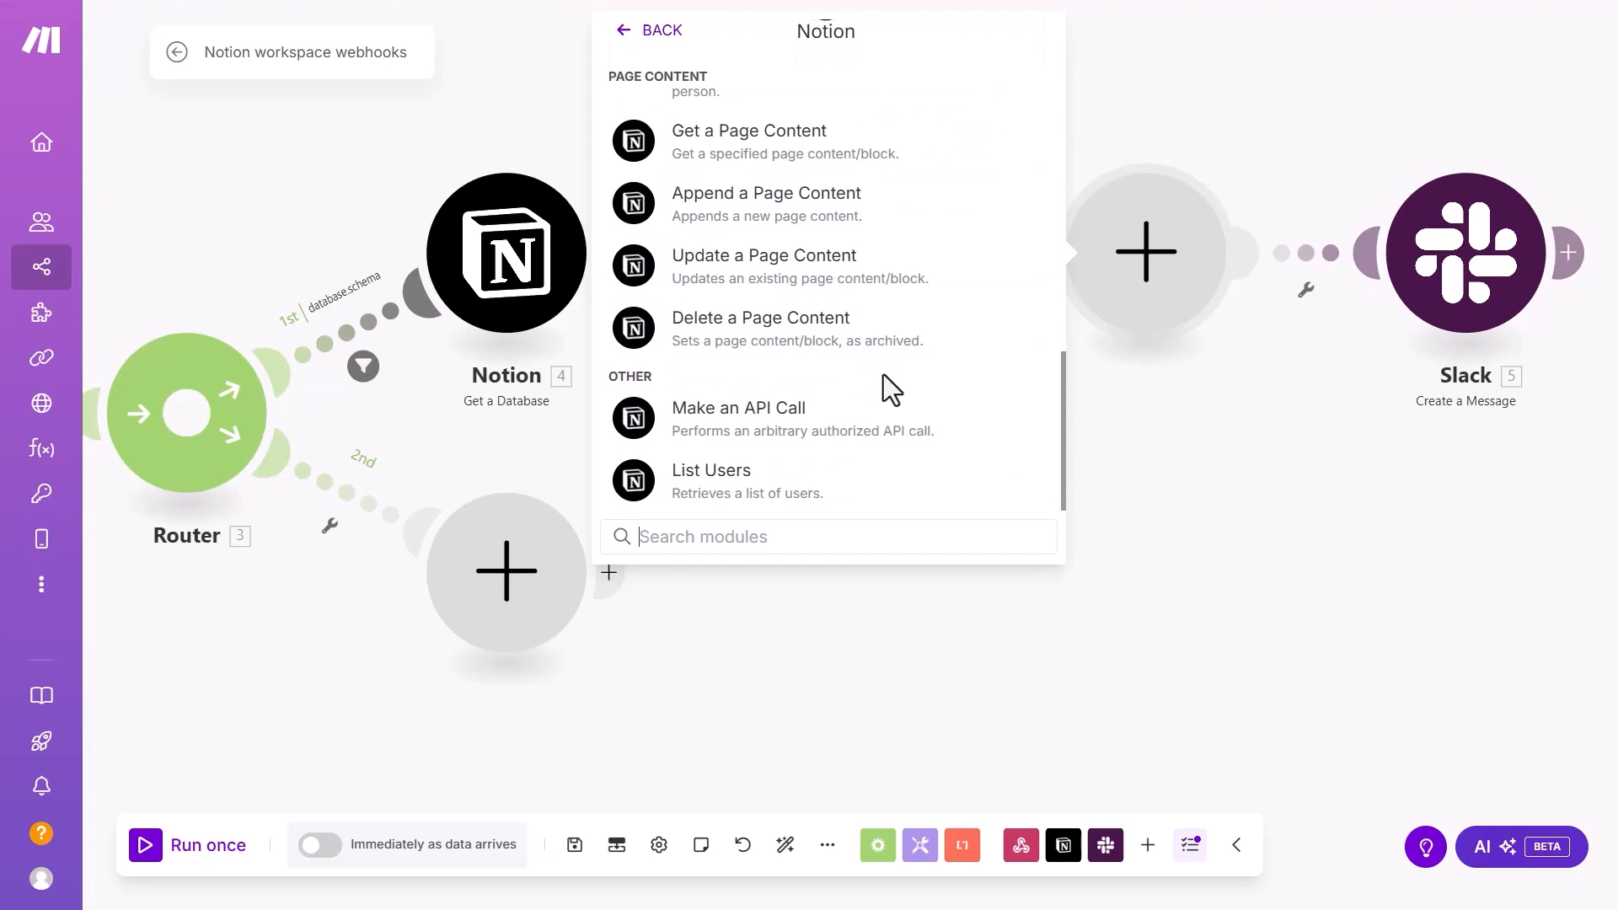
left_click(700, 481)
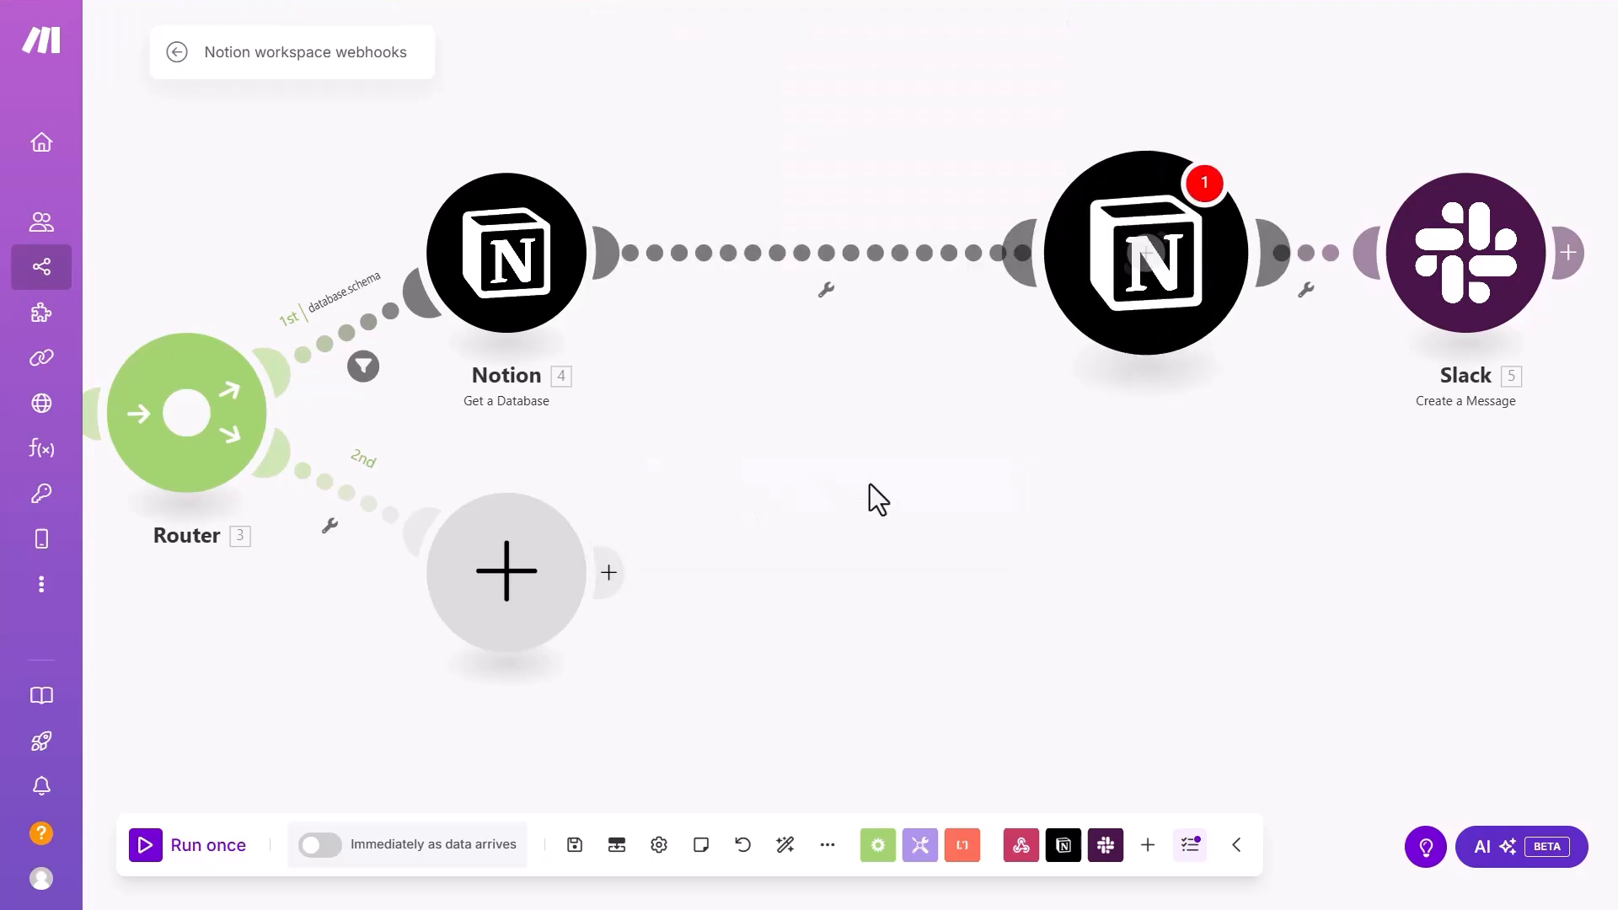
- Clear the result limit in the List Users module's settings
left_click(1121, 333)
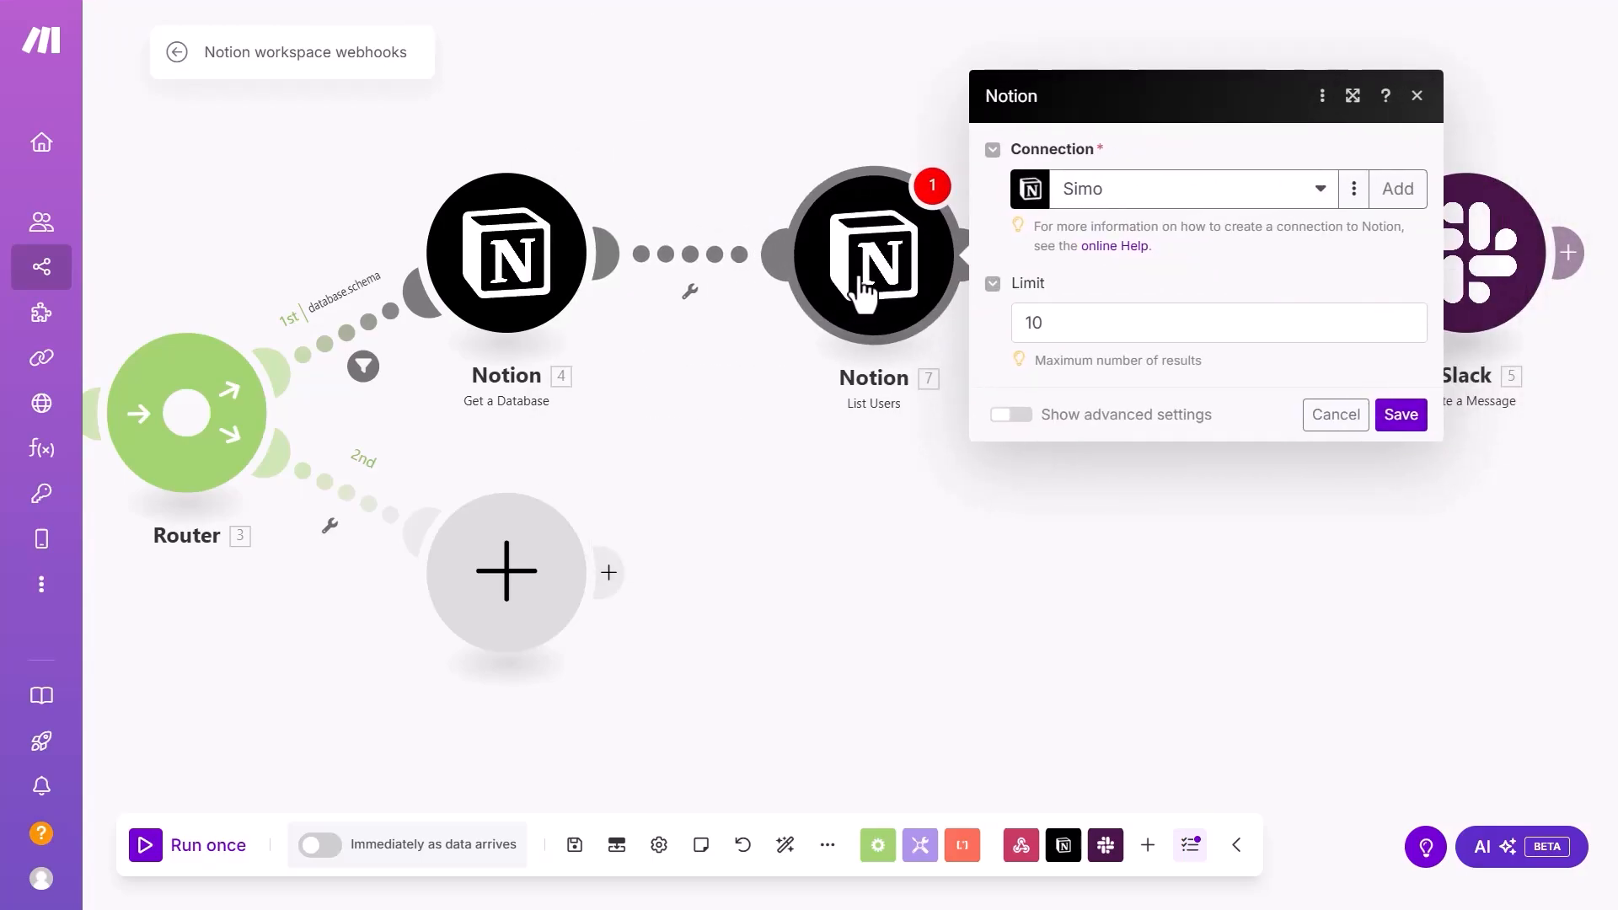
left_click(1069, 324)
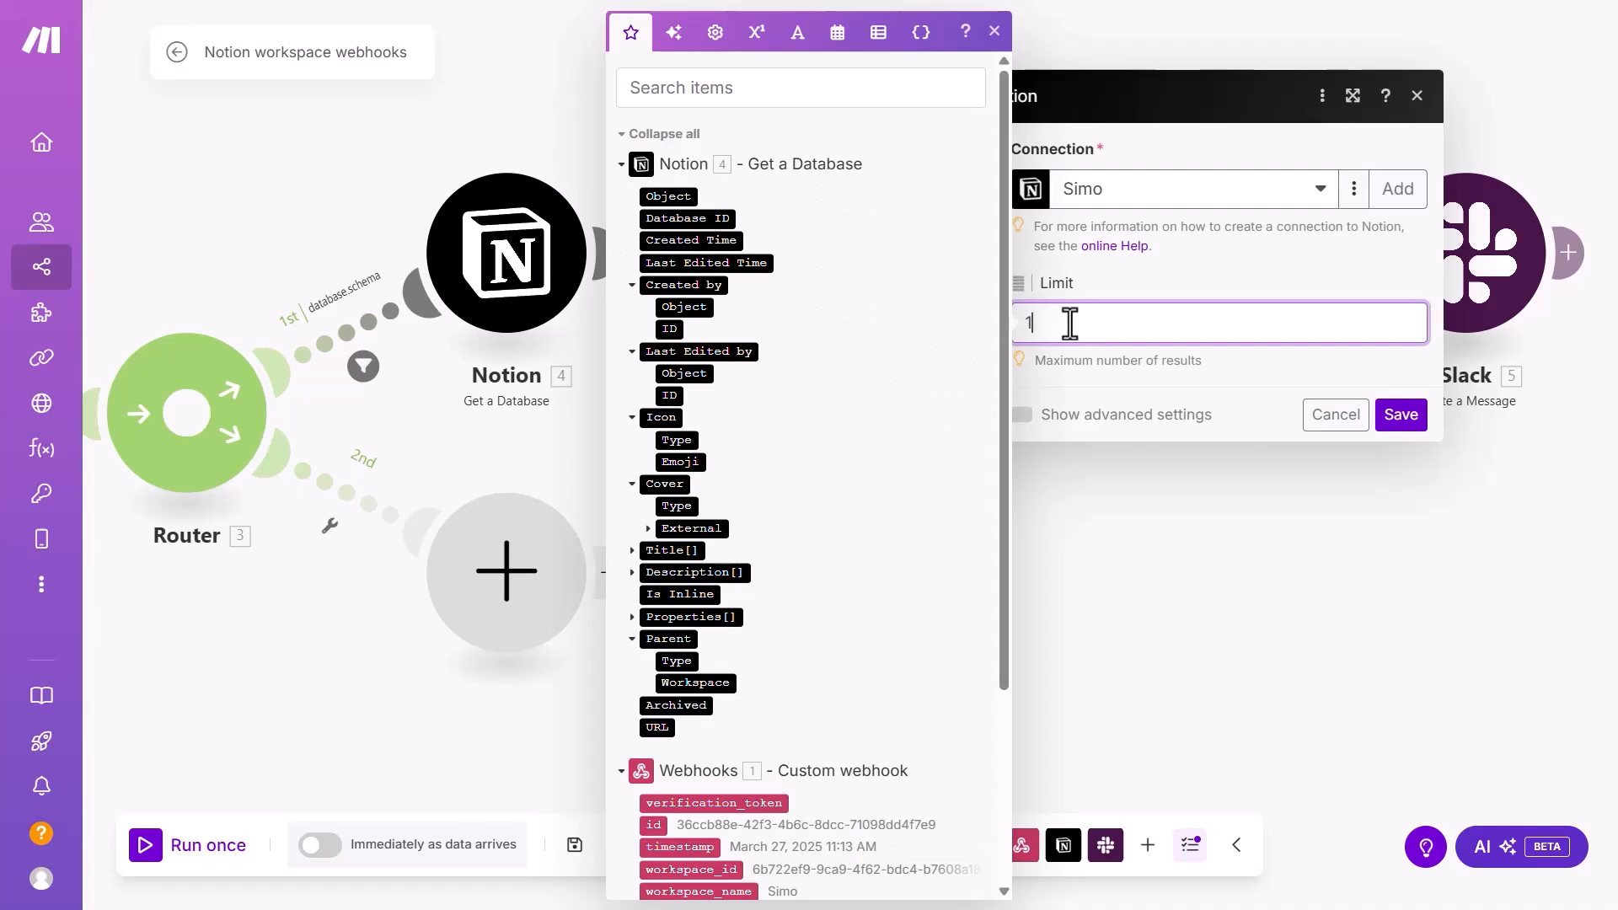
key("BackSpace")
- Set up a filter between List Users and Slack requiring the List Users ID to equal the webhook's authors[] id
left_click(1105, 288)
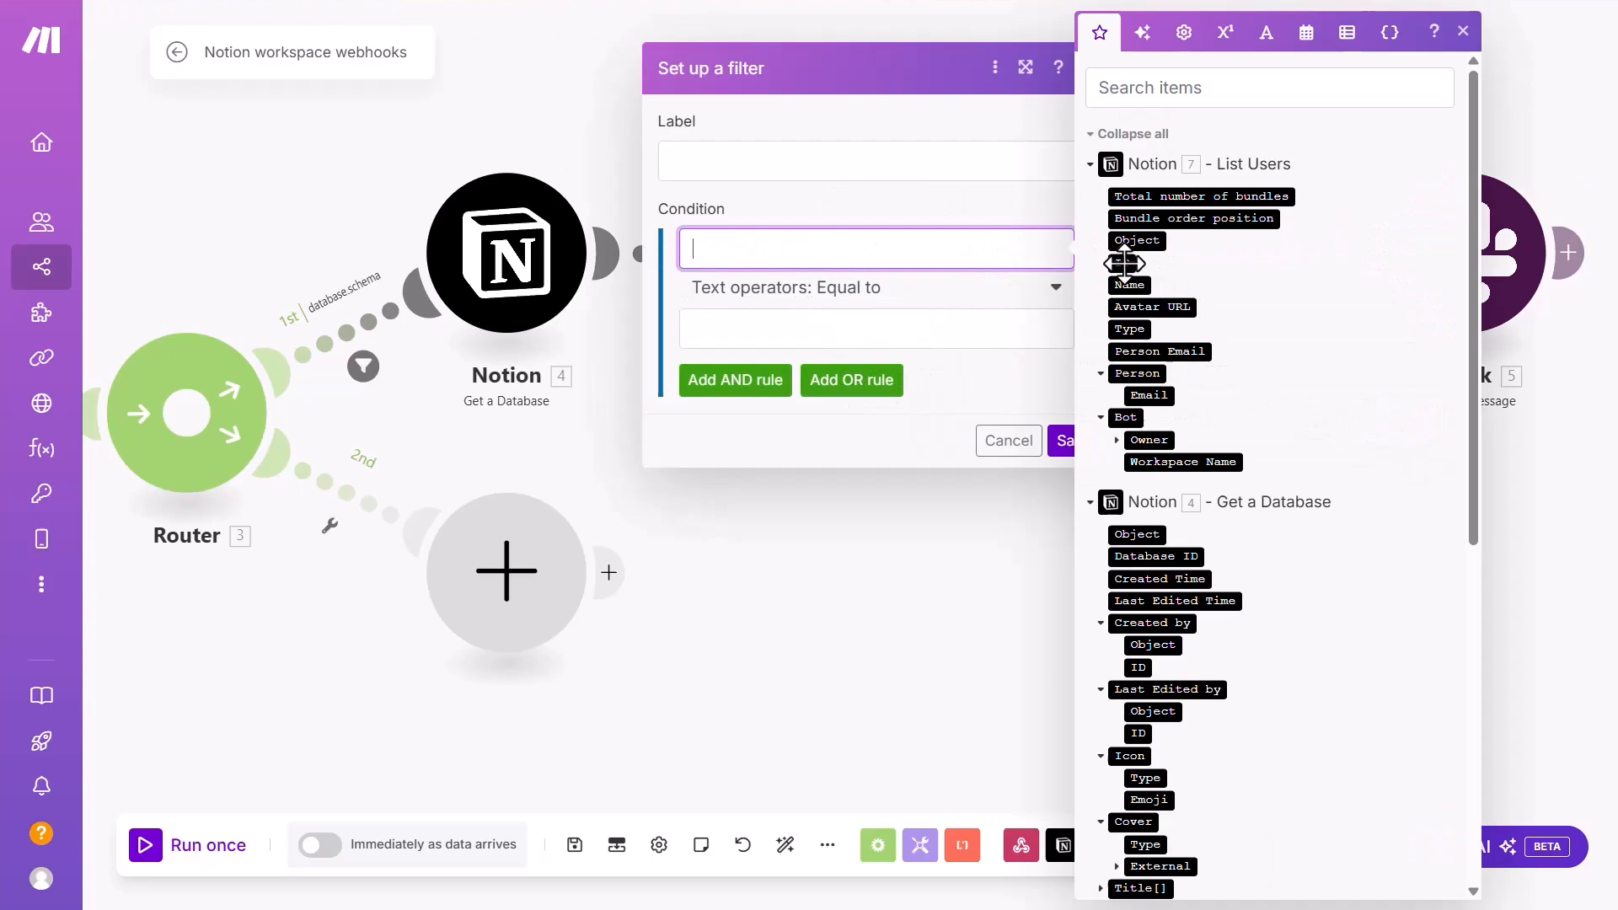
left_click(1121, 262)
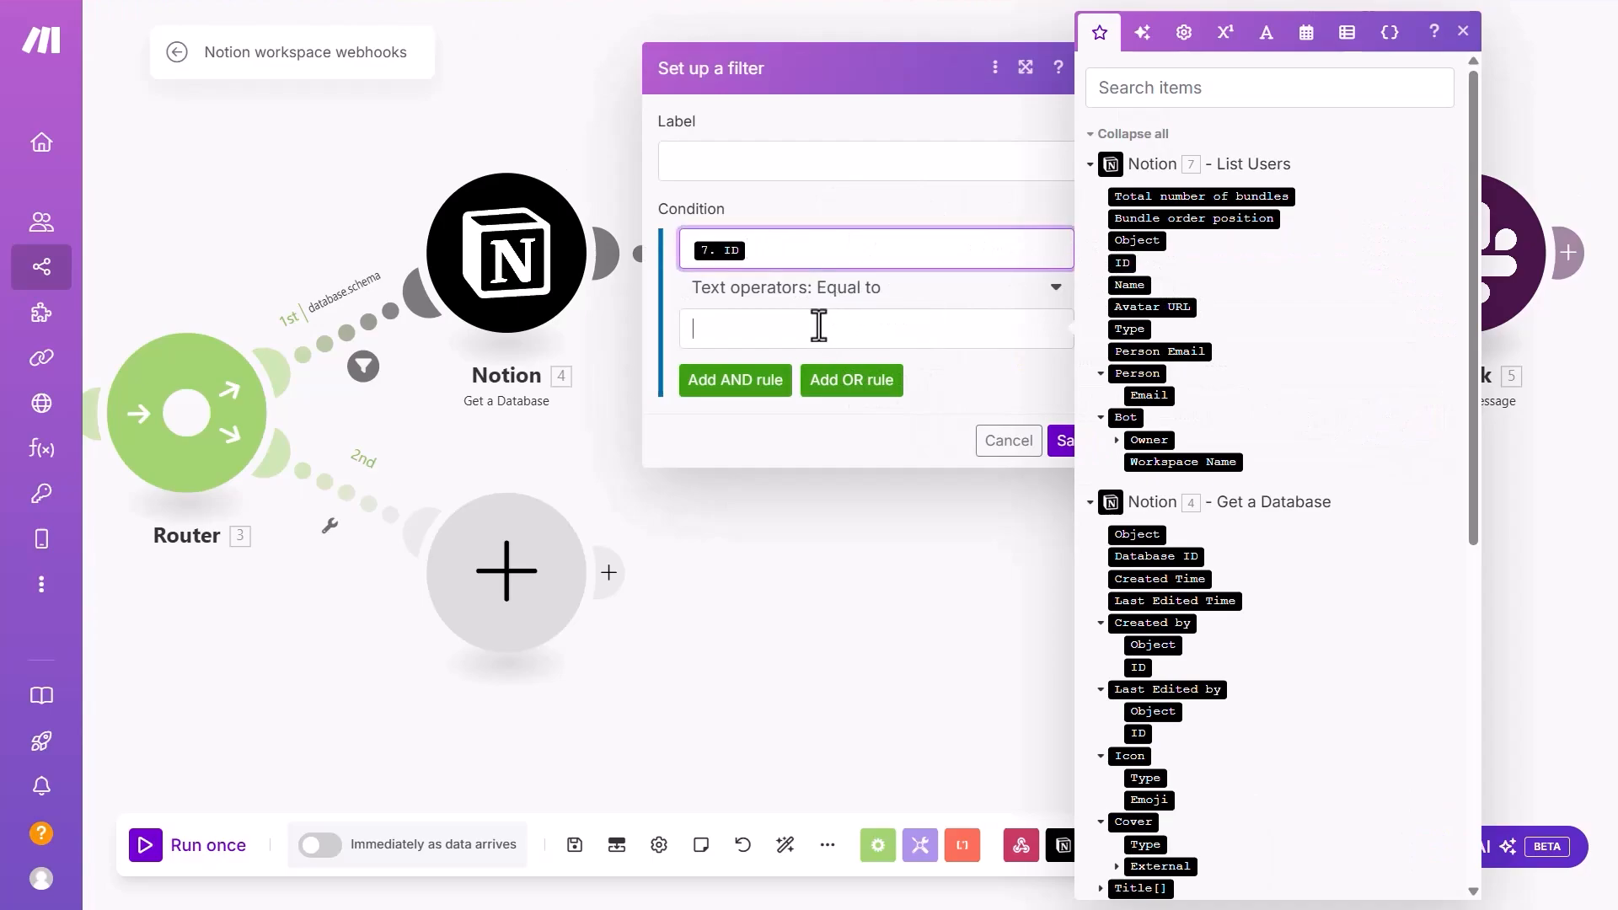
left_click(820, 329)
left_click(1221, 498)
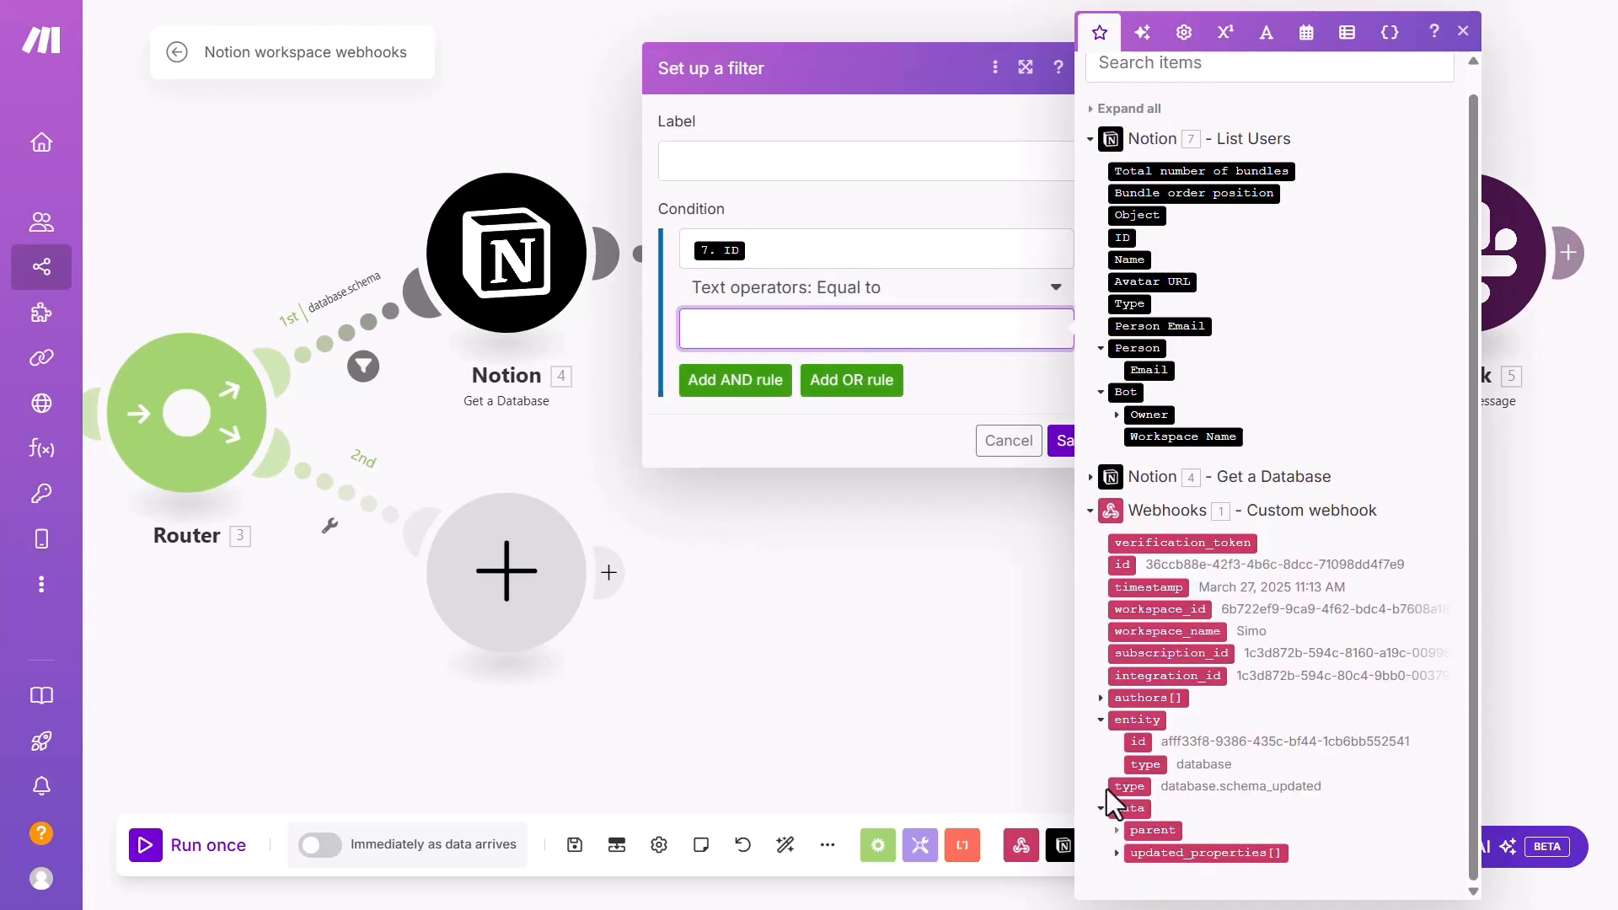
left_click(1099, 698)
left_click(1137, 719)
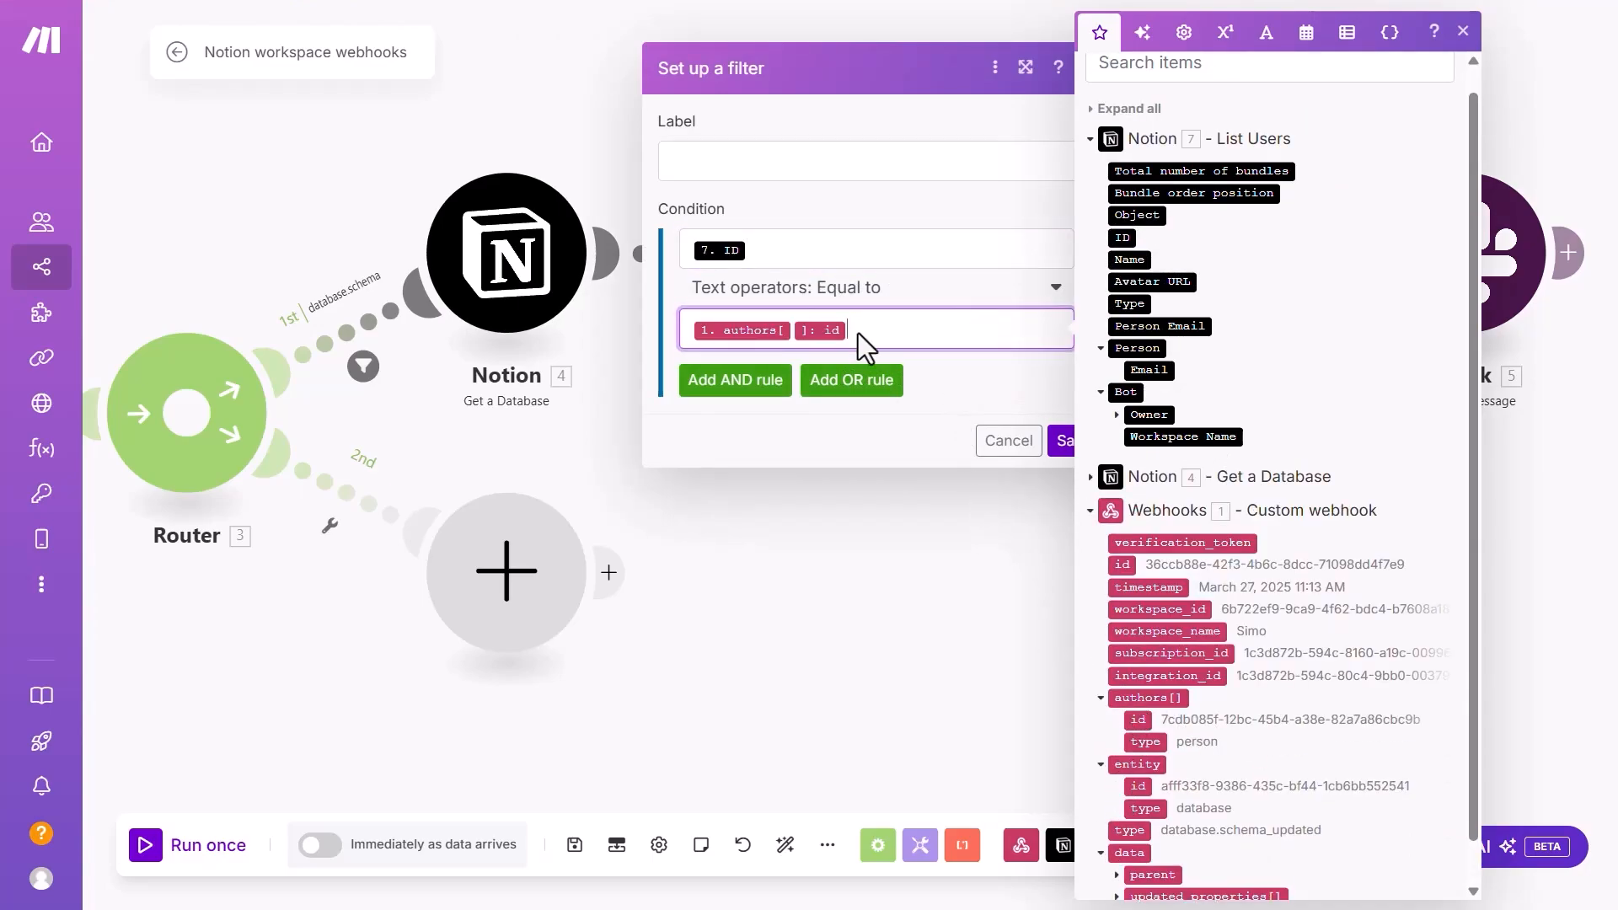
left_click(862, 291)
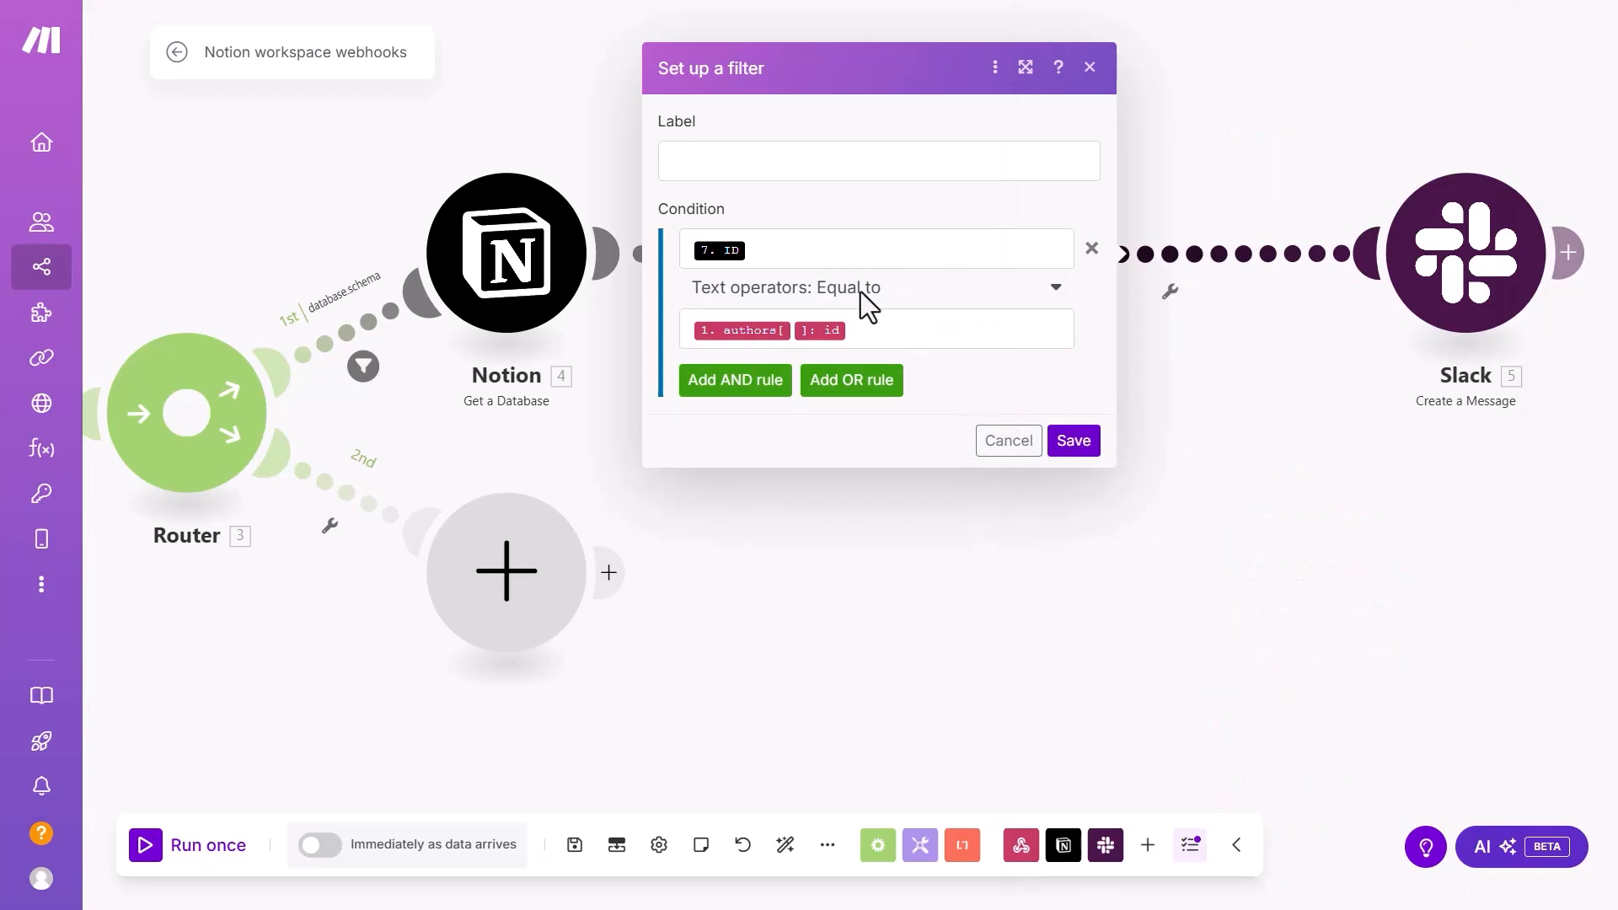
- Label the filter "match author" and save it
left_click(843, 152)
type("match author")
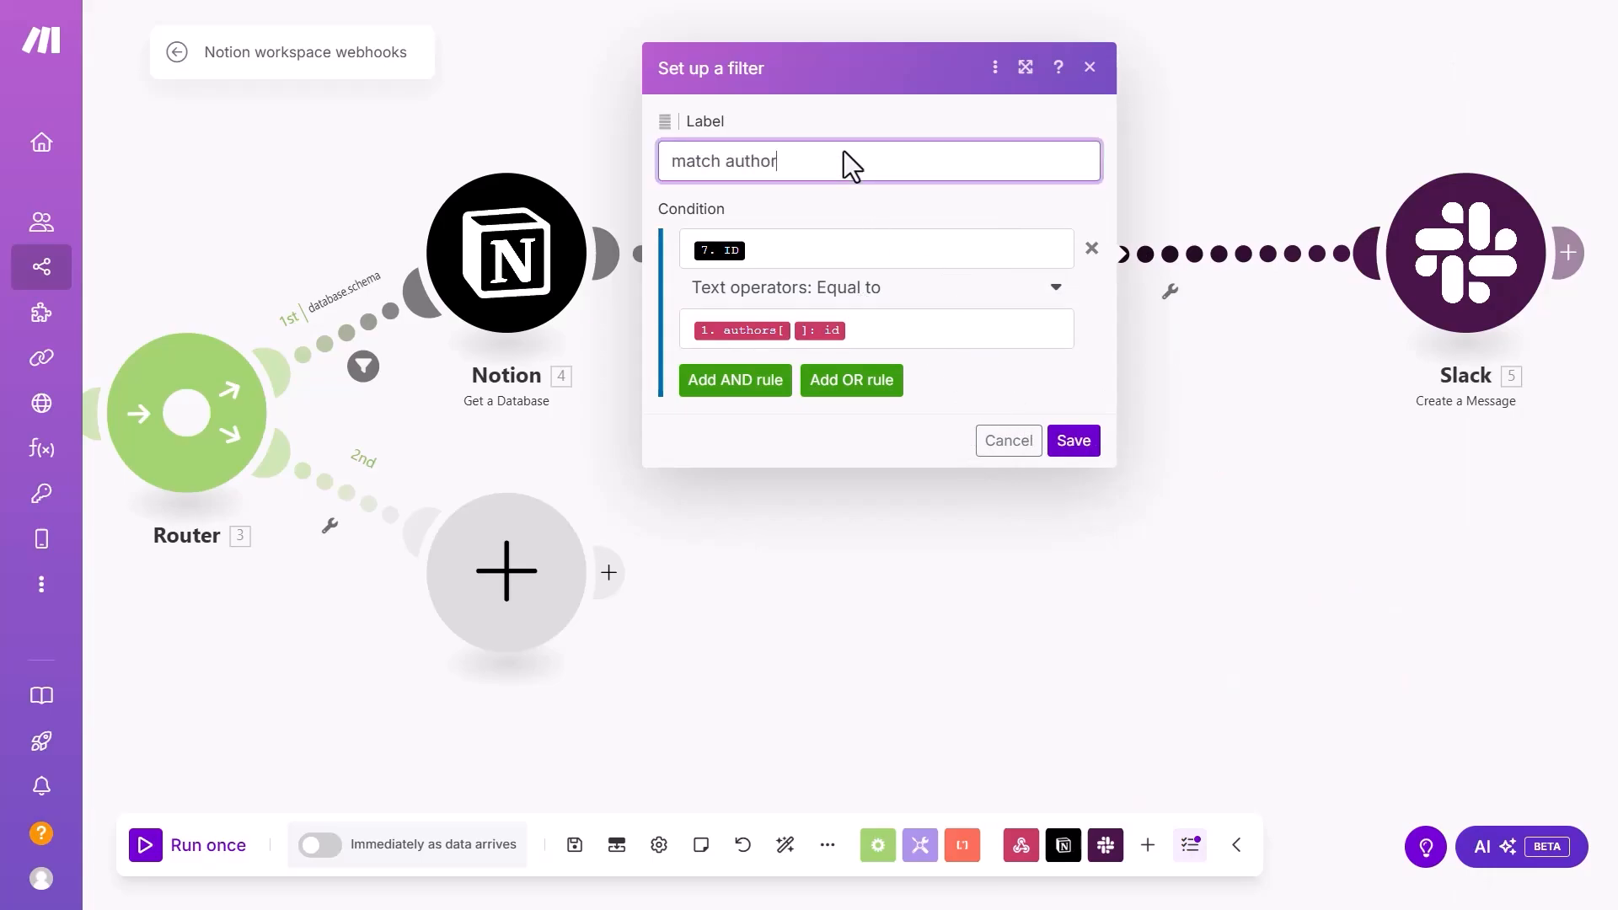
left_click(1072, 442)
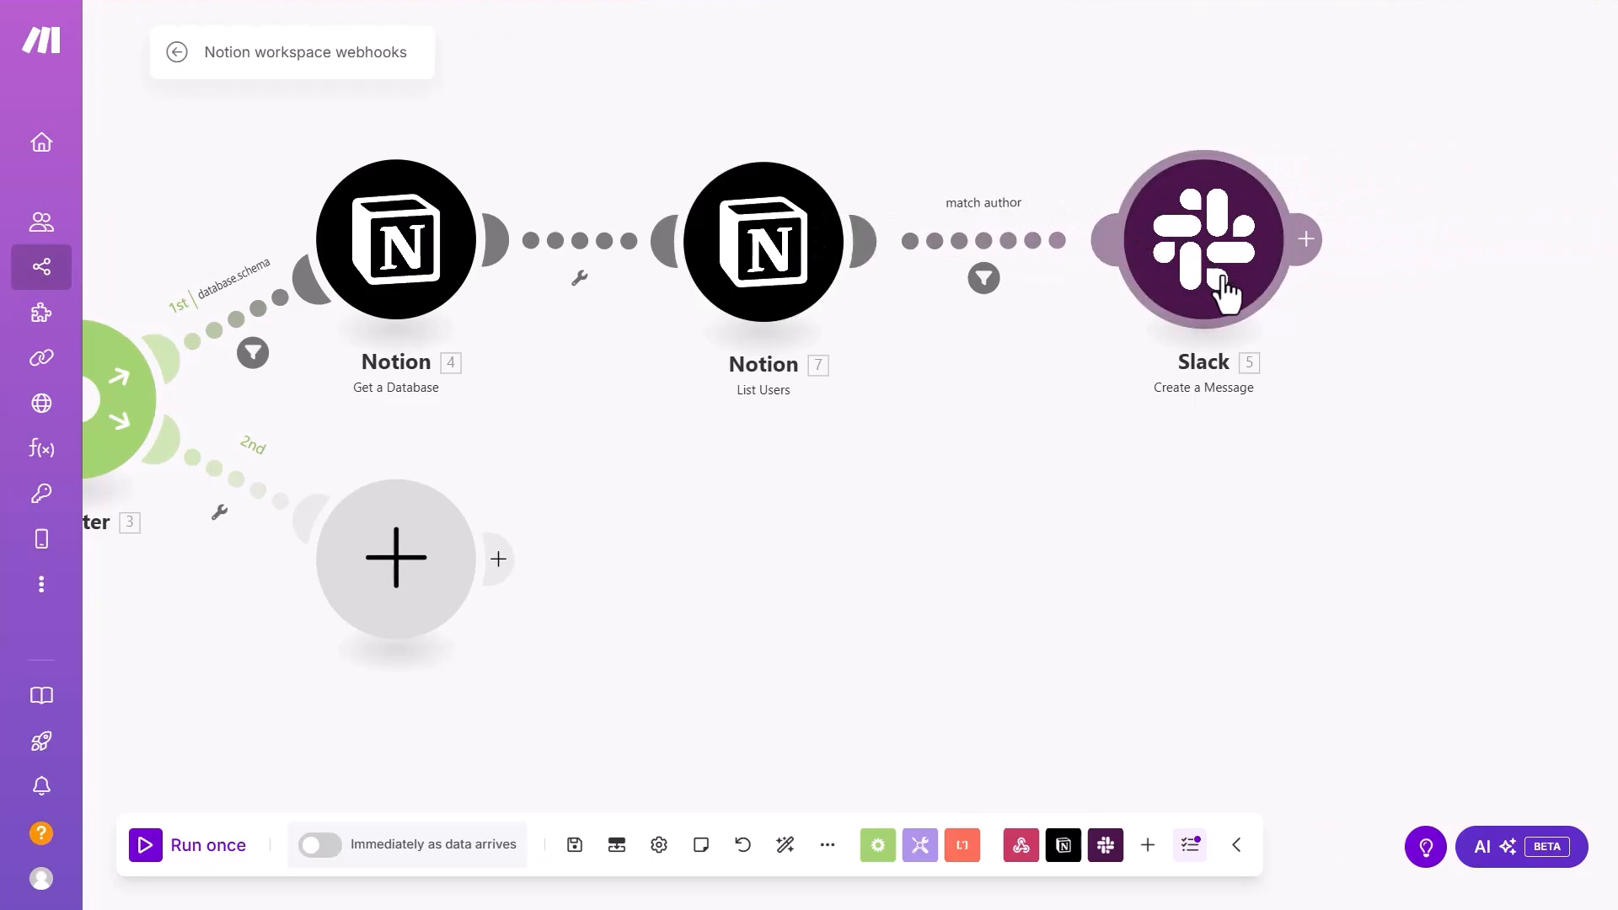
- Append {{newline}} and an "Author:" line with the List Users Name to the Slack message text, and save the settings
left_click(1157, 396)
left_click(1065, 634)
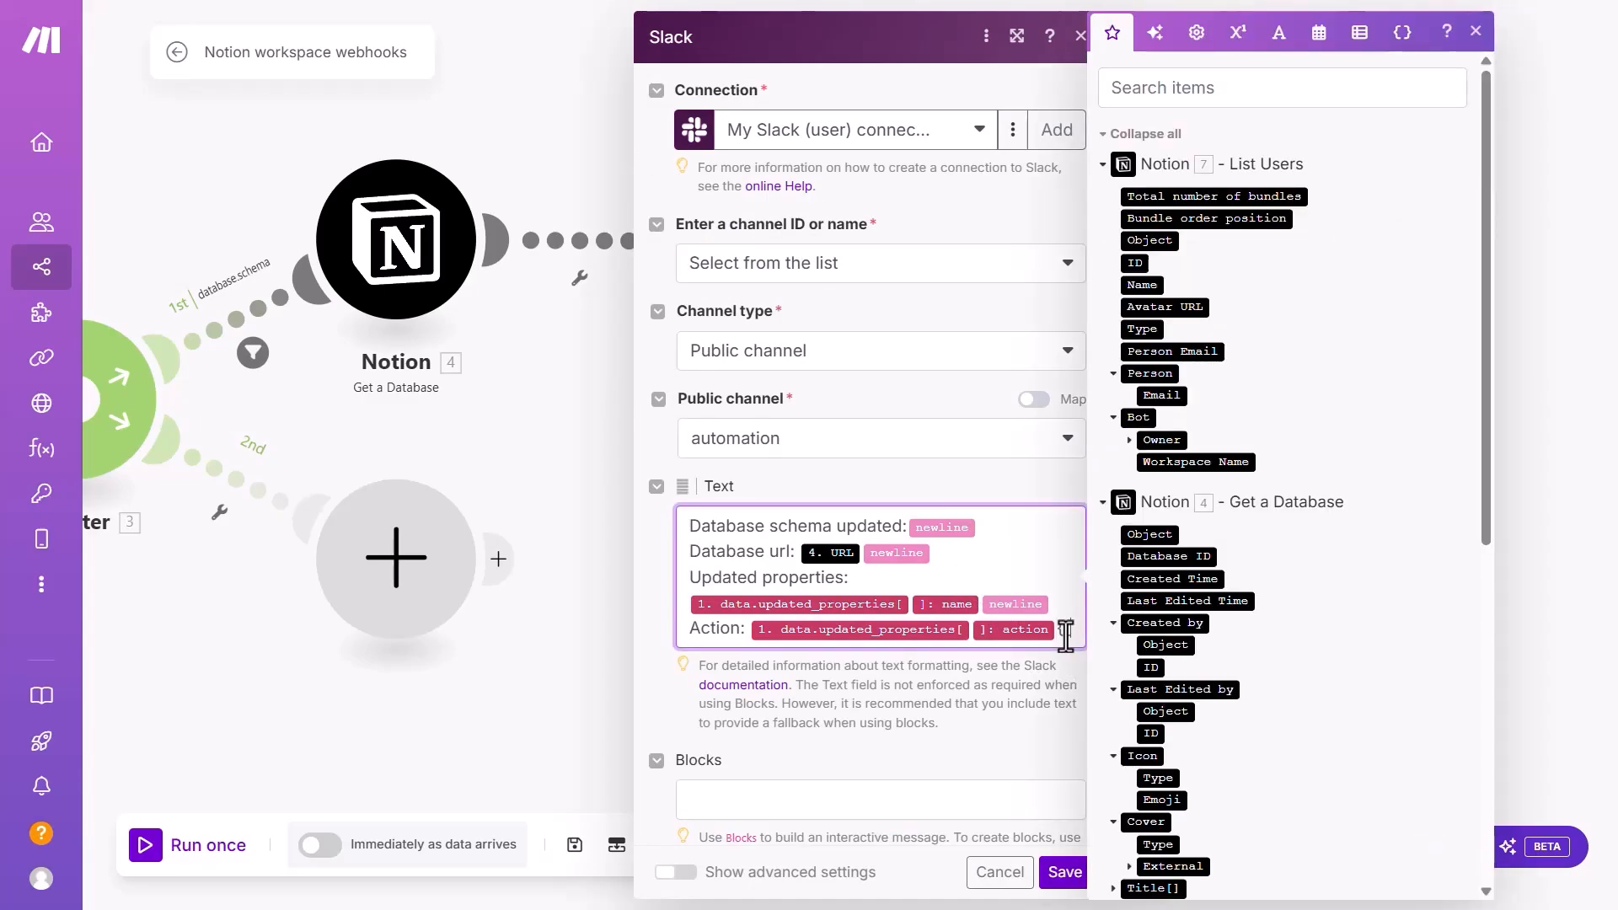
type("{{newline}}")
key("Return")
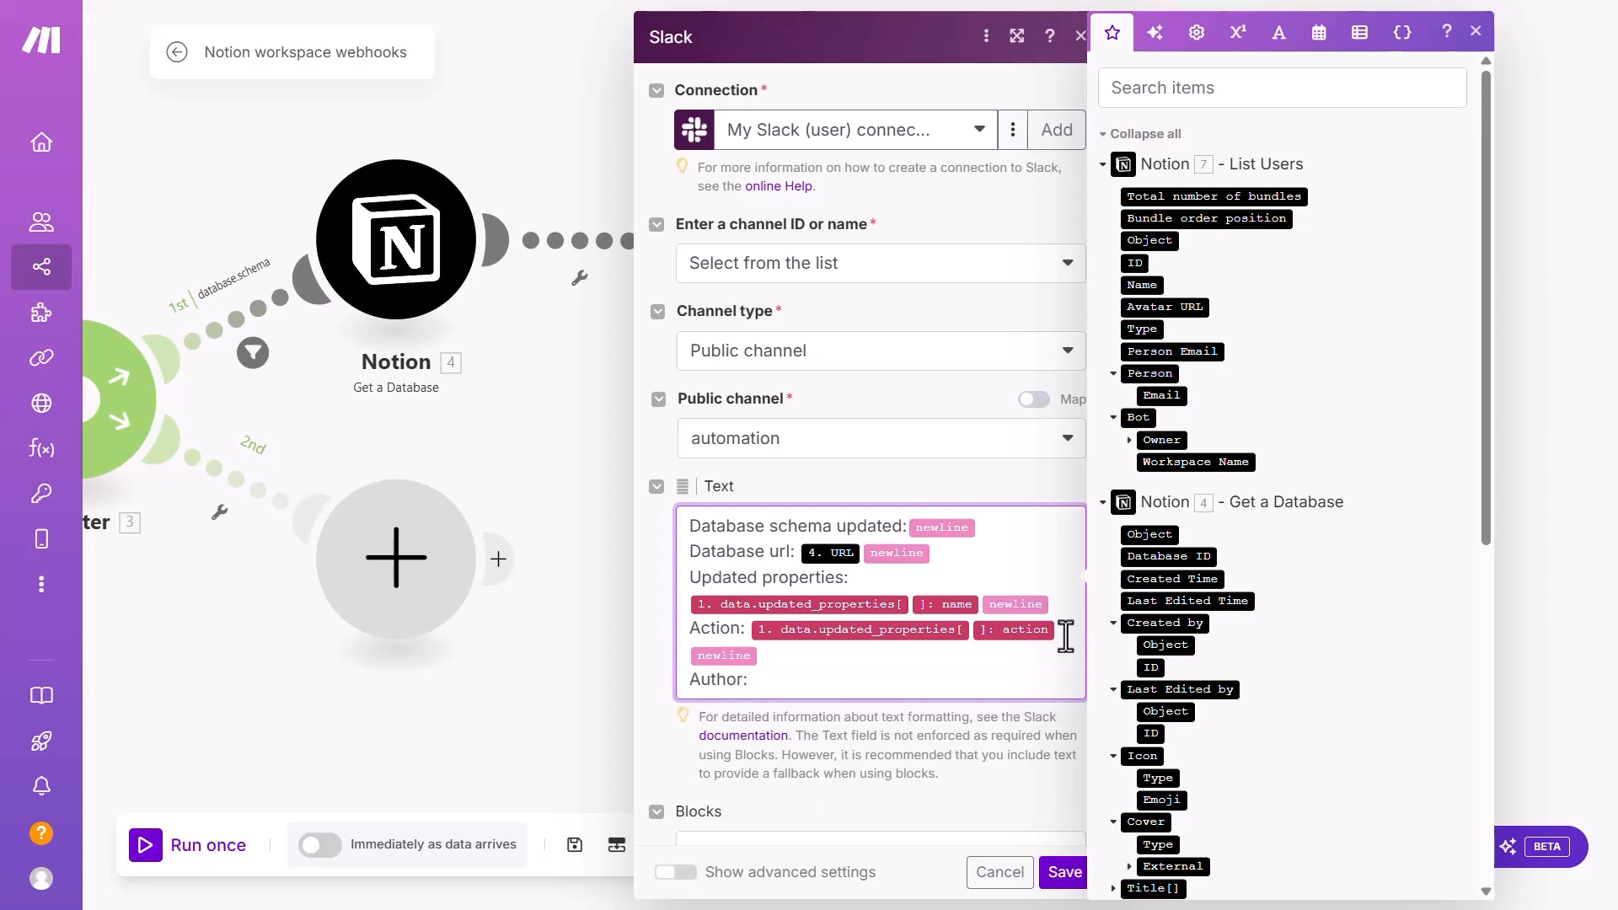
left_click(1142, 285)
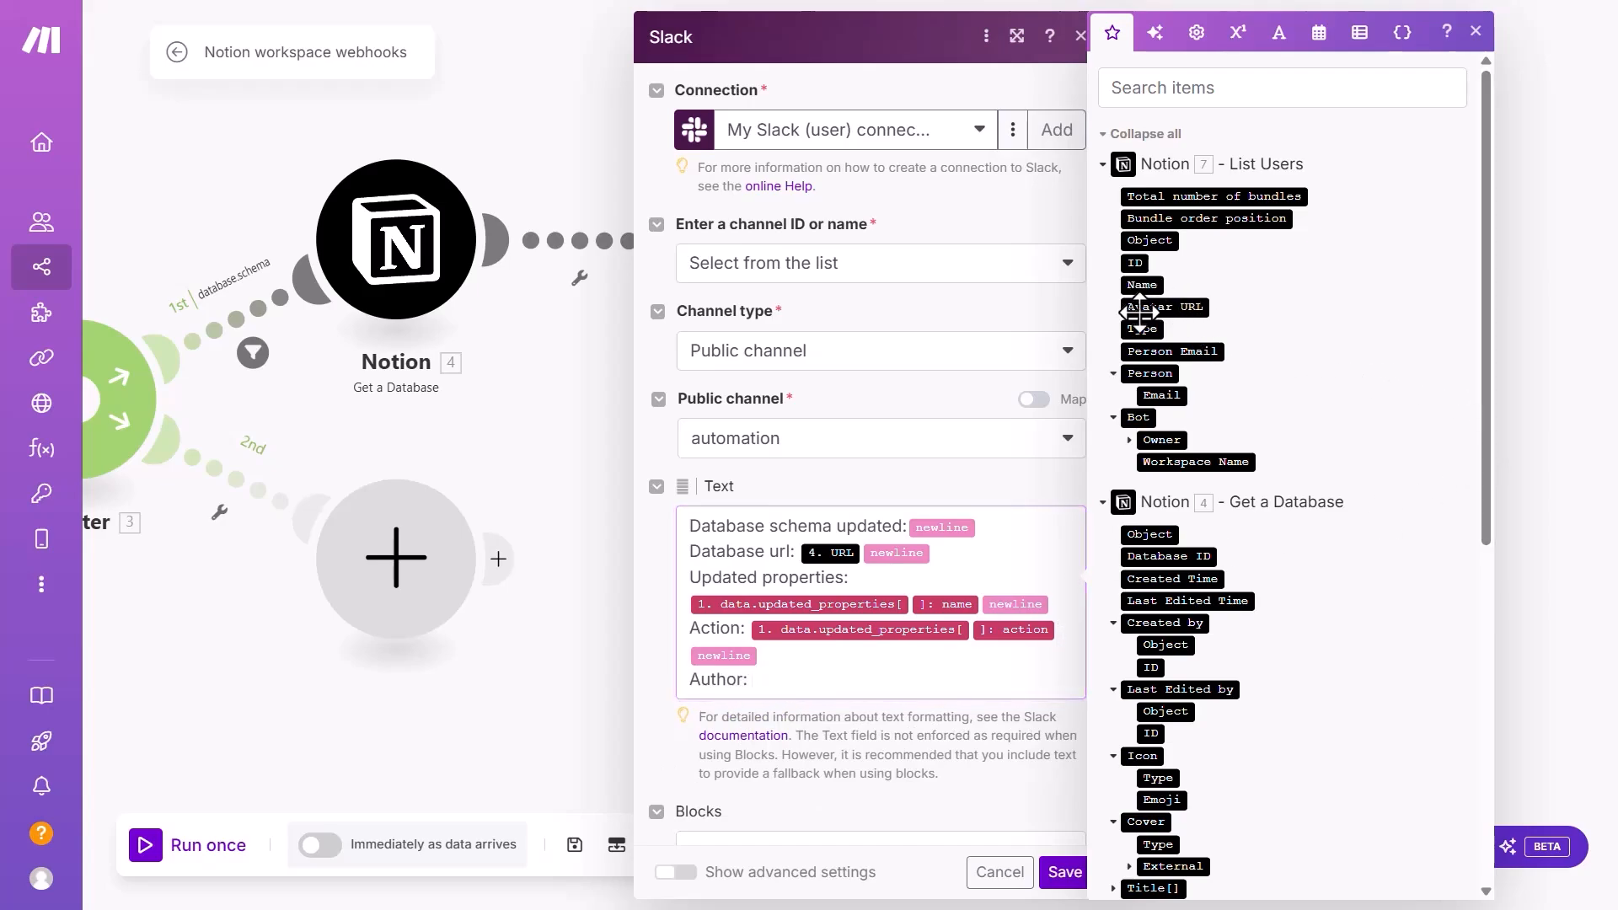
left_click(959, 730)
left_click(1064, 871)
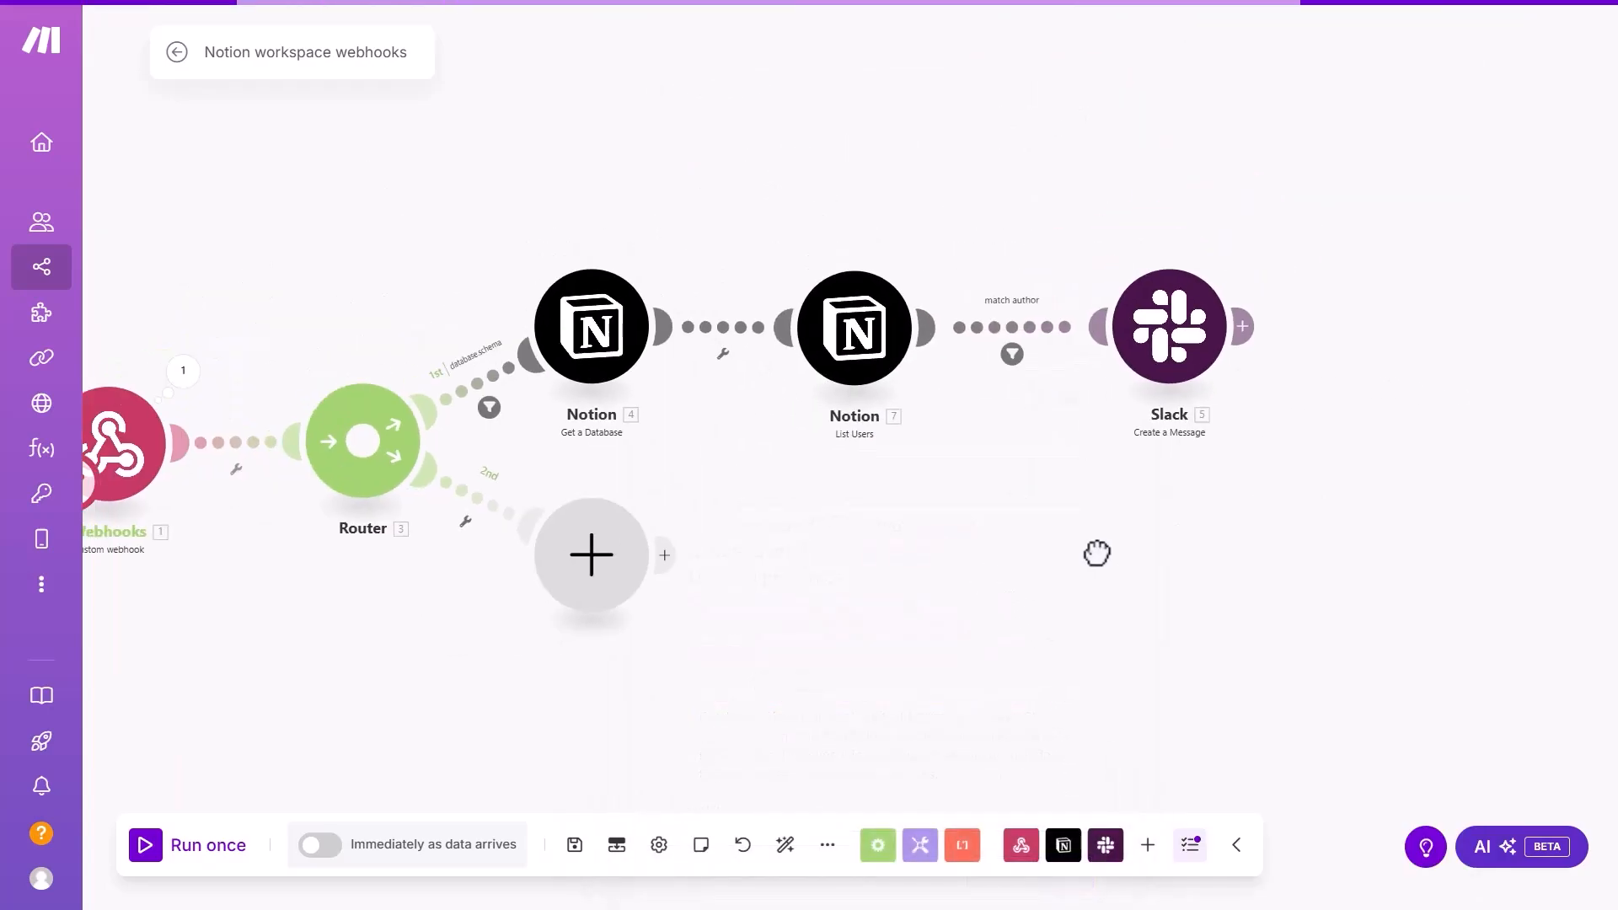
- Auto-align the scenario's modules and activate the scenario to run immediately as data arrives
left_click(785, 845)
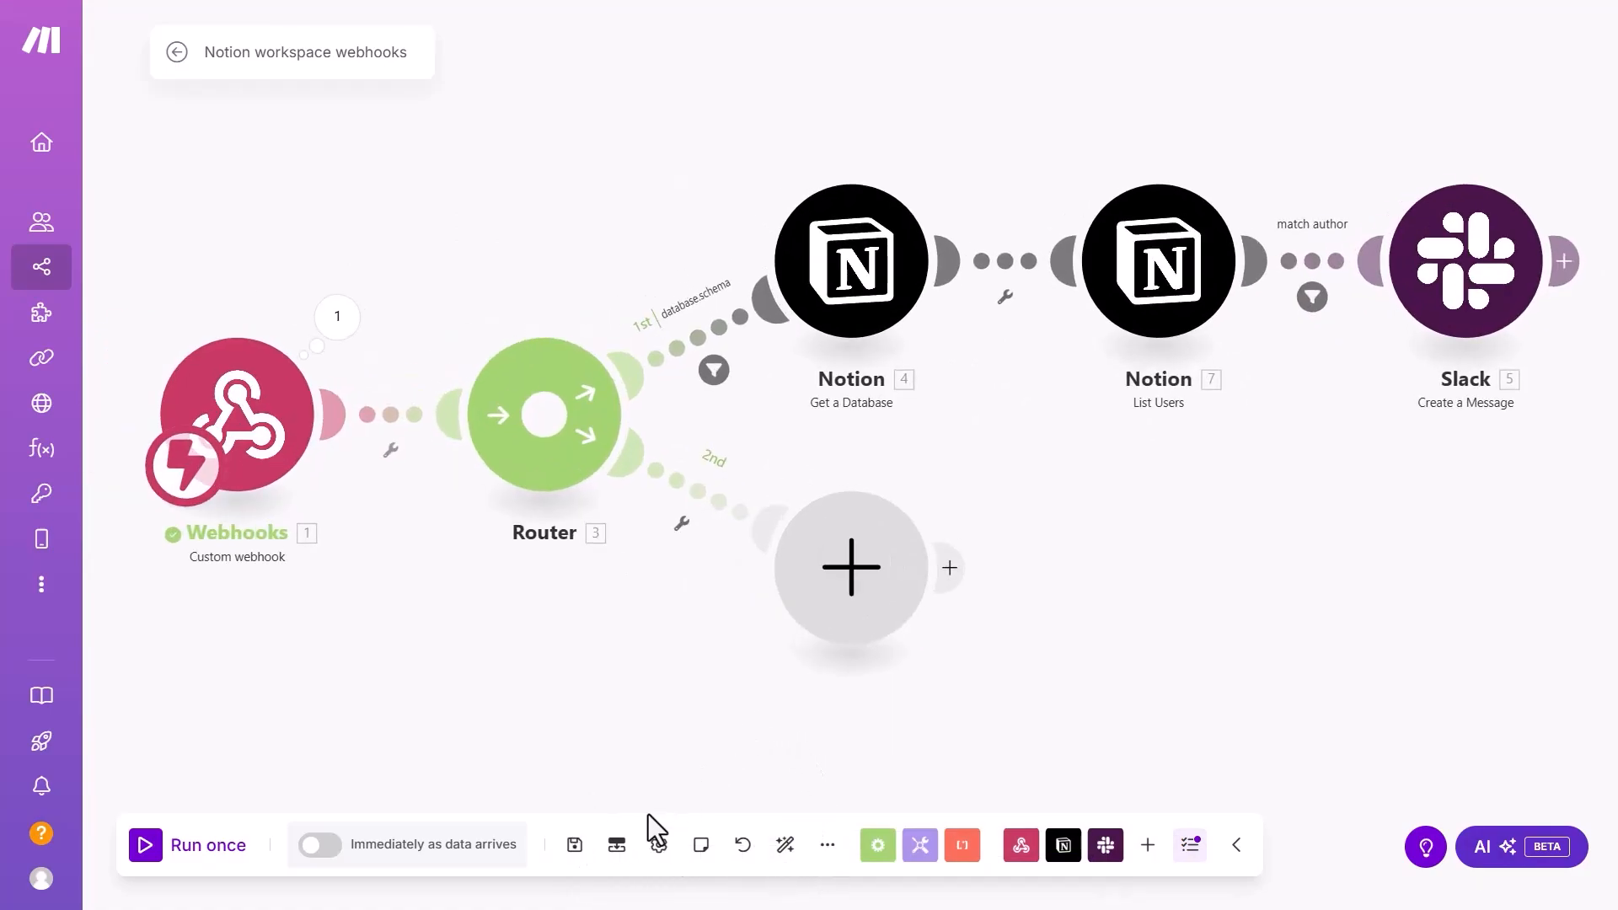
left_click(319, 845)
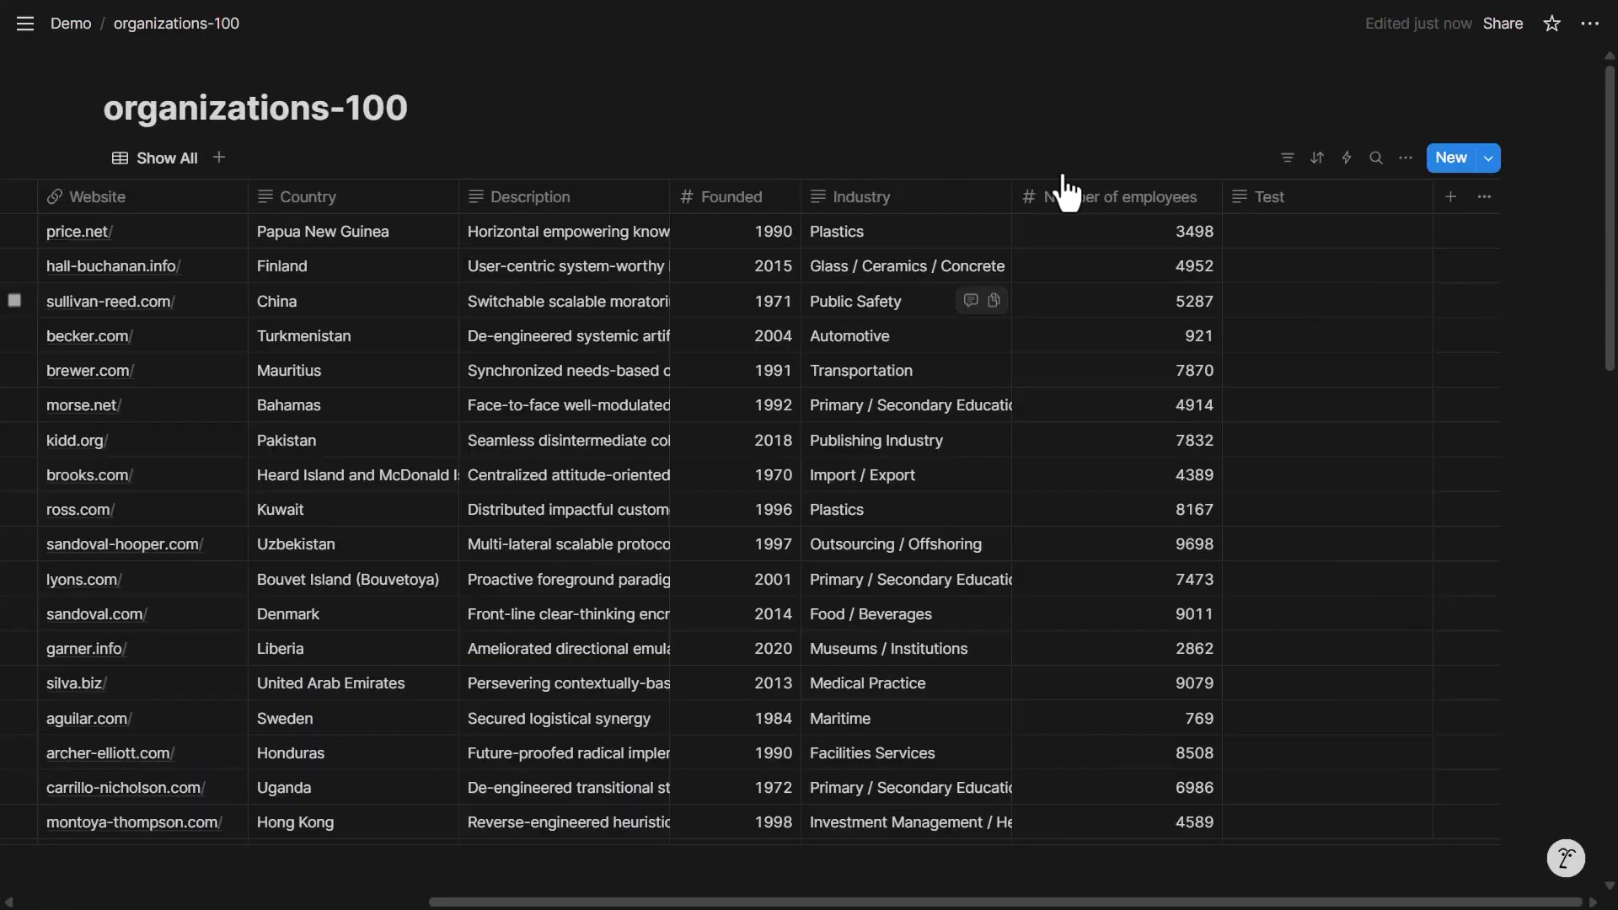
- Switch to the organizations-100 database in Notion and delete its Test property from all views
left_click(1268, 192)
left_click(1380, 562)
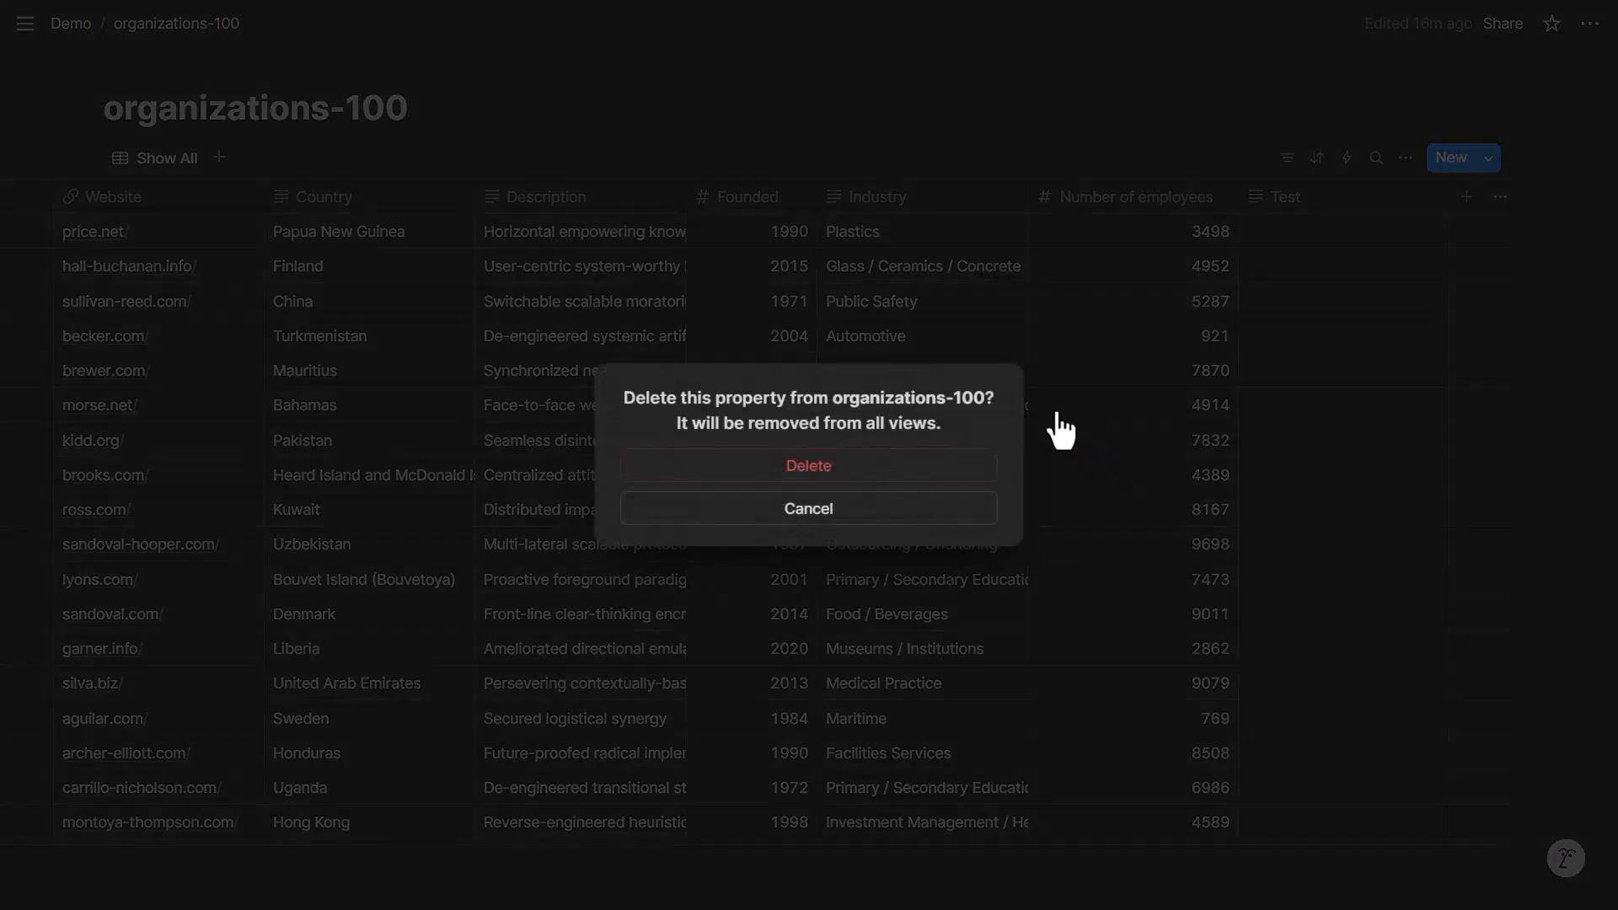
left_click(847, 466)
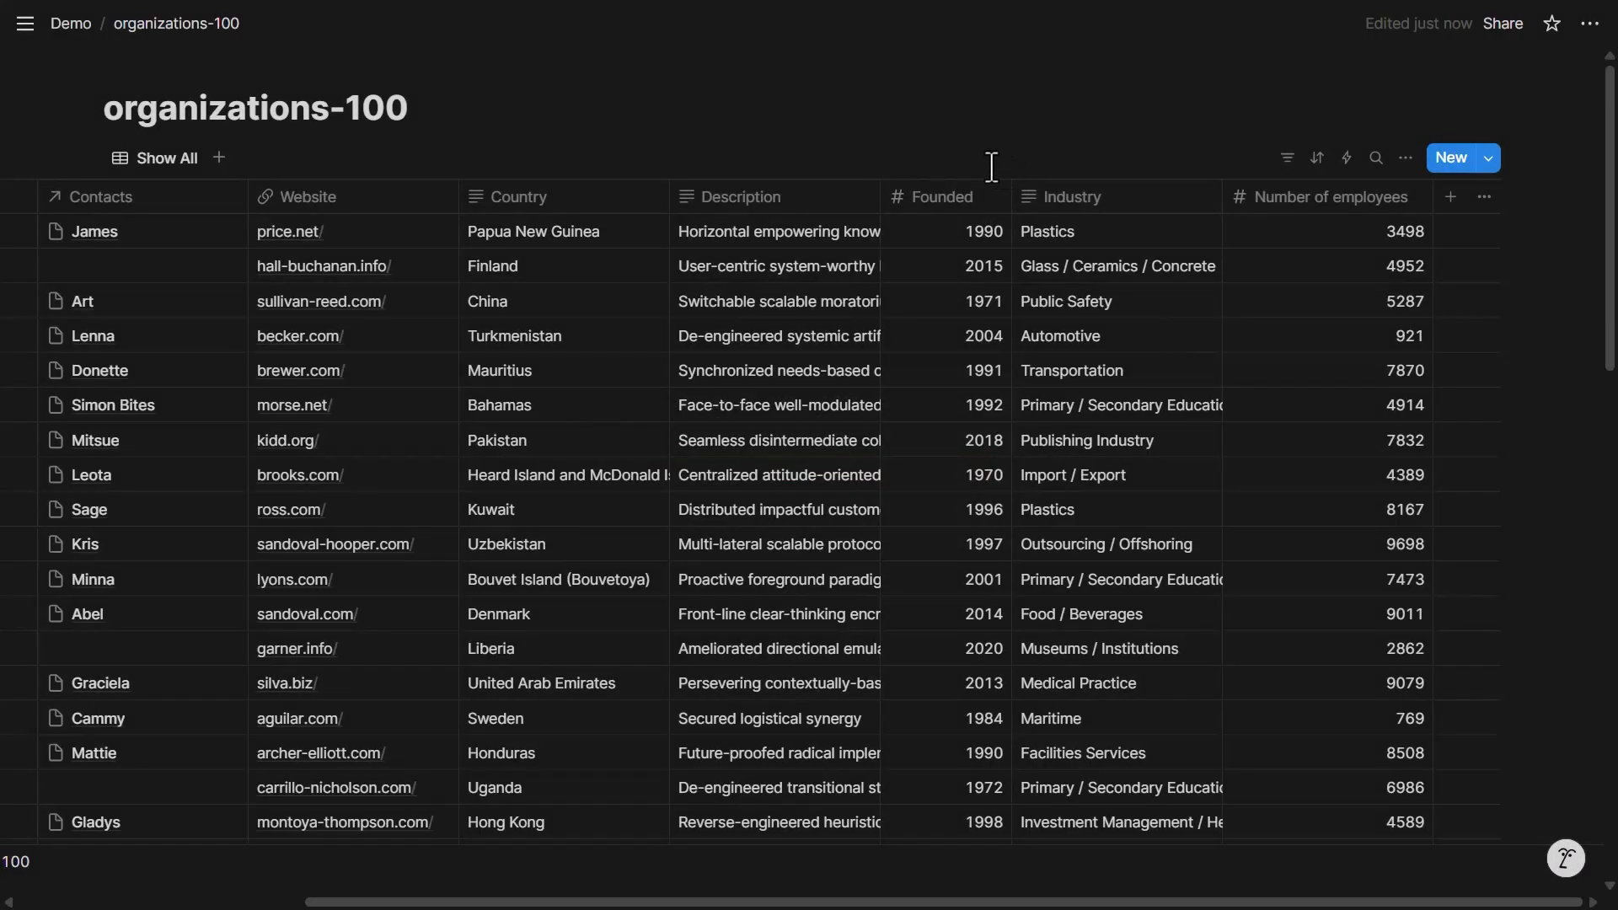